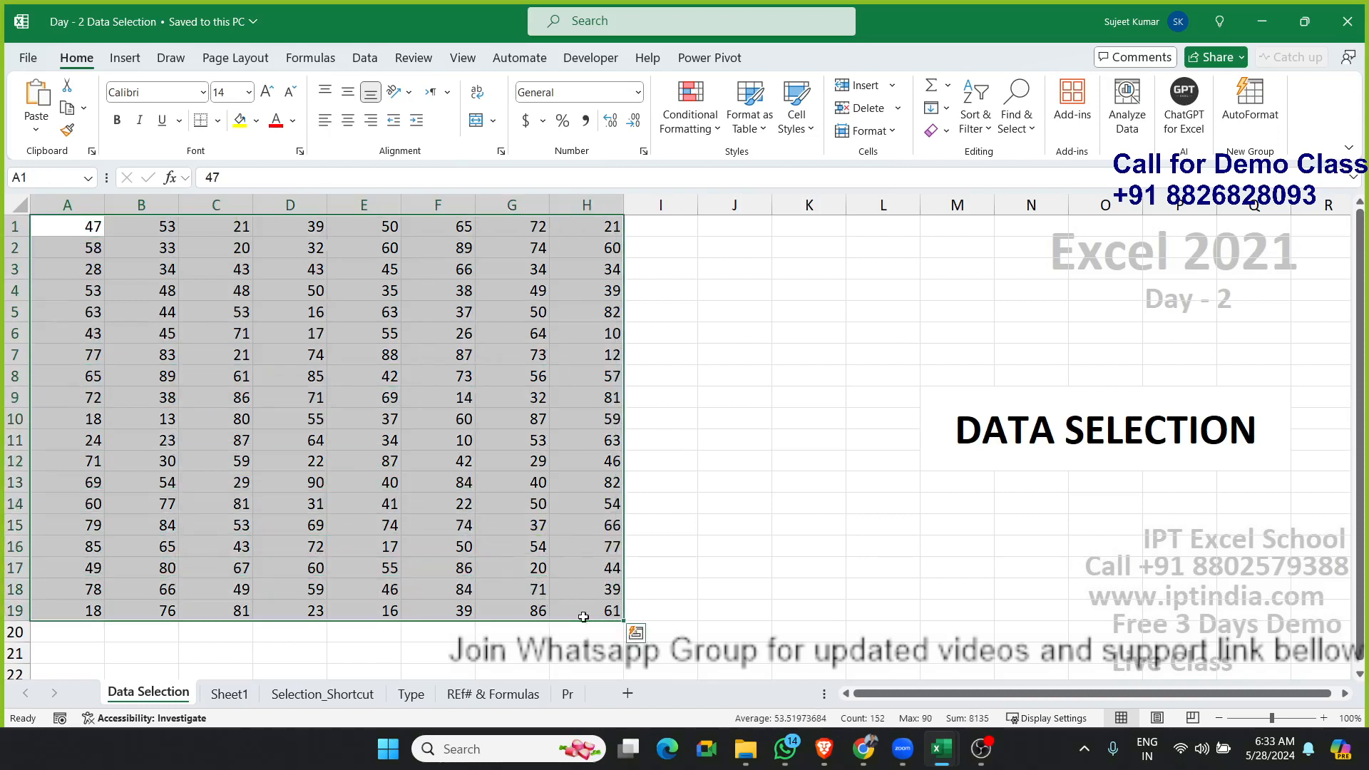
Step: Select the number block from A1 as the starting cell through H19
left_click(574, 552)
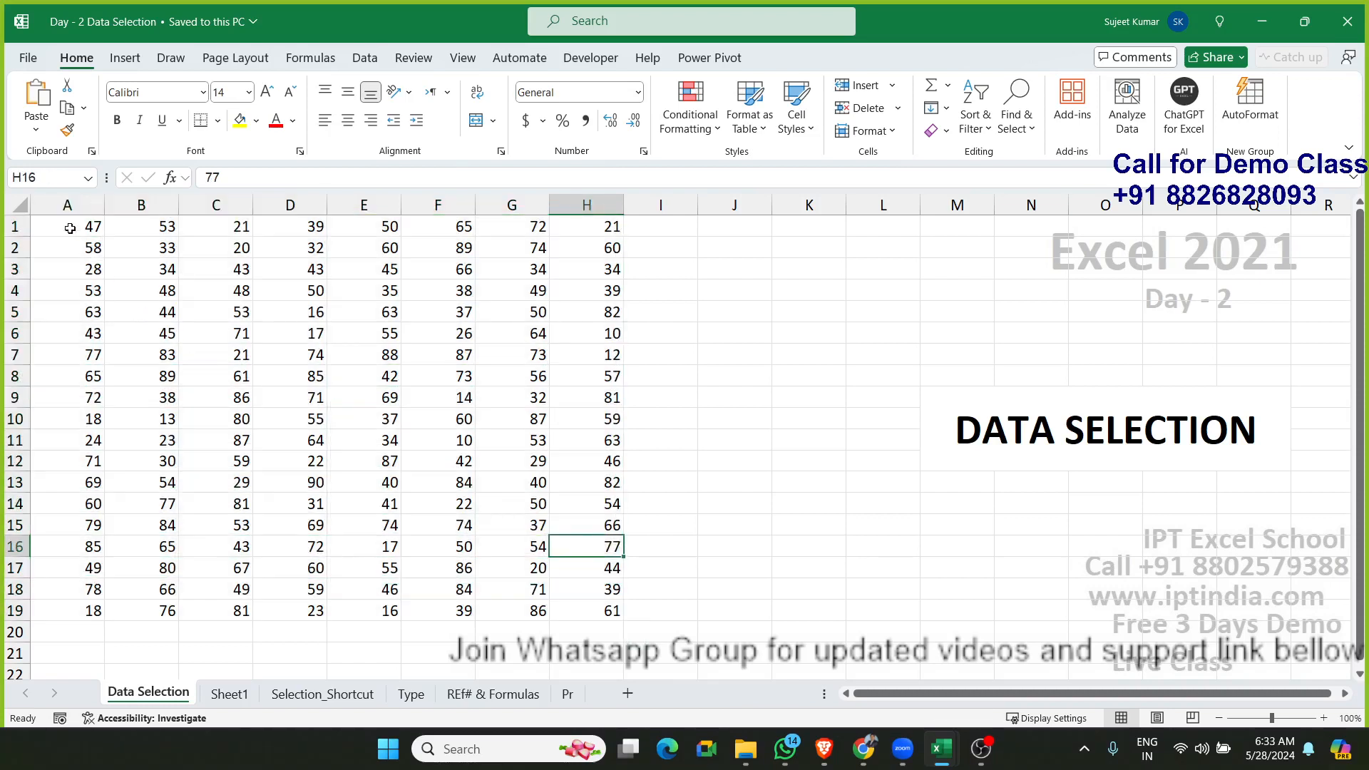
left_click(70, 228)
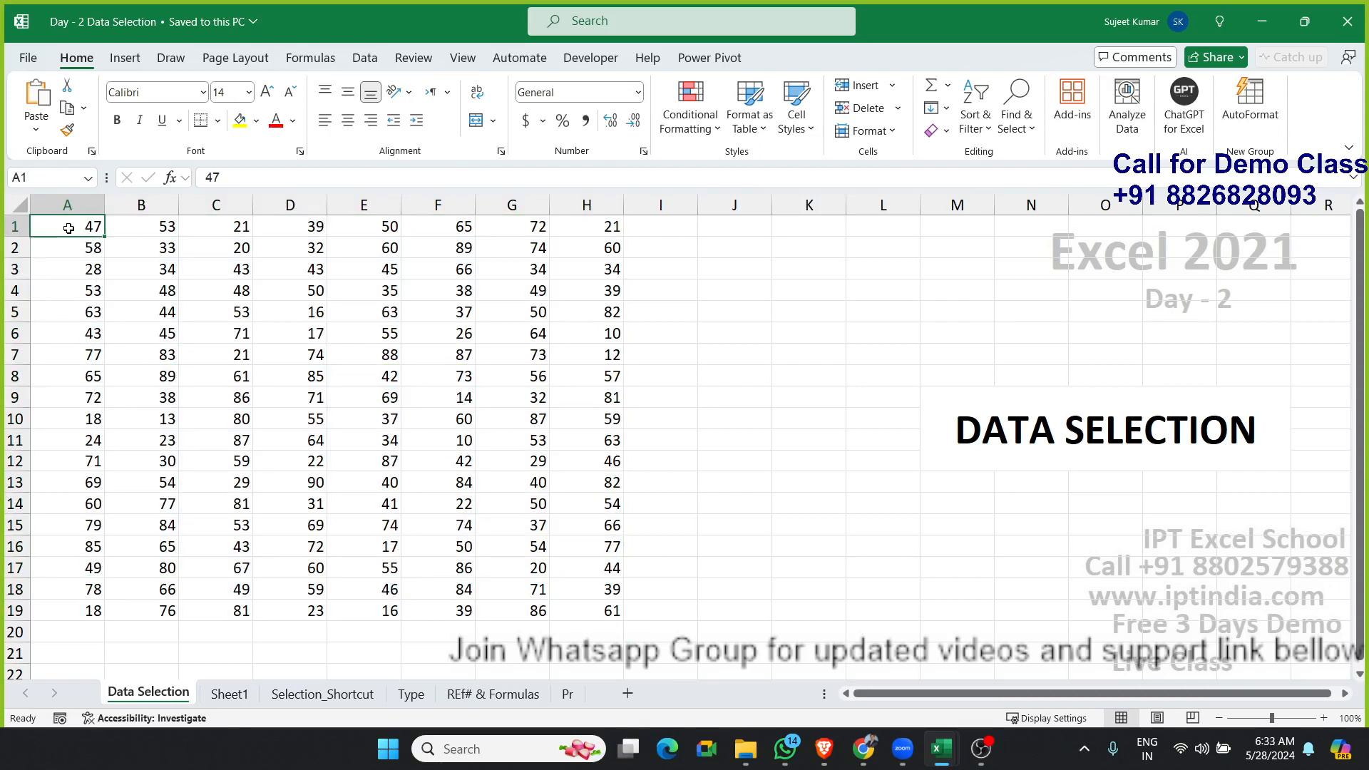
left_click(589, 613, "shift")
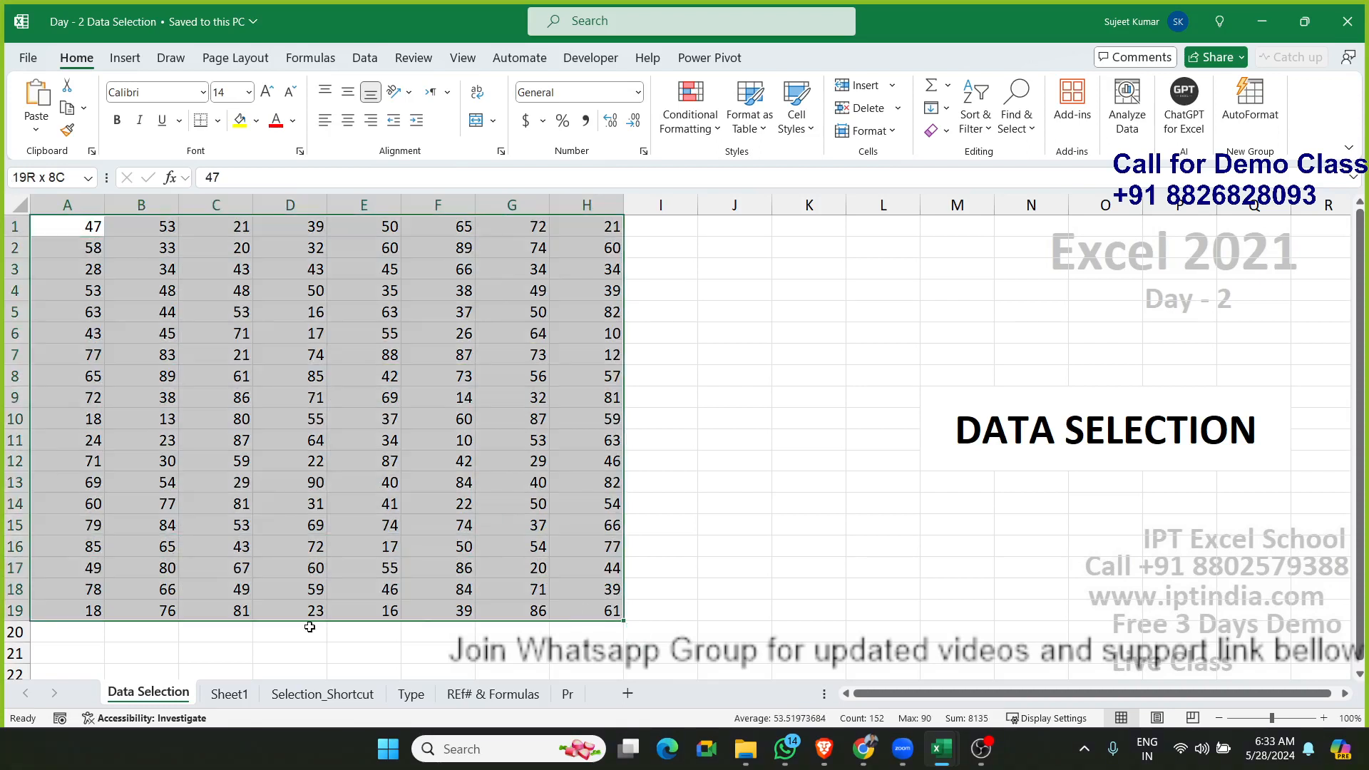
Step: Clear the selection and reselect the number block in reverse, starting from H19 and extending to A1
left_click(629, 524)
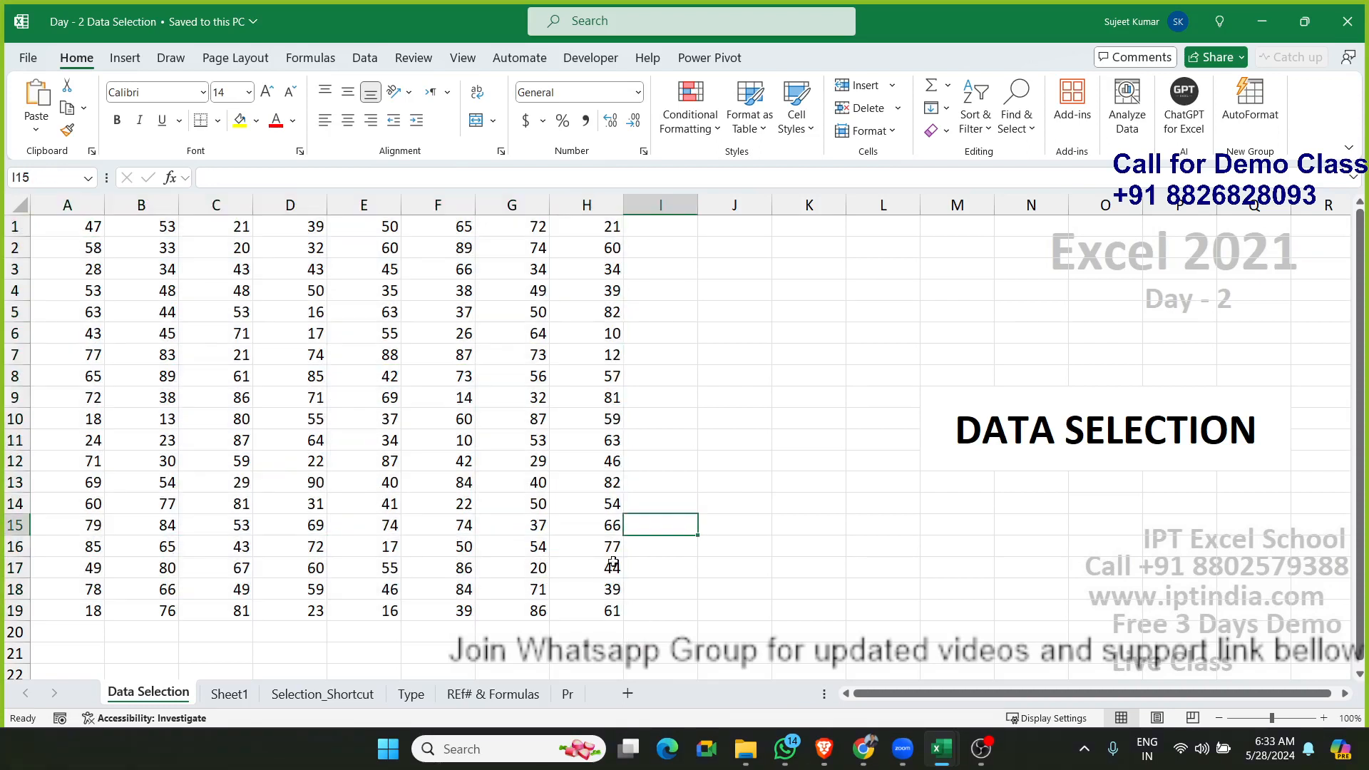
left_click(581, 616)
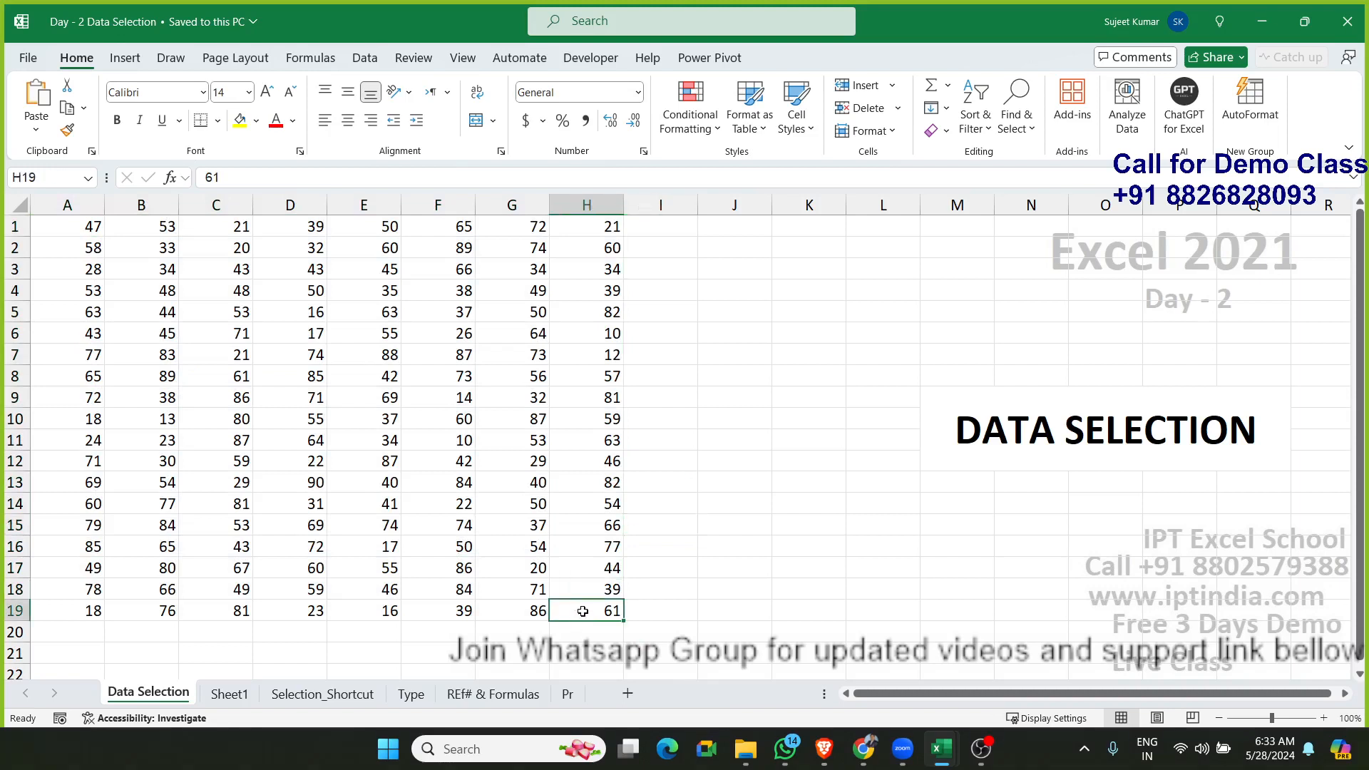
left_click(86, 229, "shift")
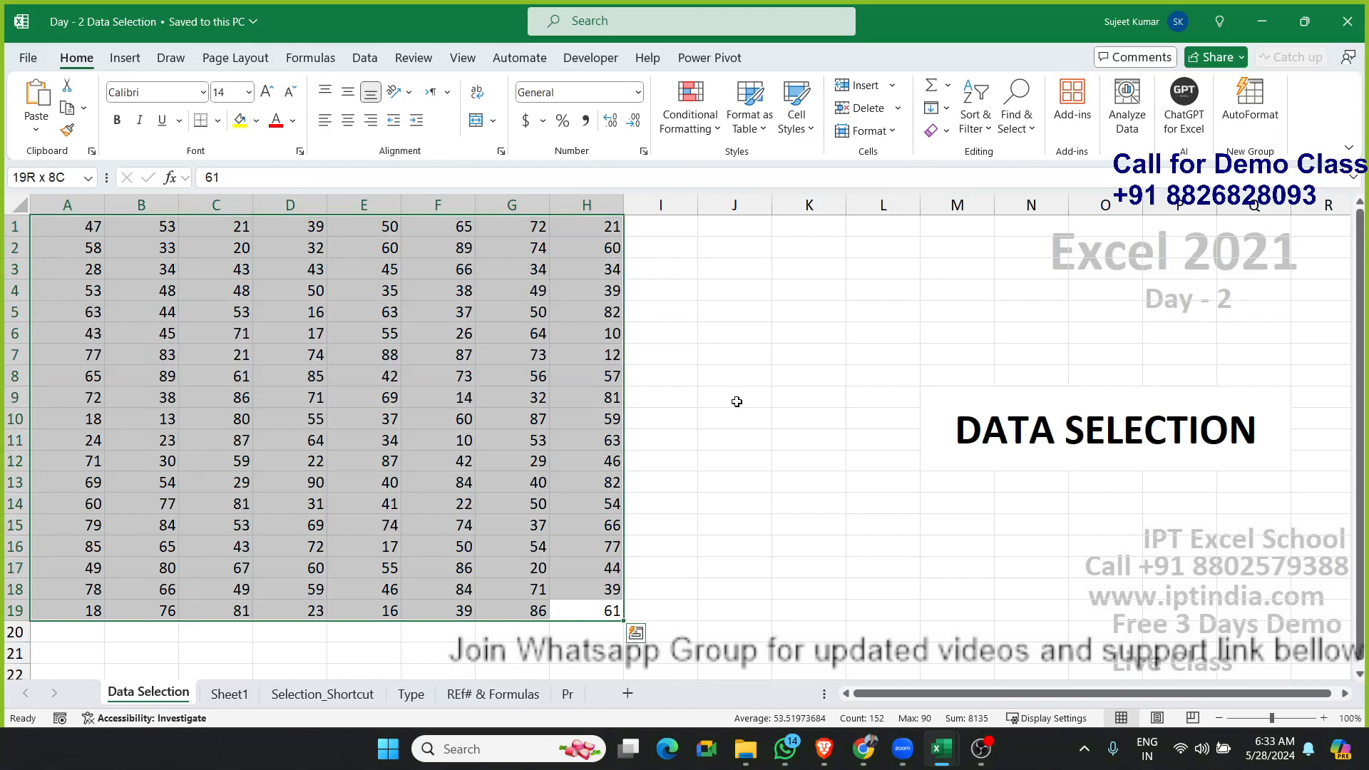
left_click(756, 233)
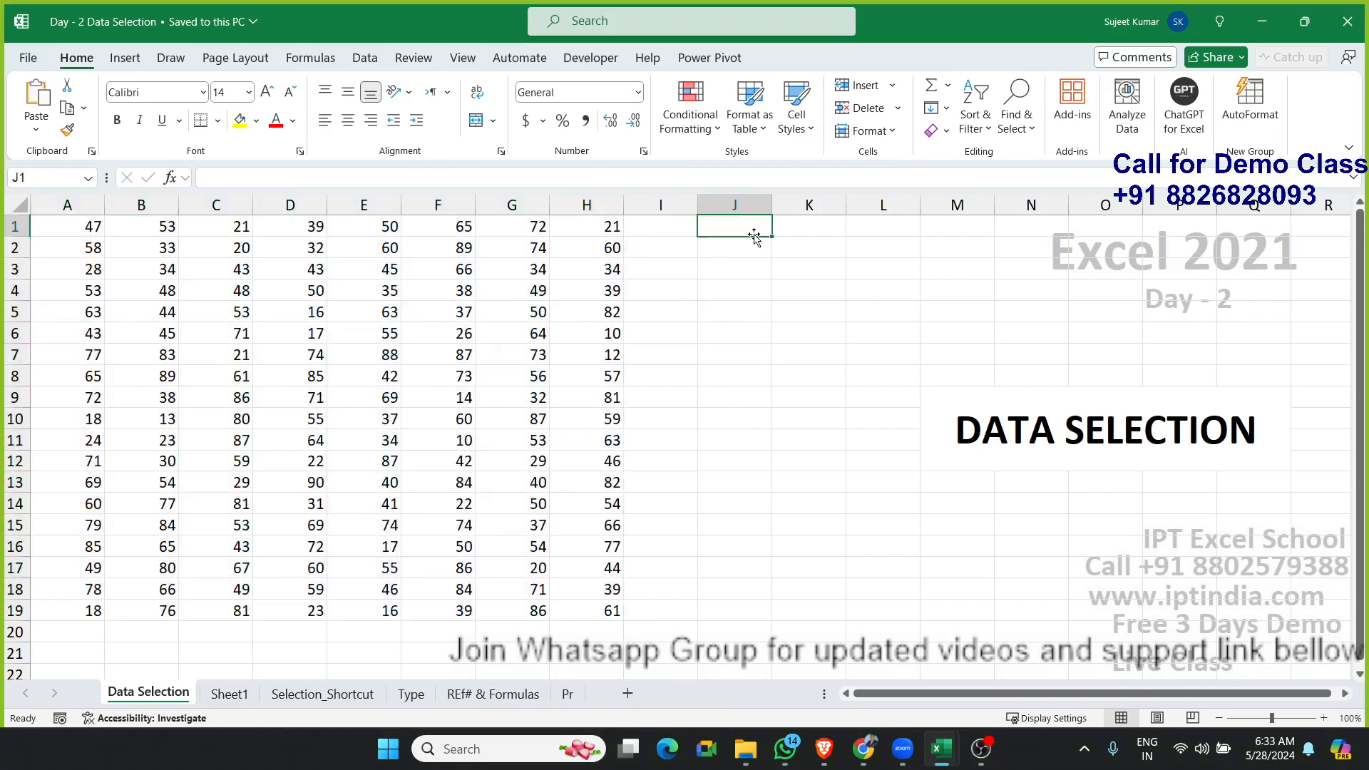
left_click(735, 372)
left_click(735, 230)
left_click(724, 372)
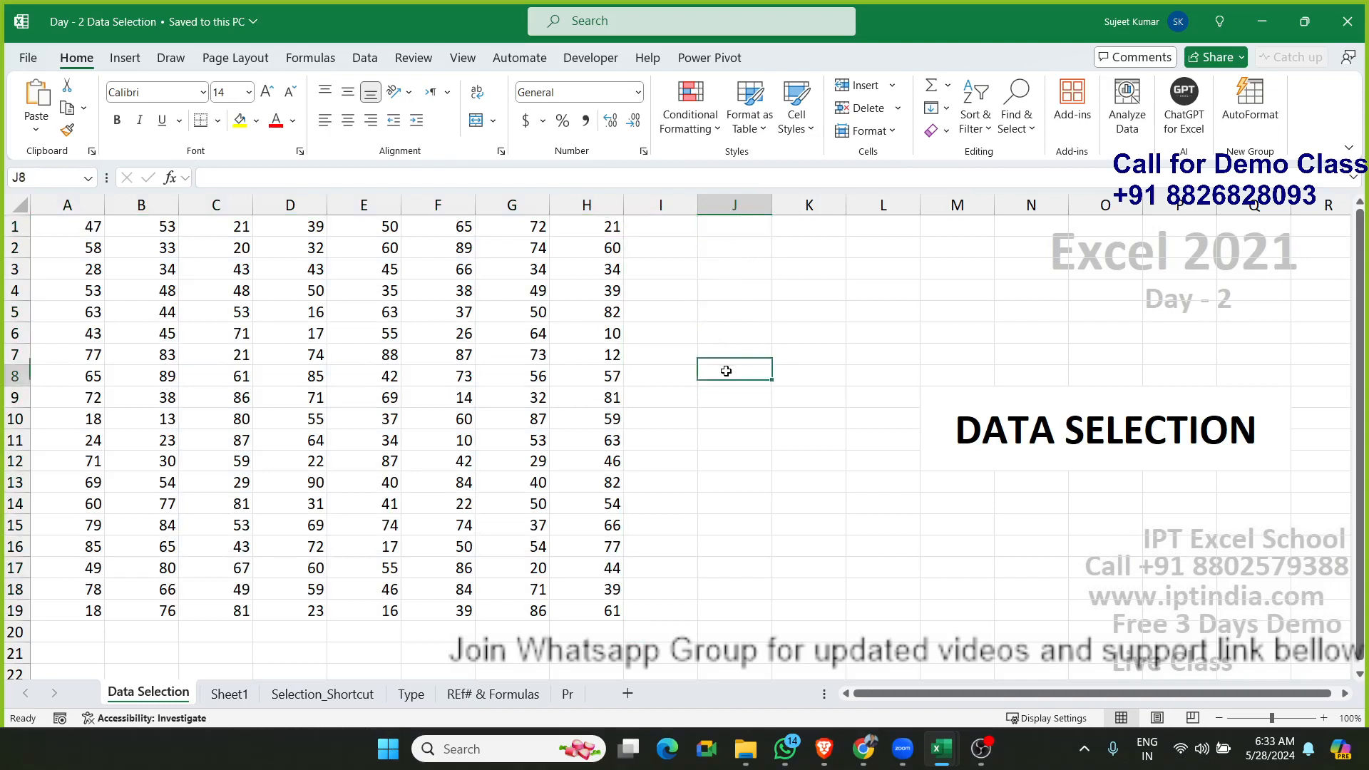
left_click(730, 228)
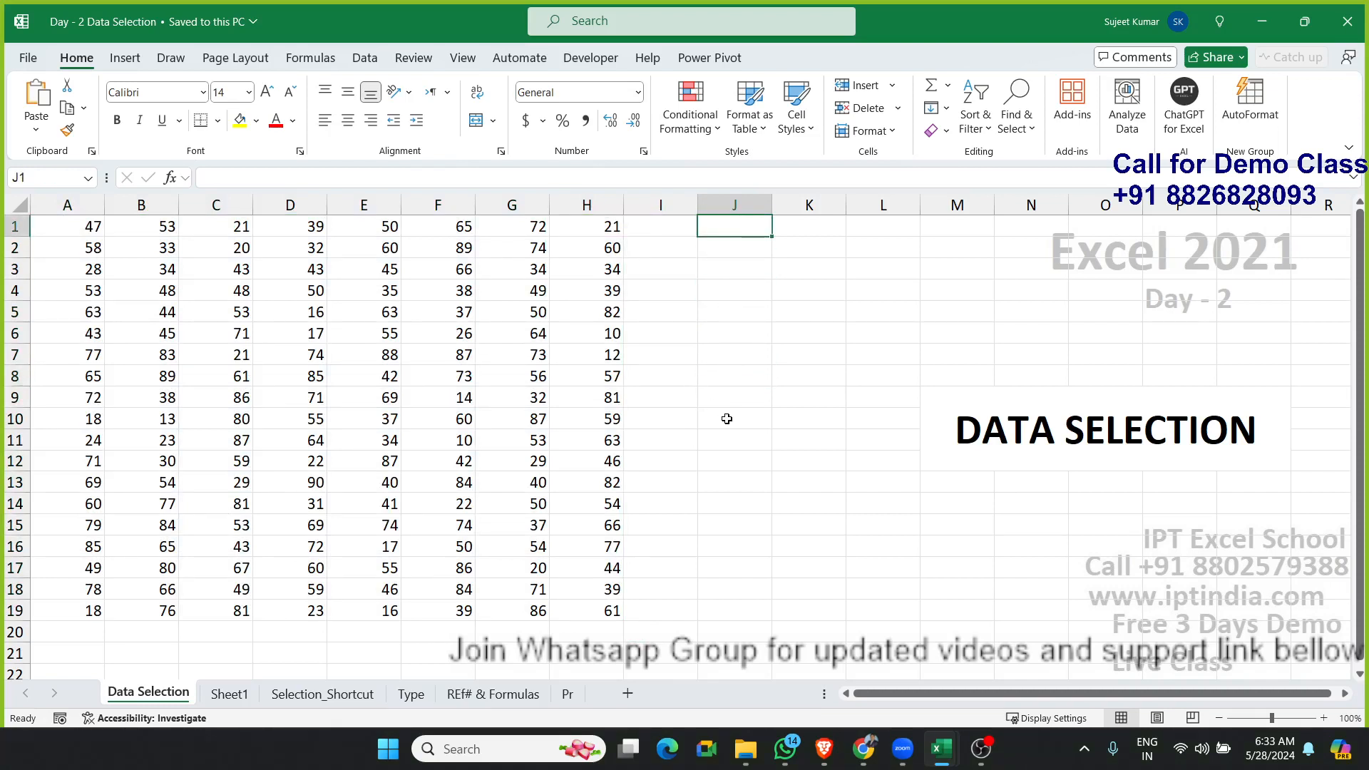
left_click_drag(725, 417, 719, 634)
left_click(859, 389)
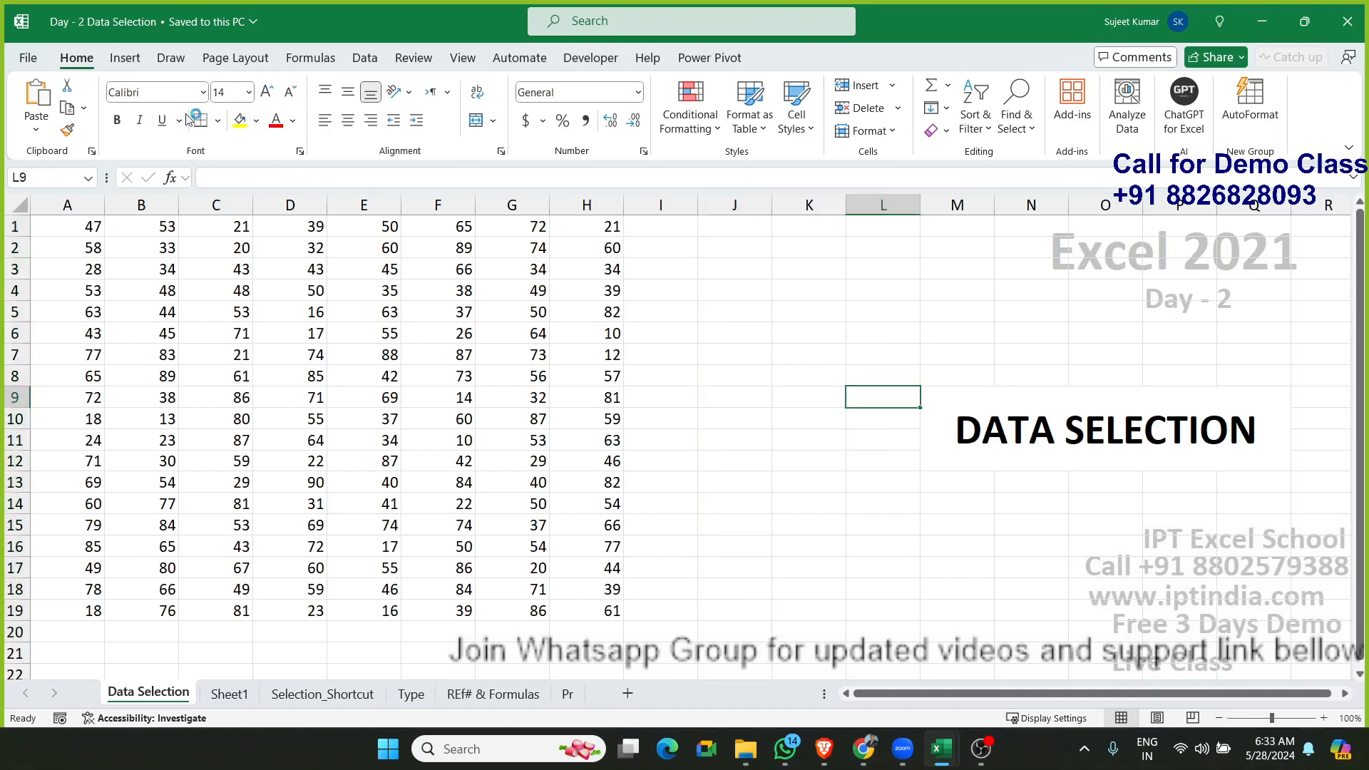
Step: Open the recent workbook 8PMData
left_click(30, 56)
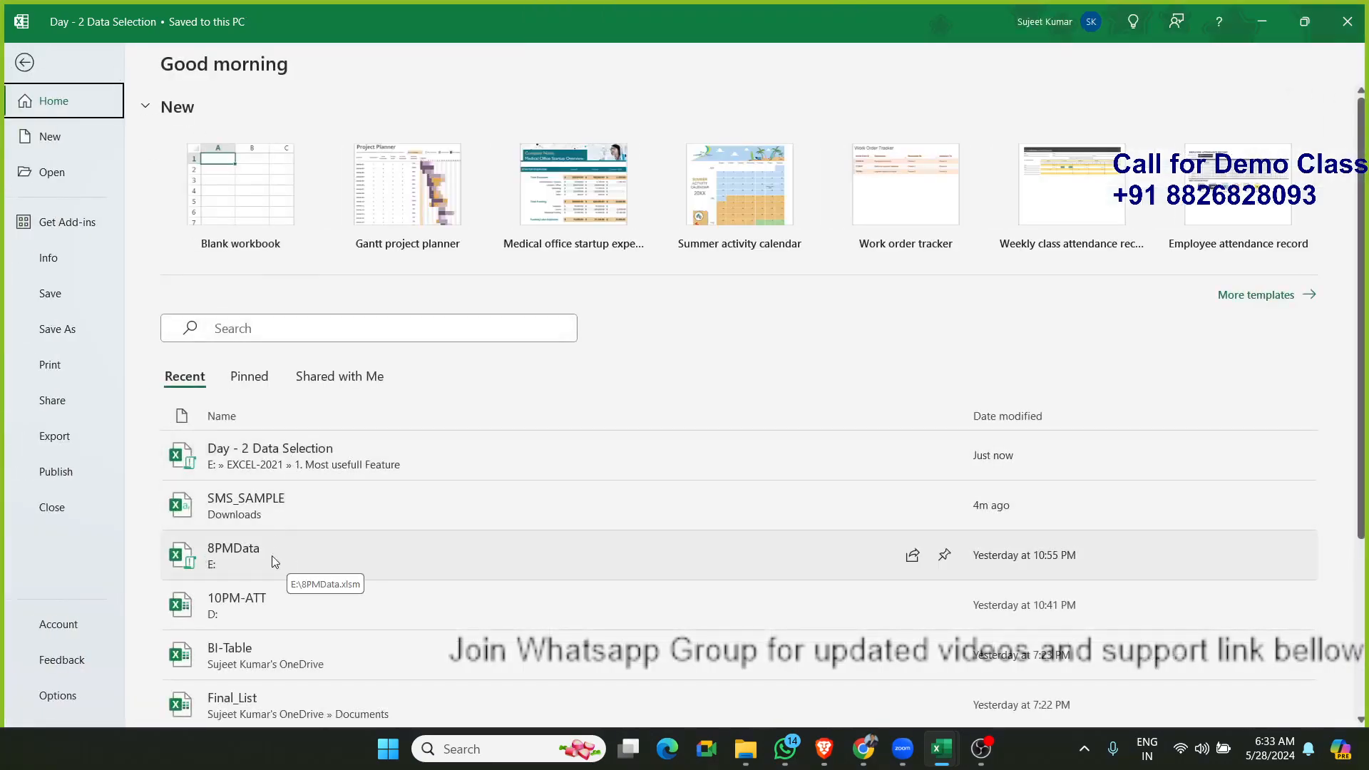
left_click(271, 555)
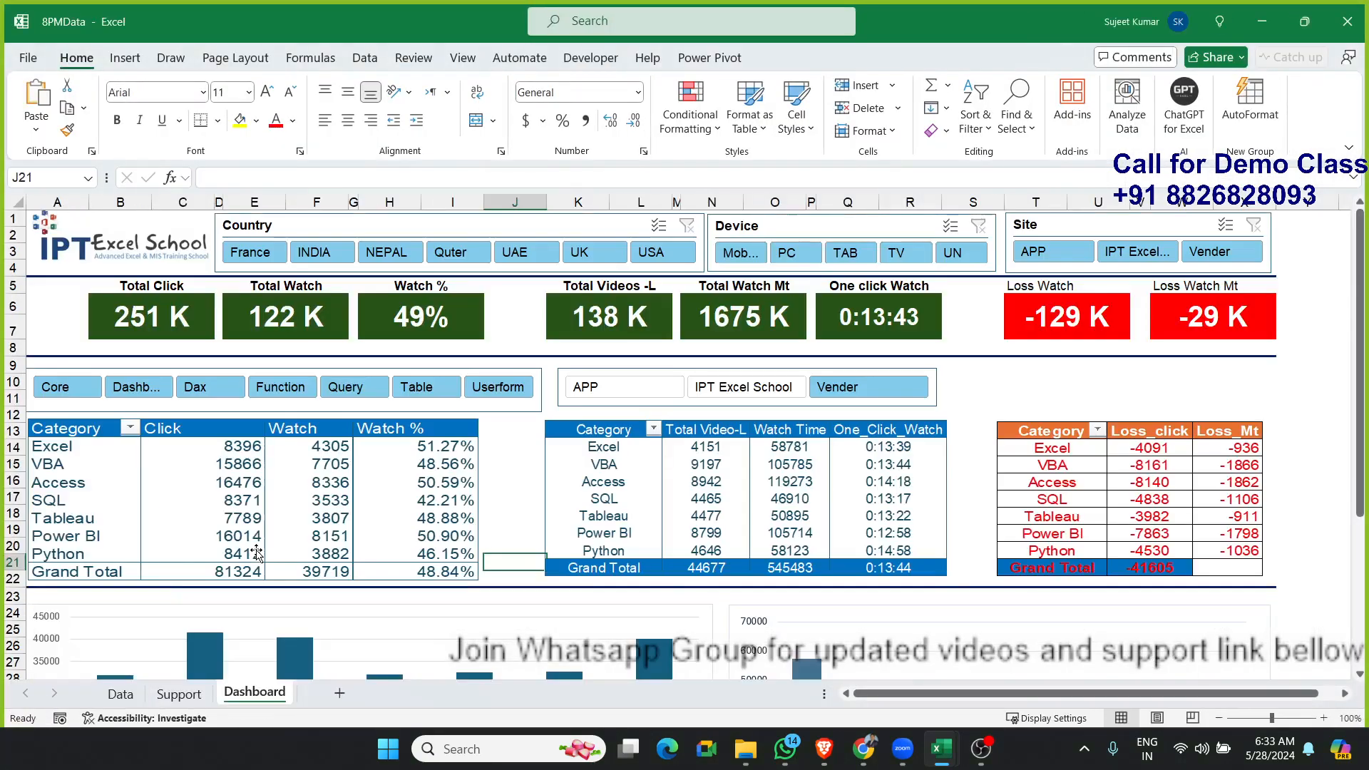
Step: Look through the Dashboard sheet, from the summary cards and category tables to the charts below
scroll(398, 330, "down", 1)
scroll(398, 330, "down", 6)
scroll(398, 330, "up", 7)
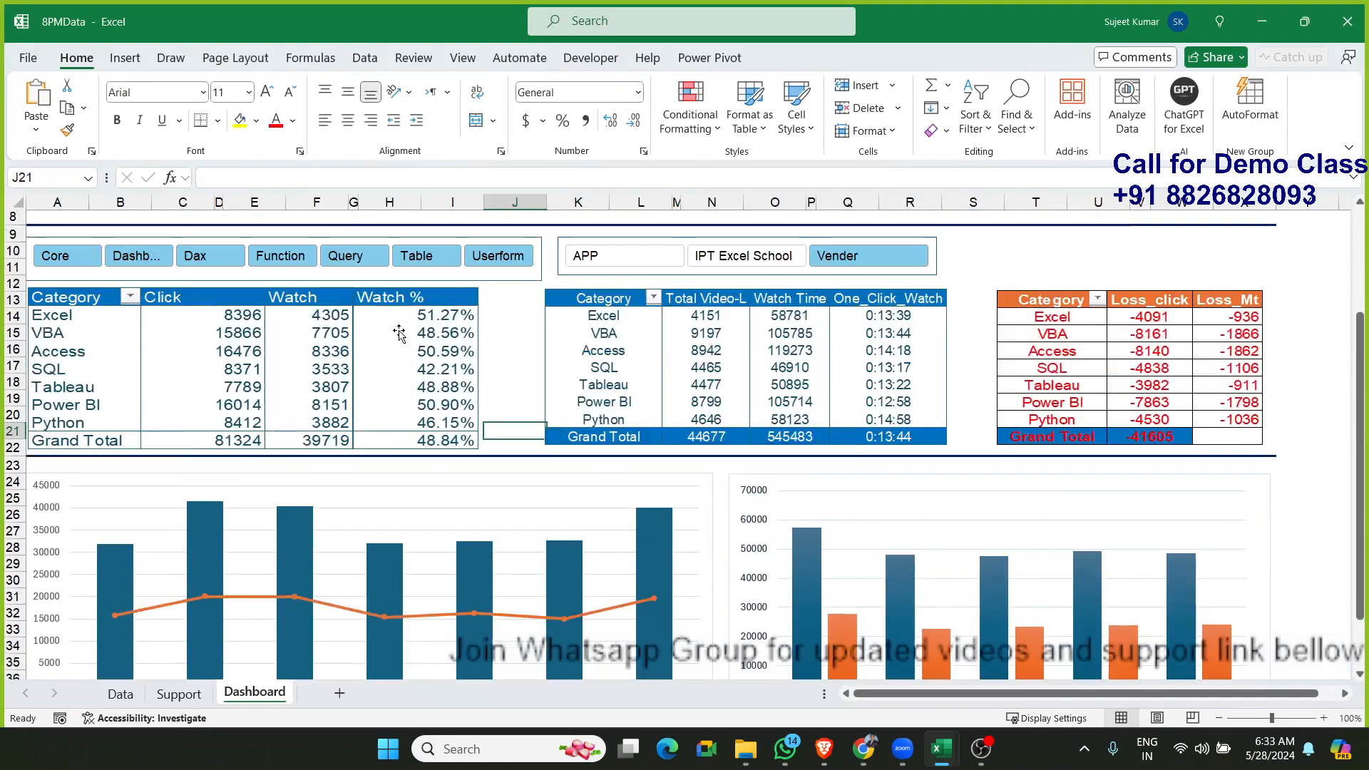
scroll(558, 320, "down", 1)
scroll(549, 306, "up", 1)
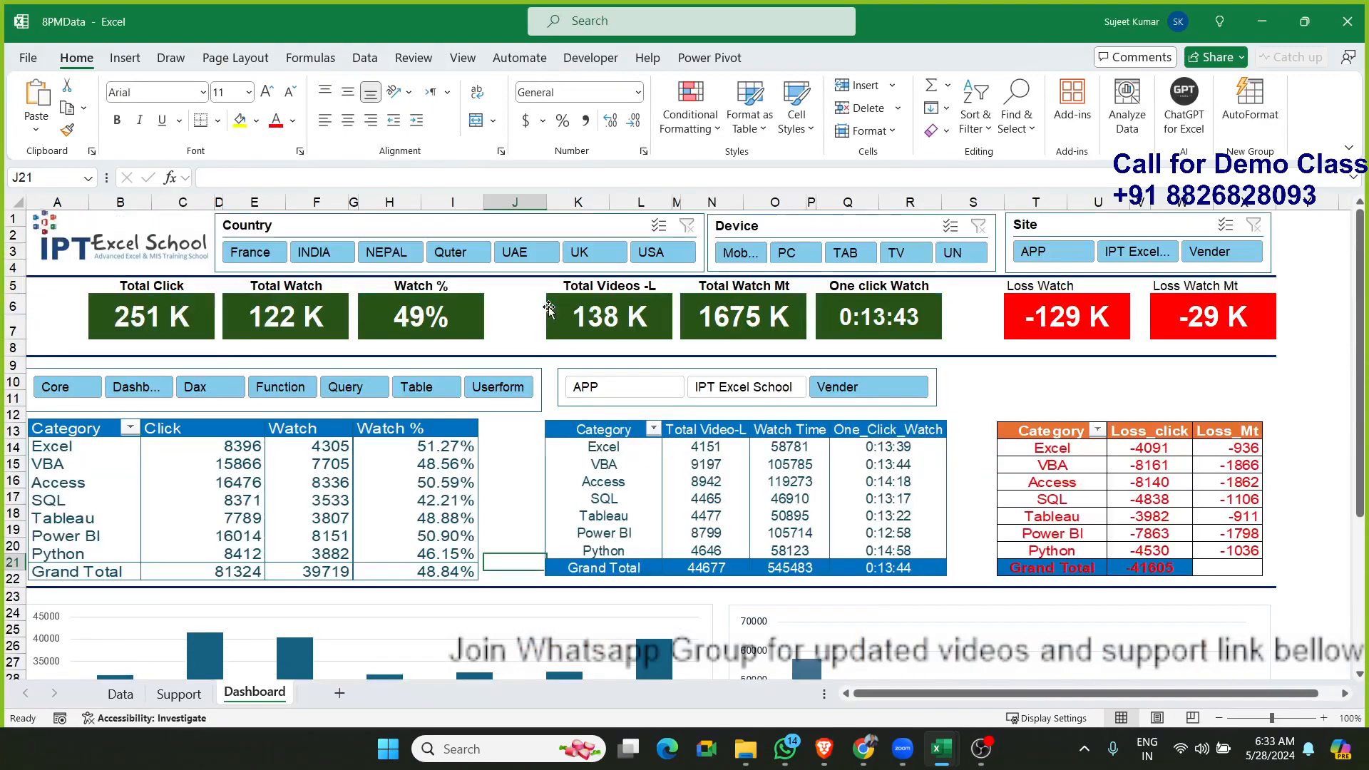
scroll(519, 324, "down", 4)
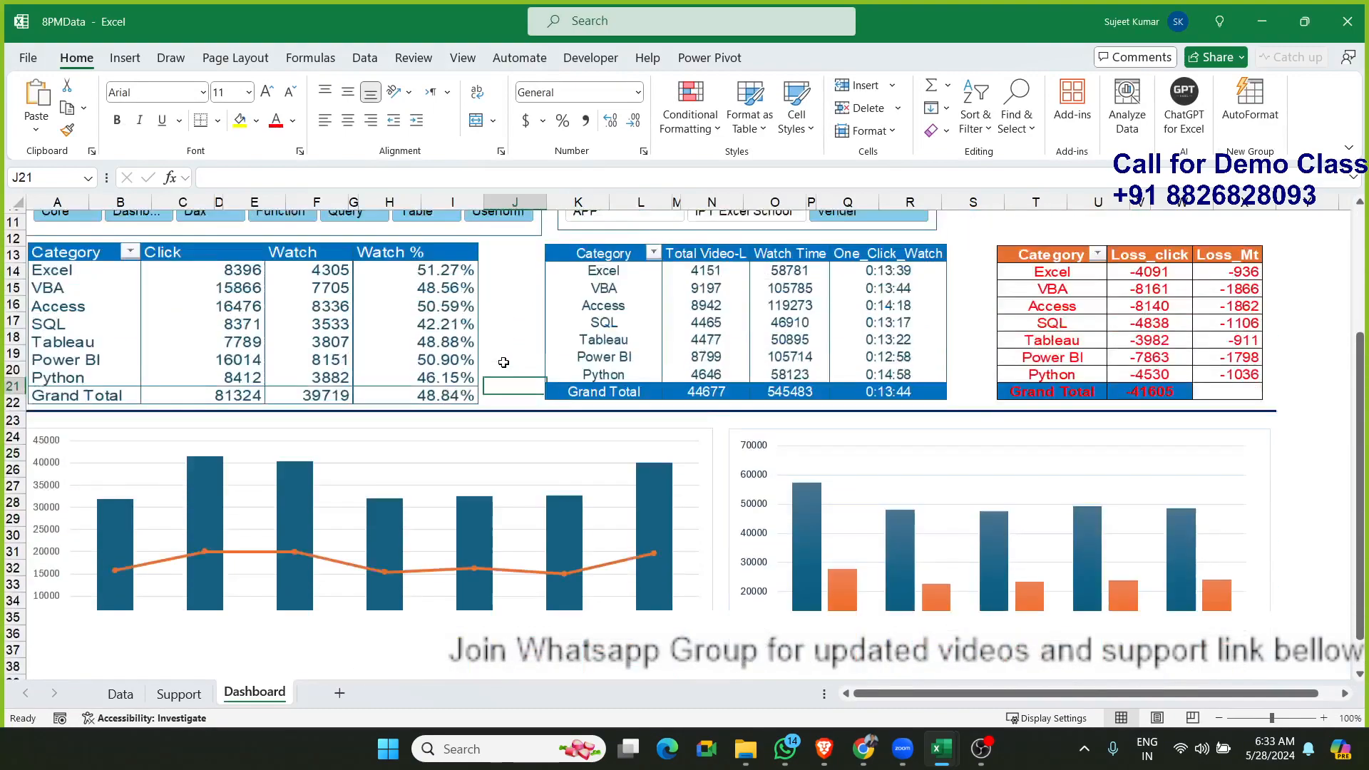
scroll(514, 349, "up", 4)
scroll(528, 356, "down", 4)
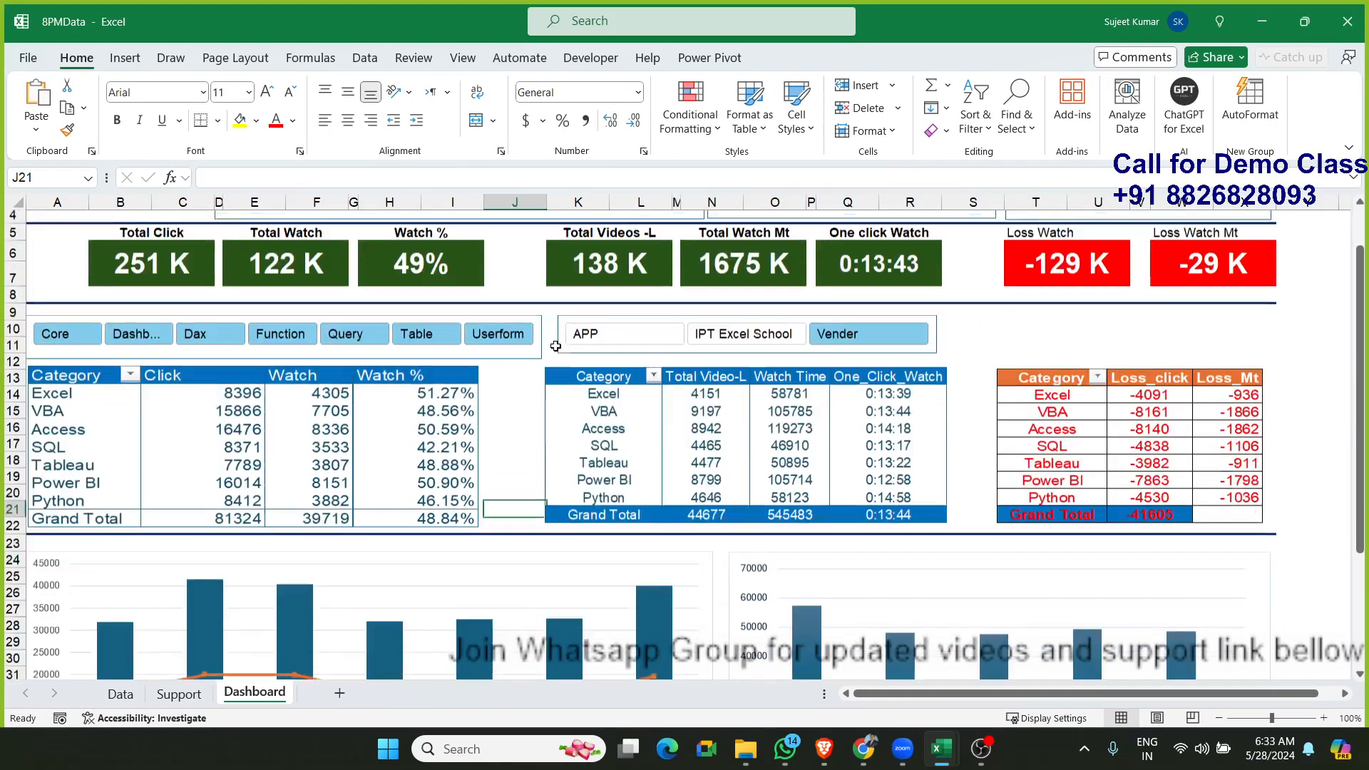
scroll(556, 353, "up", 4)
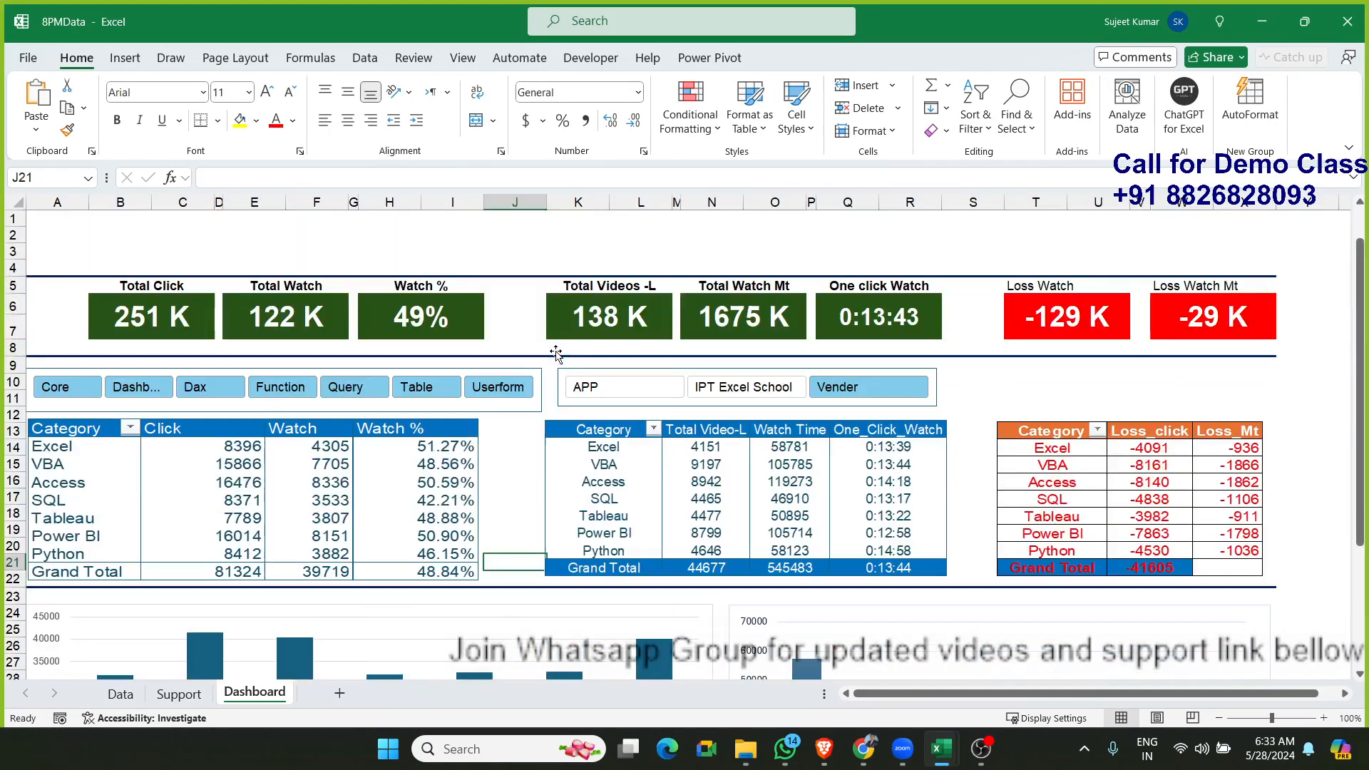
Step: On the Data sheet, select the entire table from header cell A1 through its last cell J5023
left_click(134, 697)
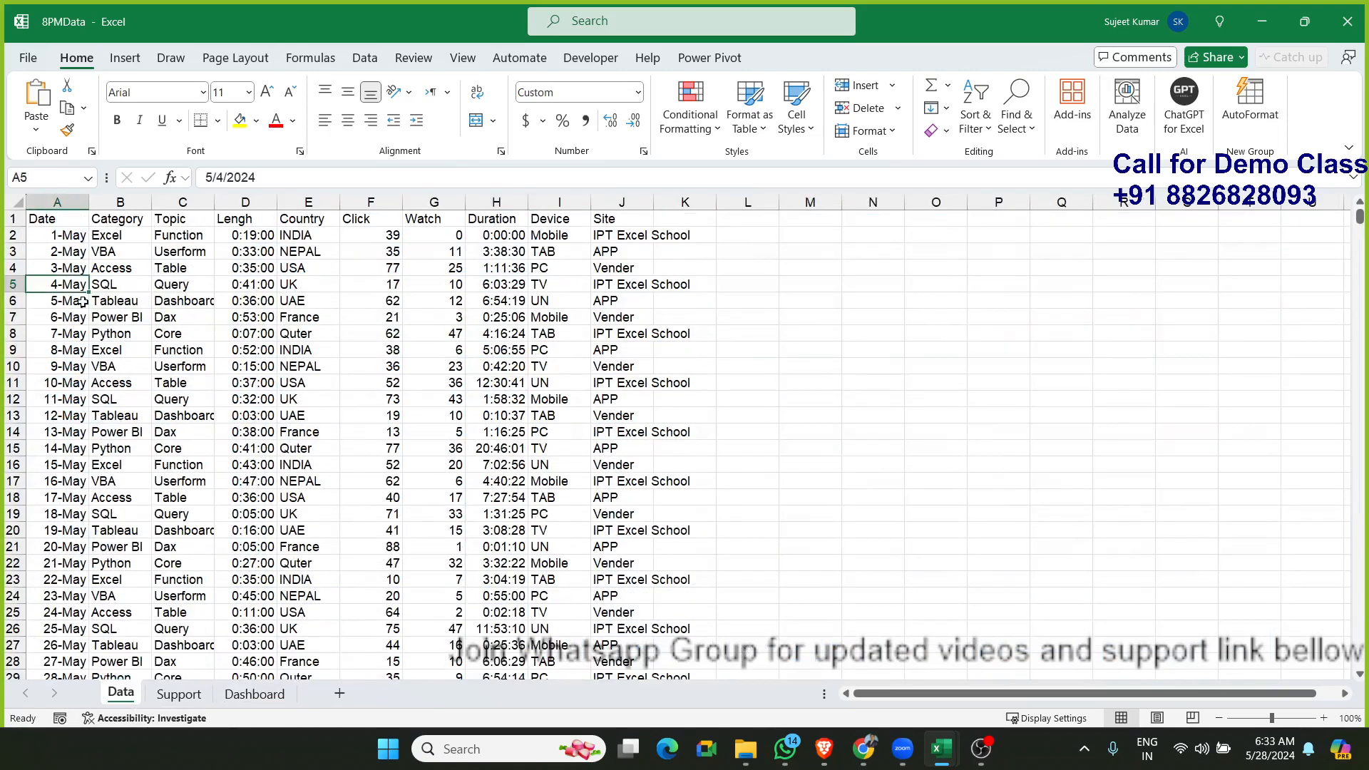
left_click(70, 222)
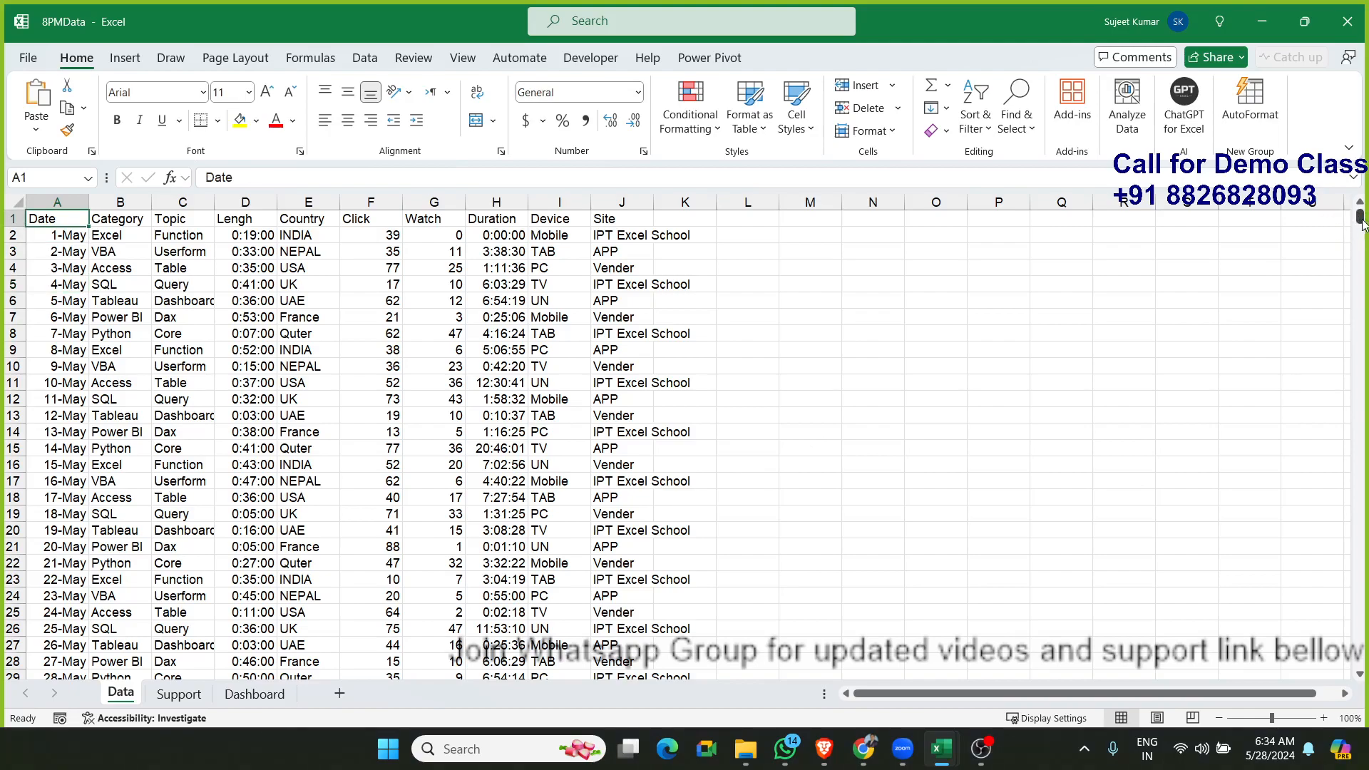
left_click_drag(1362, 224, 1360, 662)
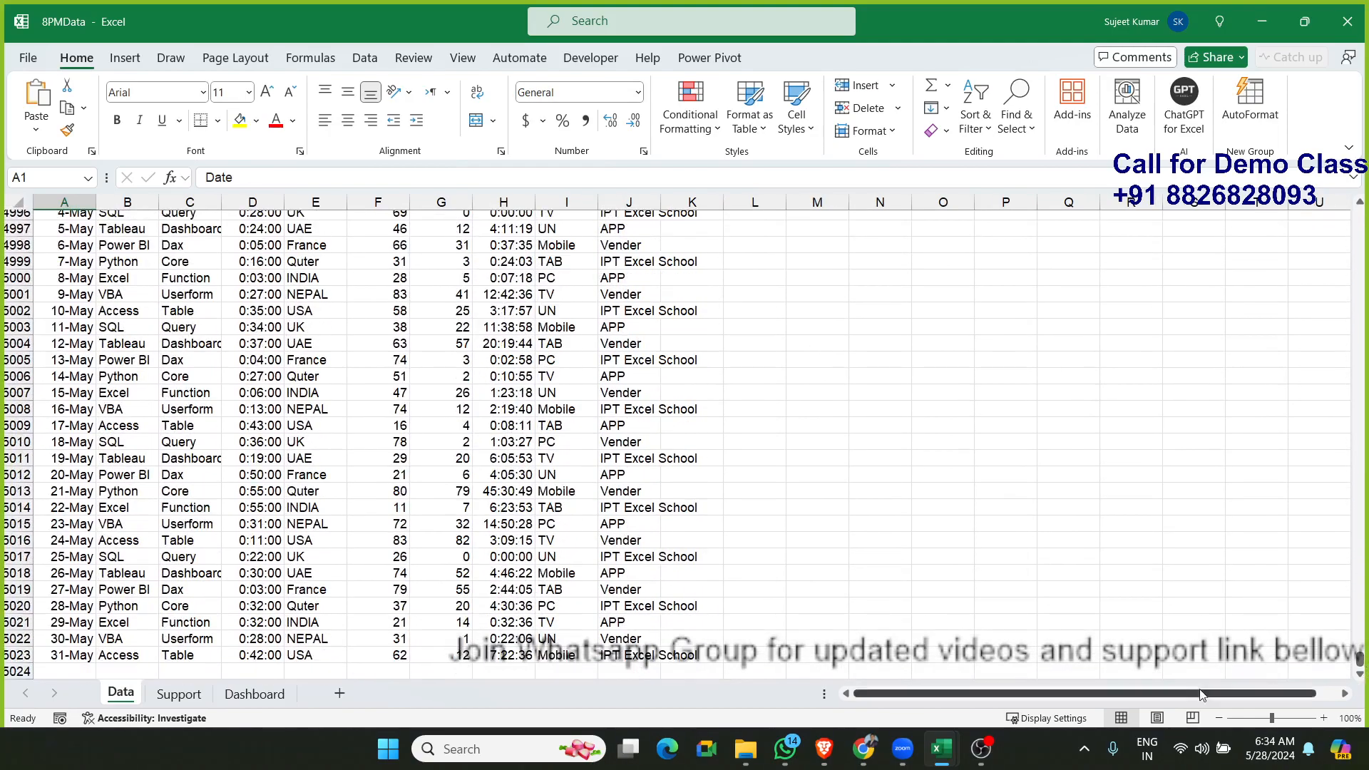
left_click(608, 652, "shift")
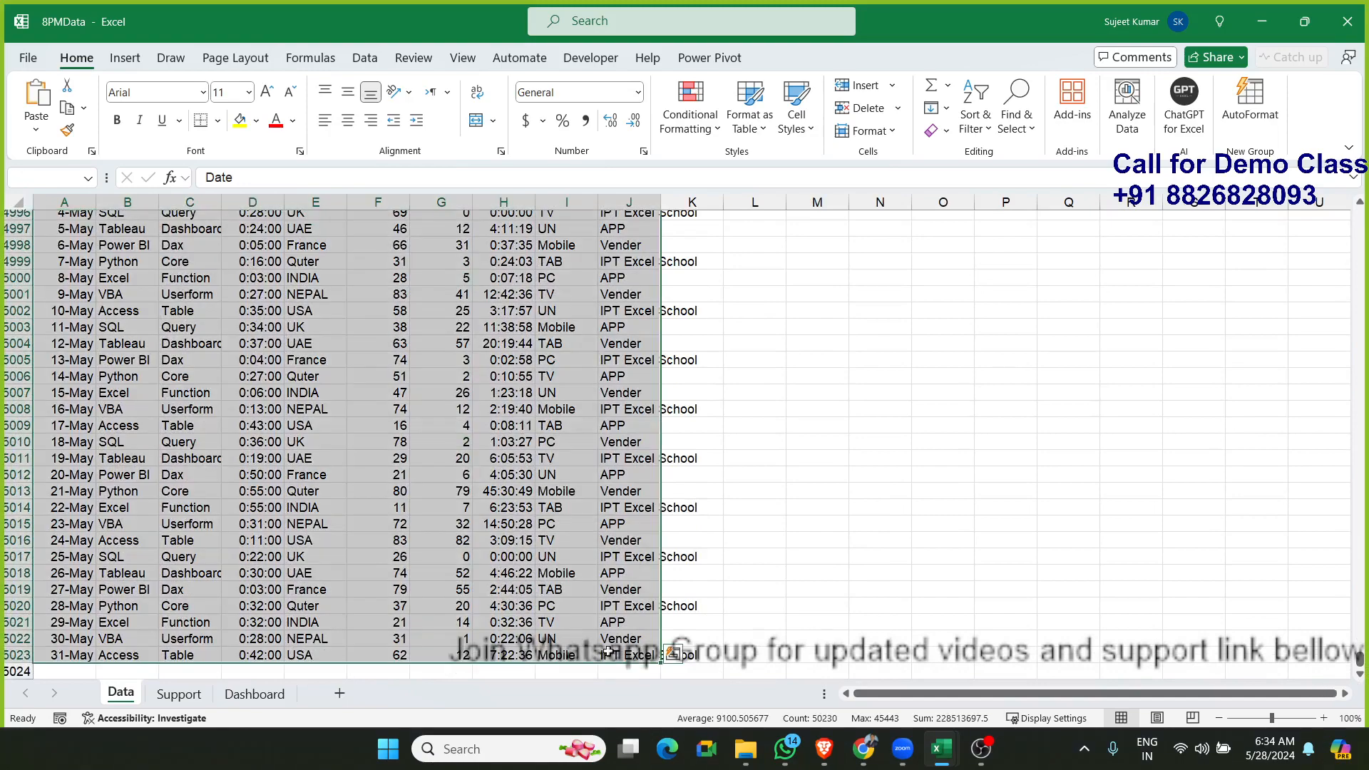
scroll(607, 652, "up", 8)
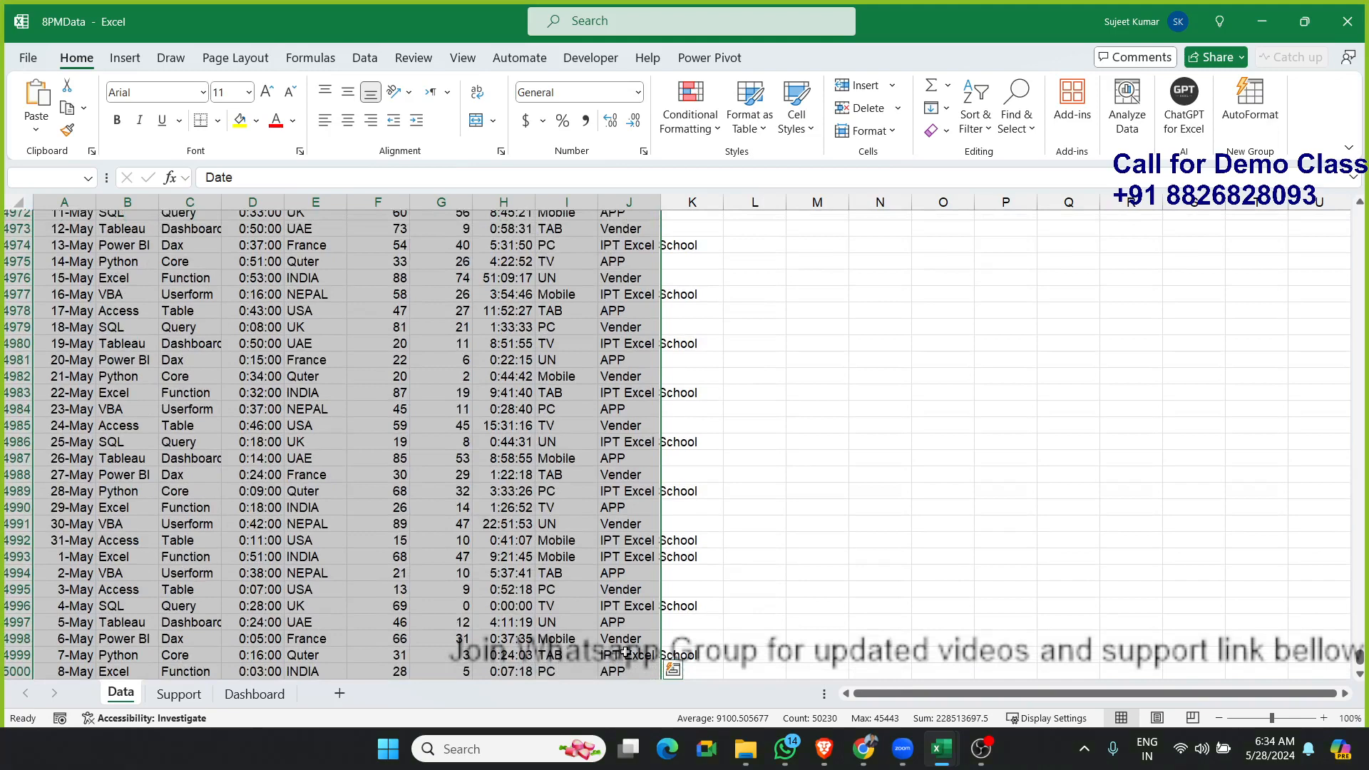
Step: Switch back to the Day - 2 Data Selection workbook and select the whole number block from a cell inside it, finally with D7 active
key("alt+Tab")
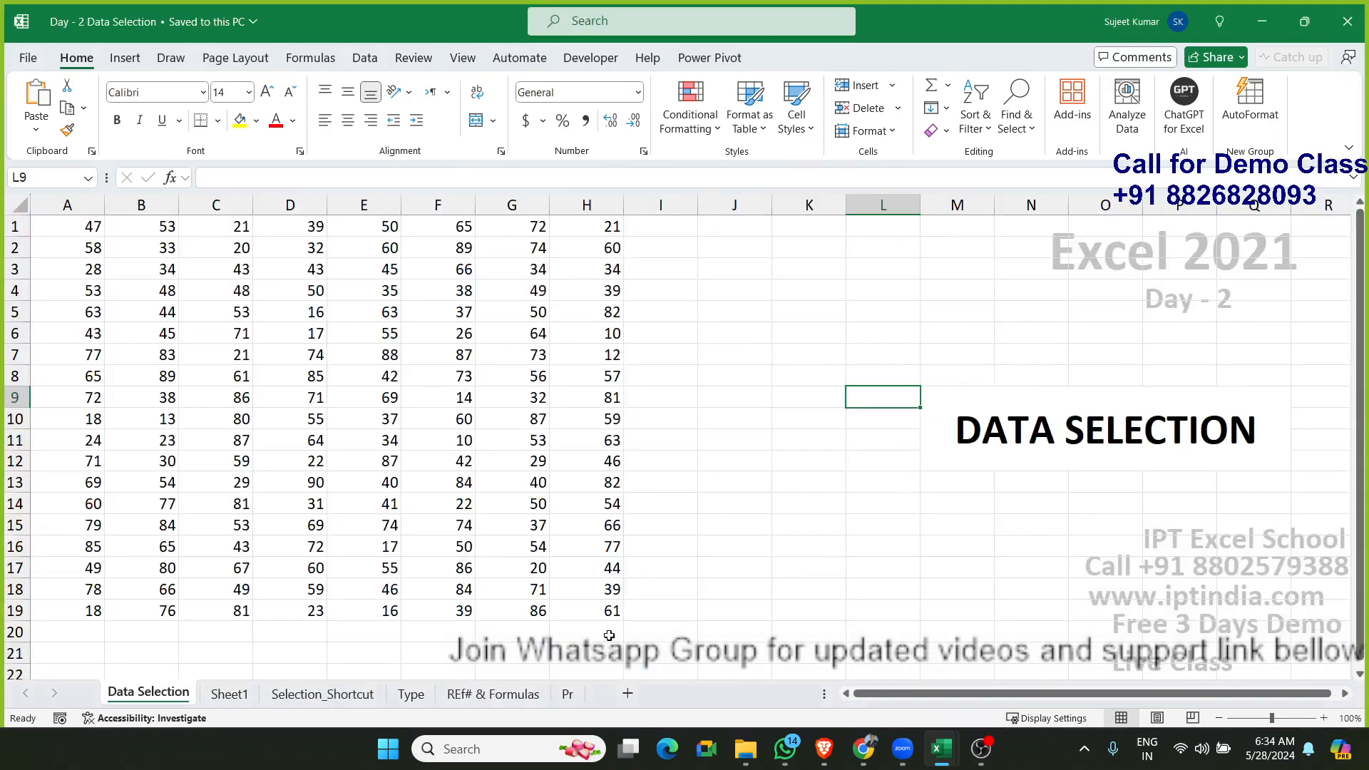
left_click(283, 339)
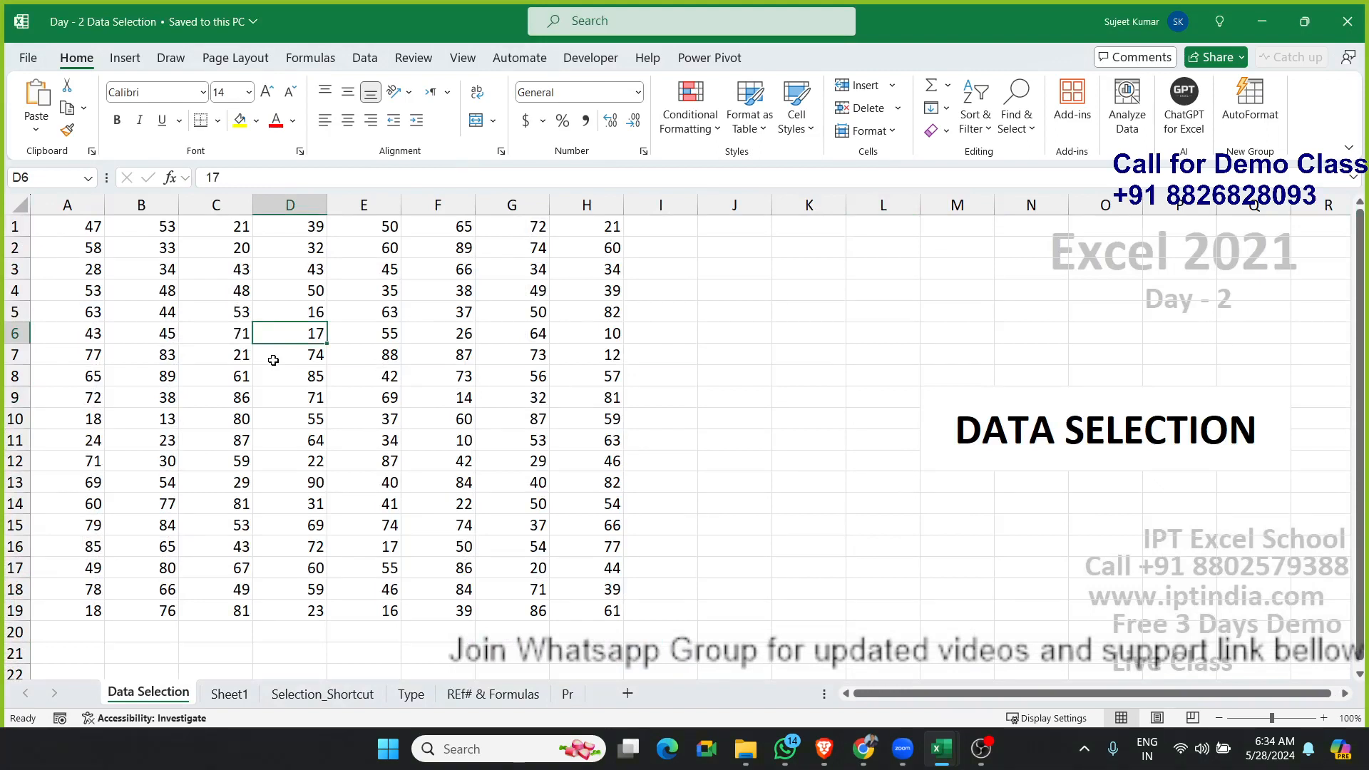
key("ctrl+a")
left_click(284, 294)
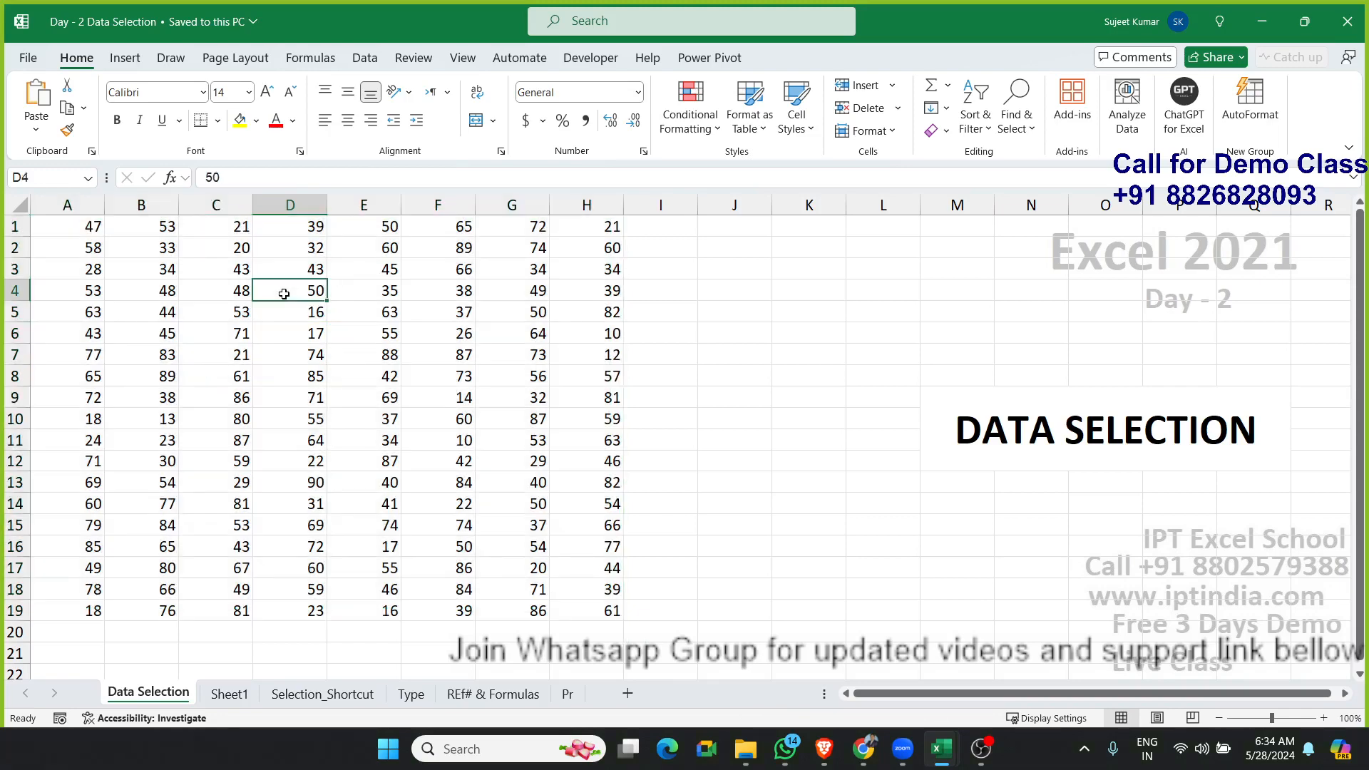
key("ctrl+a")
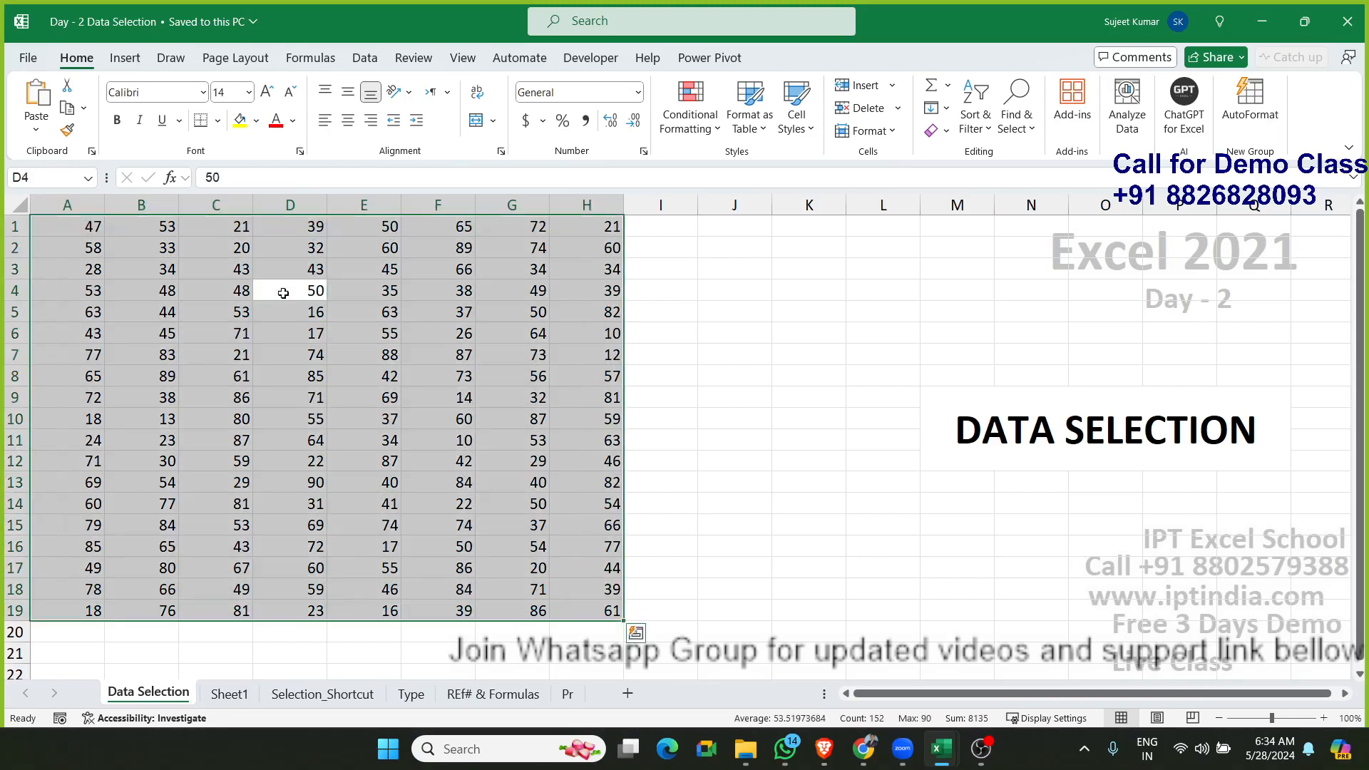
left_click(306, 351)
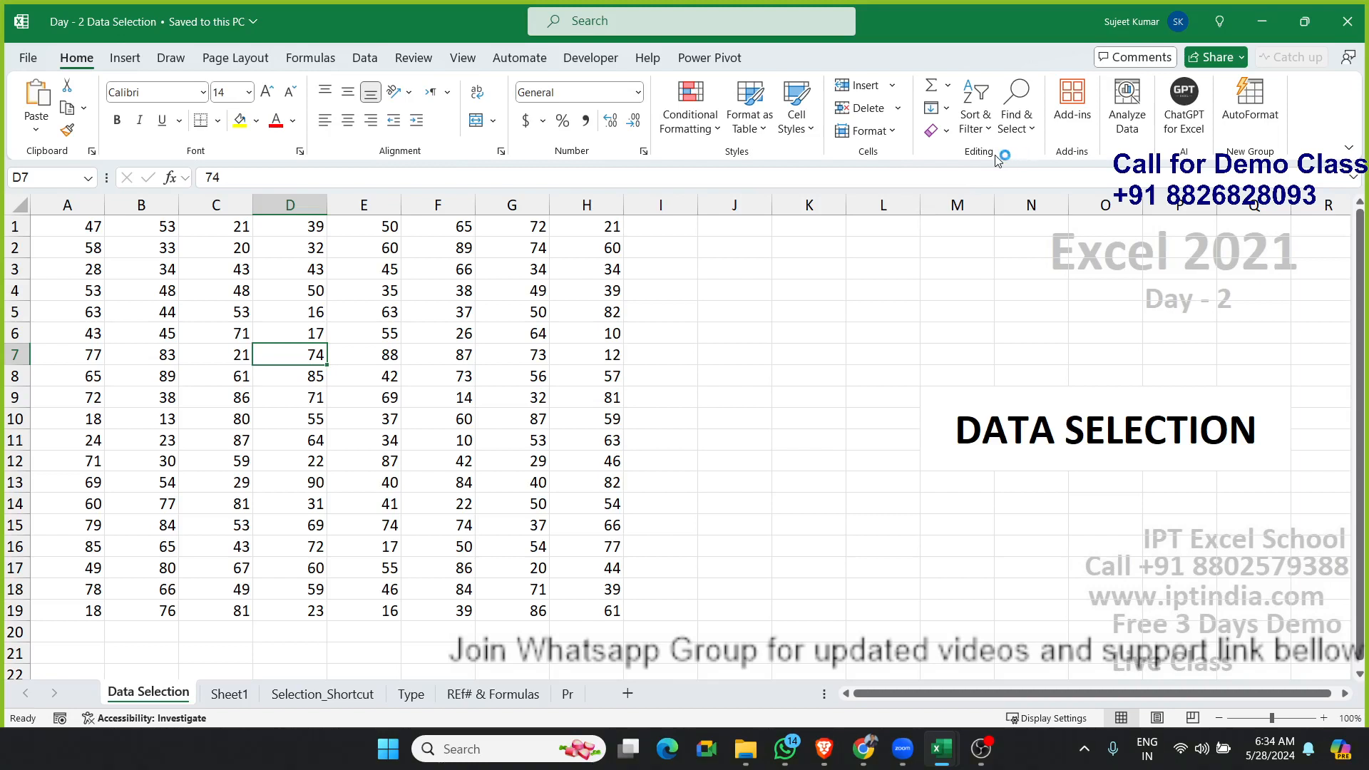
key("ctrl+a")
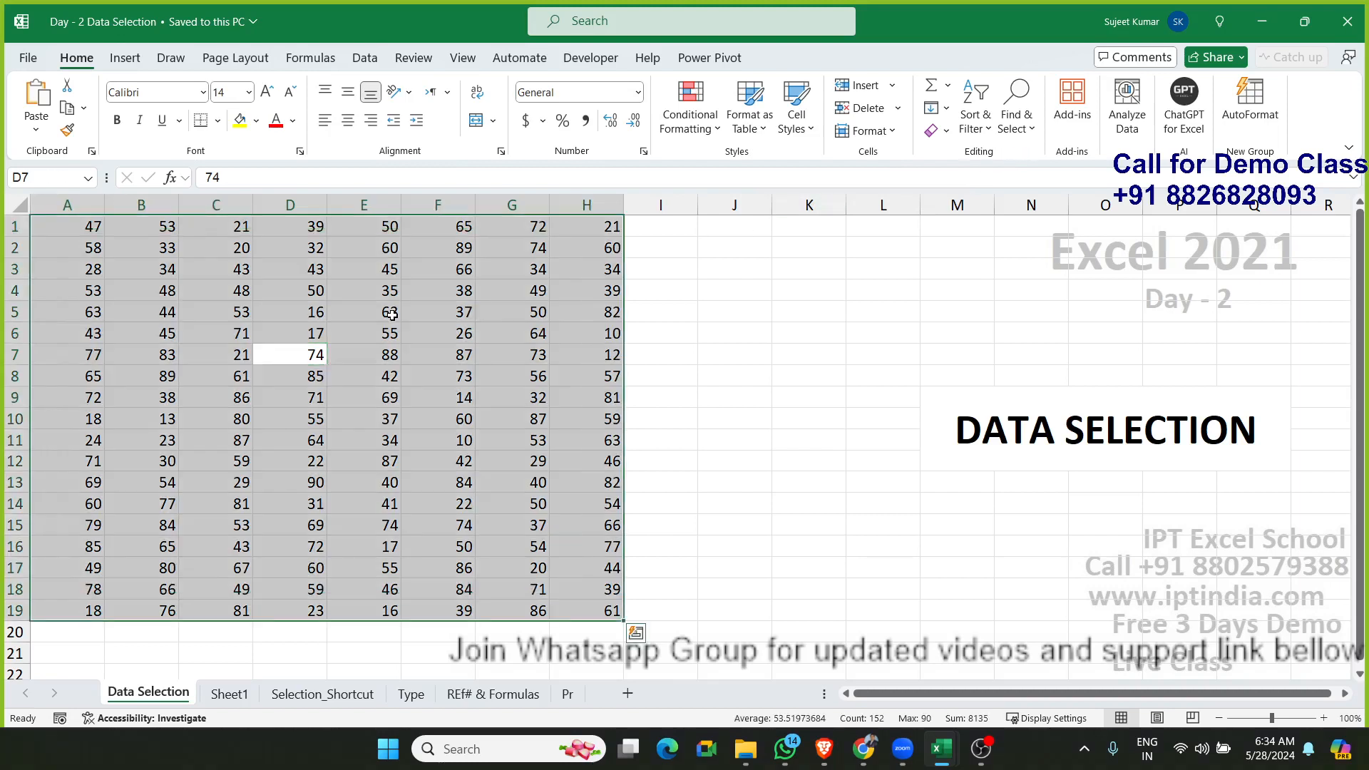
left_click(264, 341)
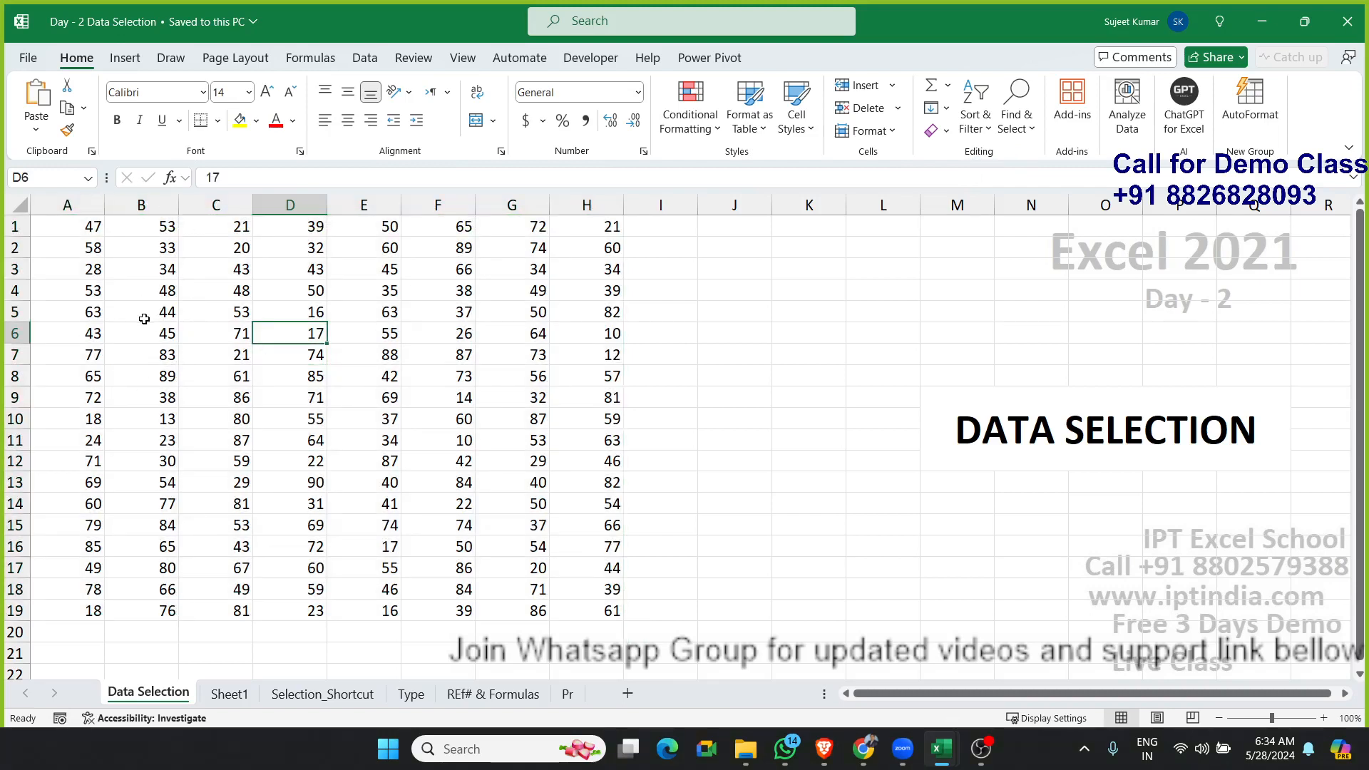
key("ctrl+c")
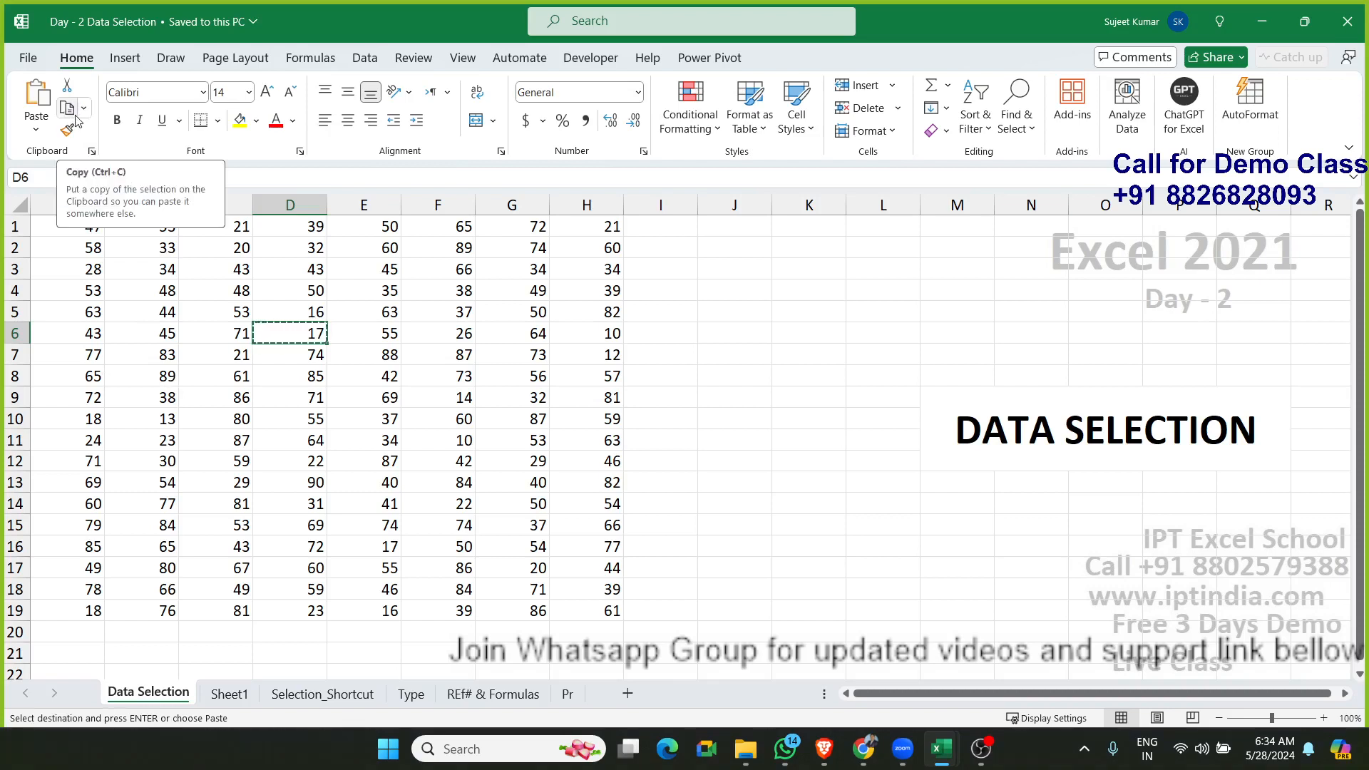
key("Escape")
Step: Starting from cell E6, select the surrounding data using Go To Special with the Current region option
left_click(395, 336)
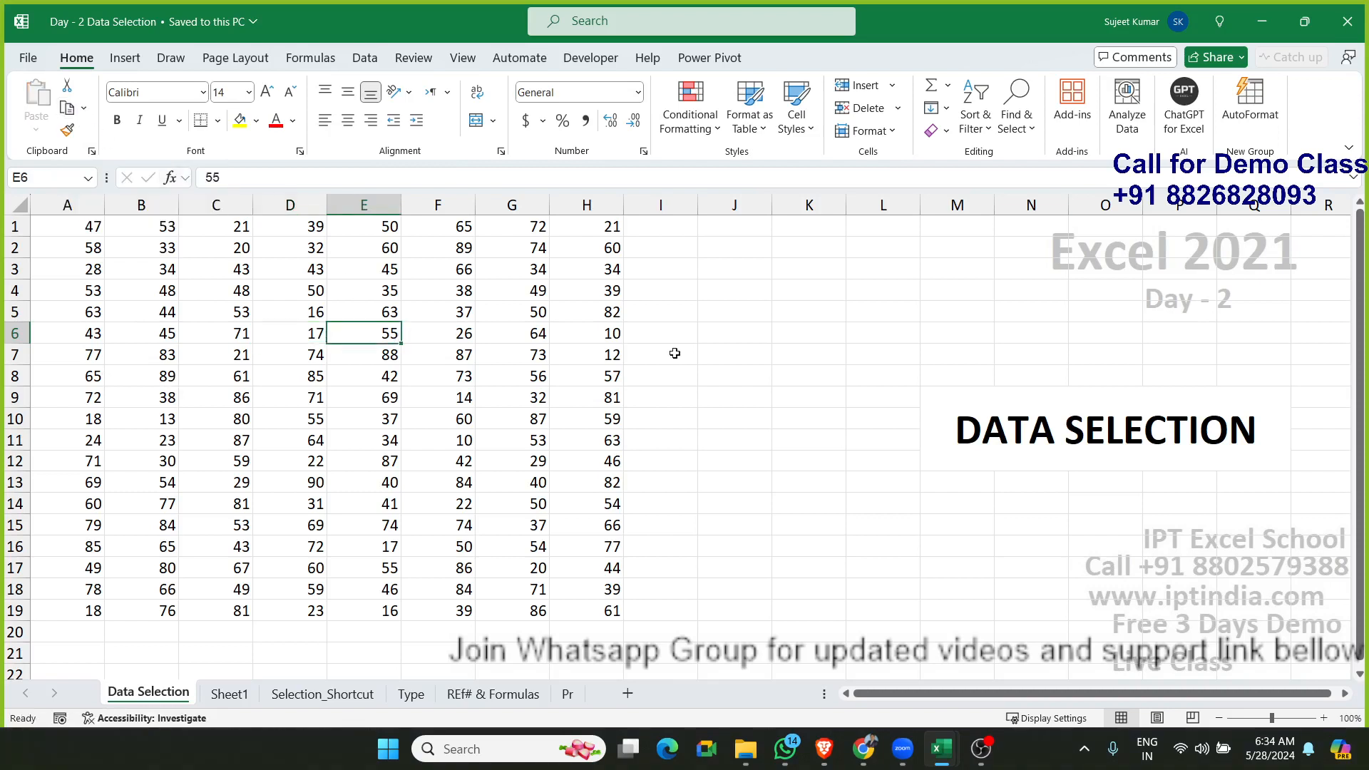
left_click(1023, 132)
left_click(1039, 240)
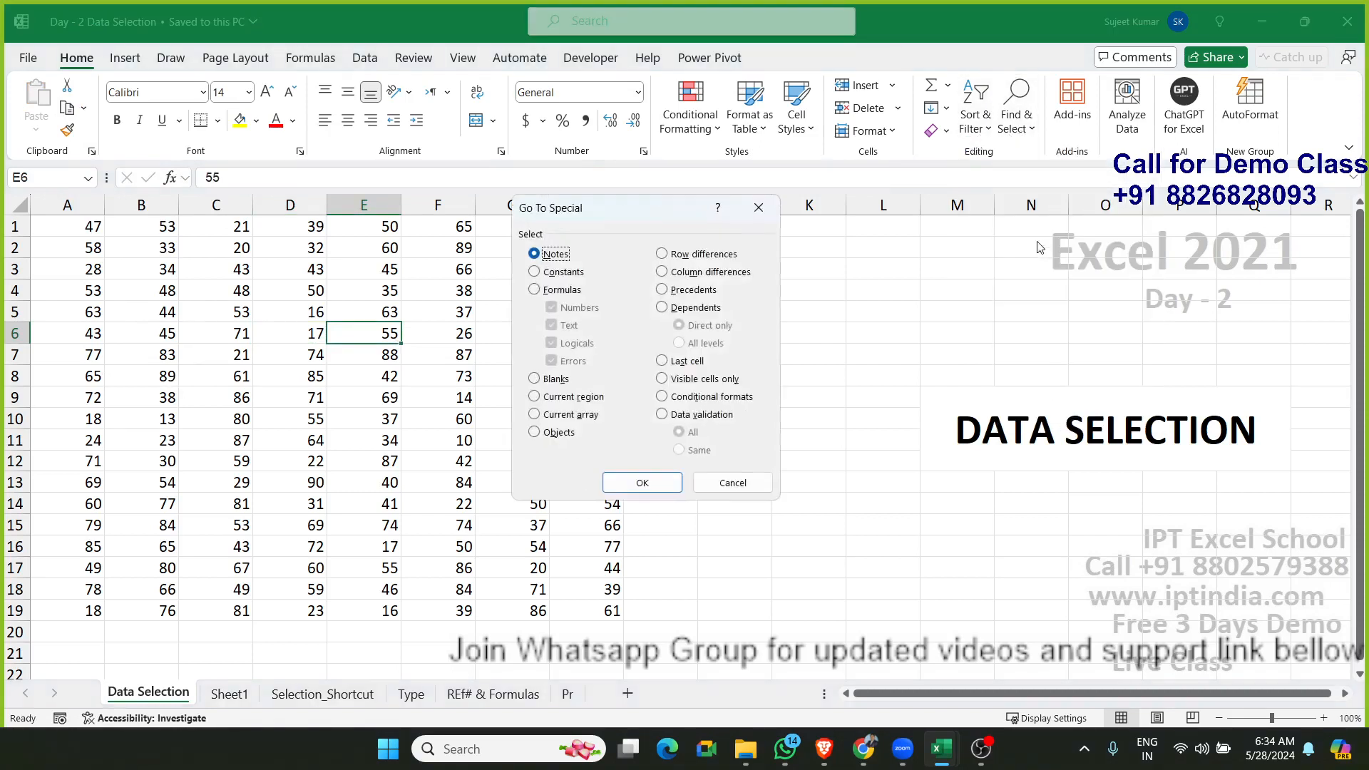
left_click_drag(591, 206, 489, 206)
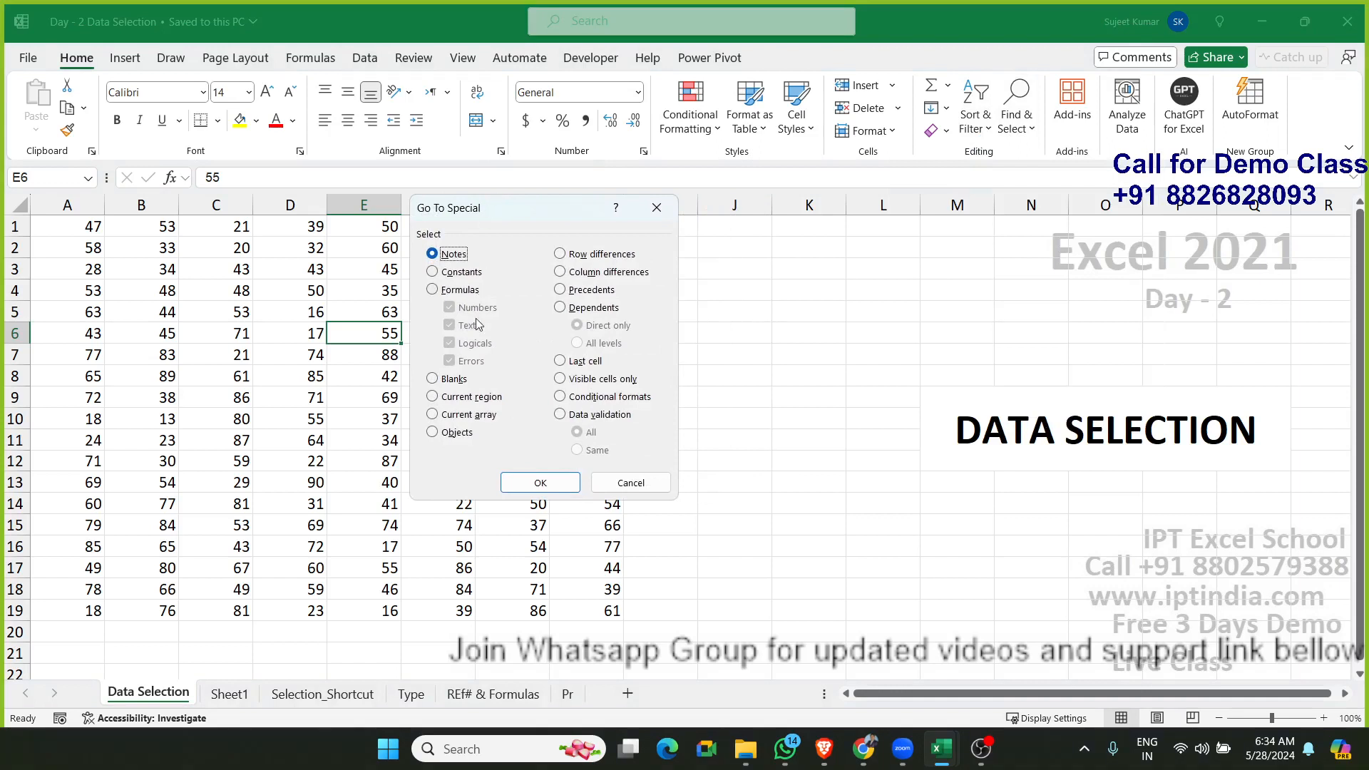
left_click(448, 401)
left_click(542, 482)
Step: Clear the data block selection and select the entire row 9
left_click(460, 415)
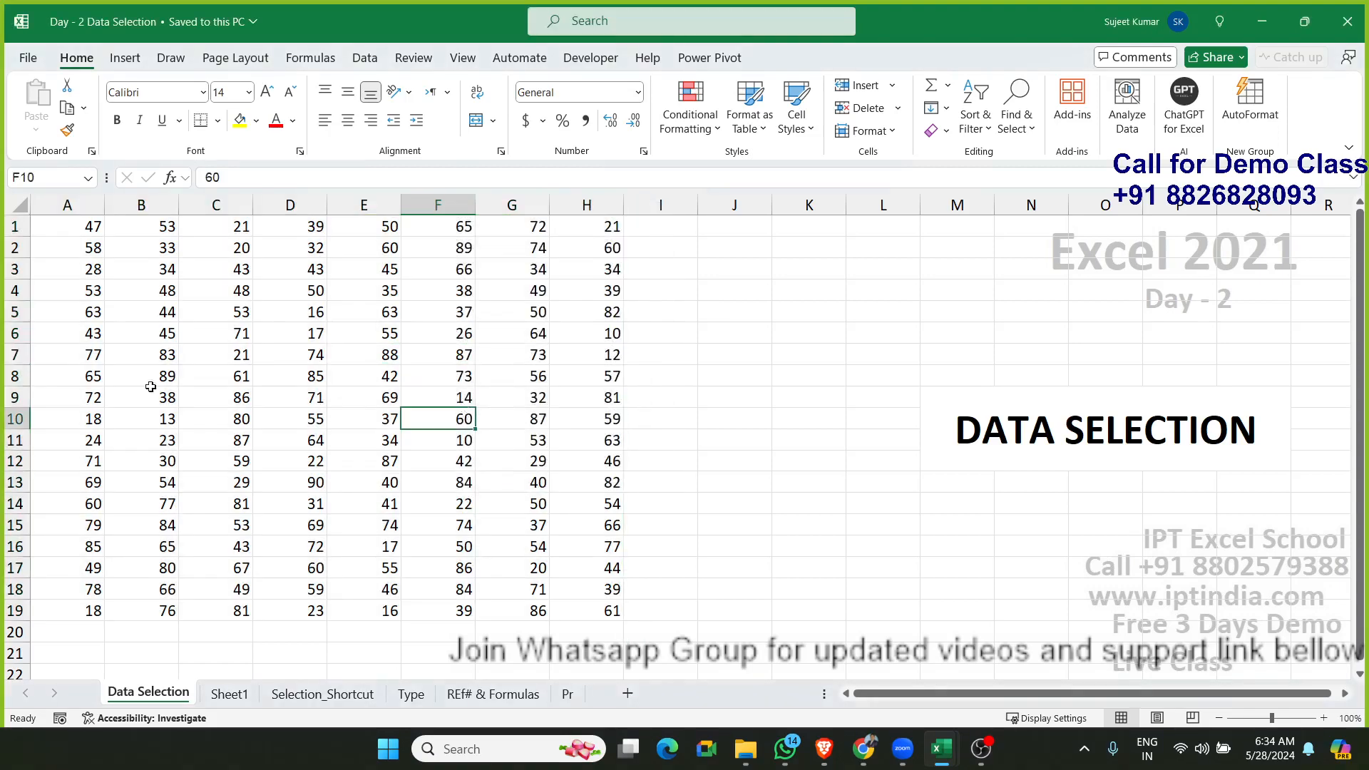
left_click(7, 397)
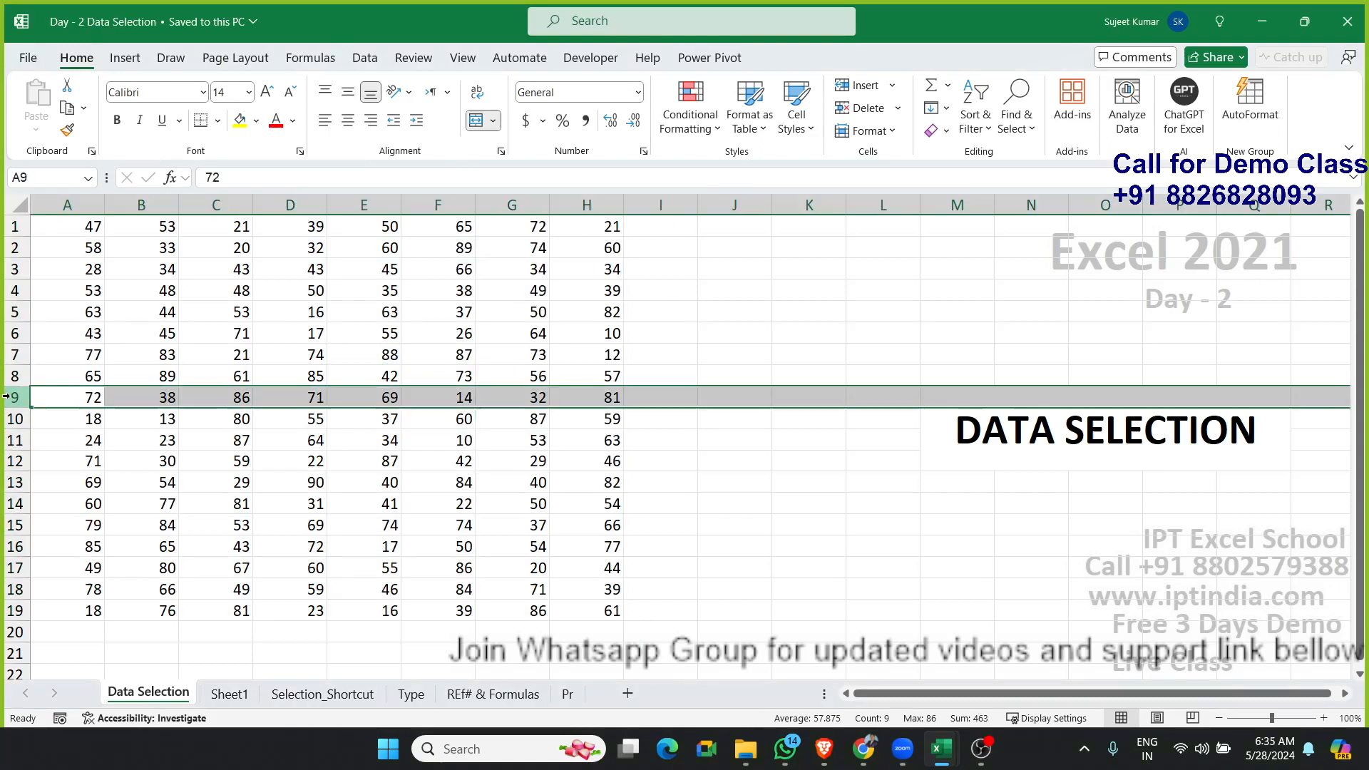
Step: Insert a blank row at row 9 and select the number block above it, A1:H8
key("ctrl+shift+plus")
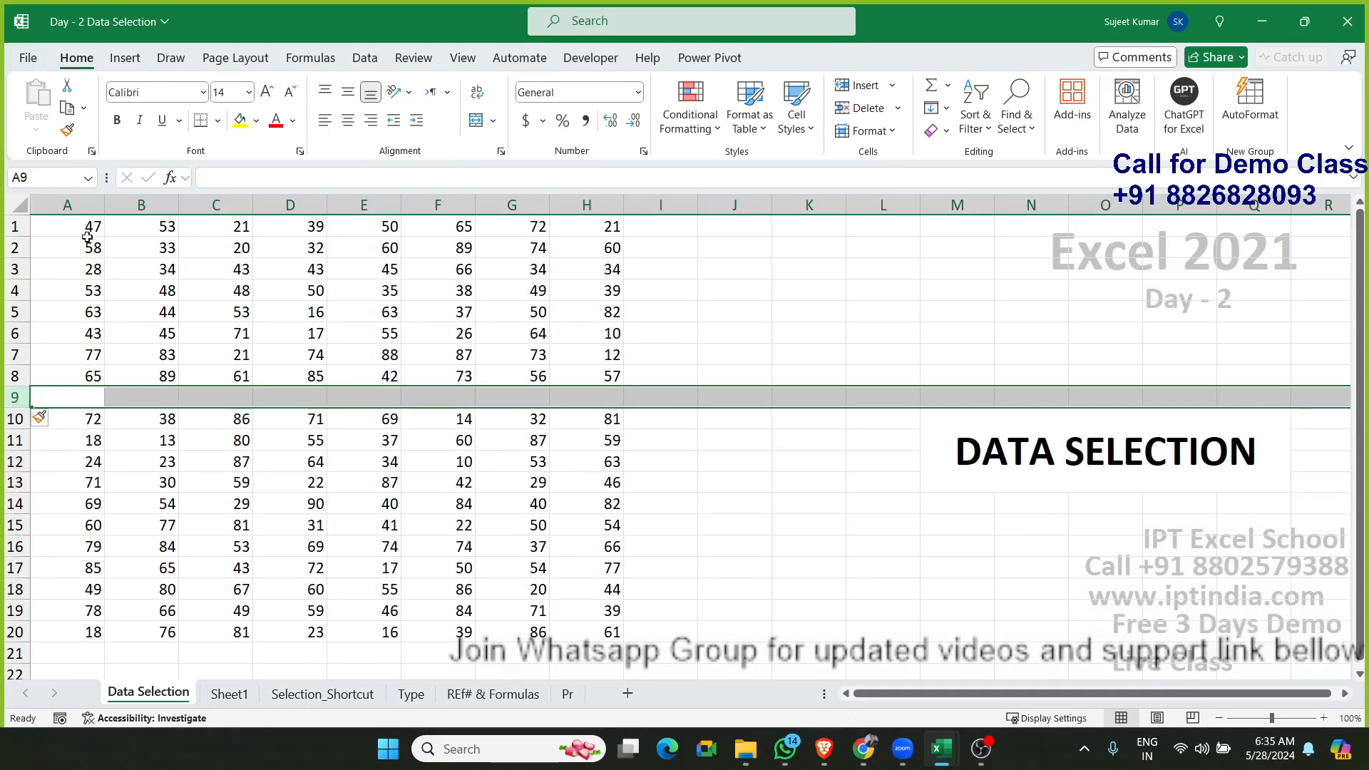
left_click(87, 237)
key("ctrl+a")
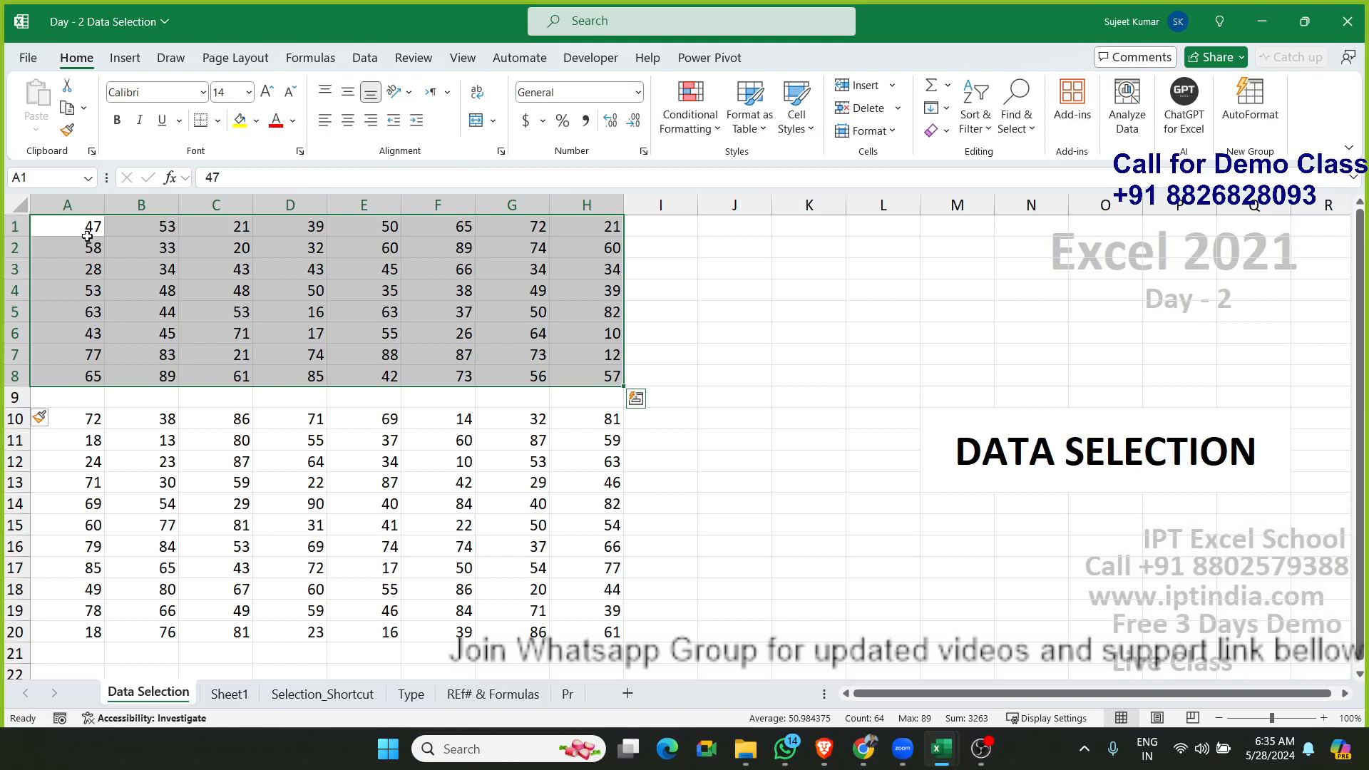
left_click(147, 286)
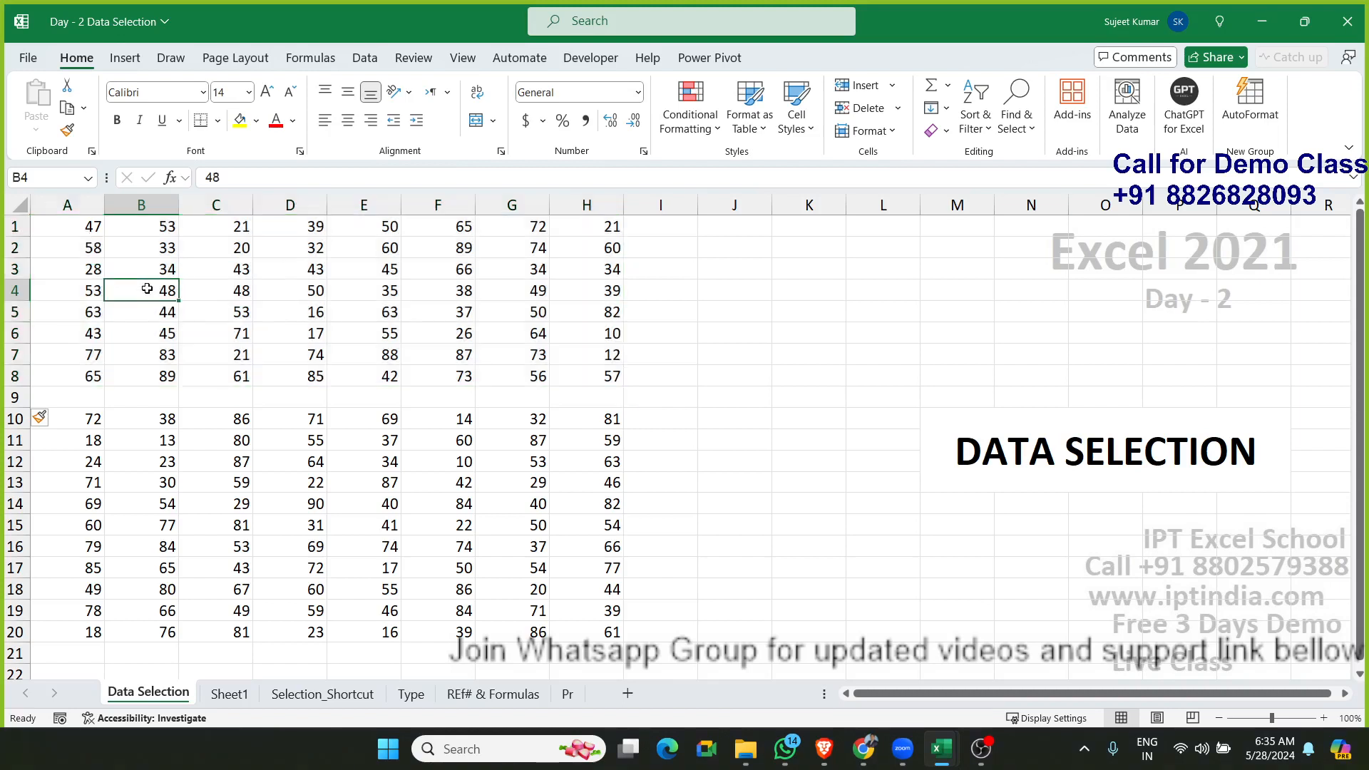
left_click_drag(84, 228, 563, 383)
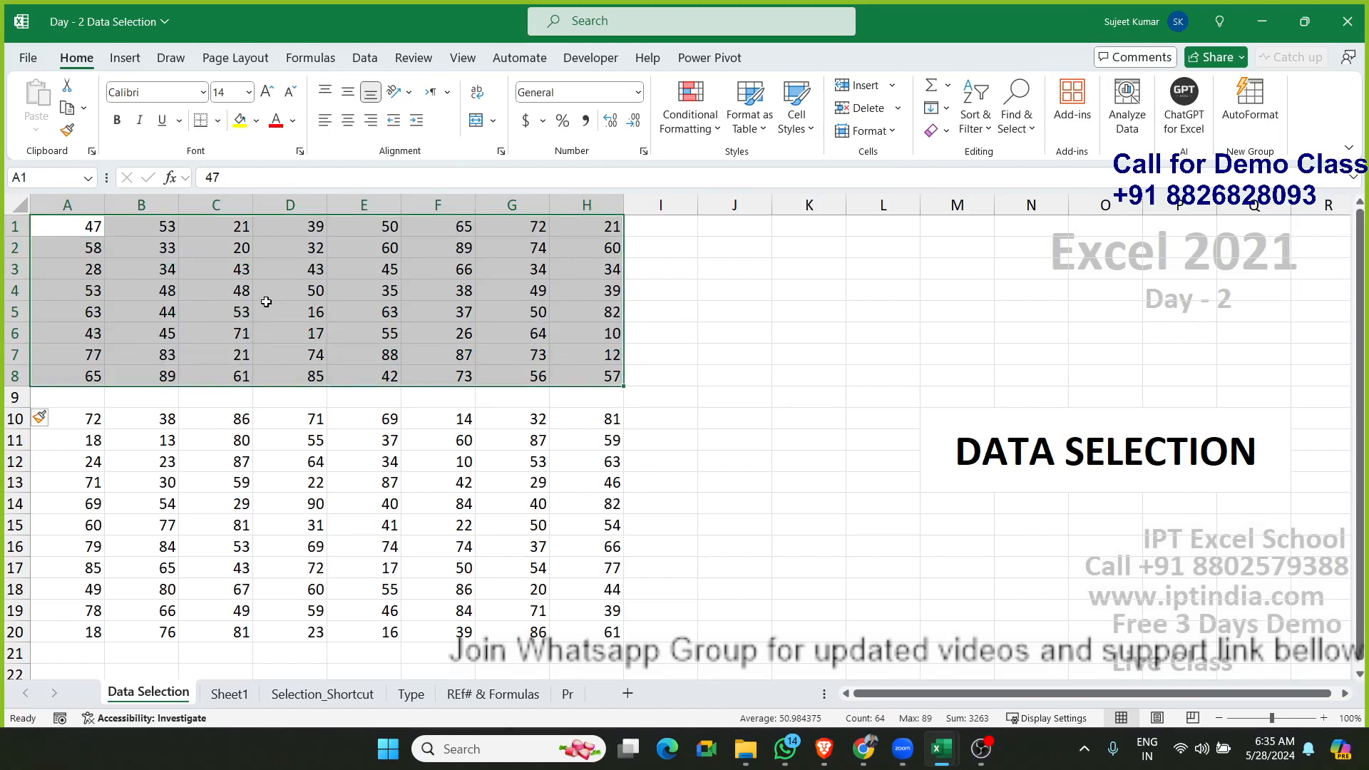
Step: Undo the blank row insertion and clear the selection of the upper block
key("ctrl+z")
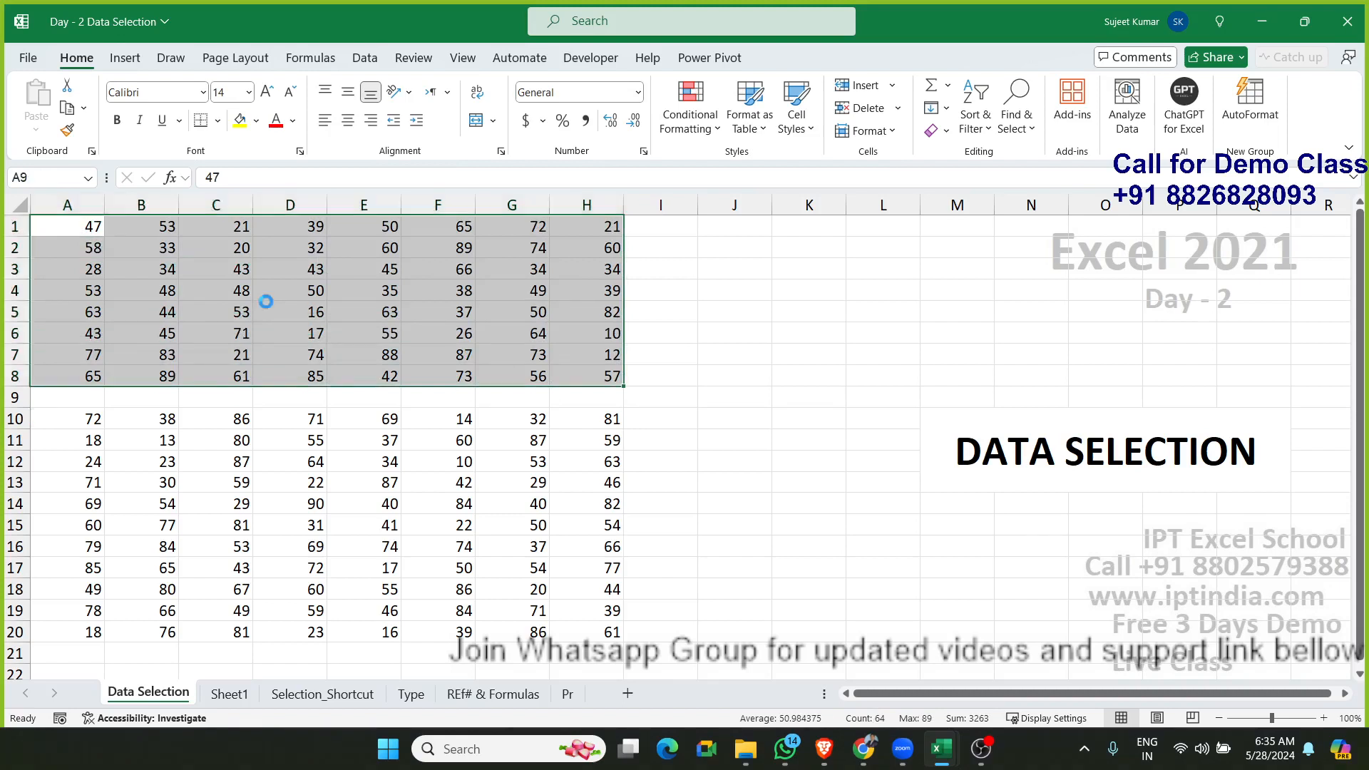
left_click(323, 289)
left_click(512, 430)
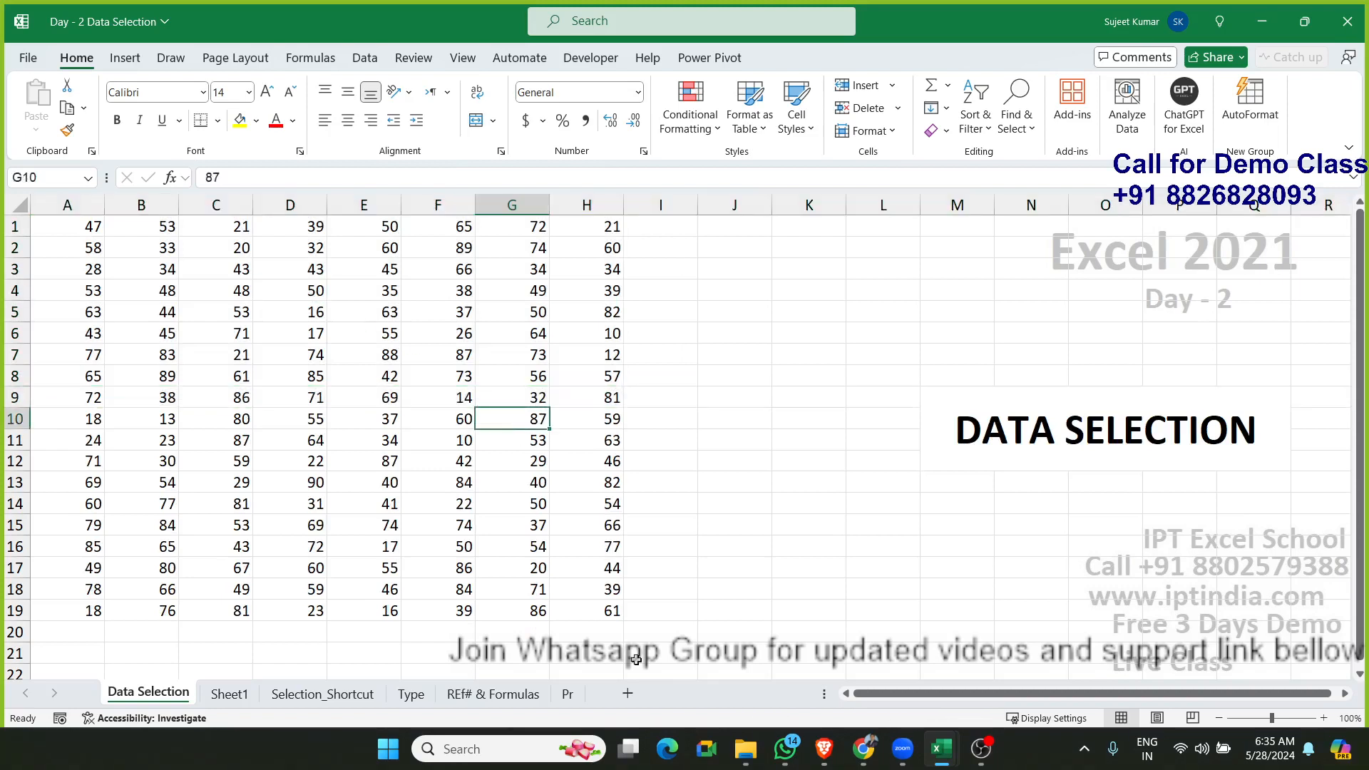
Step: Select the whole number block from H19 back to A1, clear it, and select entire rows 9 and 8 in turn
left_click_drag(615, 611, 89, 227)
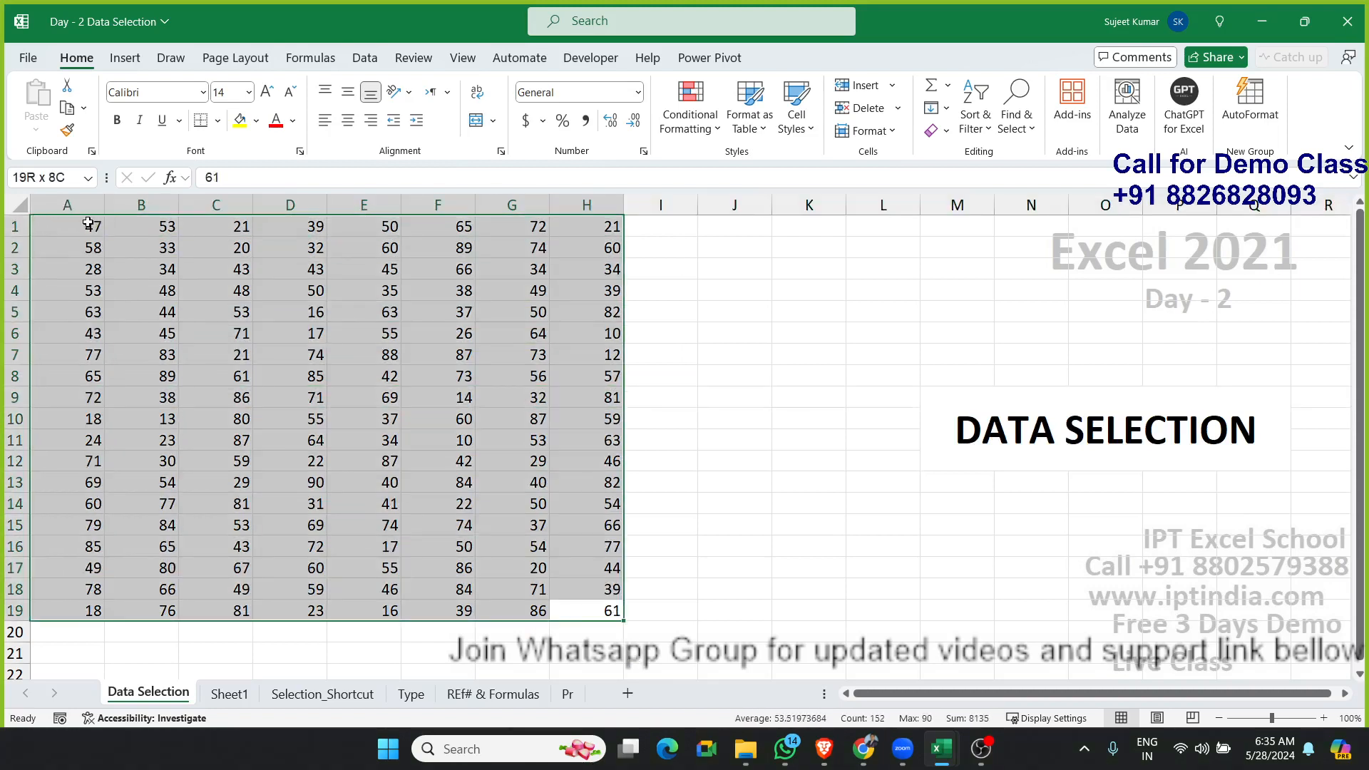
left_click(134, 264)
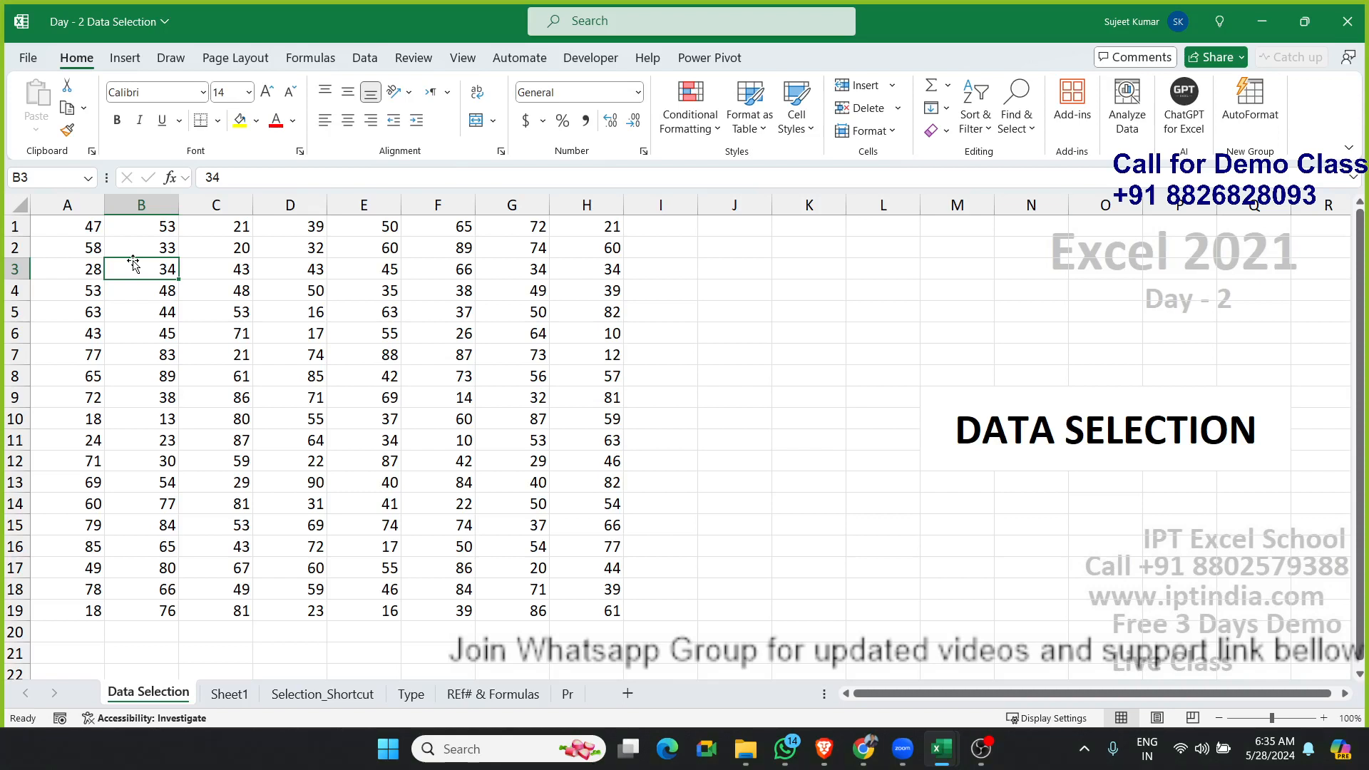
left_click(15, 397)
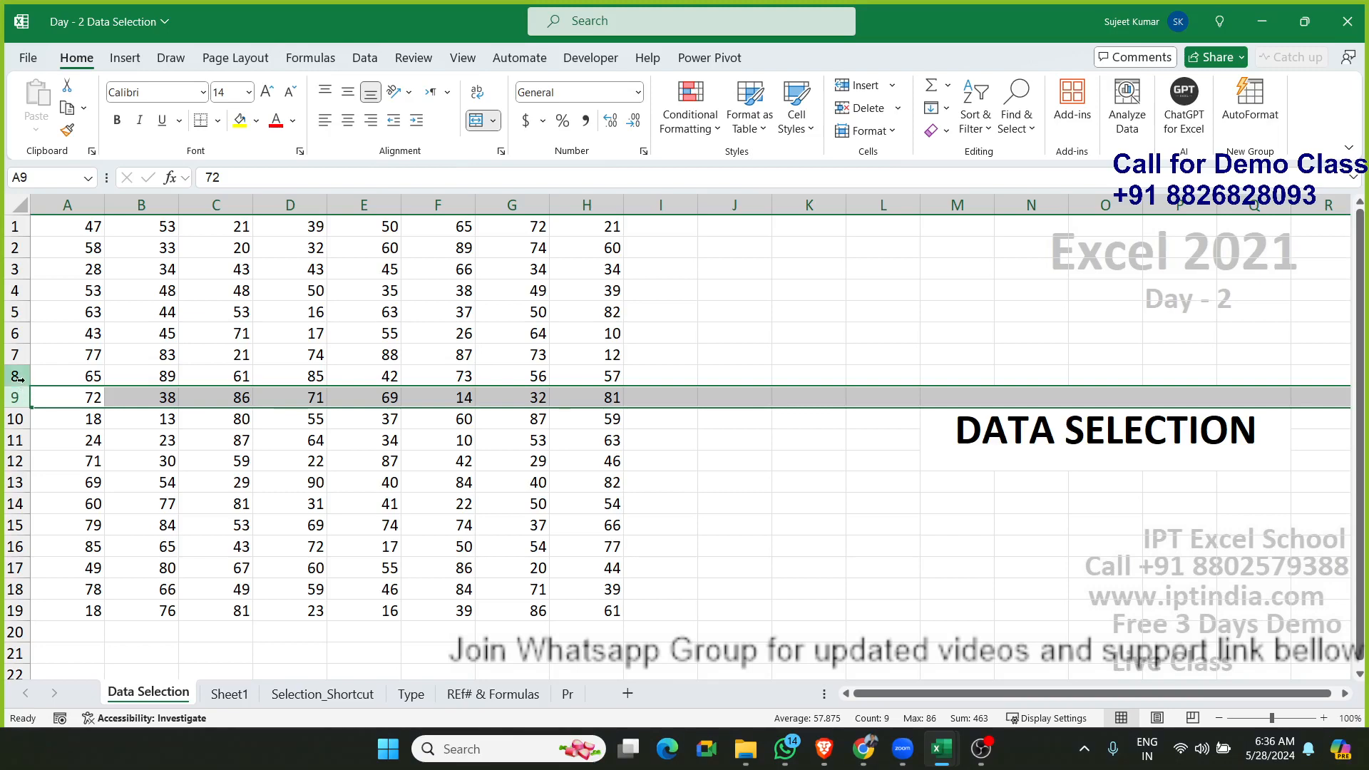
left_click(20, 376)
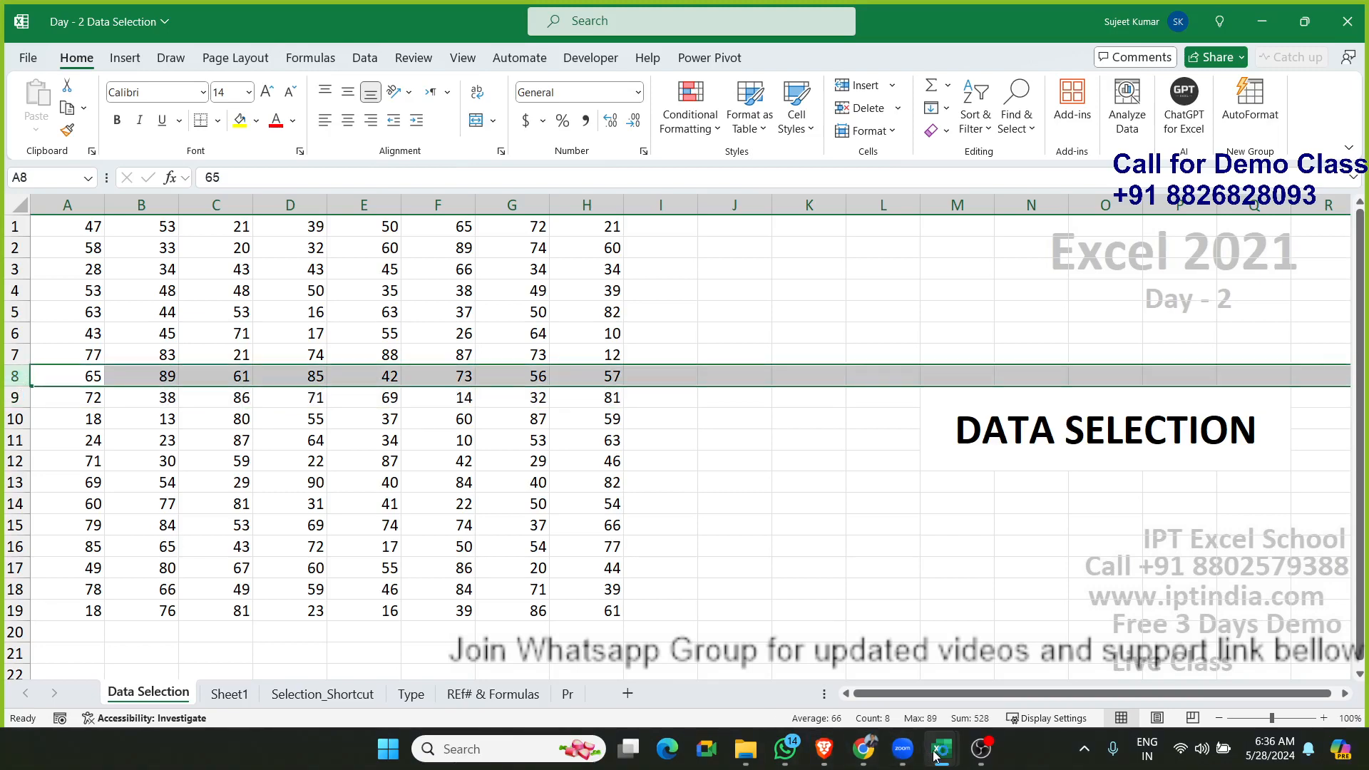
Step: Switch to the 8PMData workbook and examine the final rows of the Data sheet's table for where the data ends
mouse_move(930, 754)
left_click(1085, 686)
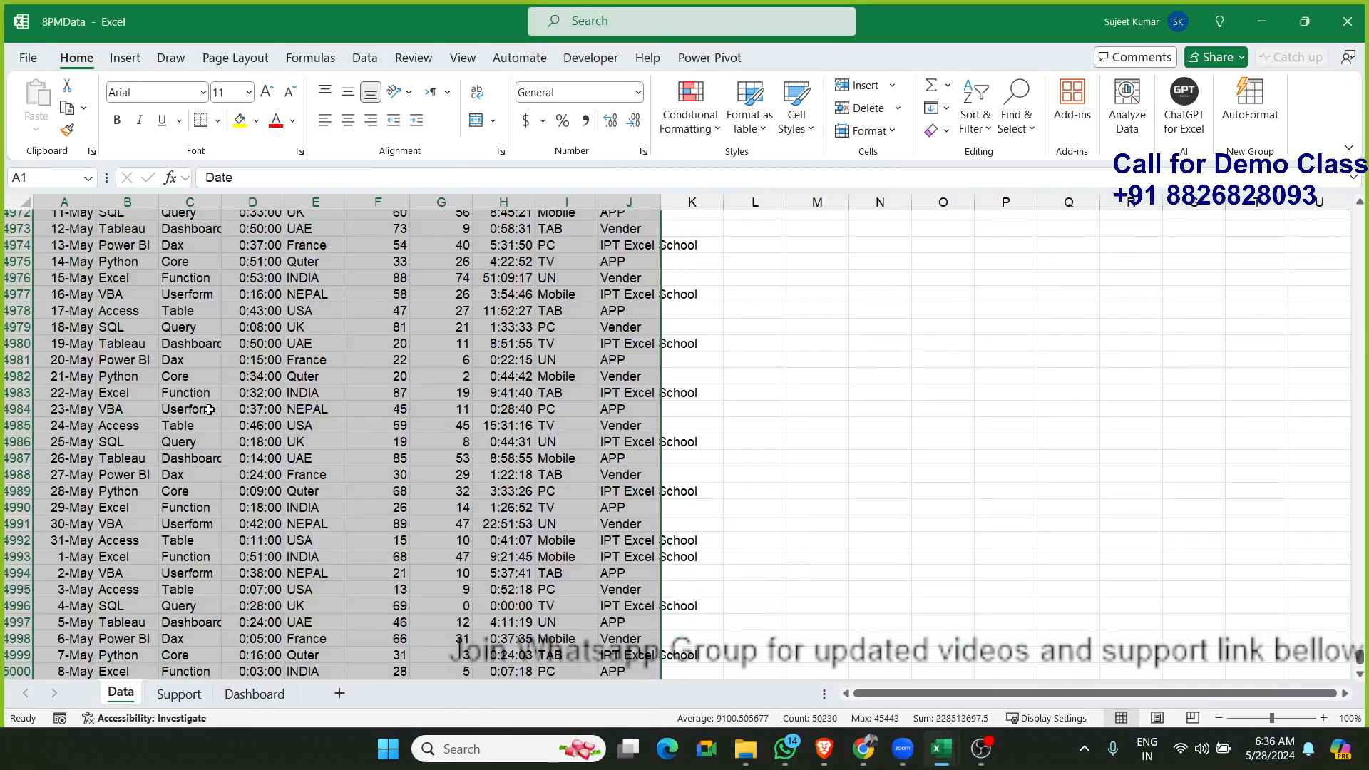
left_click(89, 392)
scroll(65, 512, "down", 15)
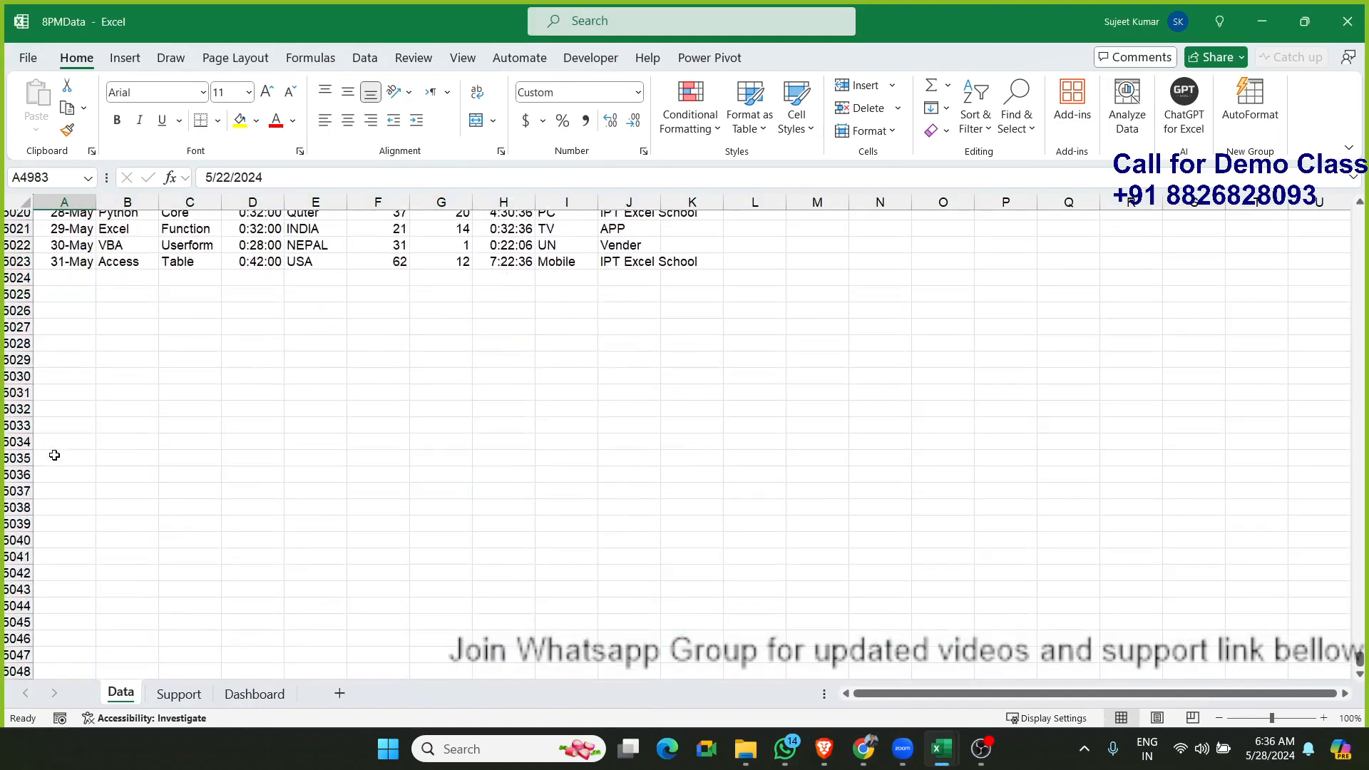
scroll(52, 452, "up", 20)
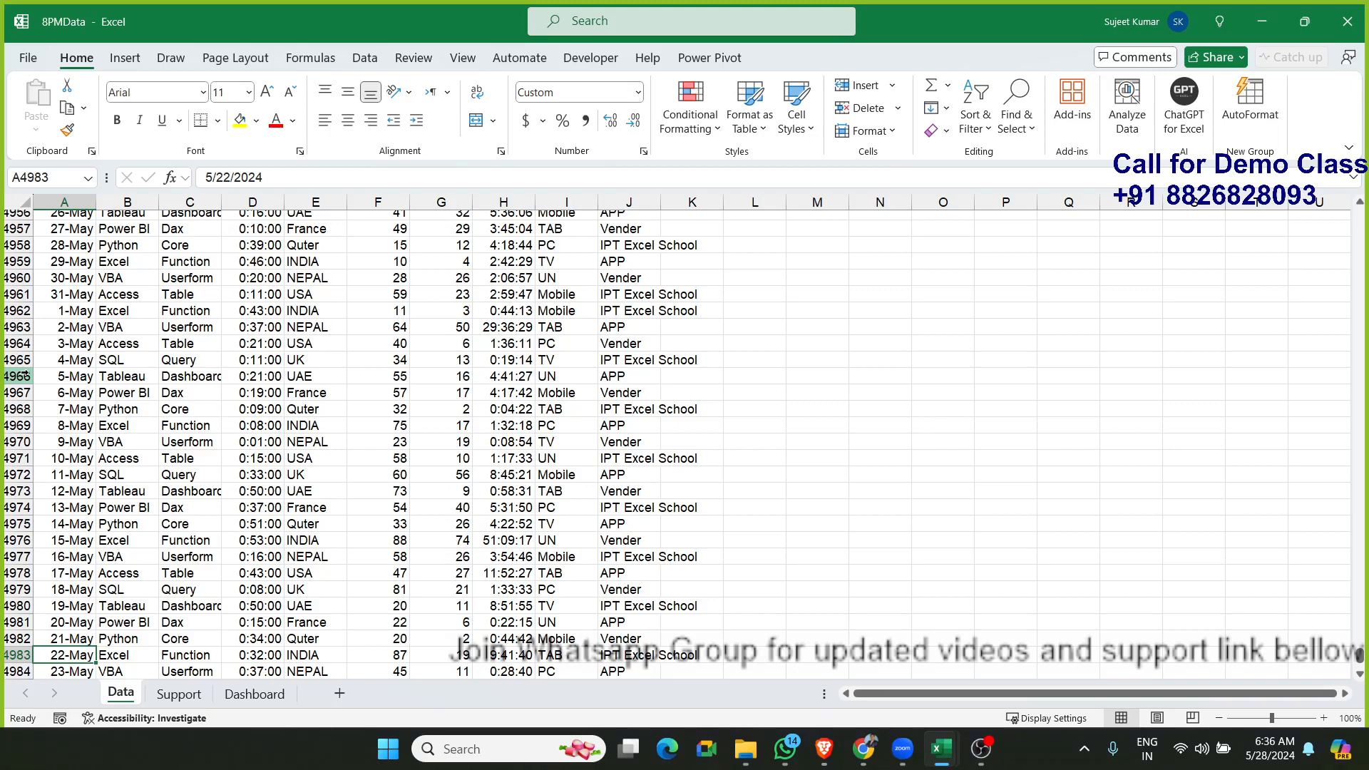
left_click_drag(201, 458, 204, 469)
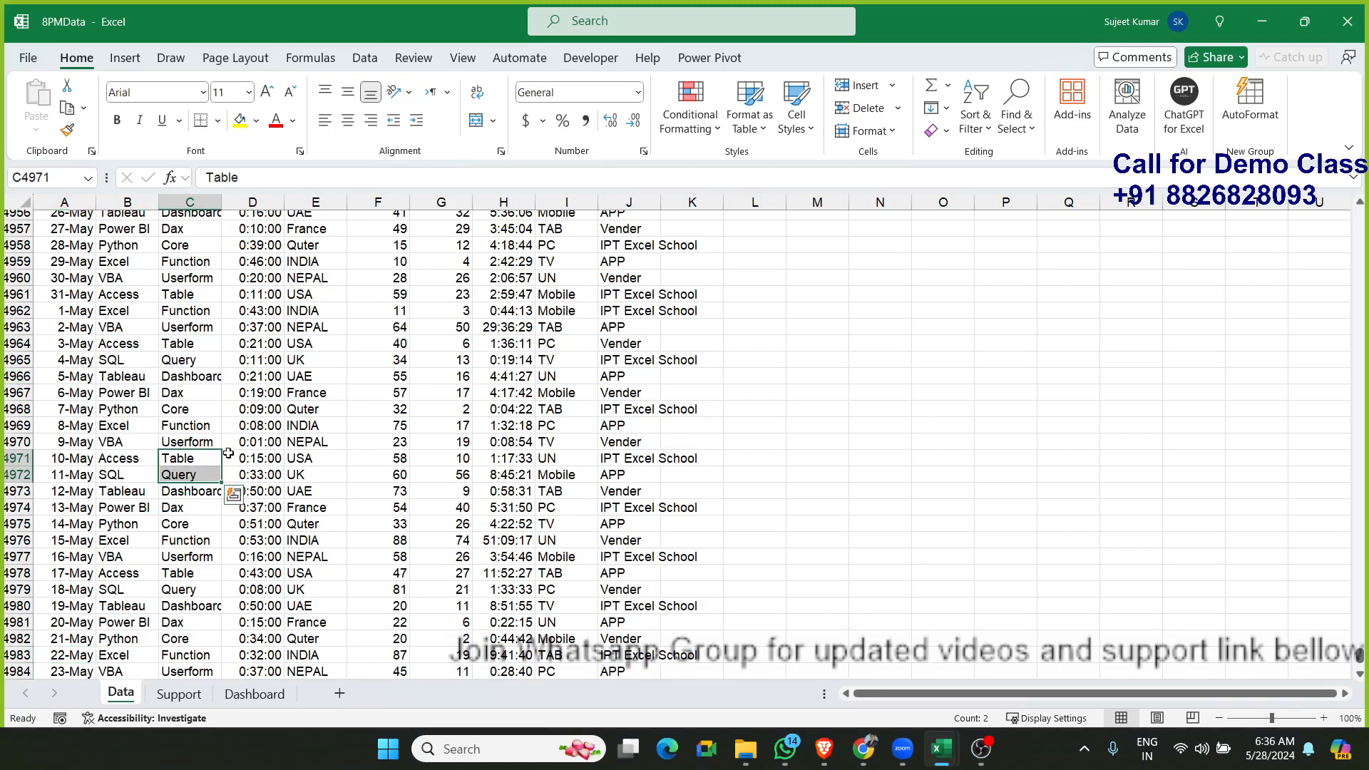
left_click(230, 454)
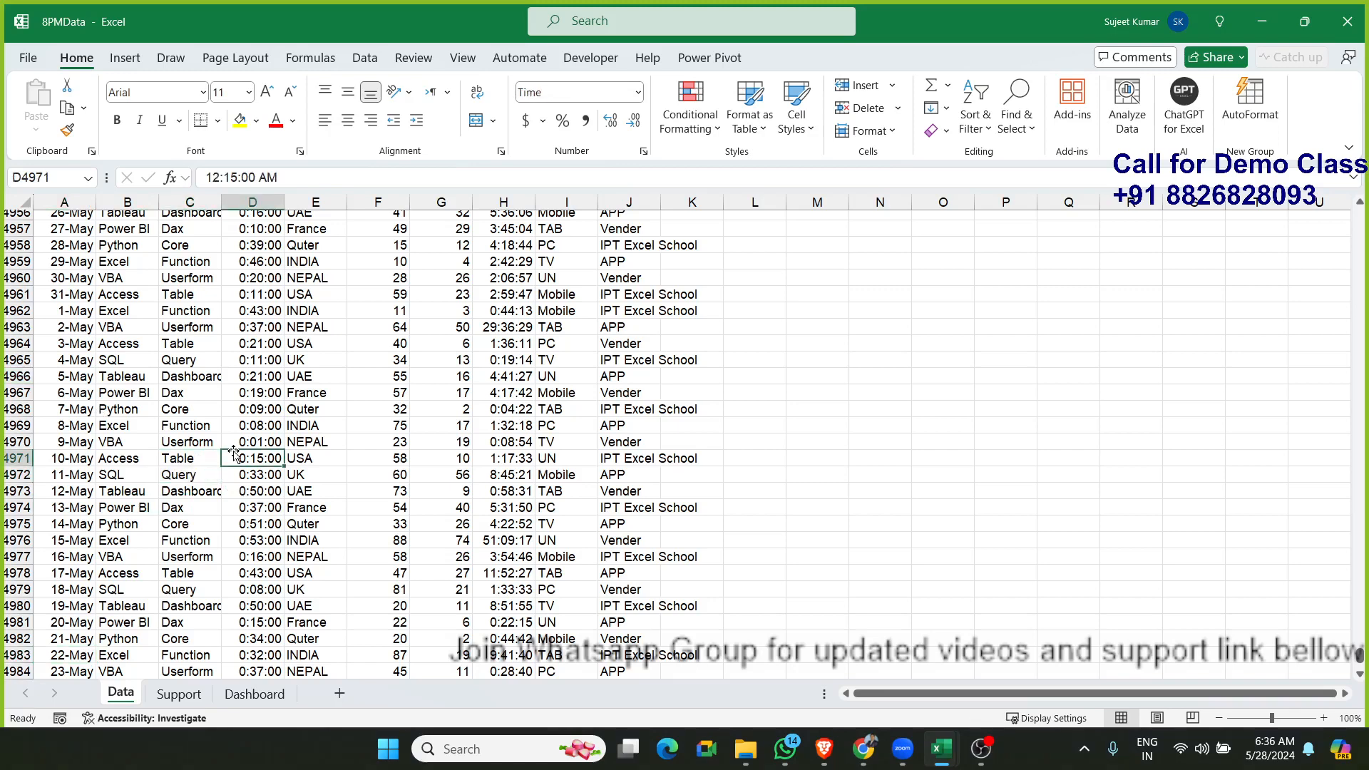
Step: Switch back to the Day - 2 Data Selection workbook and insert a blank row at row 11
key("alt+Tab")
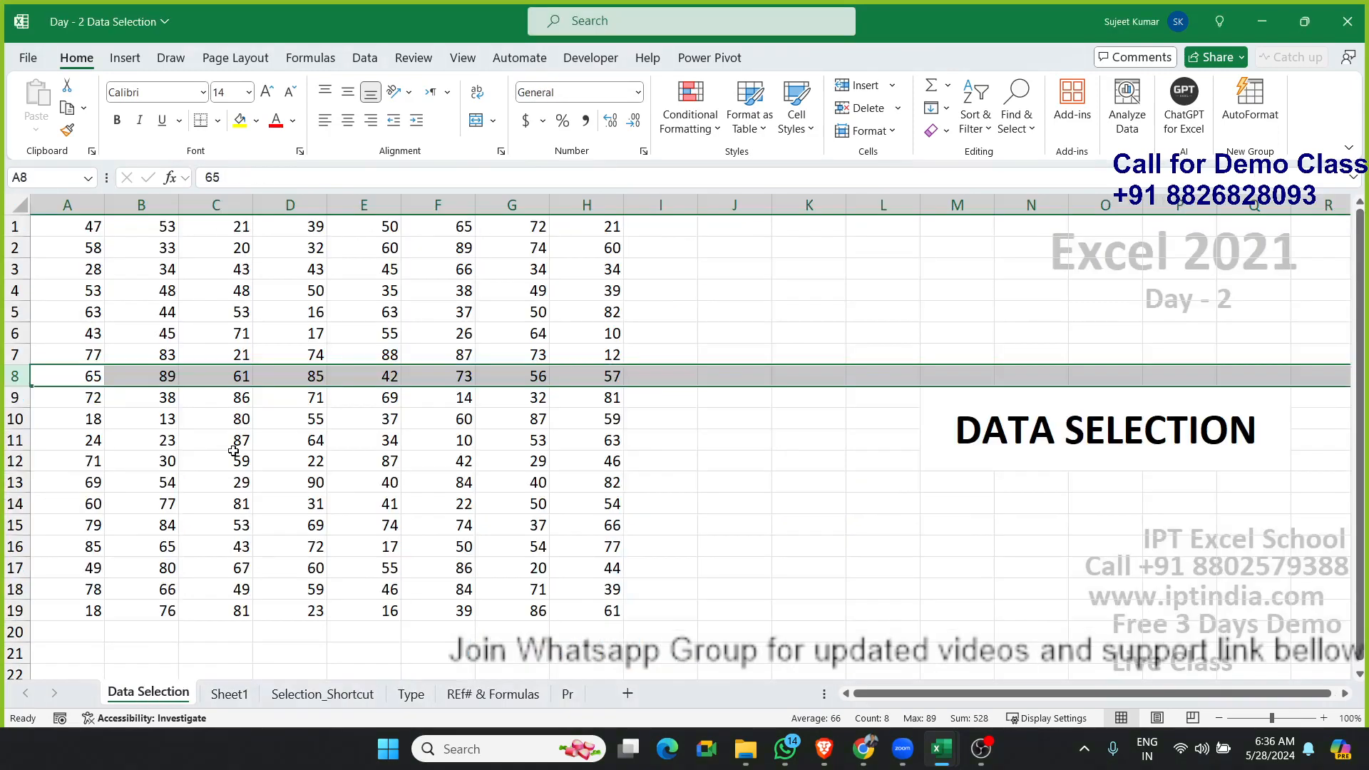
left_click(17, 439)
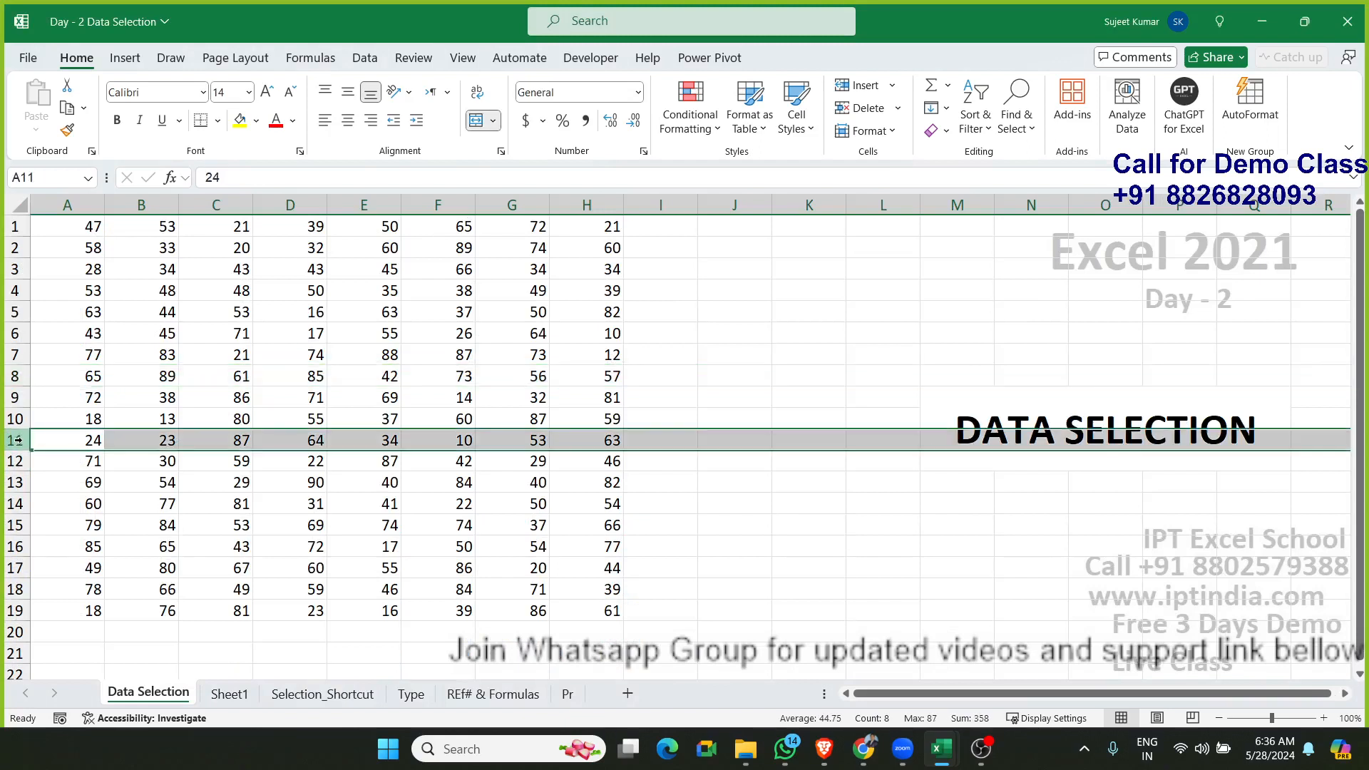
key("ctrl+shift+plus")
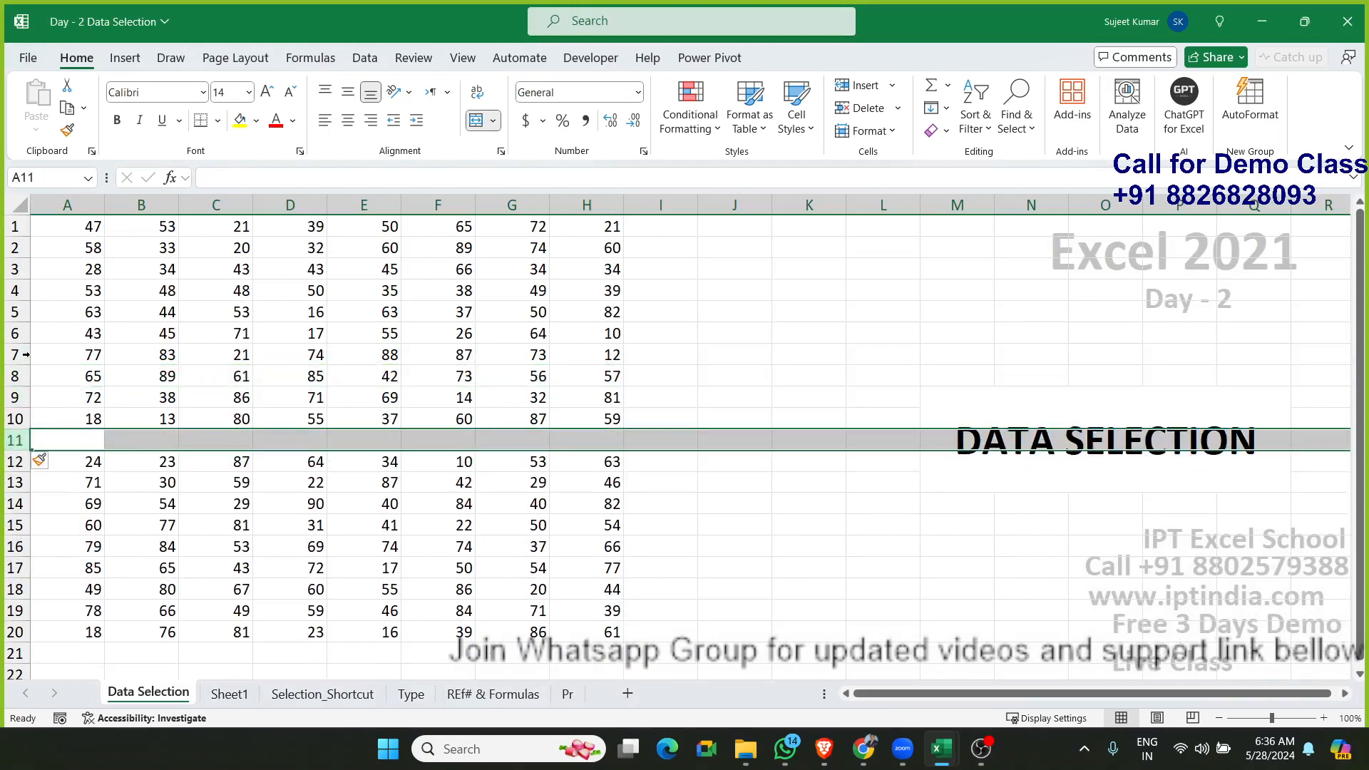
Step: Jump from A1 to the last filled cell in column A before the blank row, A10
left_click(93, 269)
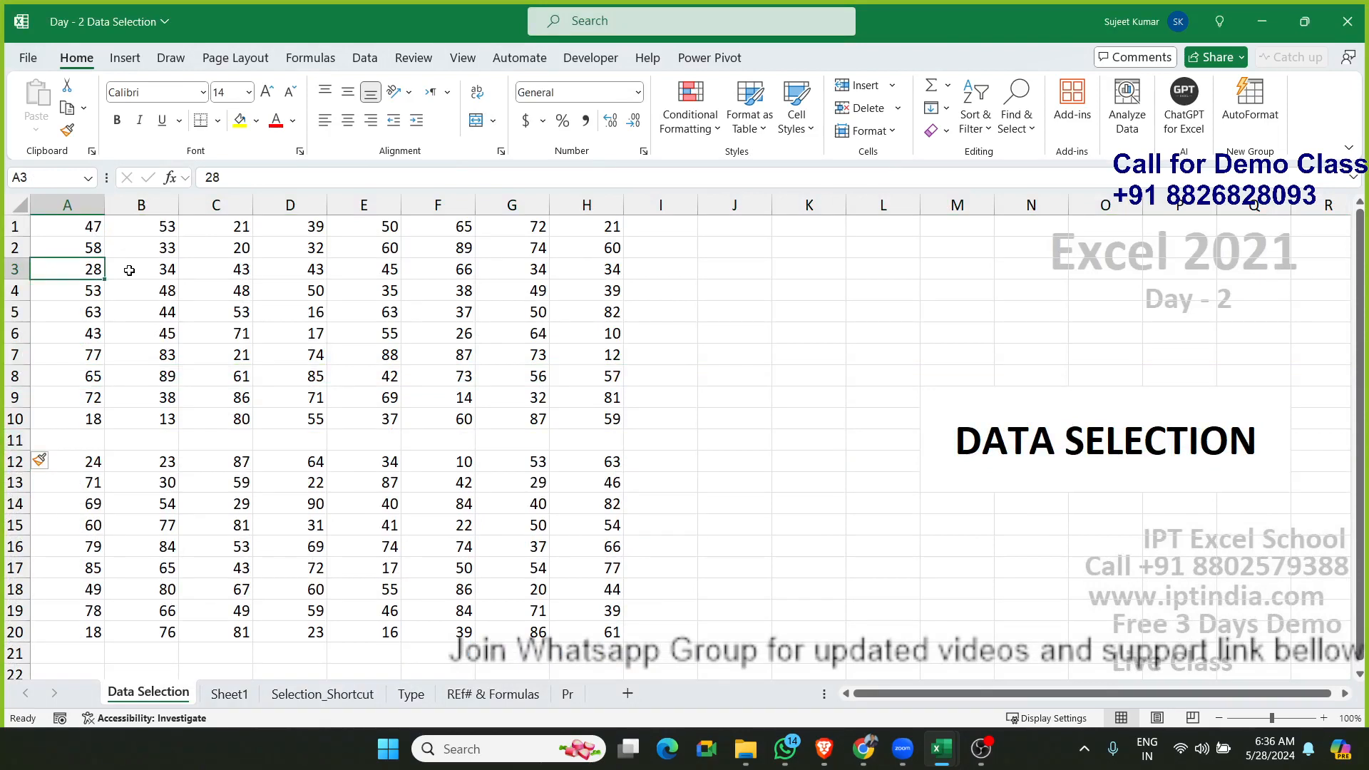
left_click(91, 224)
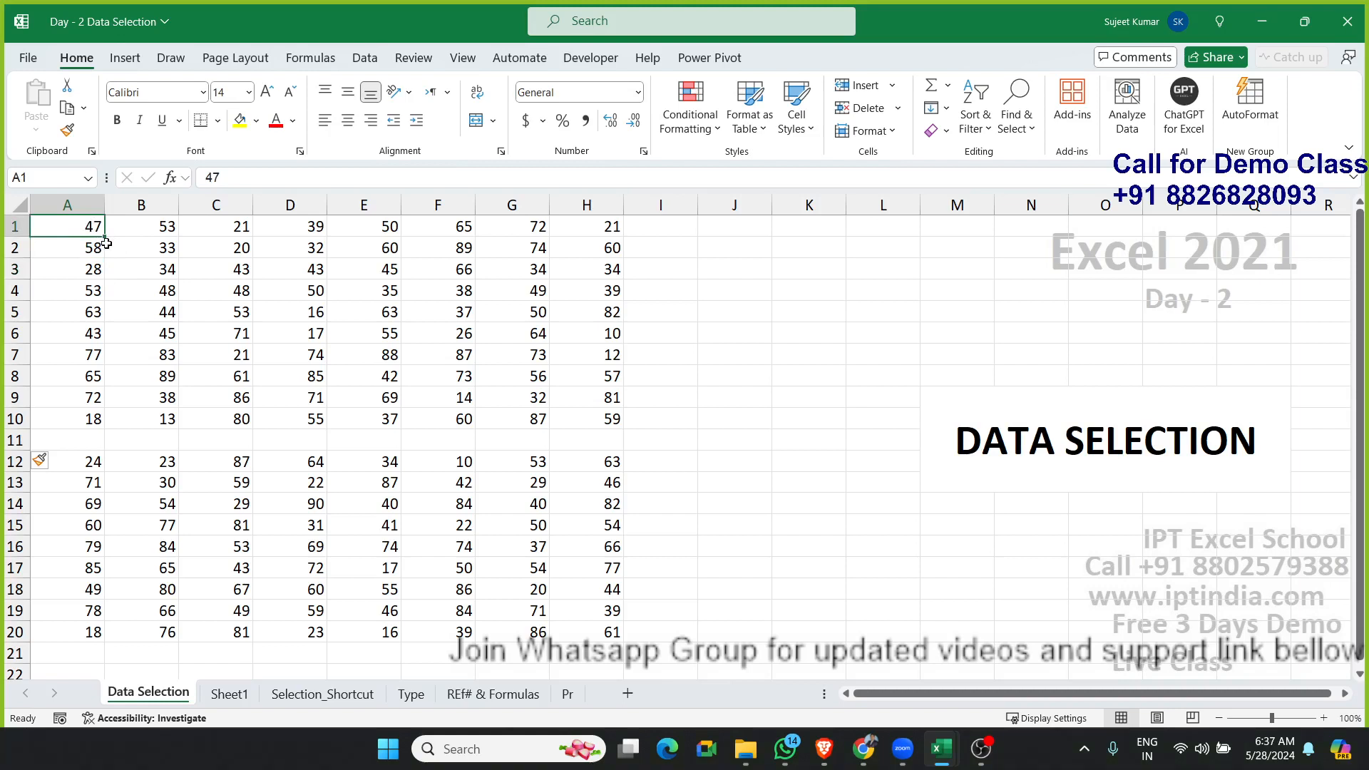
key("ctrl+Down")
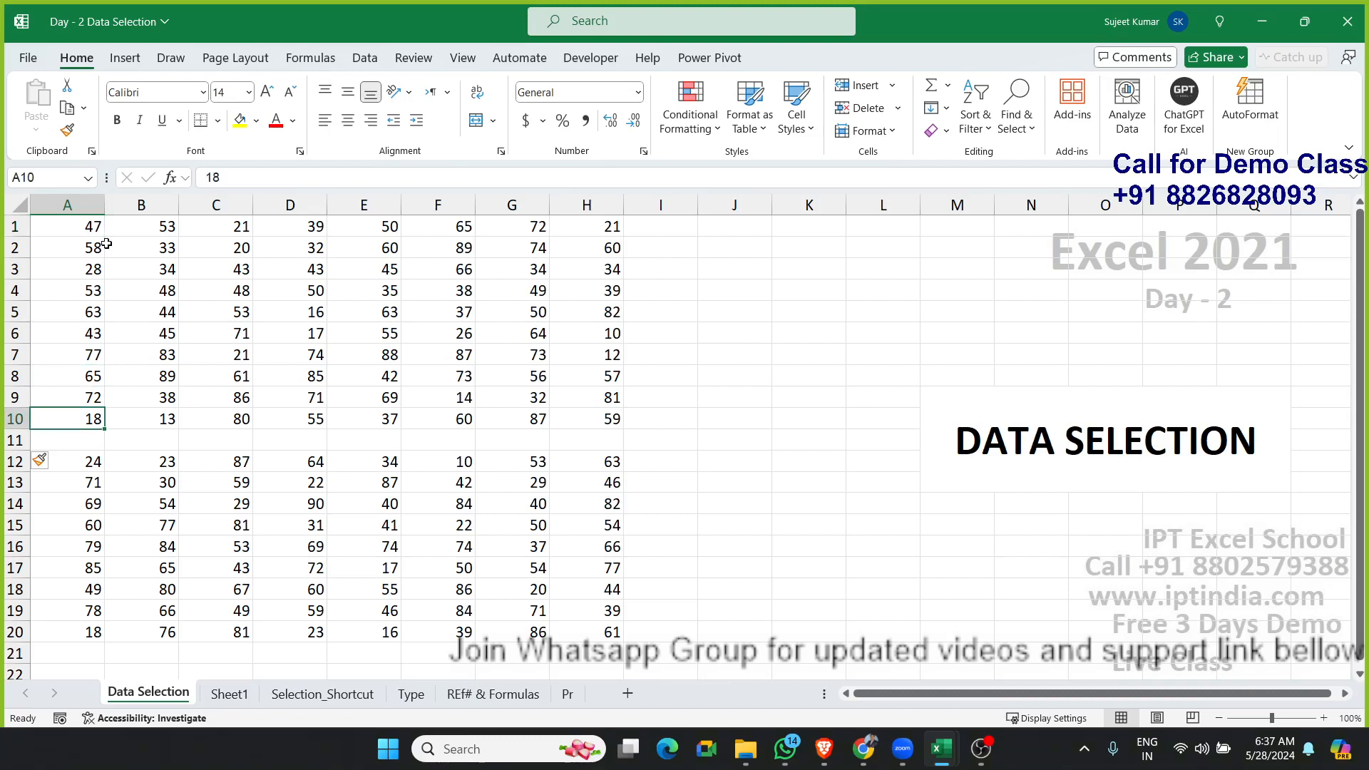
Step: Insert a blank column at E and jump from A1 to the last filled cell before it, D1
left_click(386, 202)
key("ctrl+plus")
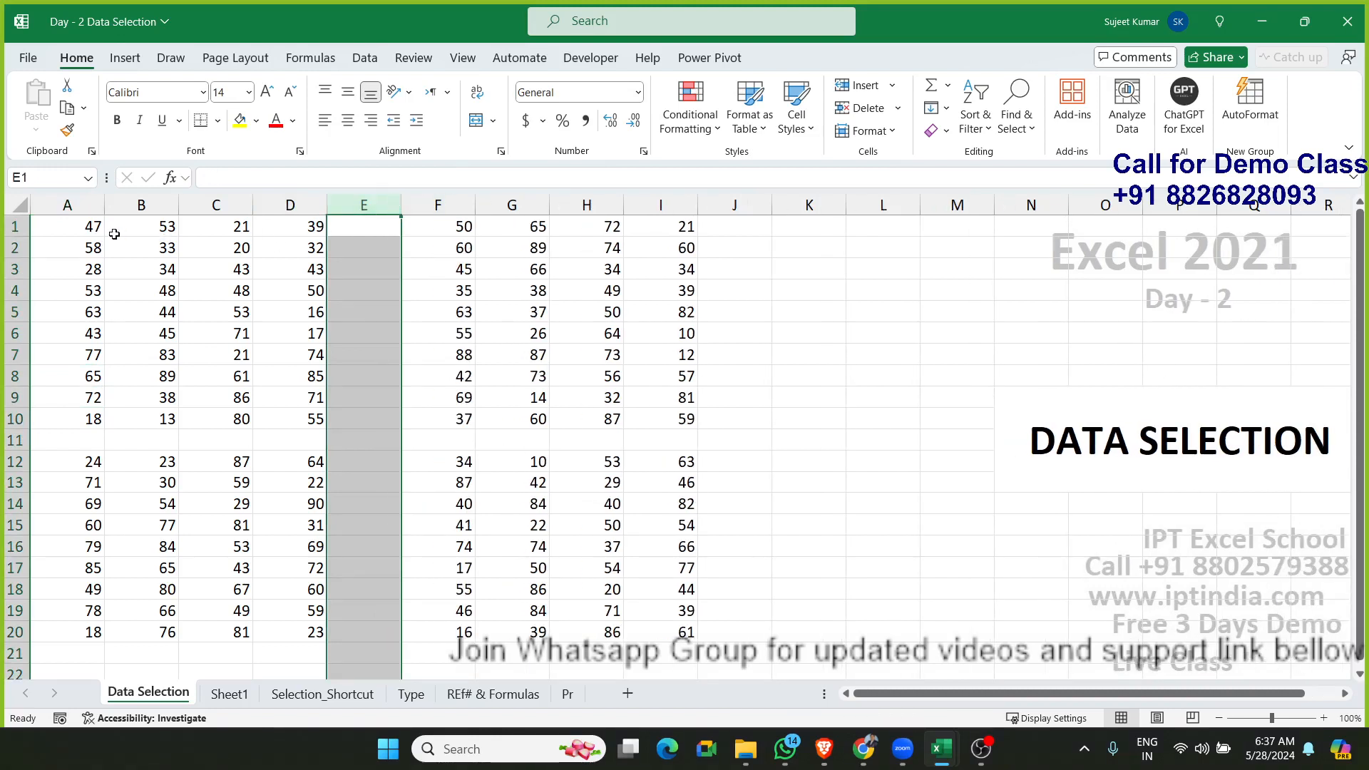
left_click(84, 226)
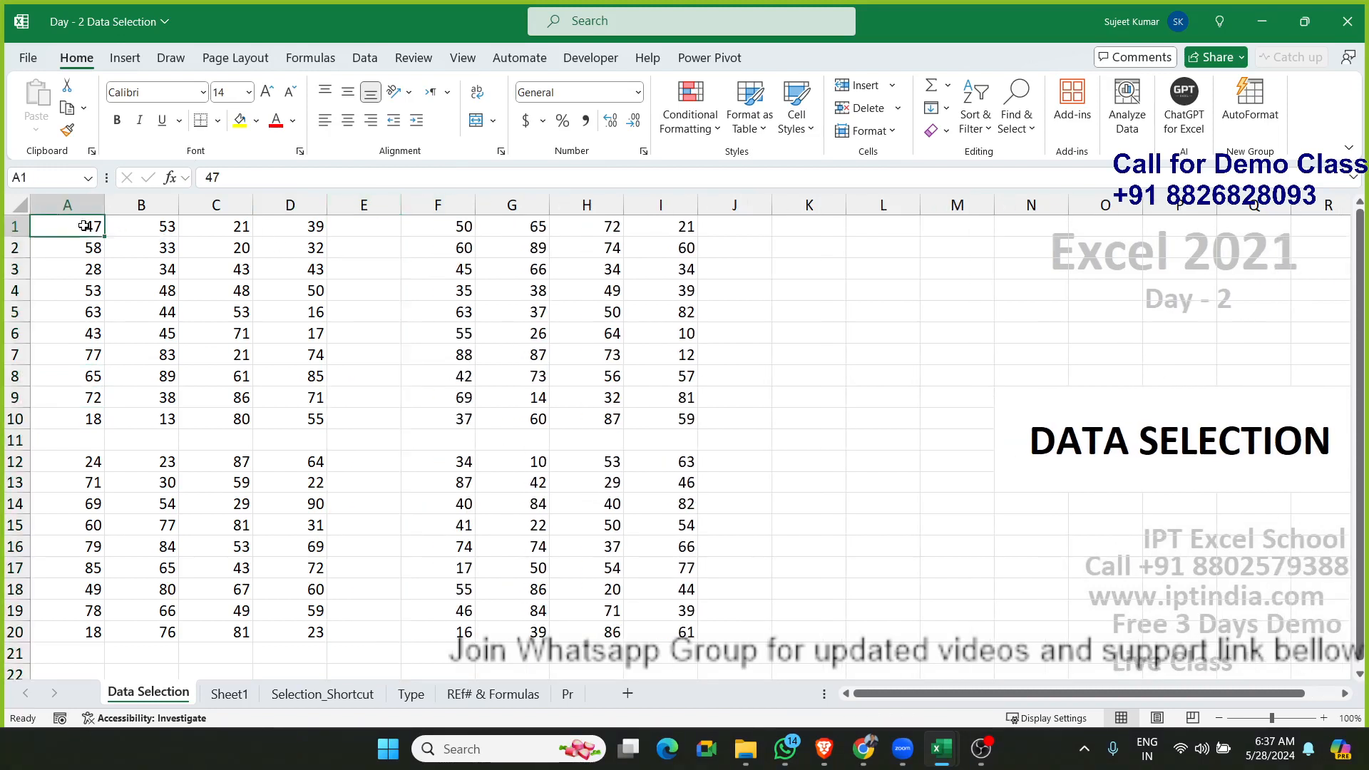
key("ctrl+Right")
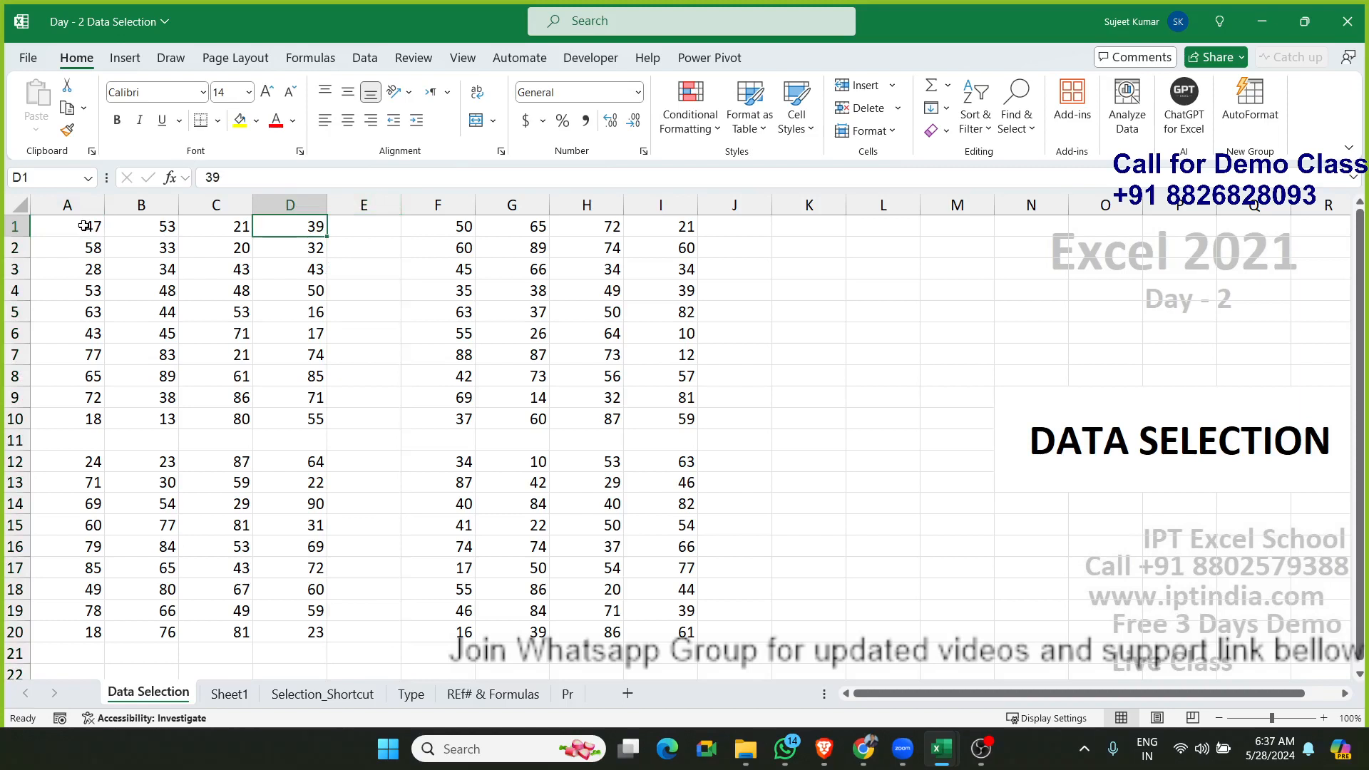
Step: Select the whole blank column E and delete it
key("Right")
key("ctrl+space")
key("ctrl+minus")
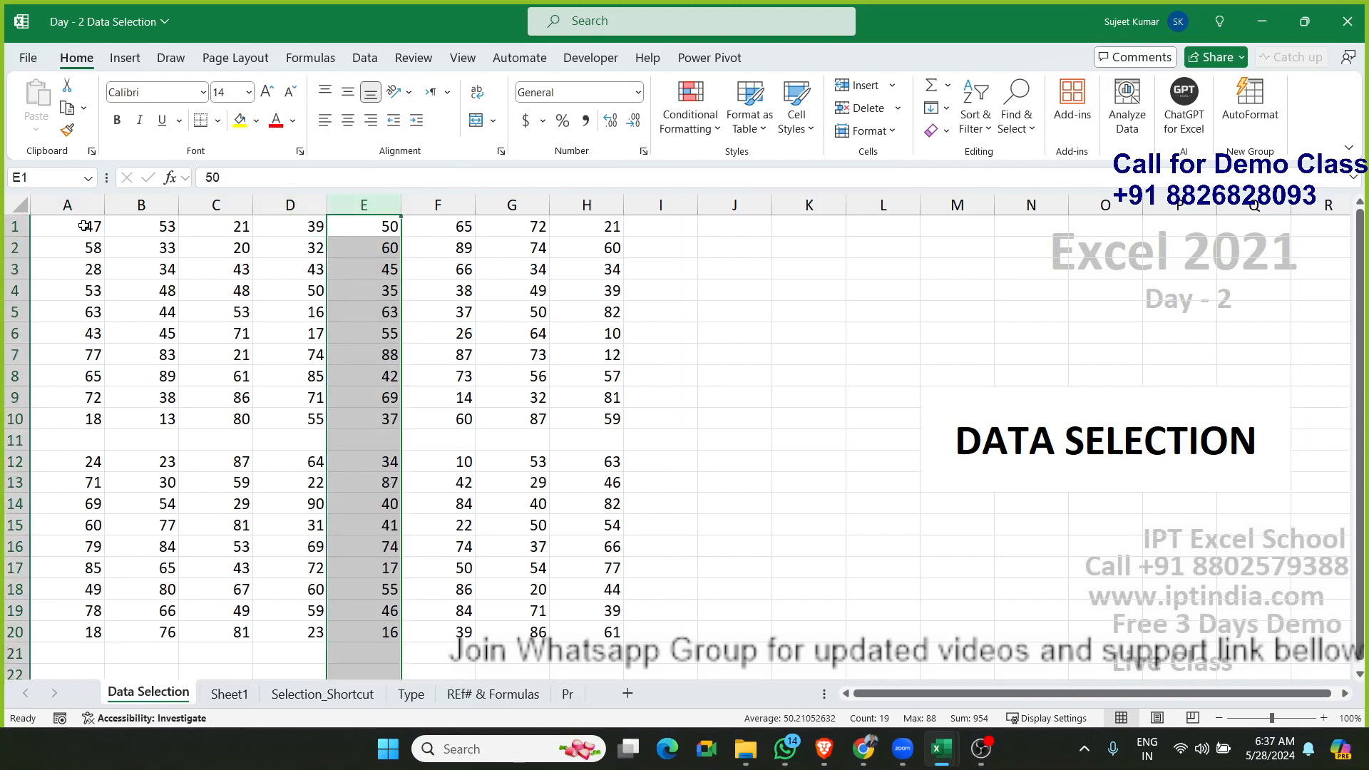
Step: Select the range A1:H20 by marking its first and last cells, spanning the blank row, and clear the selection
key("ctrl+Home")
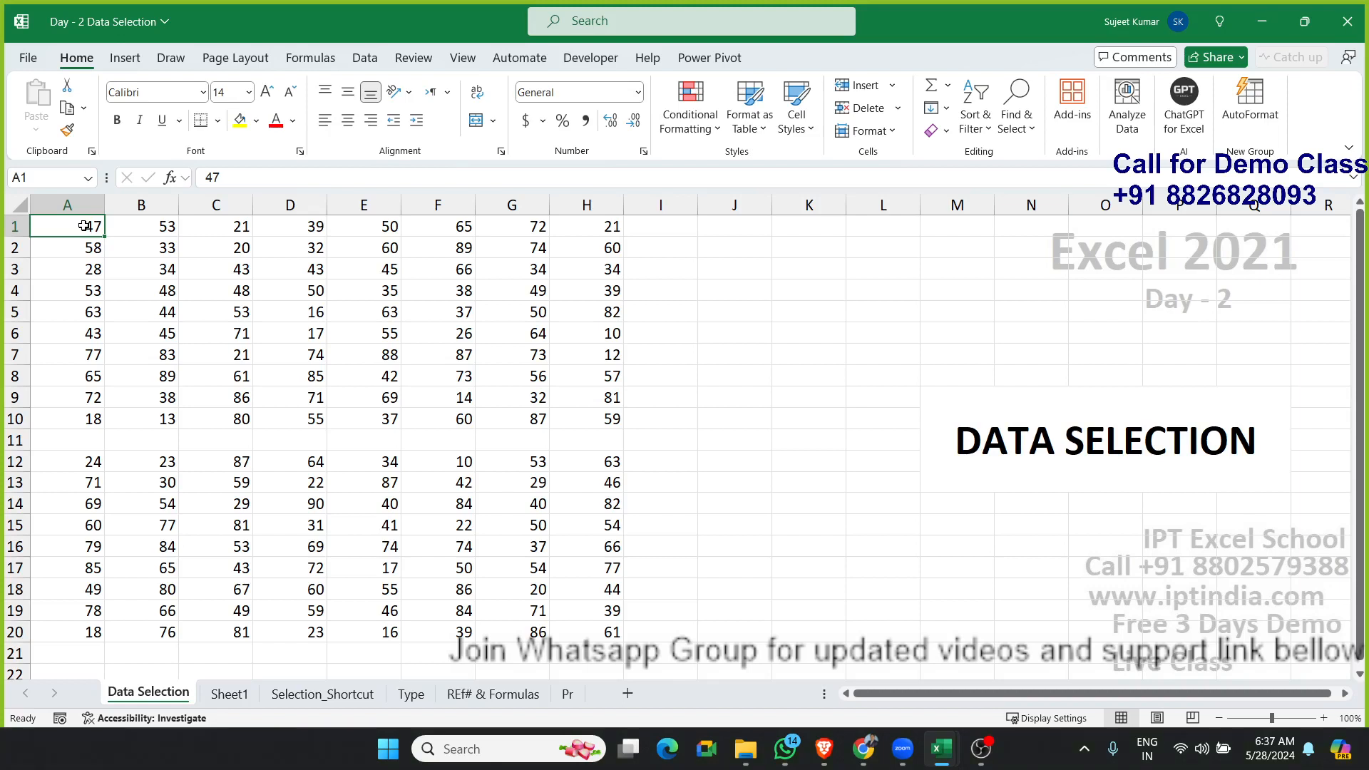
left_click(90, 269)
left_click(87, 224)
left_click(611, 631, "shift")
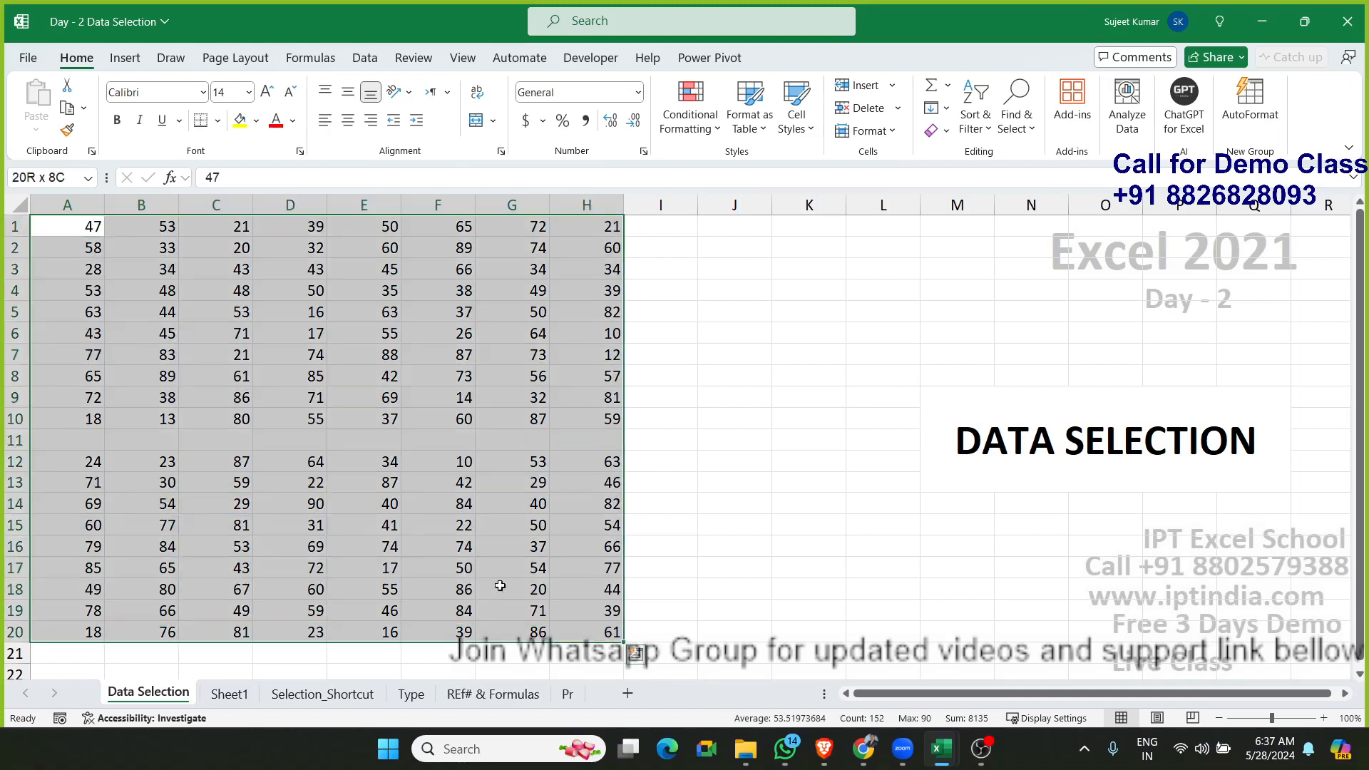
left_click(368, 544)
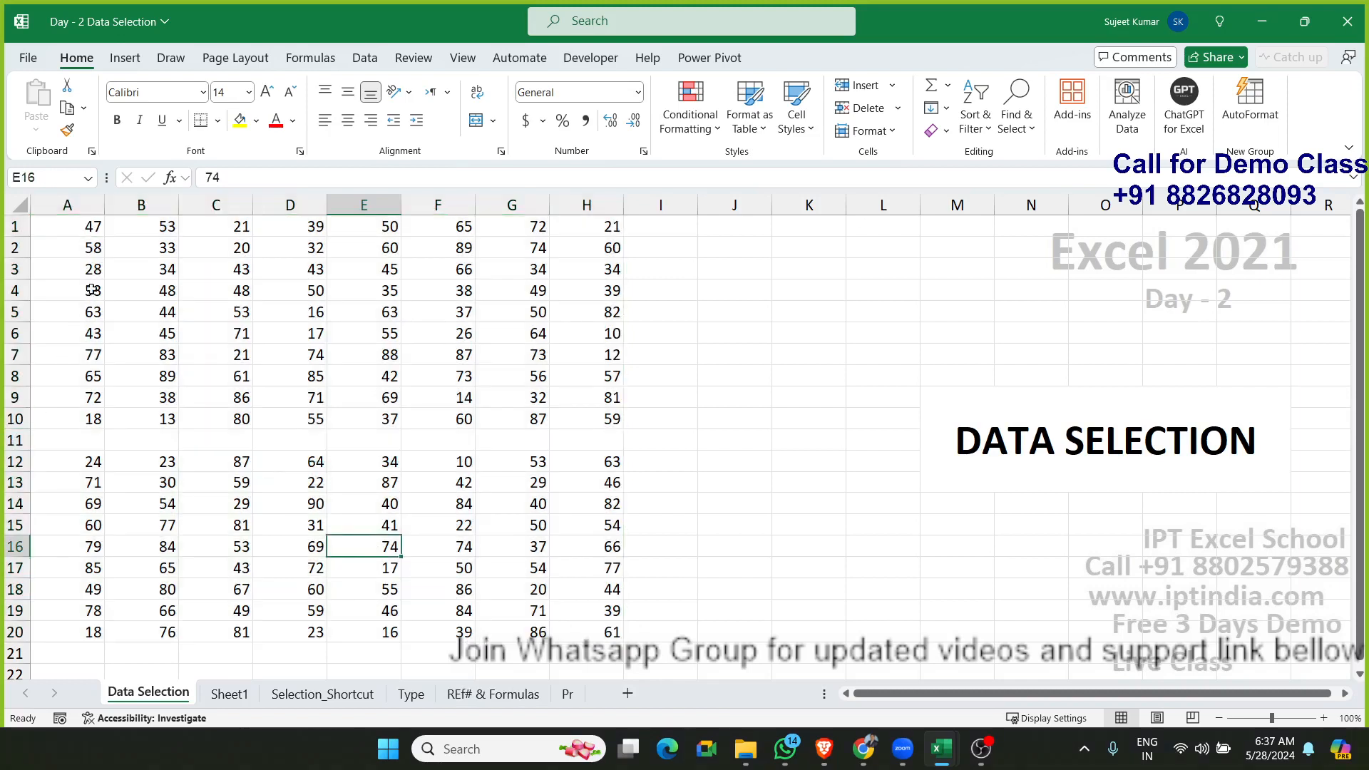
Step: Extend the selection from A1 across the first row to H1 and down past the blank row to row 20, finally deselecting it
left_click(92, 229)
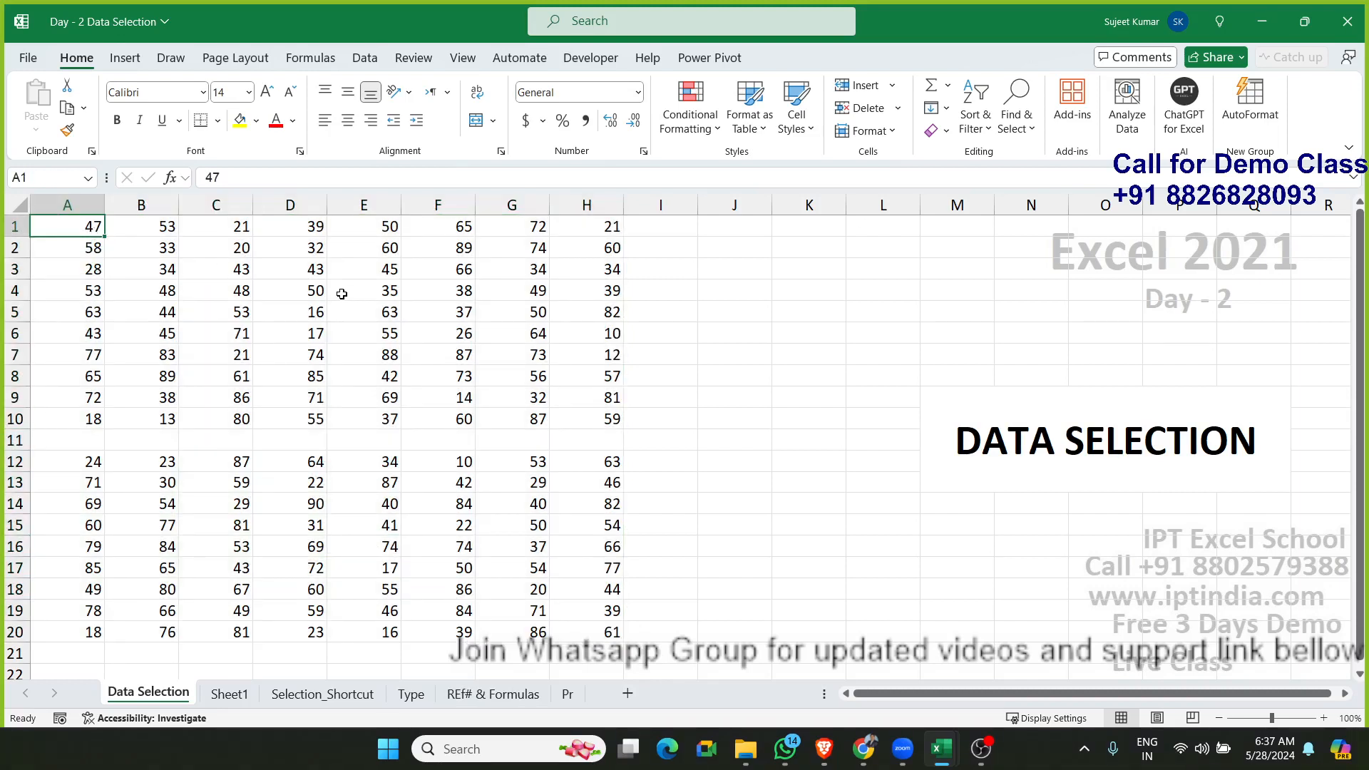
key("ctrl+shift+Right")
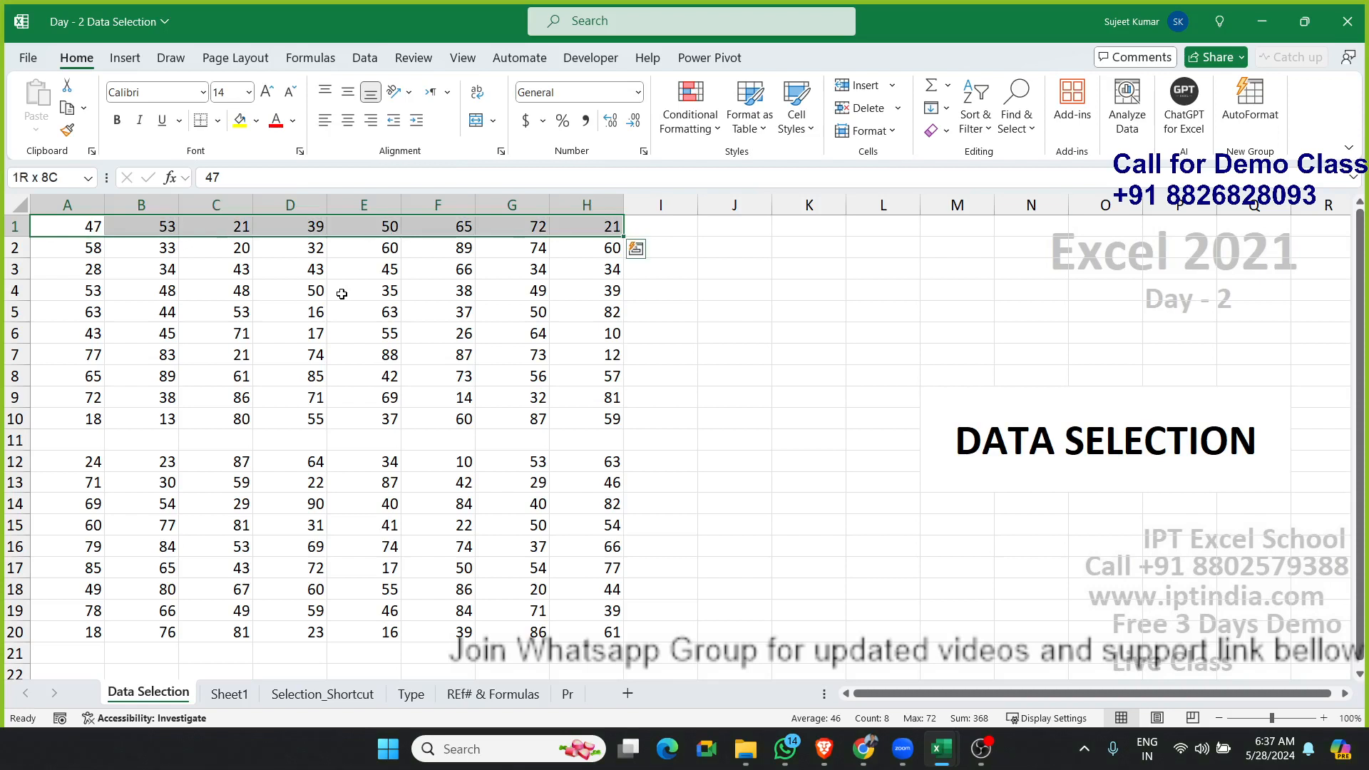
key("ctrl+shift+Down")
key("ctrl+shift+Down")
key("ctrl+shift+Down")
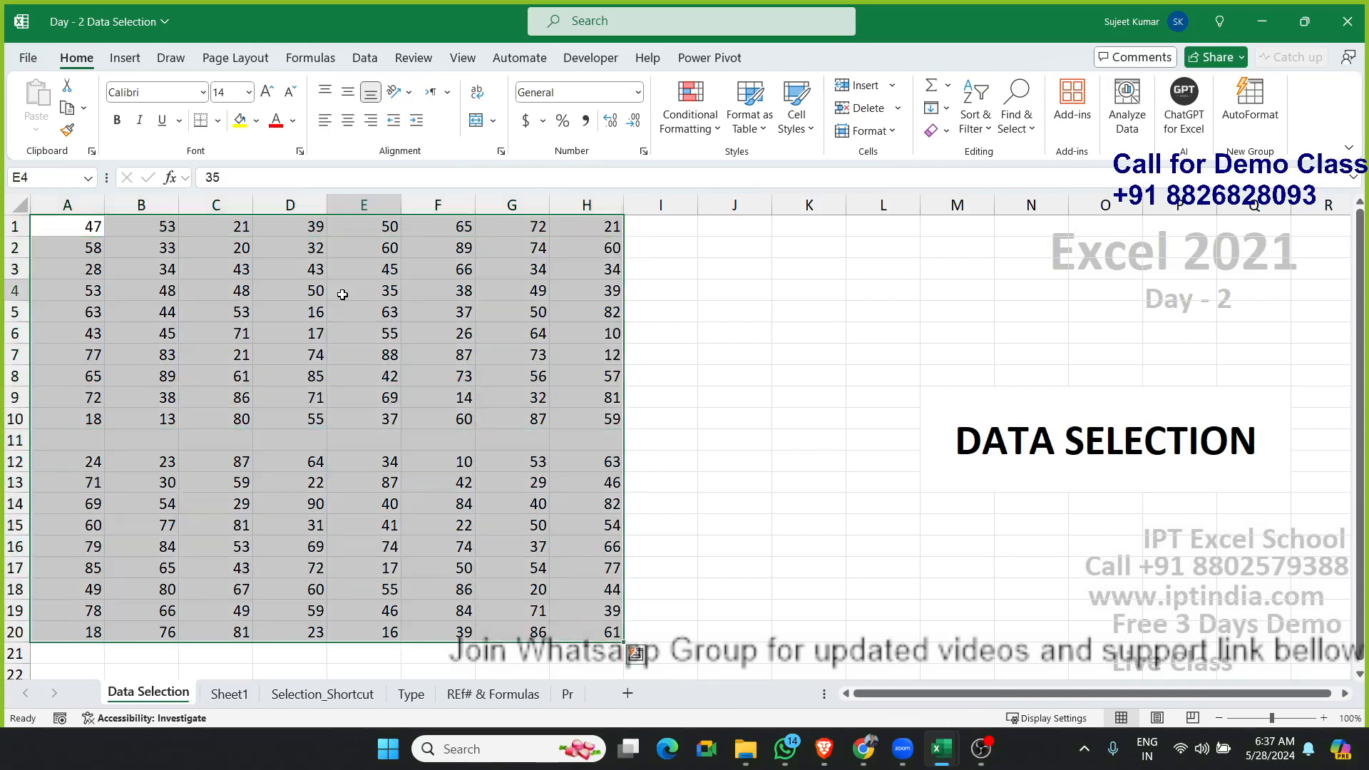
left_click(342, 292)
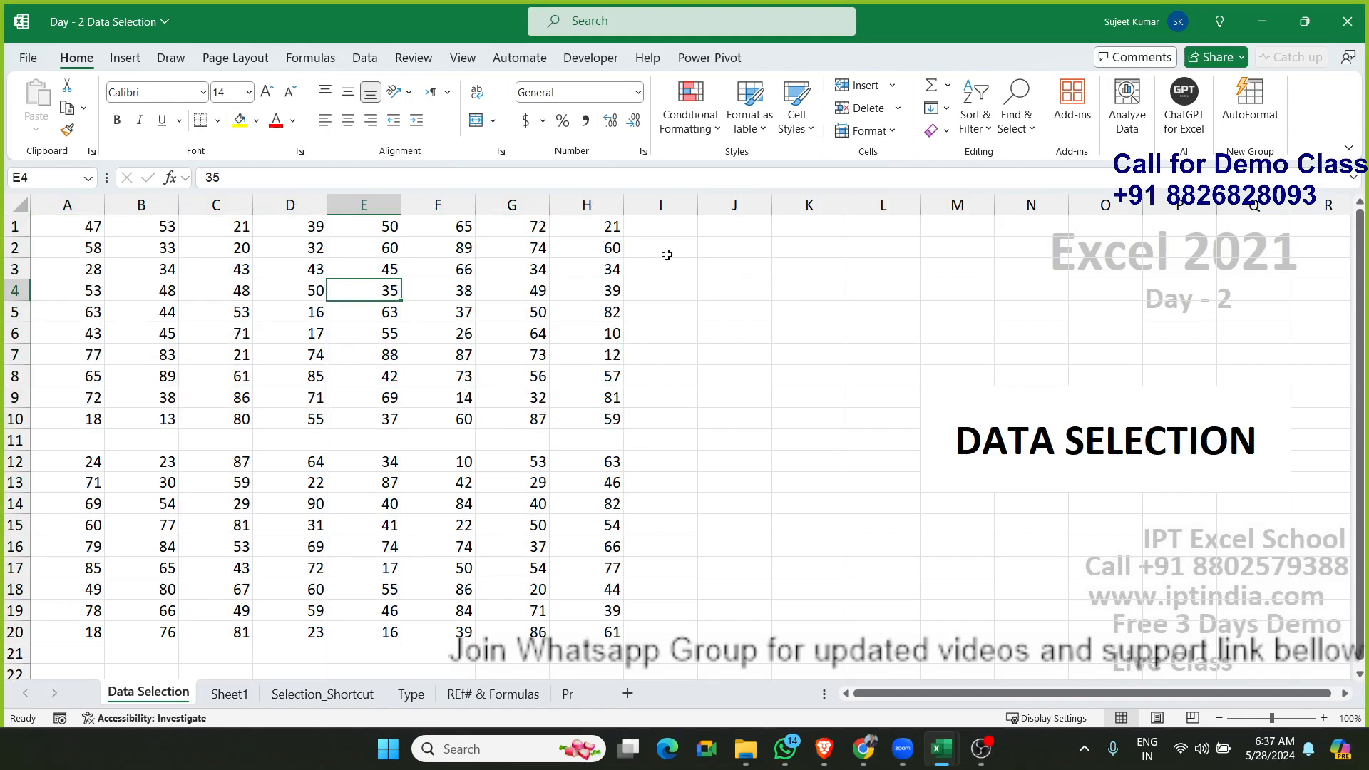
Step: Select A1:H20 again by extending from A1 to the data edge at H10 and on past the blank row
left_click(60, 226)
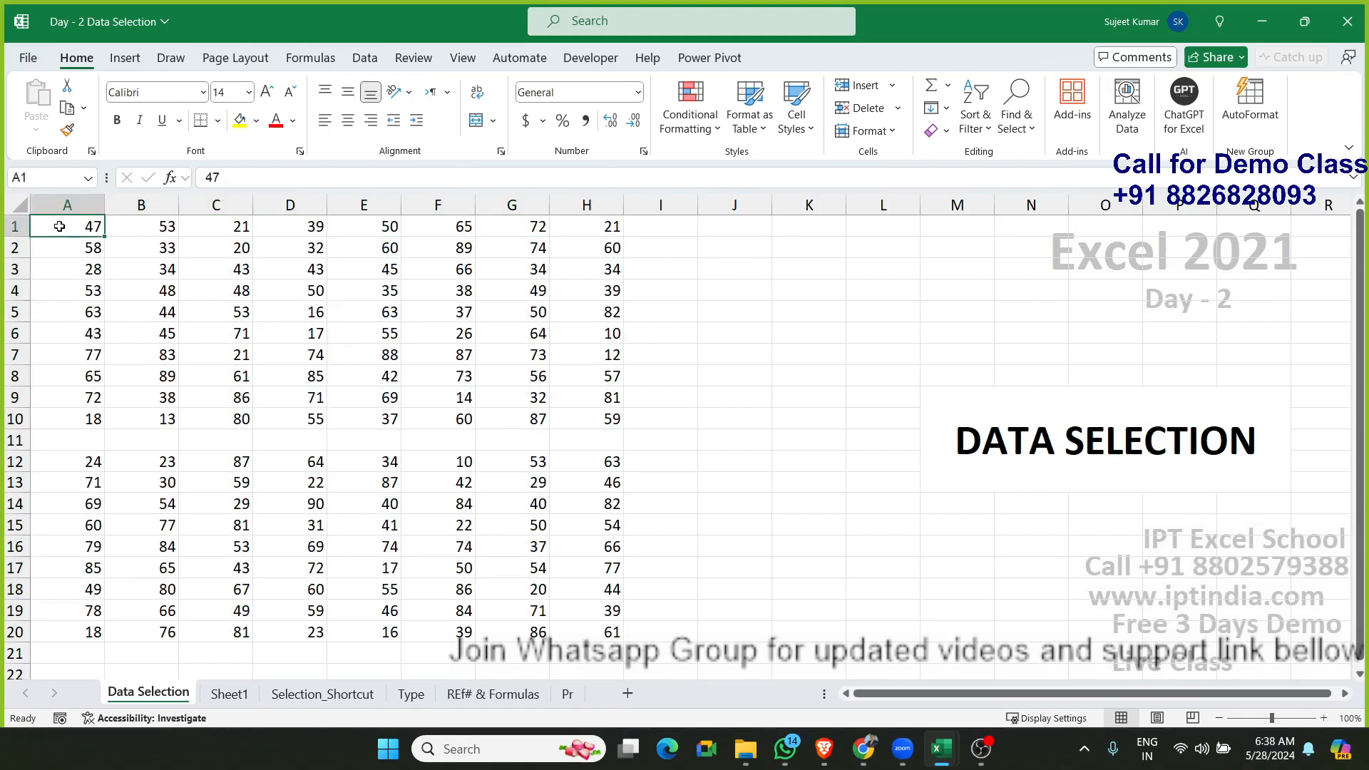
key("ctrl+shift+Right")
key("ctrl+shift+Down")
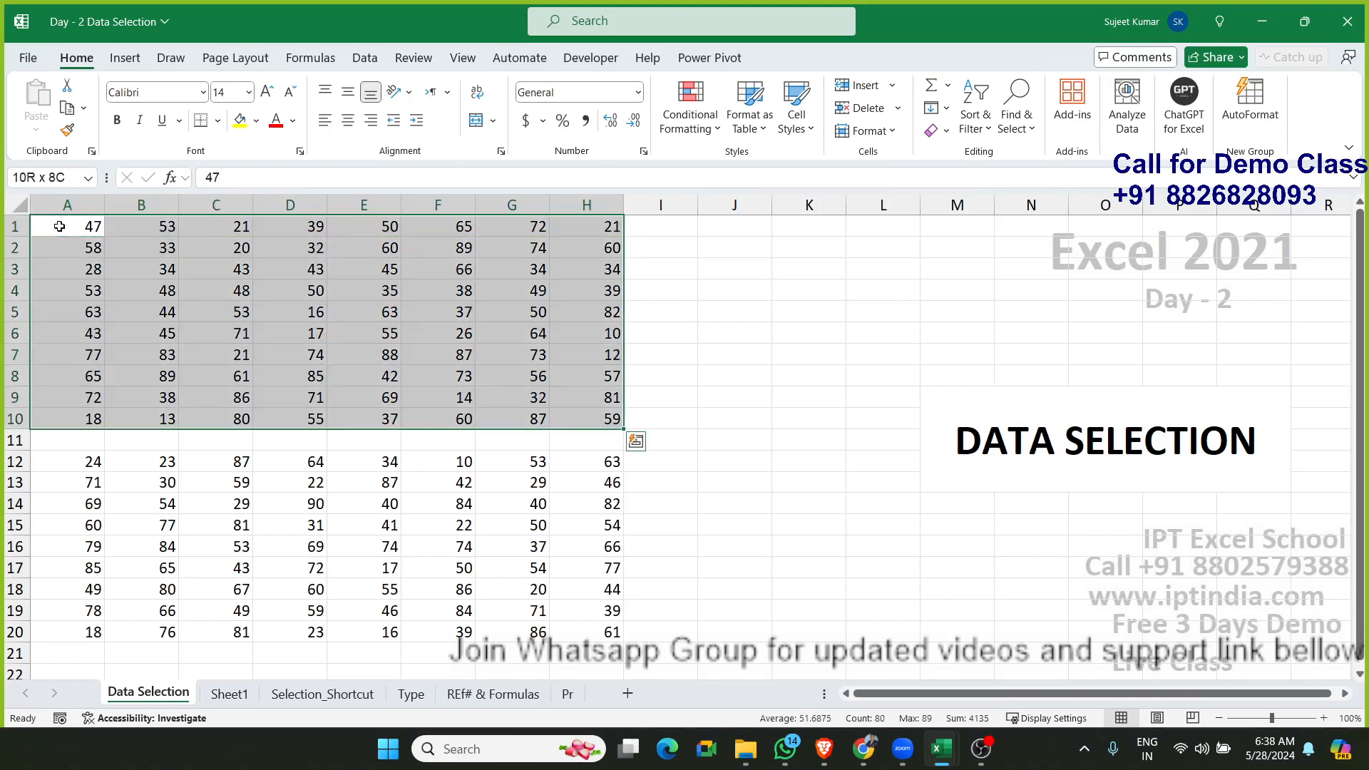
key("ctrl+shift+Down")
key("ctrl+shift+Down")
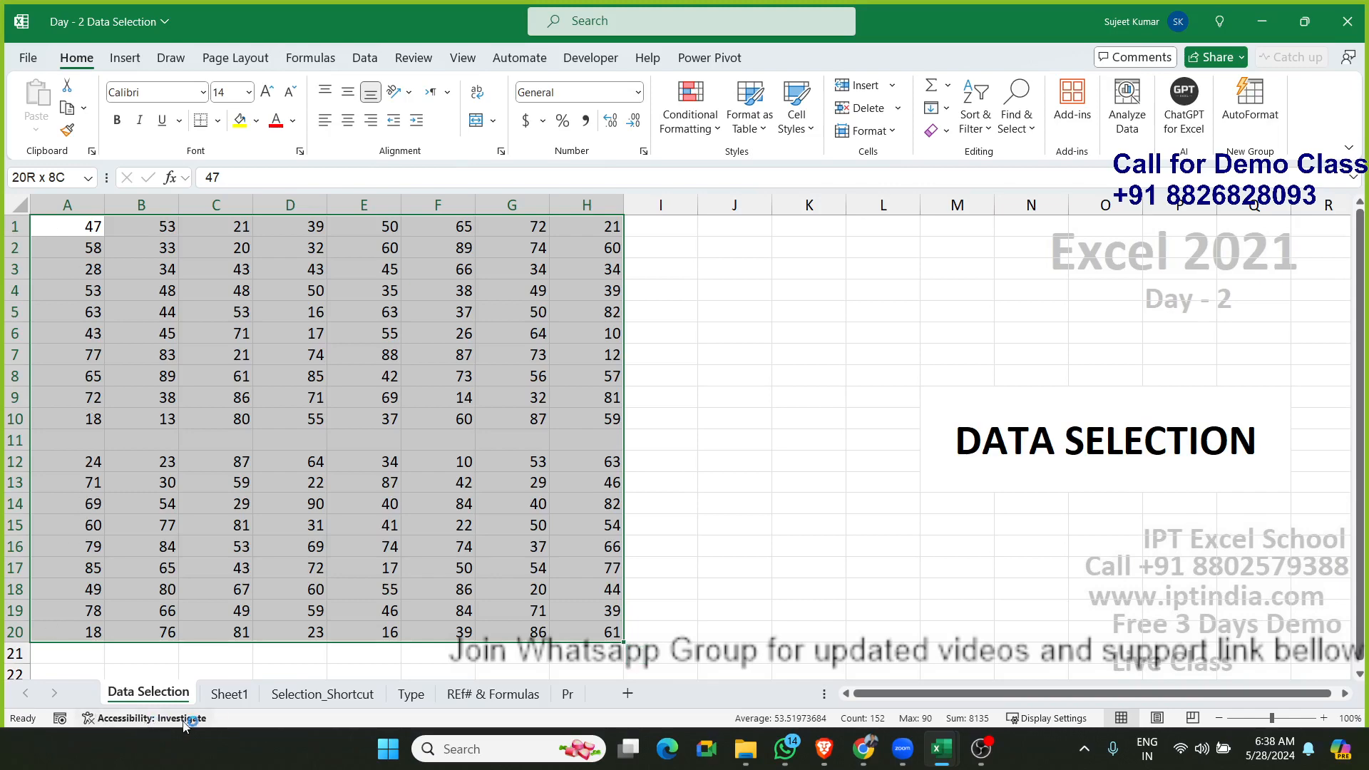
Step: Switch to Sheet1 and select its whole data block A1:H19 at once, starting from A1
left_click(229, 694)
left_click(207, 522)
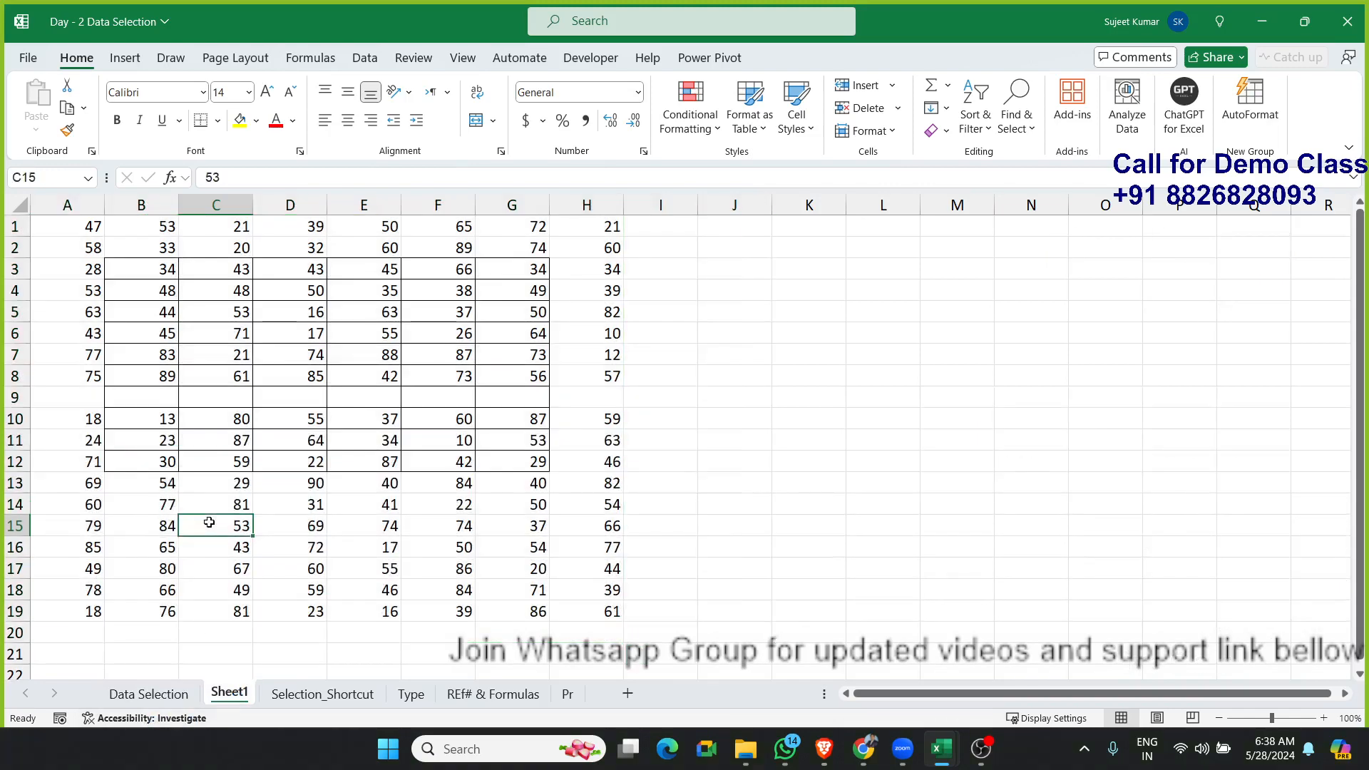
left_click(100, 401)
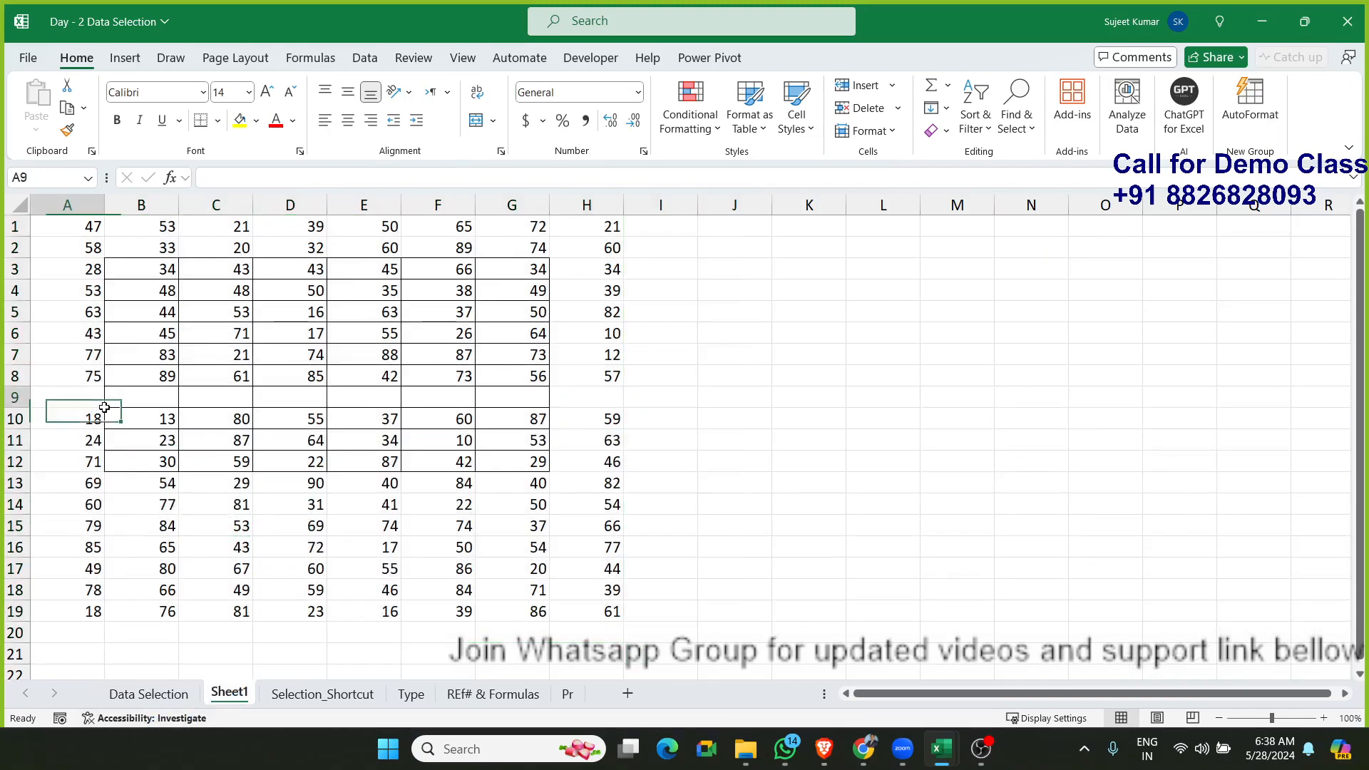
left_click(72, 230)
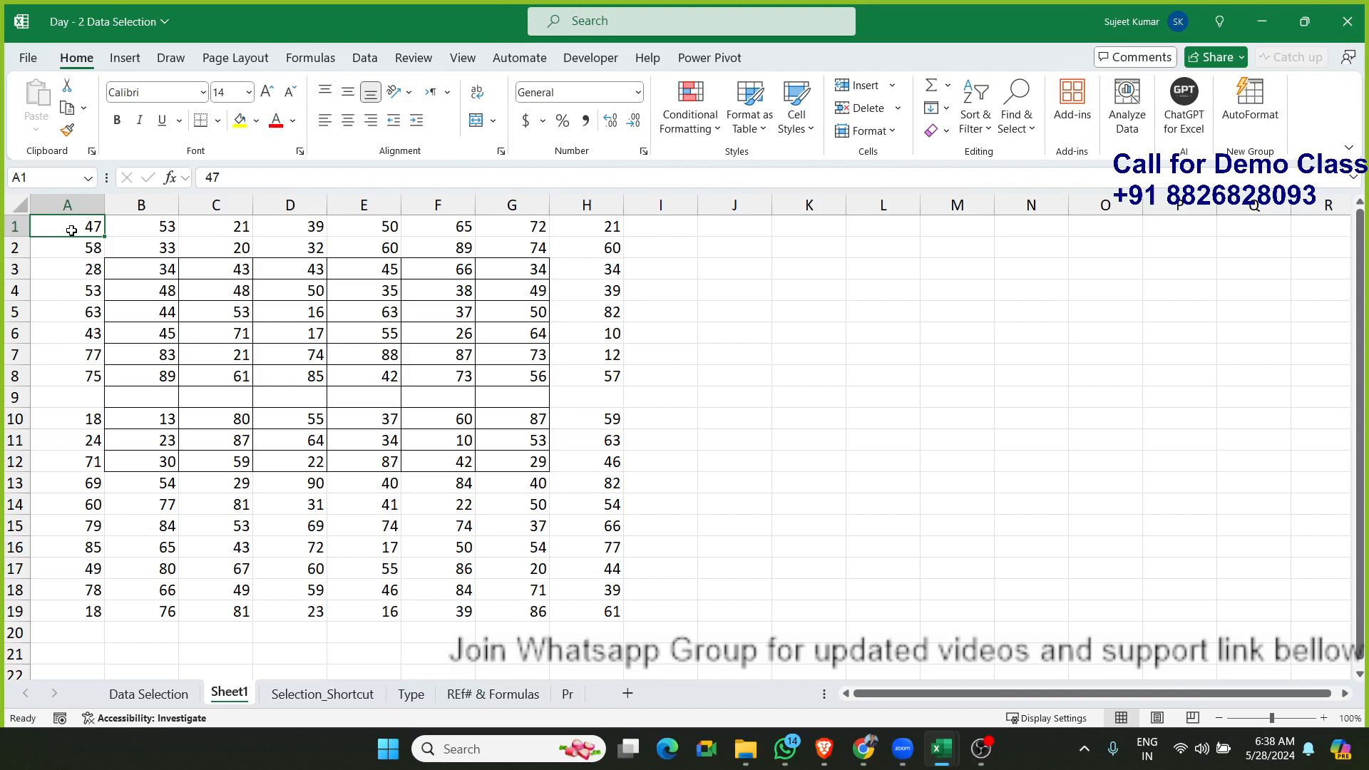
key("ctrl+a")
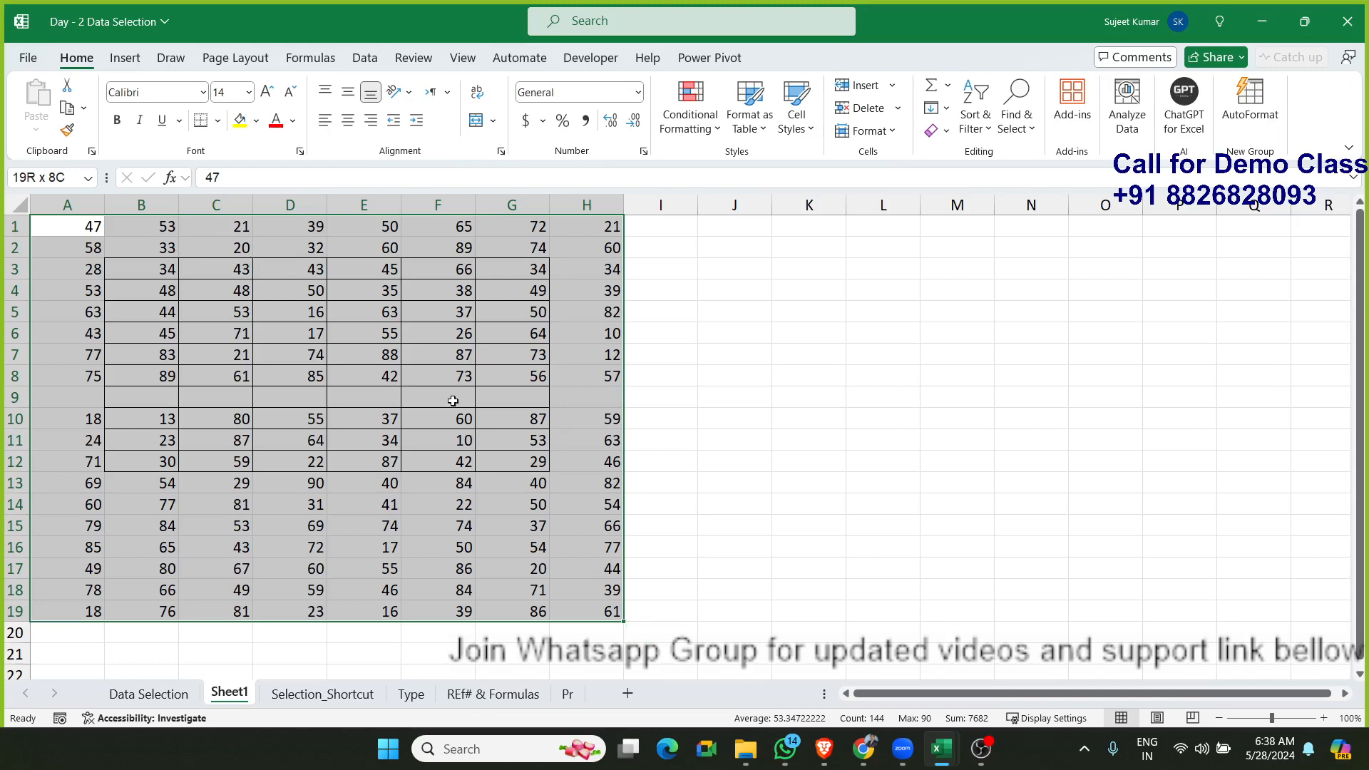
Step: Enter the text "df" in cells I16, J15 and K14 beside the data block
left_click(670, 542)
type("df")
left_click(720, 525)
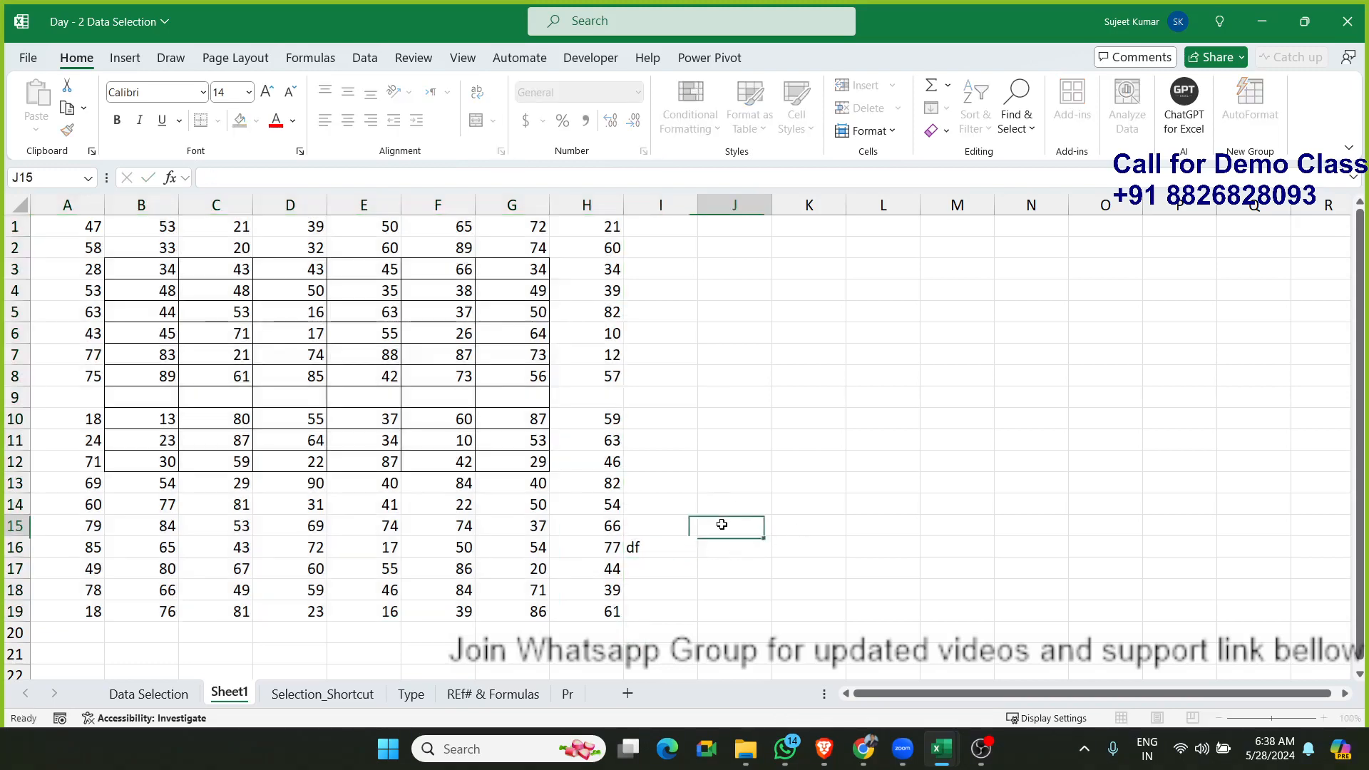
type("df")
left_click(778, 501)
type("df")
left_click(767, 562)
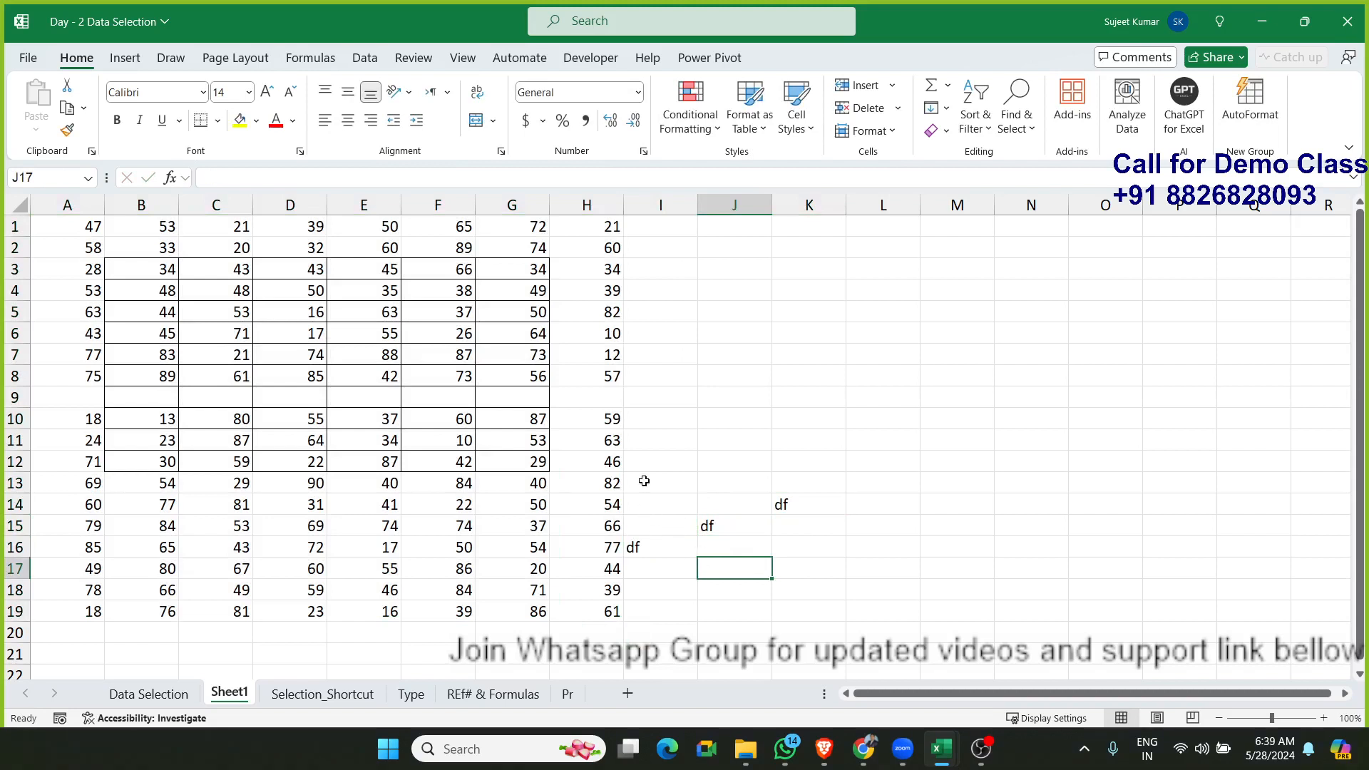
Step: Clear the contents of the range I13:K17 and deselect it
left_click_drag(641, 482, 800, 574)
key("Delete")
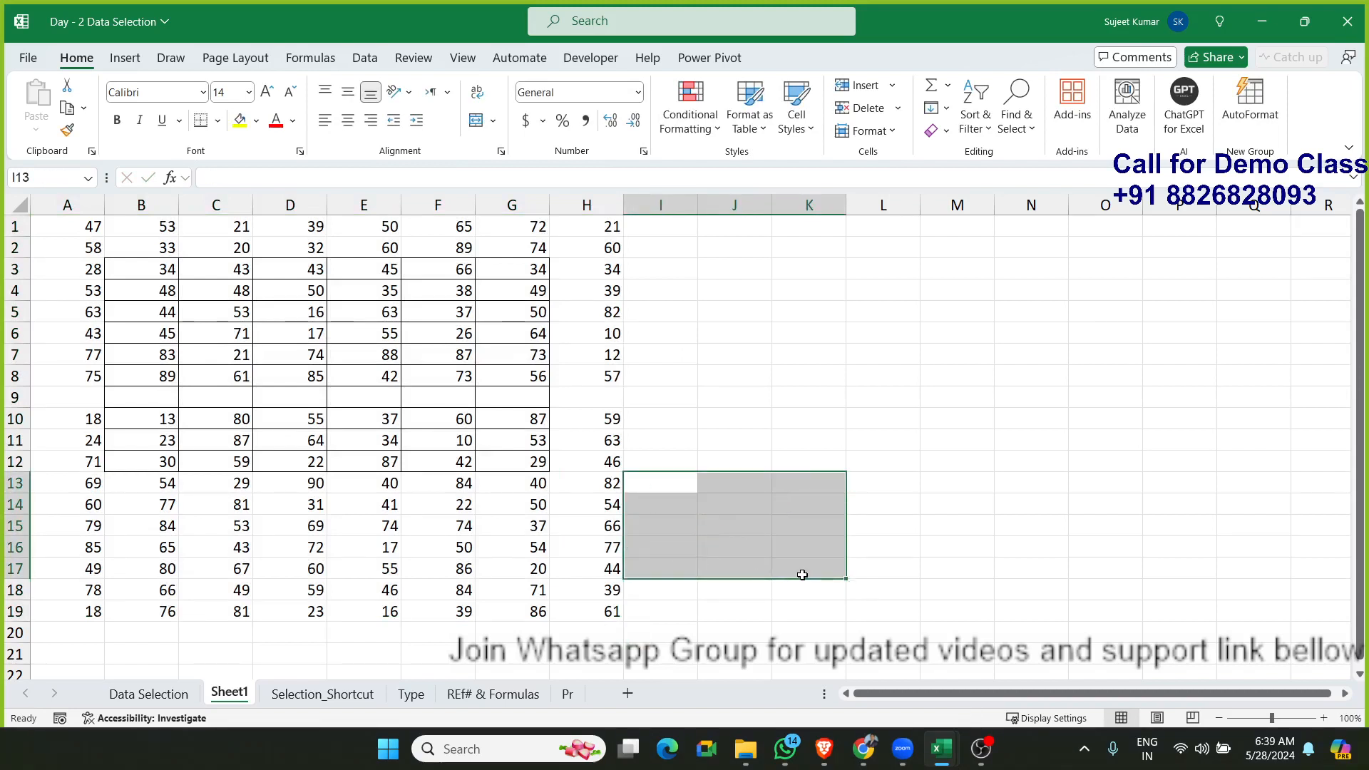
left_click(821, 498)
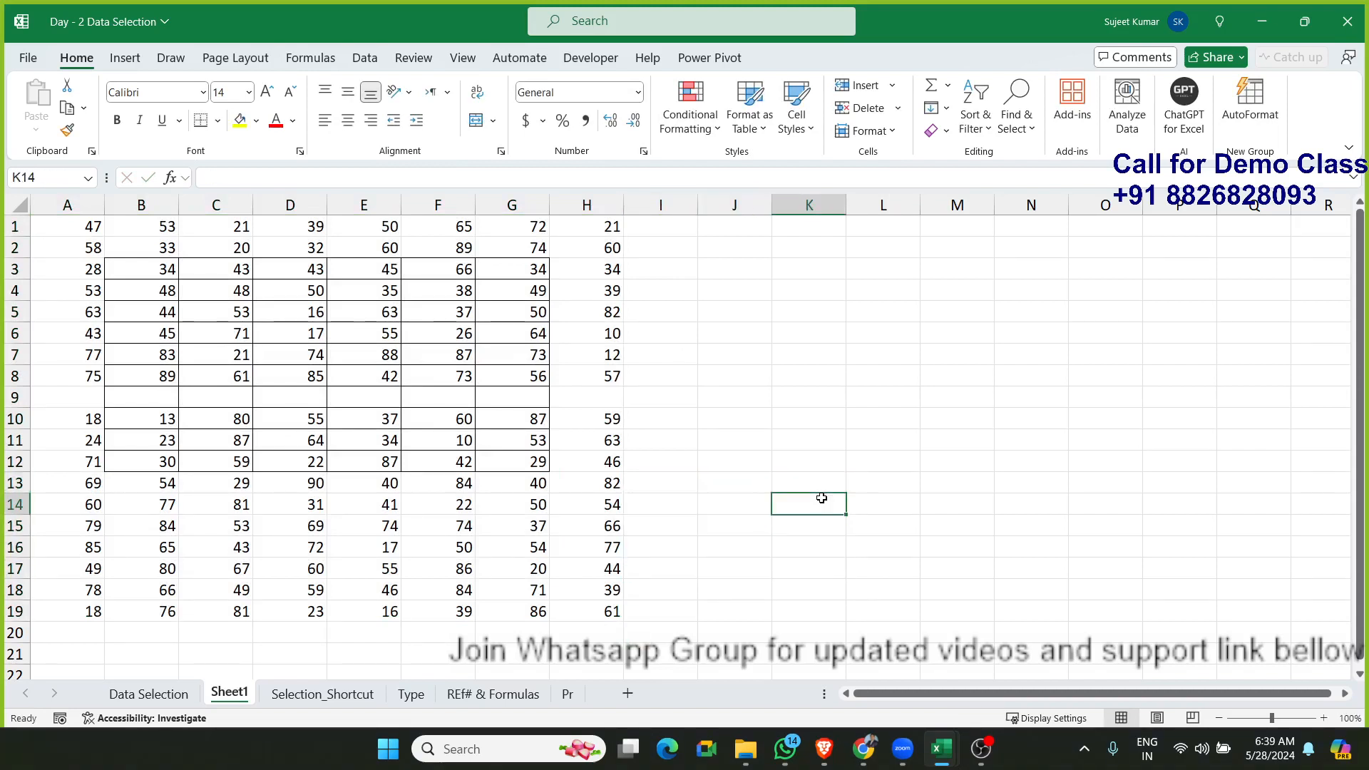
Step: Extend the selection from A1 to the sheet's last used cell, K19, and clear the selection
left_click(73, 227)
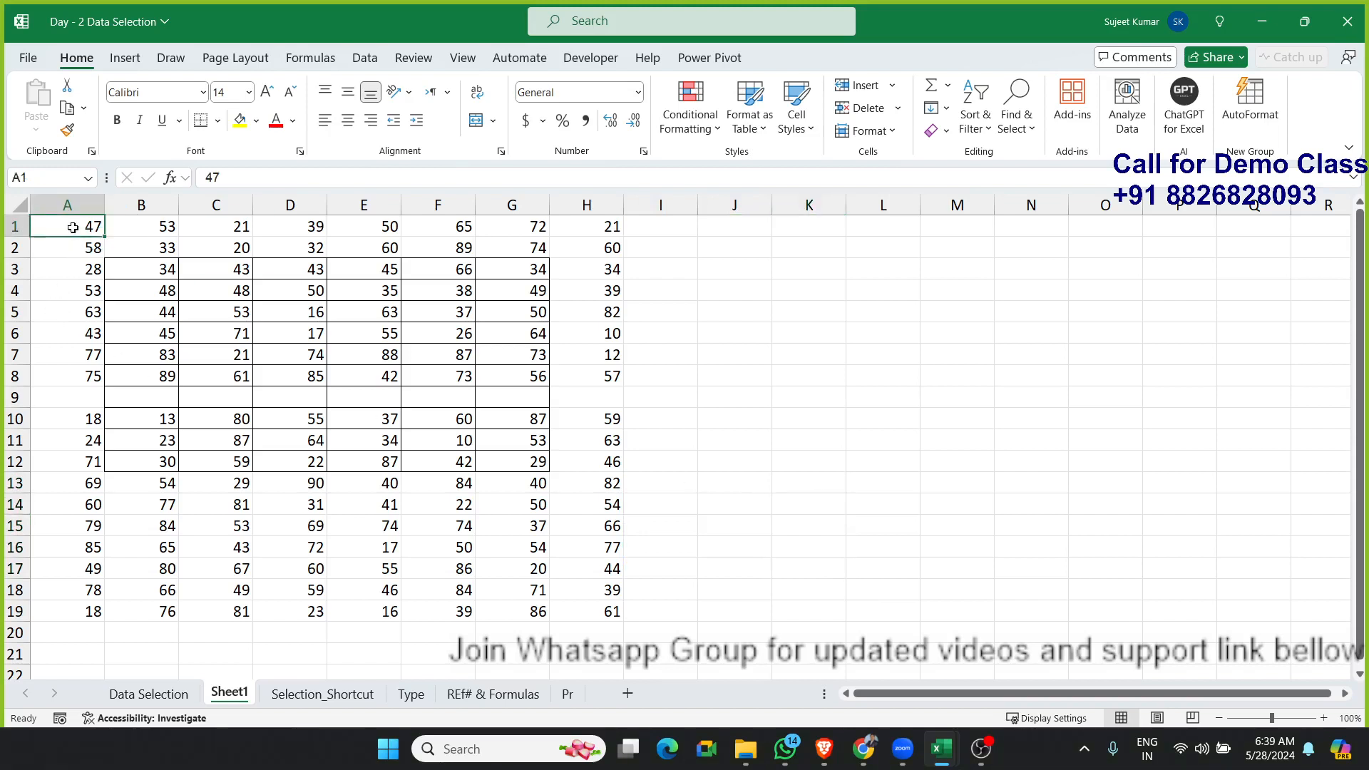
key("ctrl+shift+End")
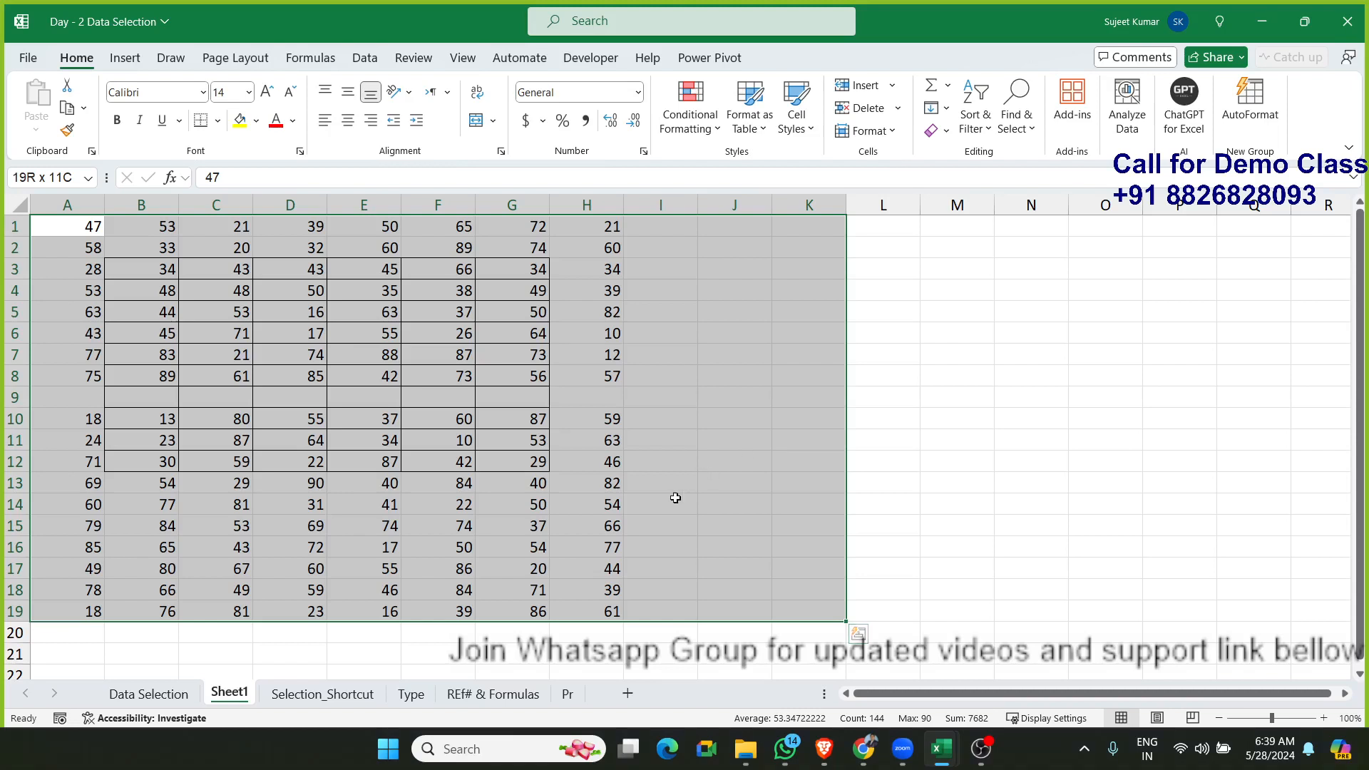
left_click(610, 506)
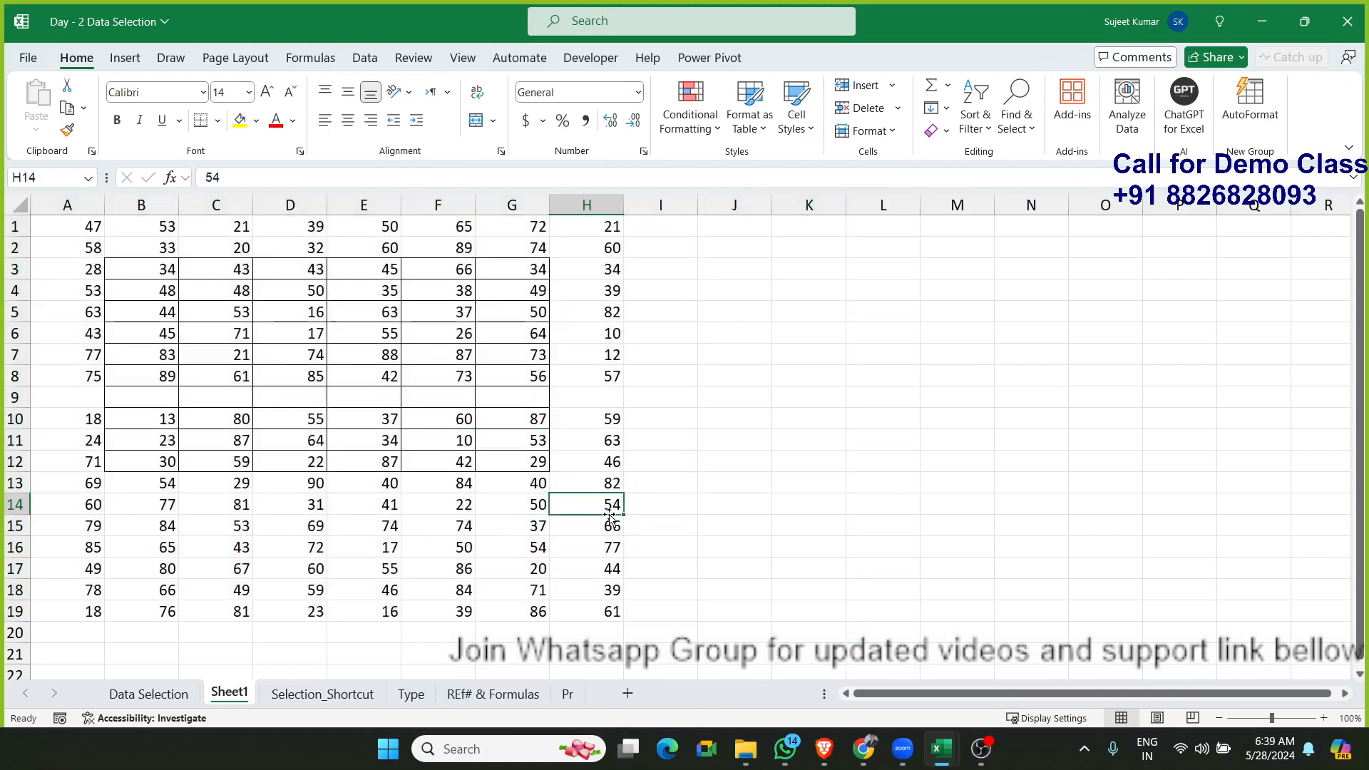
Step: Select exactly the data range A1:H19 by marking its first and last cells, and clear the selection
left_click(49, 228)
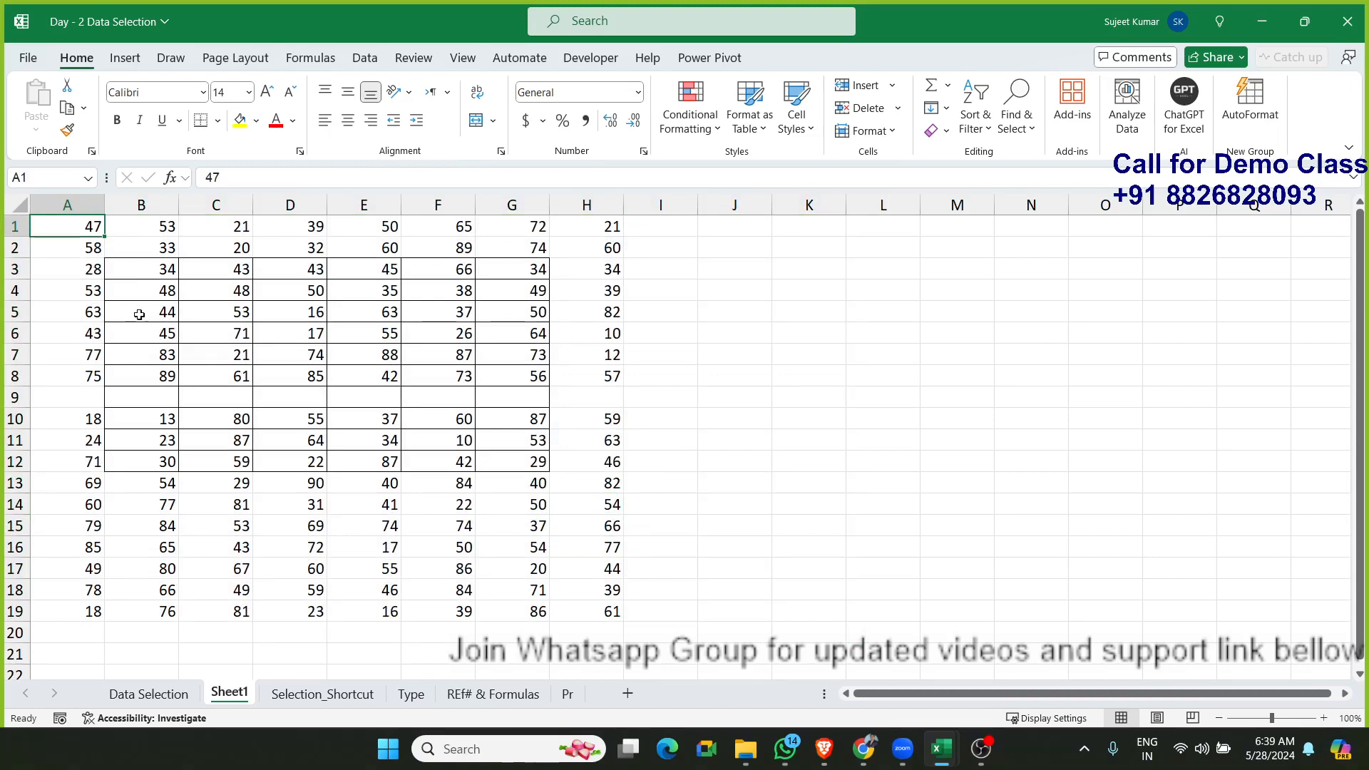
left_click(596, 614, "shift")
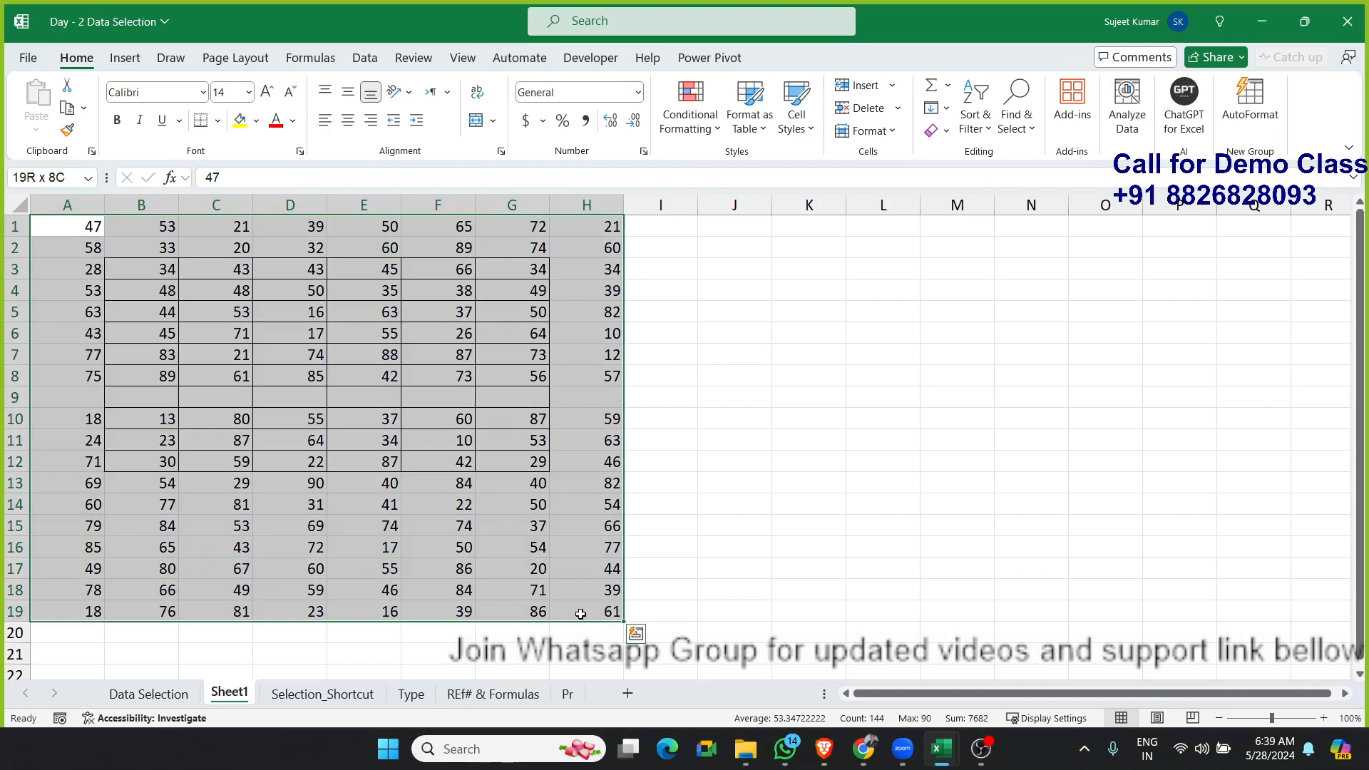
left_click(451, 534)
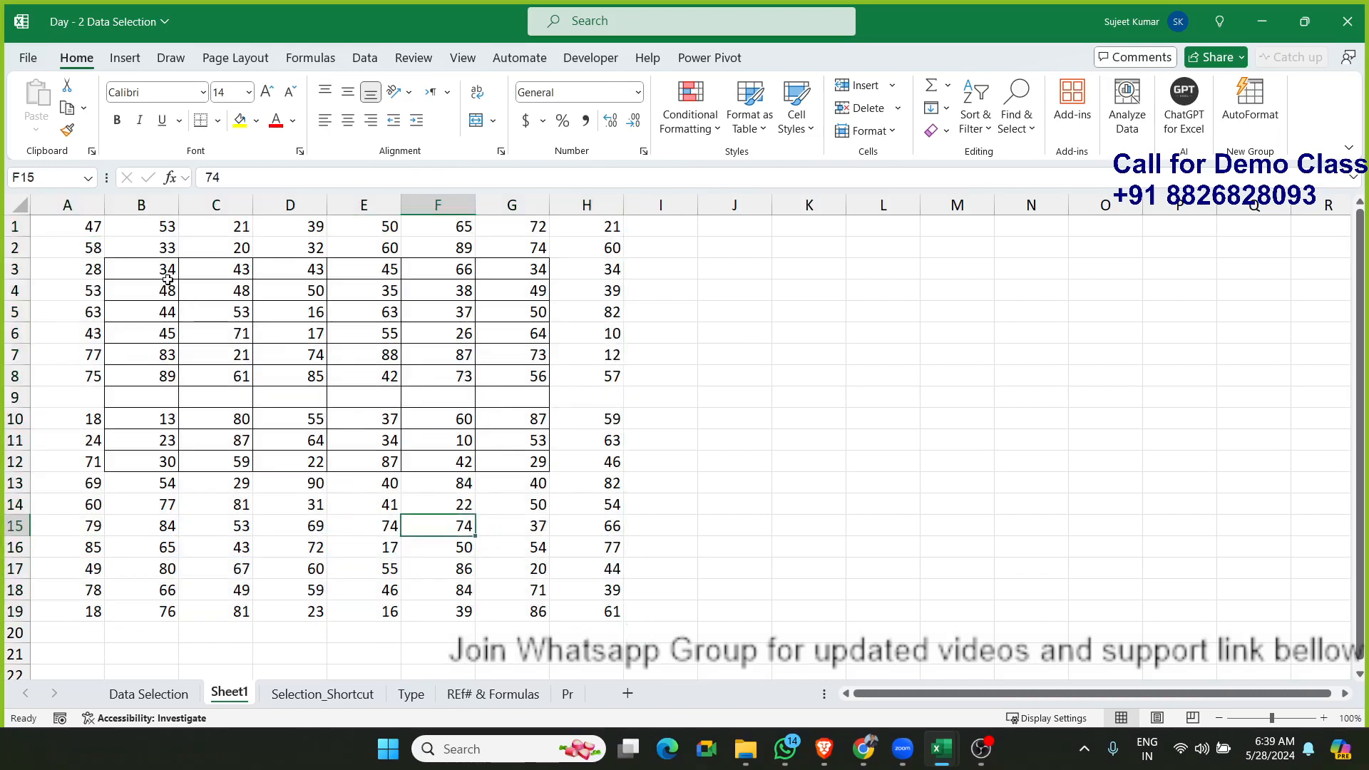
Step: Repeat the selection from A1 through the last used cell K19, finally deselecting it
left_click(79, 233)
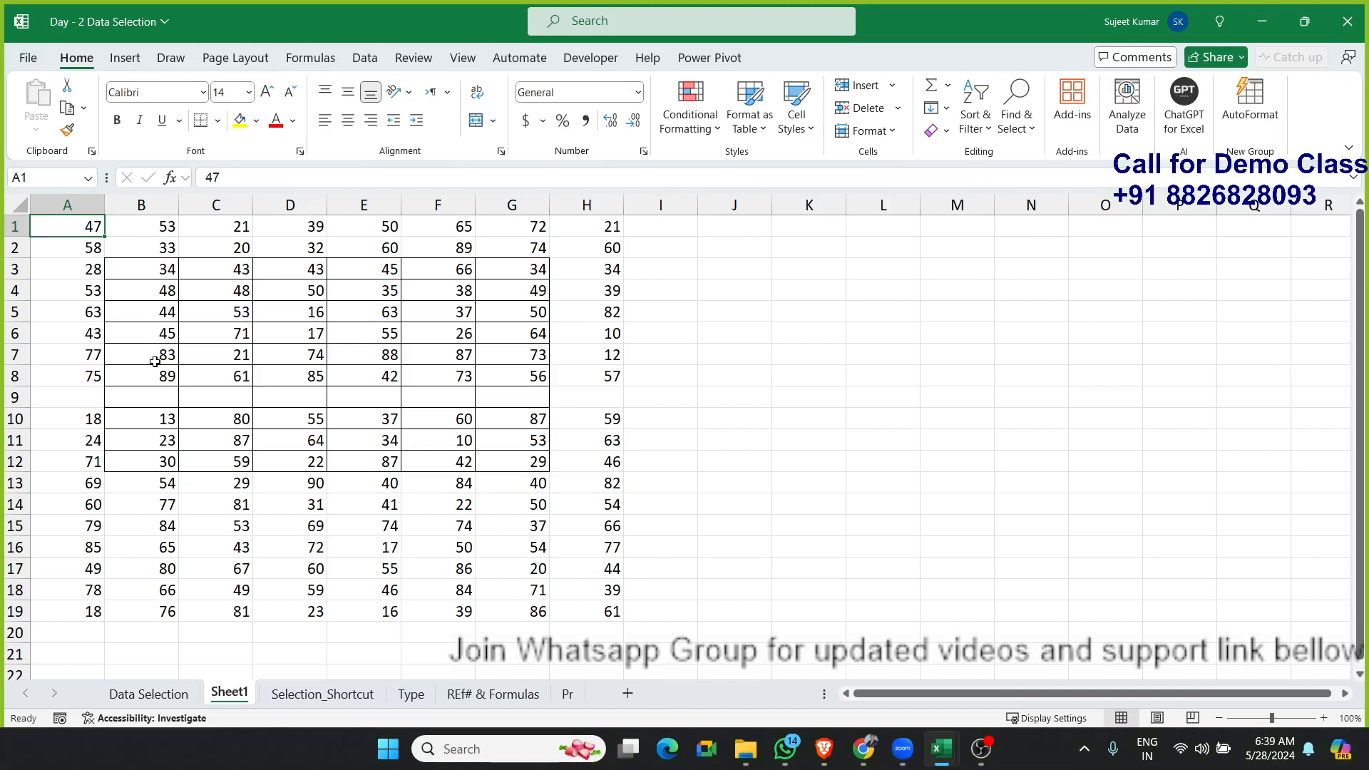
key("ctrl+shift+End")
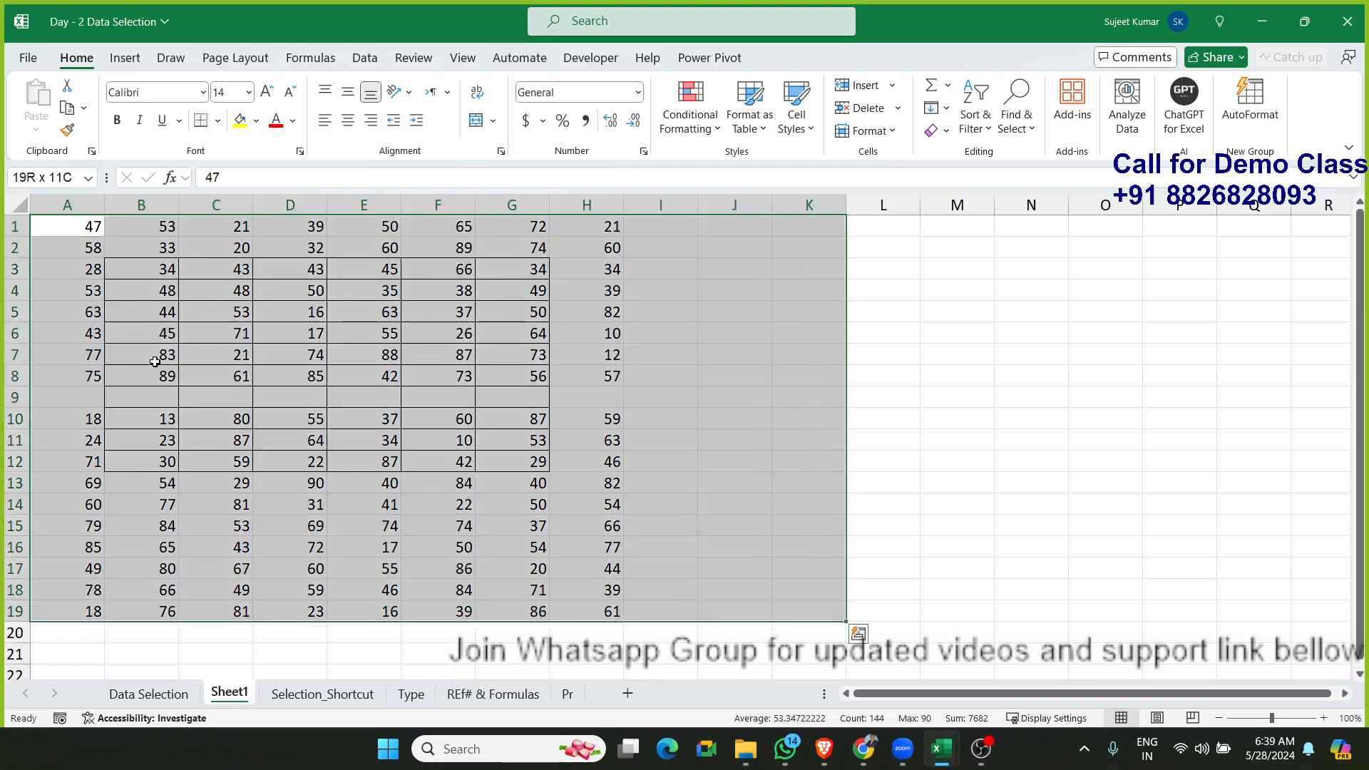
left_click(270, 480)
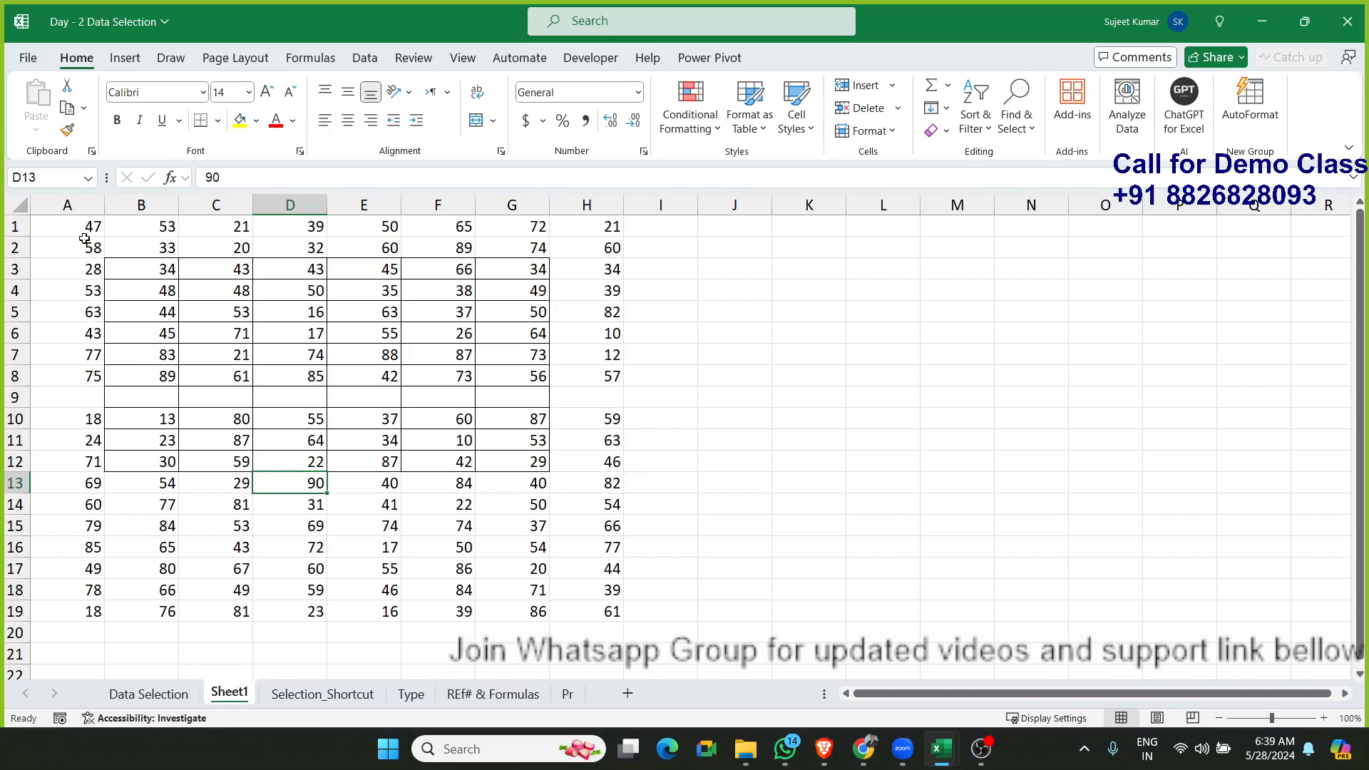
Step: Select A1:H19 three times by marking its first and last cells, clearing the selection after each one
left_click(79, 230)
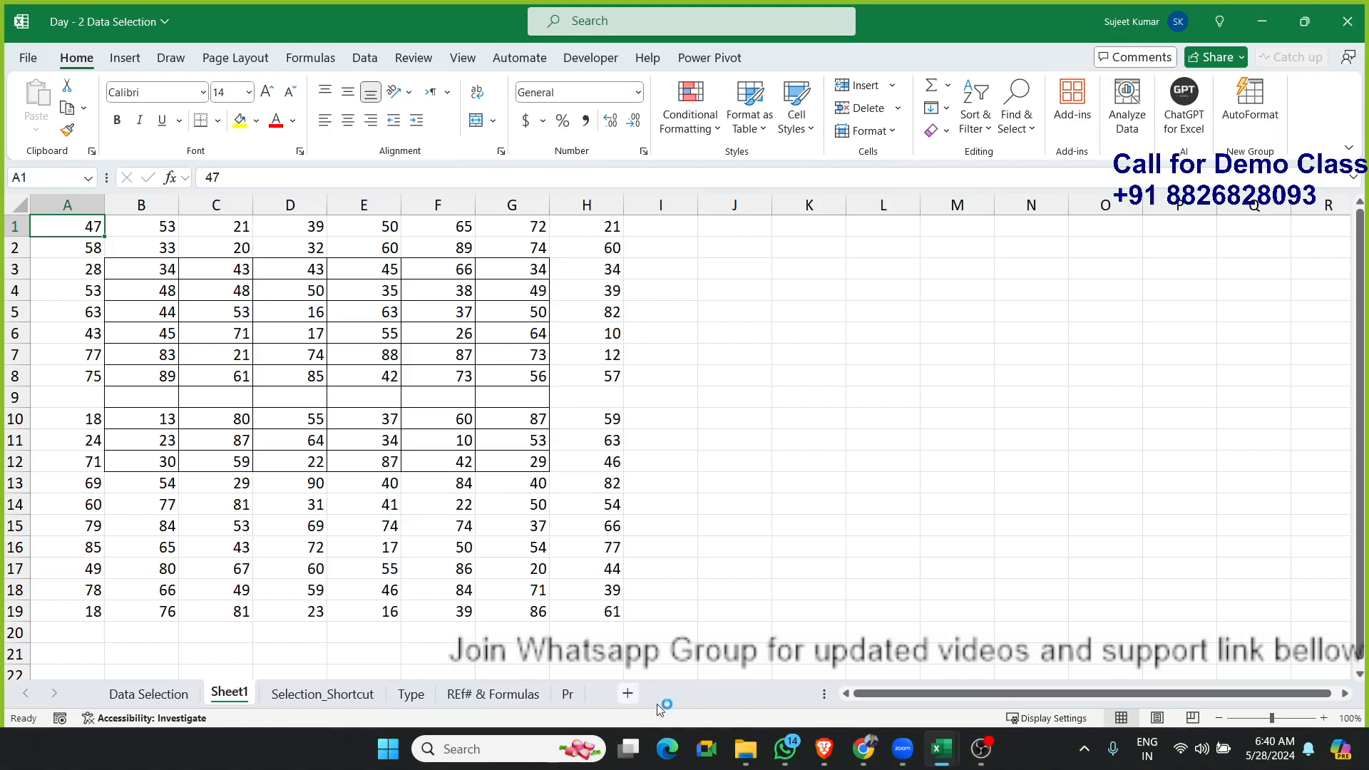
left_click(589, 615, "shift")
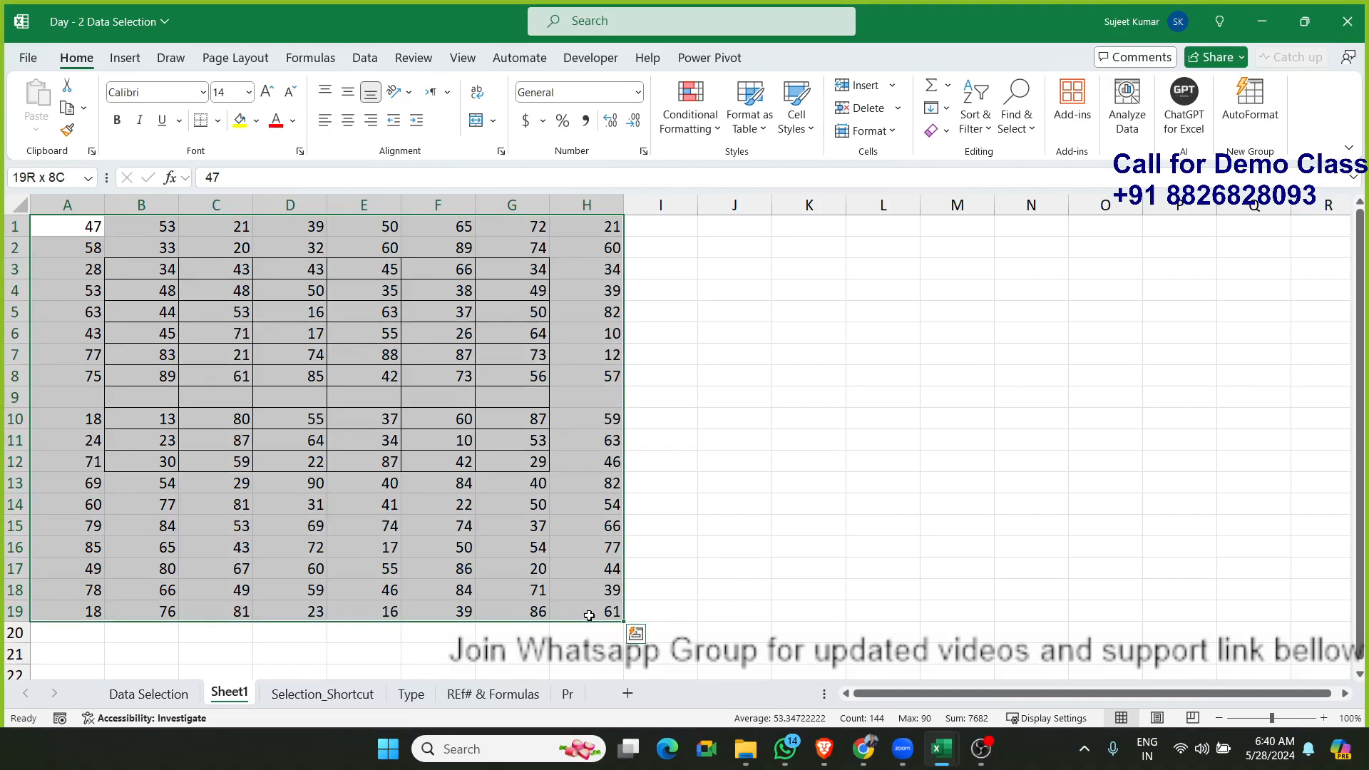
left_click(74, 235)
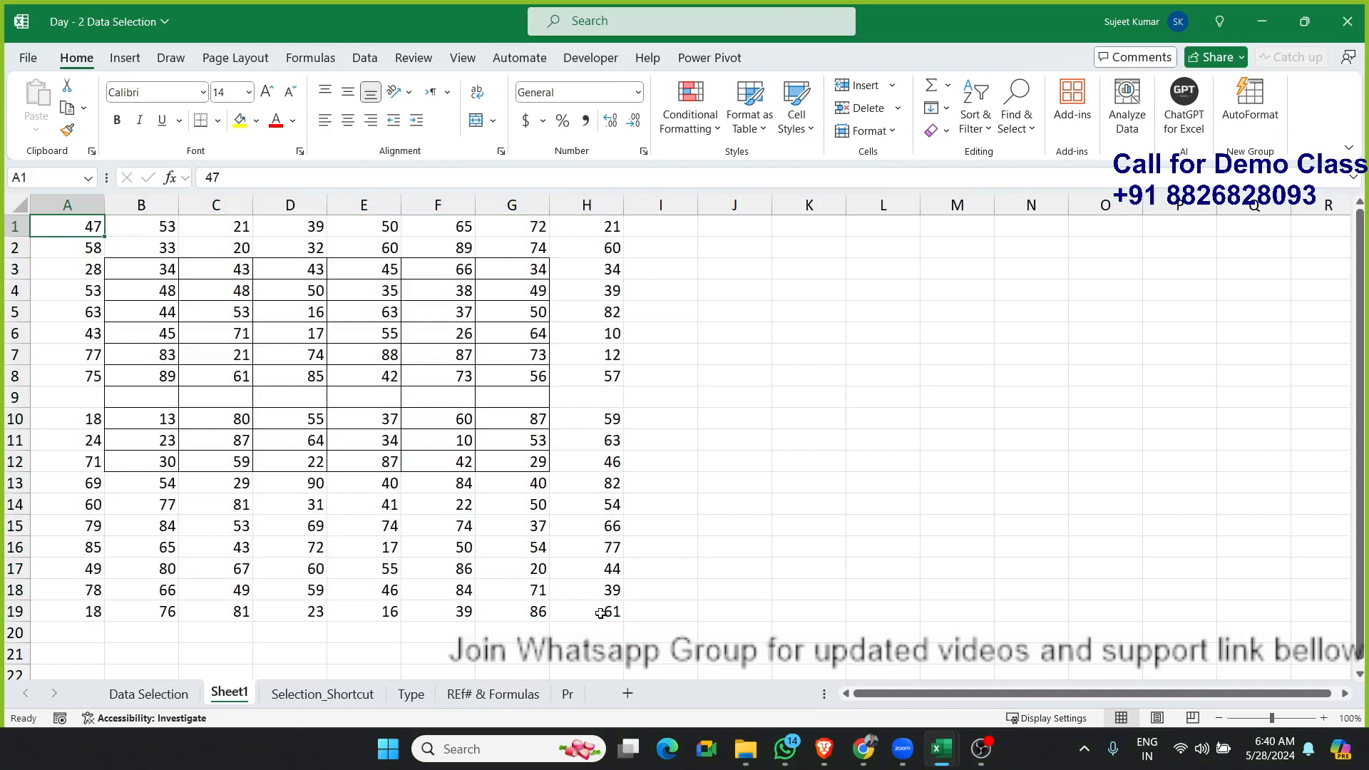
left_click(450, 512)
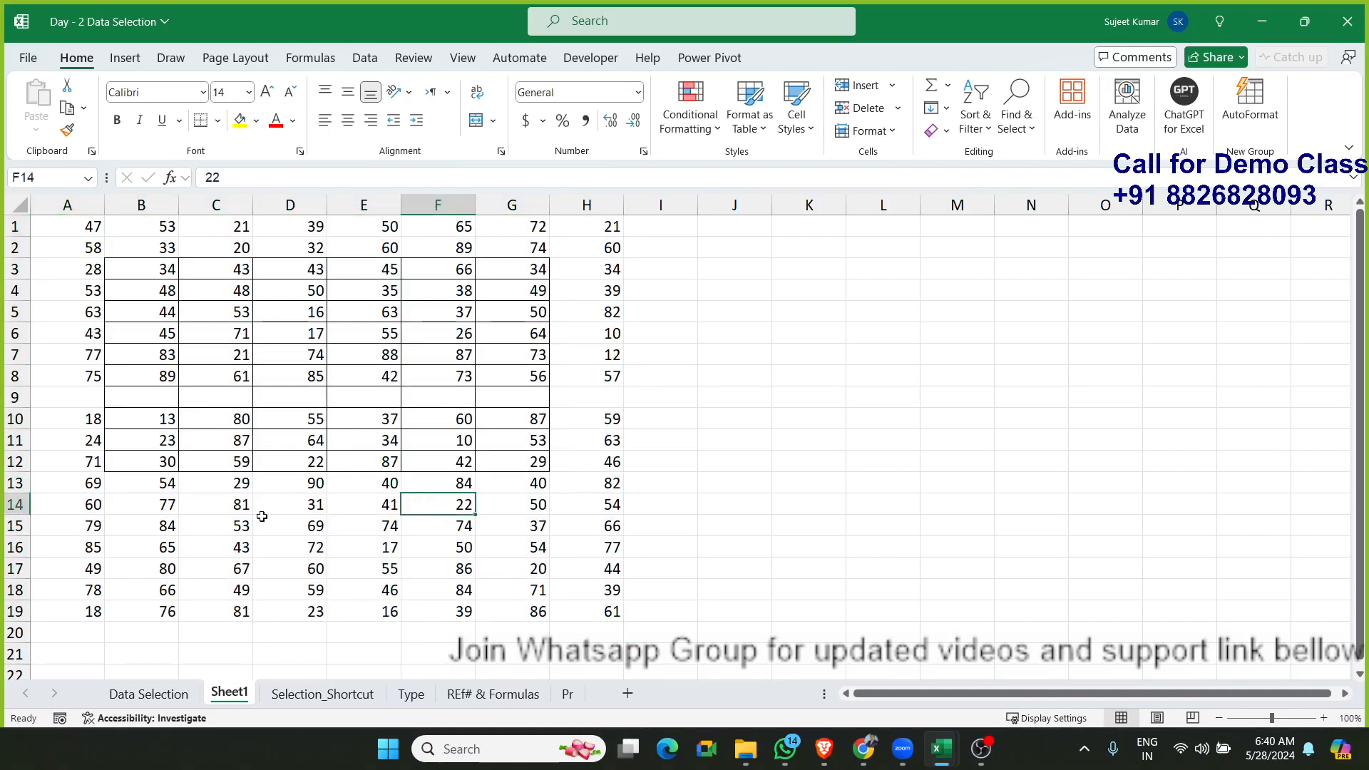
left_click(95, 226)
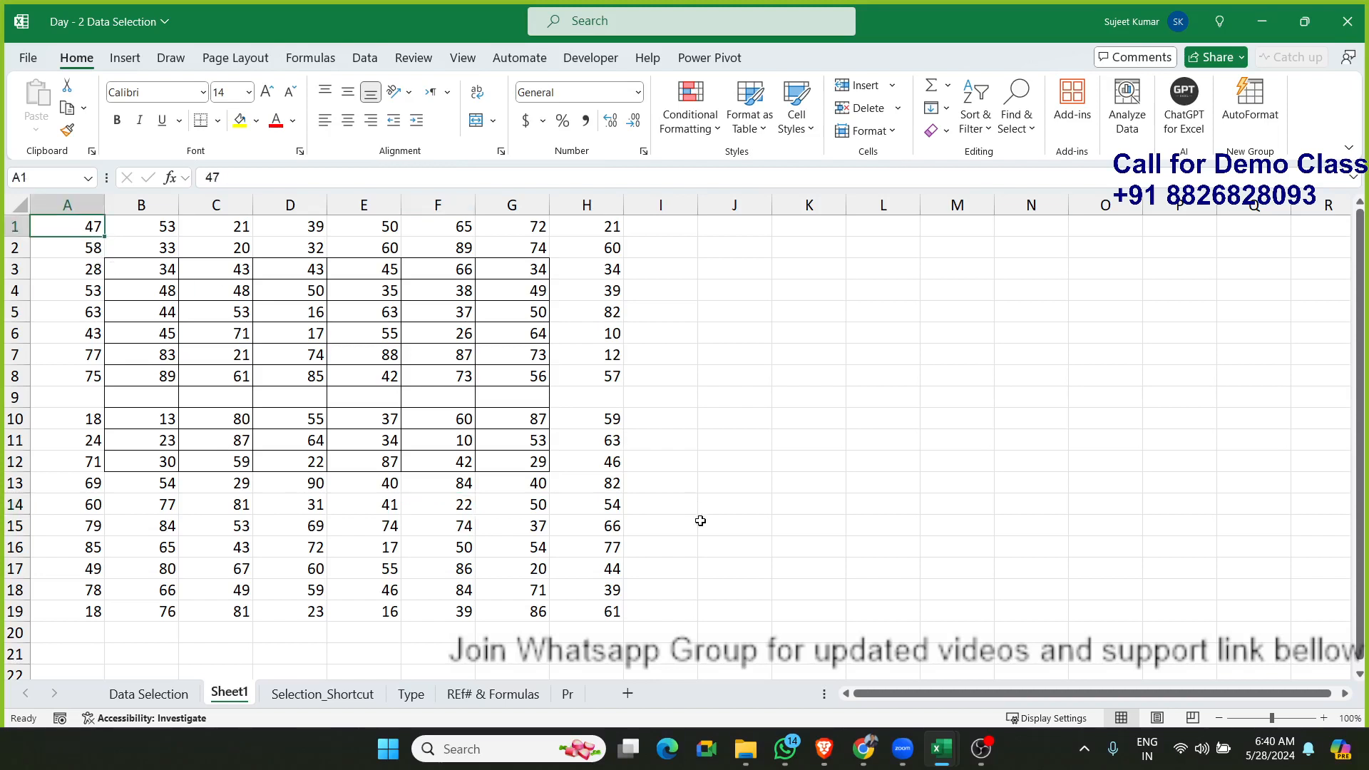
left_click(599, 613, "shift")
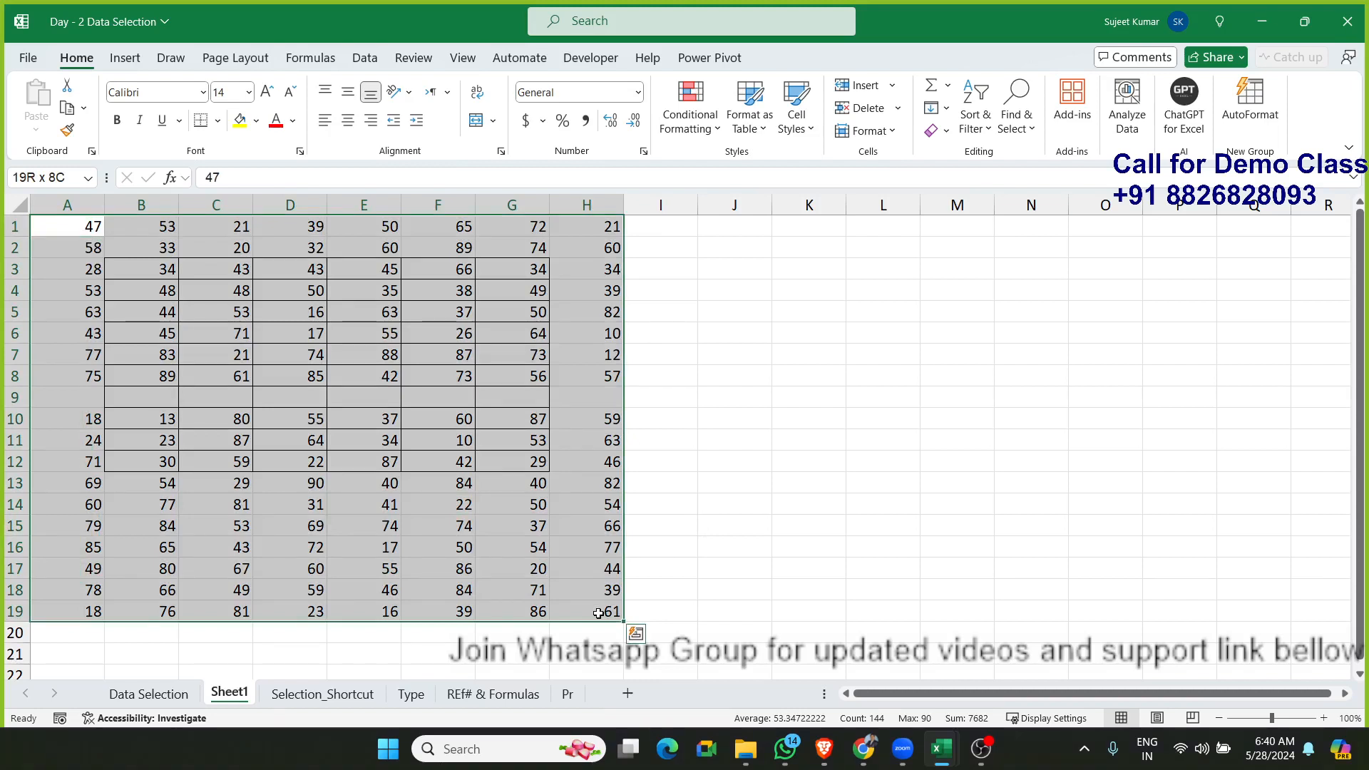
left_click(554, 613)
left_click(72, 229)
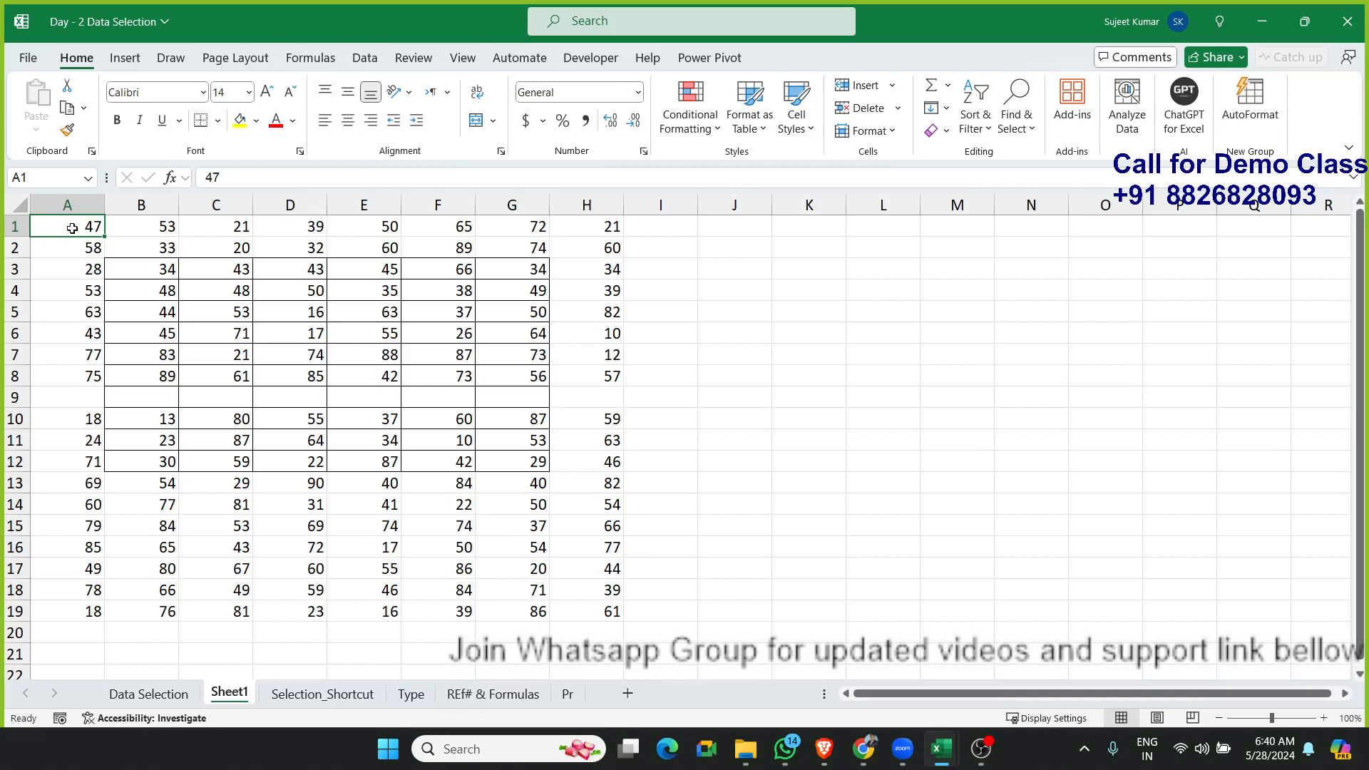
left_click(586, 607, "shift")
left_click(778, 494)
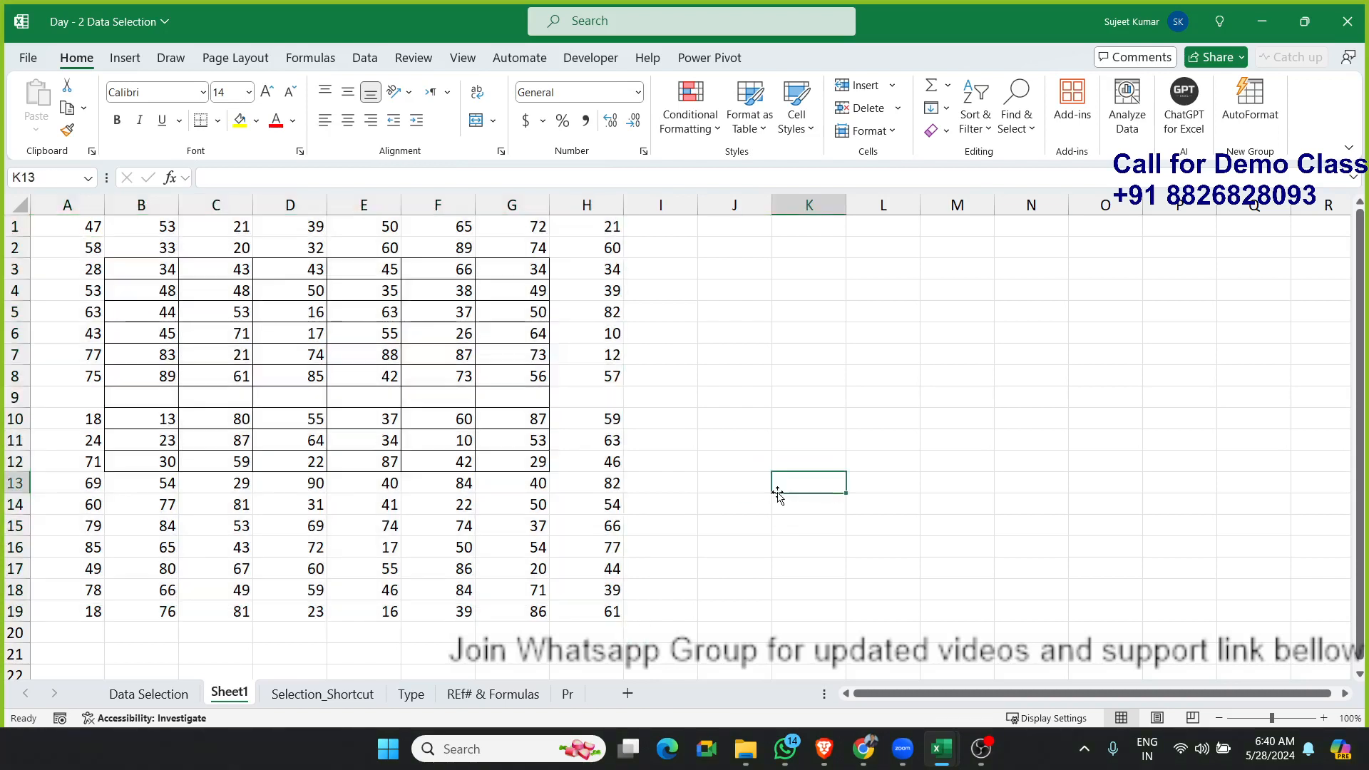
Step: Open the Windows On-Screen Keyboard and move it down so the first data rows are uncovered
key("super")
type("on")
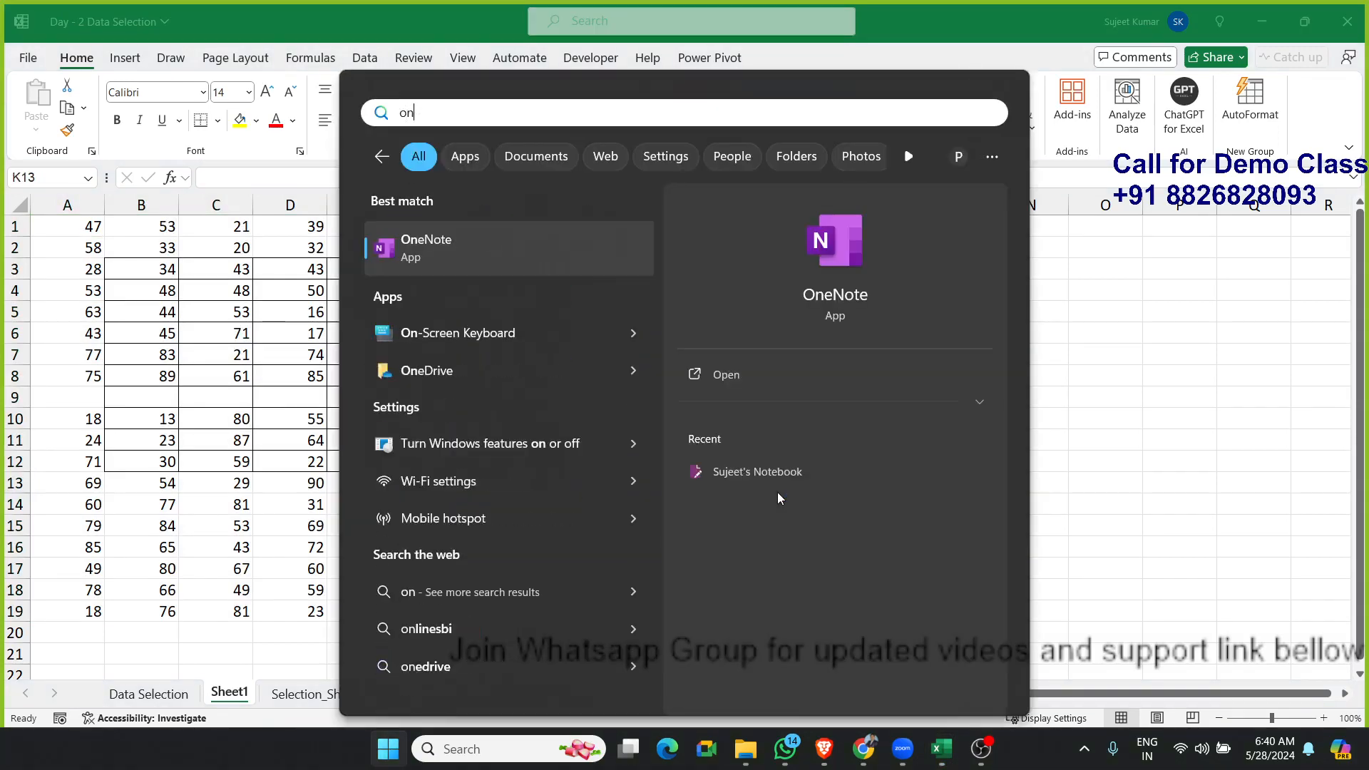
key("Down")
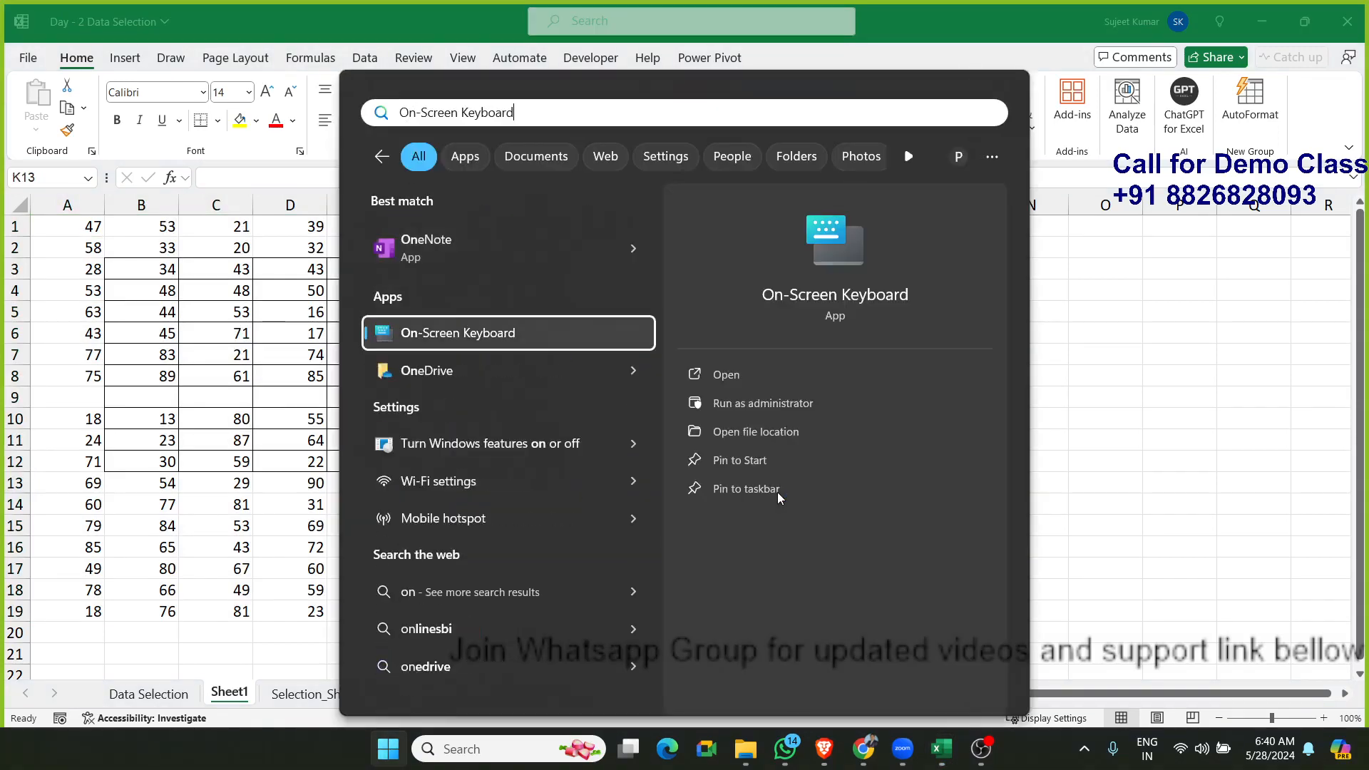
key("Escape")
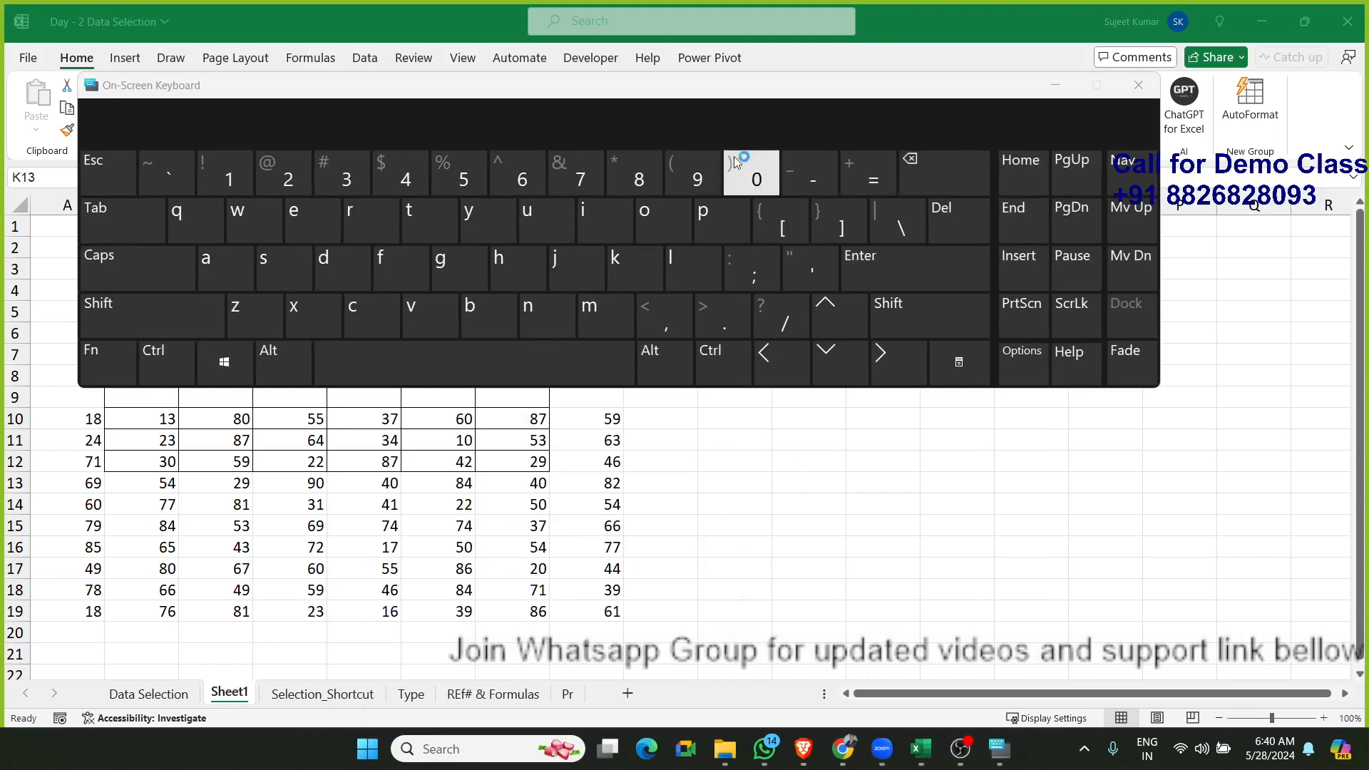
left_click_drag(716, 102, 788, 448)
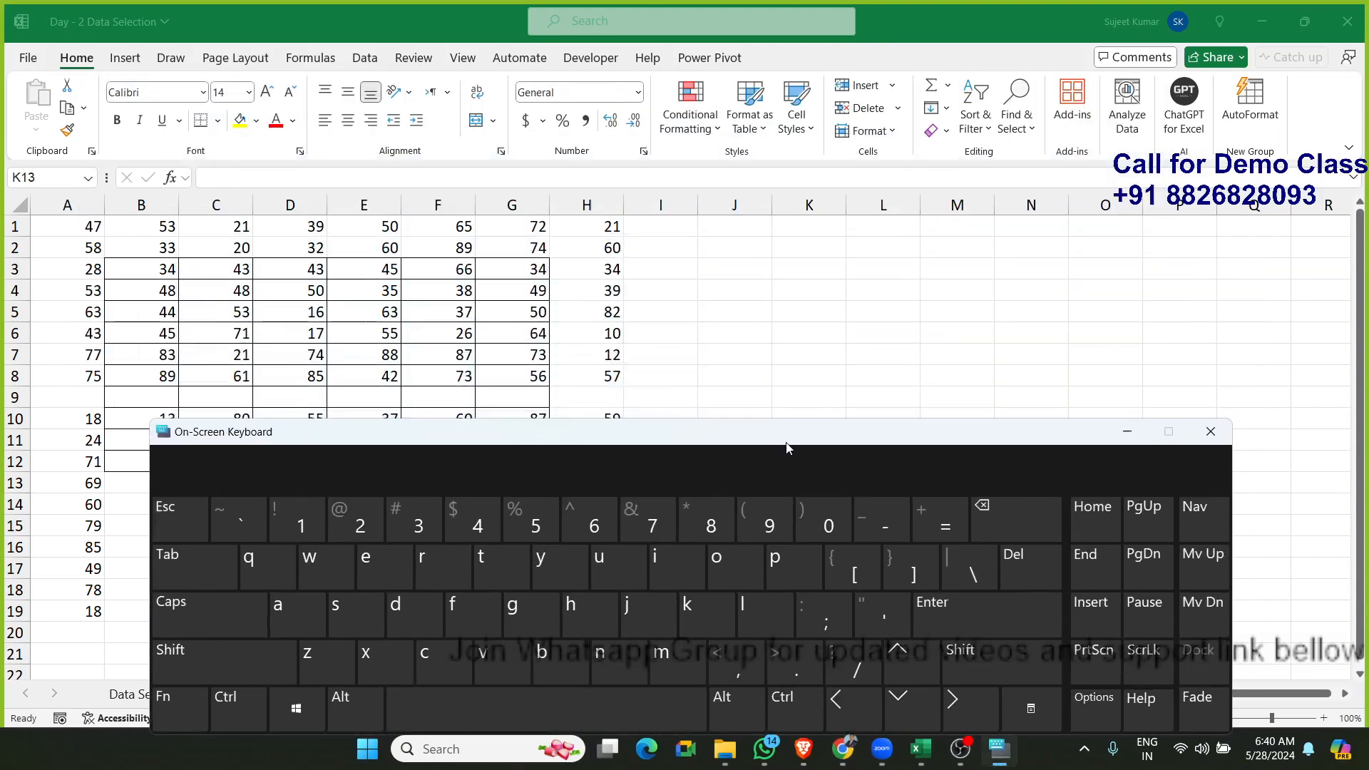
Step: Select A1:H19 from its first to last cell using the on-screen keyboard's range-extending modifier, moving the keyboard off H19, and return to A1
left_click(71, 223)
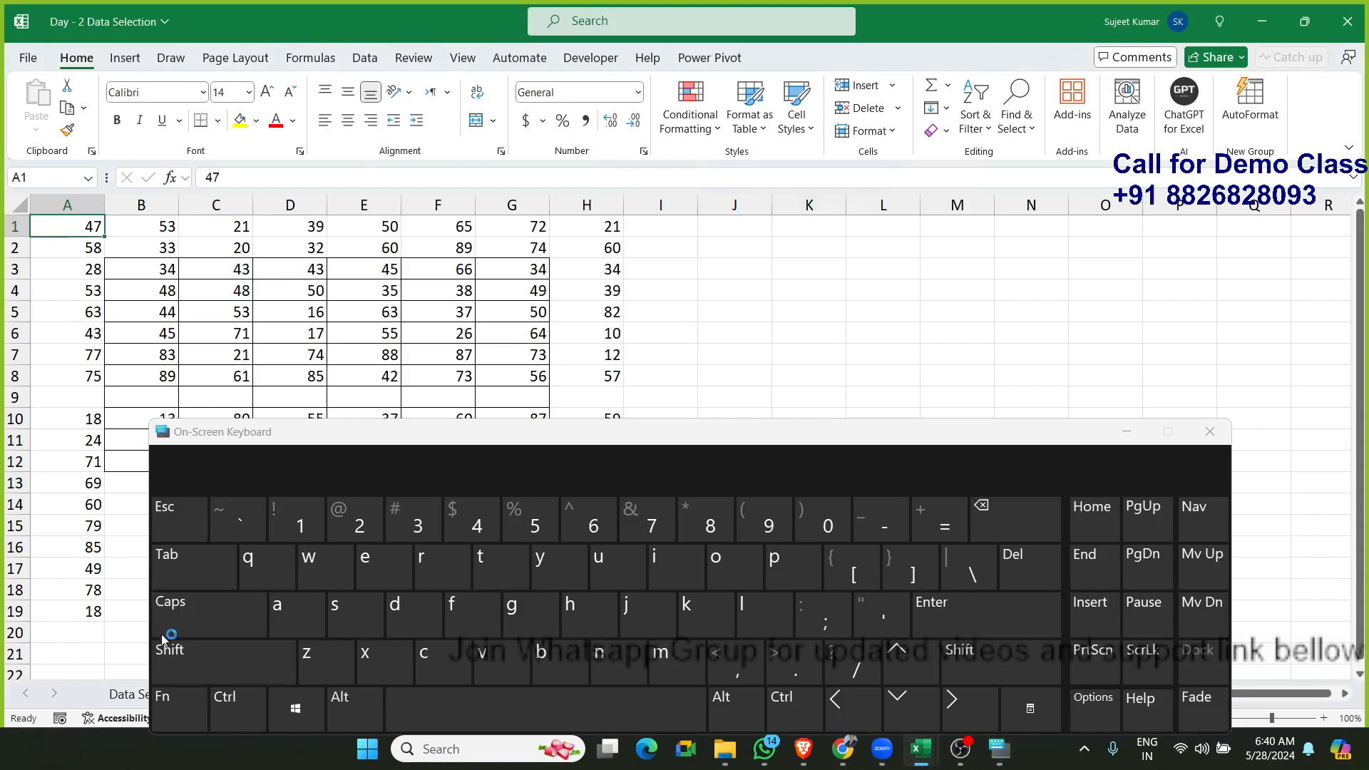
left_click(176, 658)
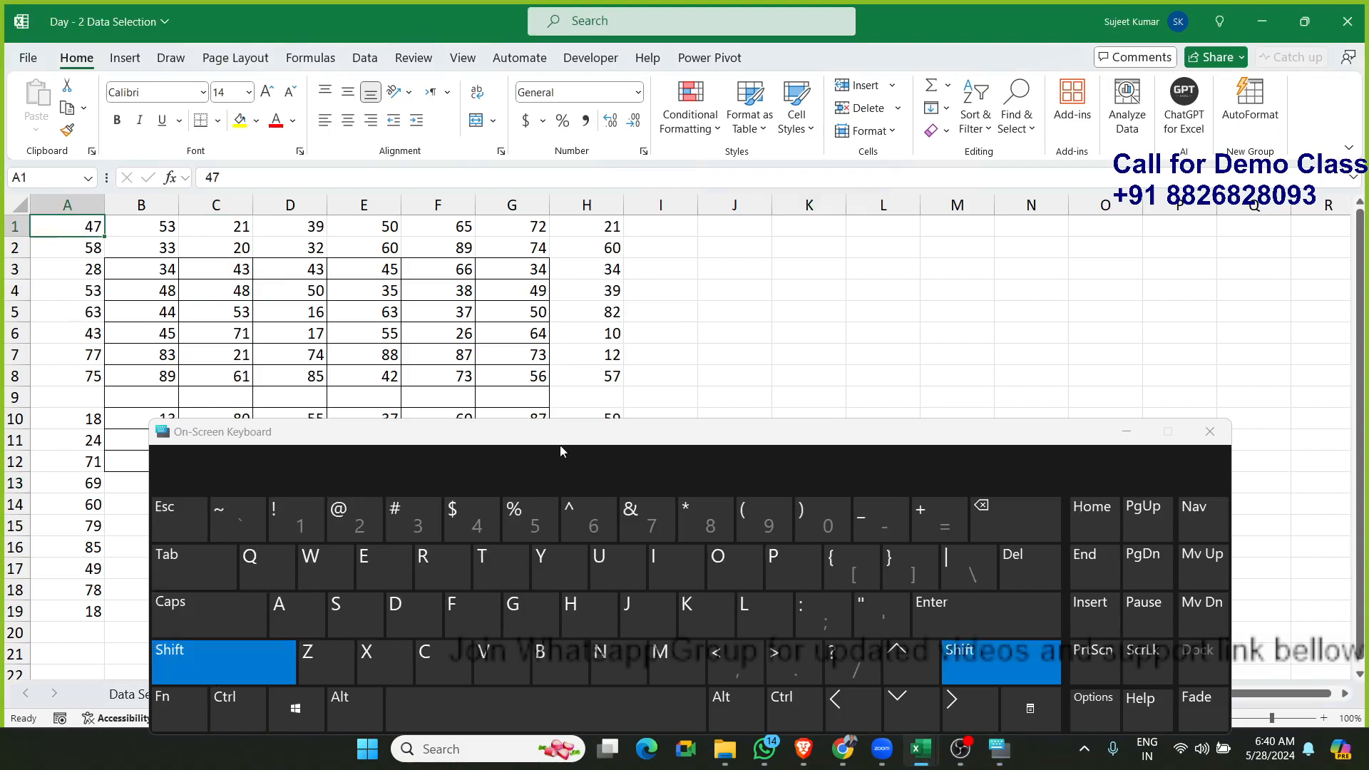
left_click_drag(560, 450, 848, 224)
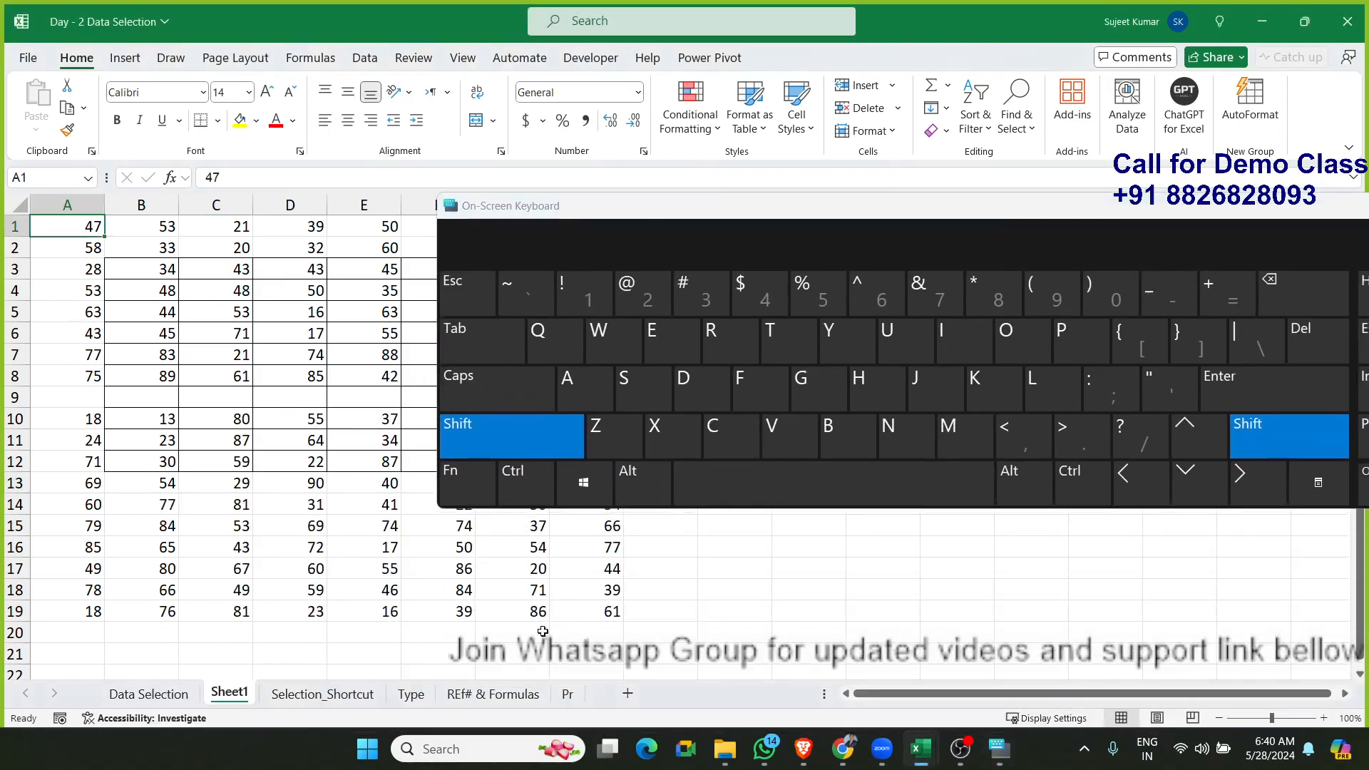
left_click(585, 610, "shift")
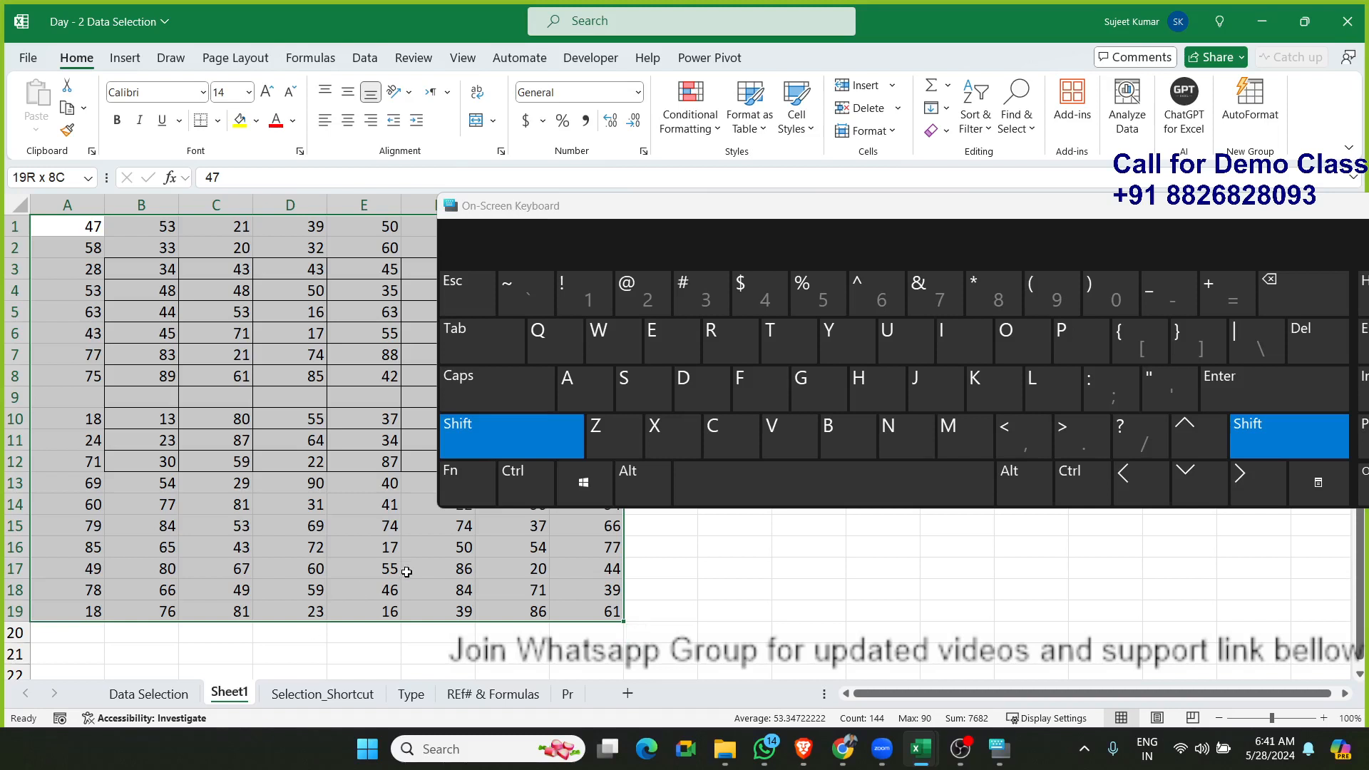
left_click(443, 458)
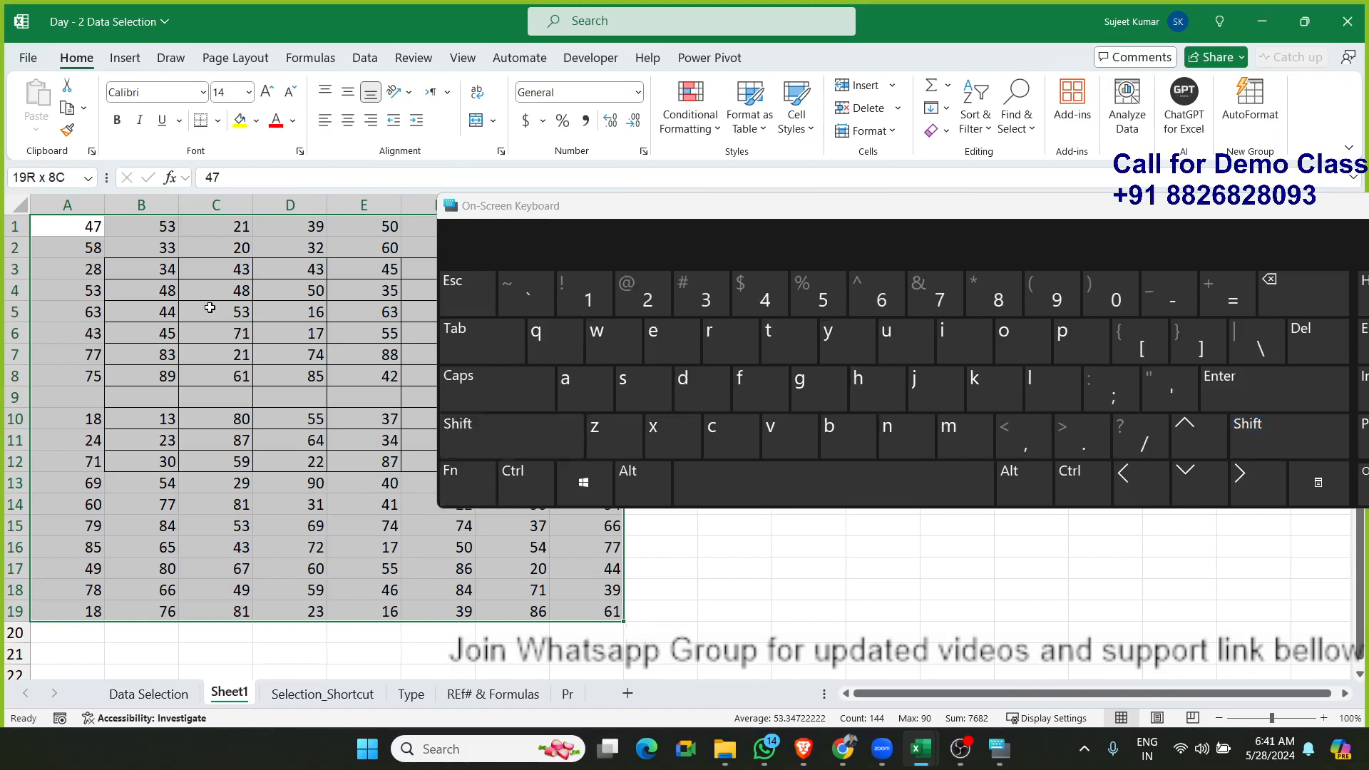
left_click(64, 232)
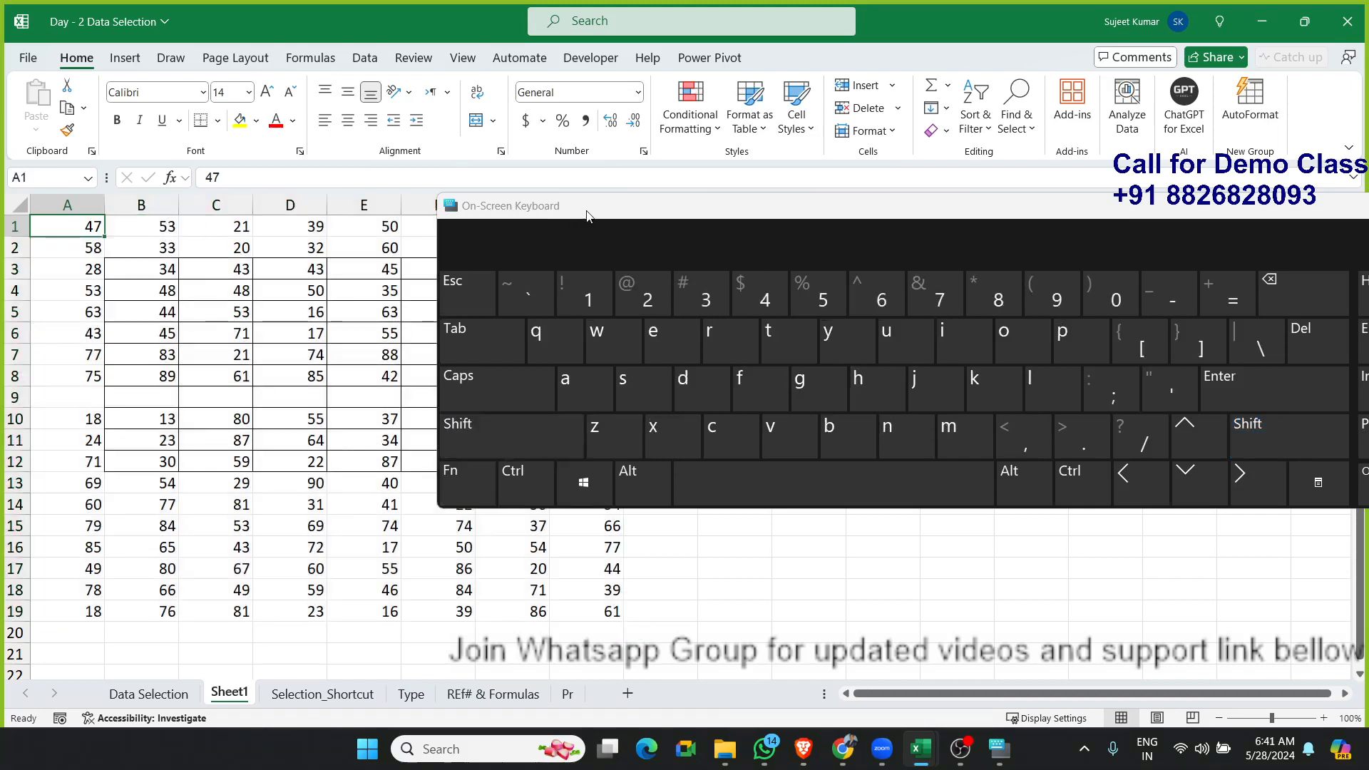
Step: Use the on-screen keyboard to select from A1 to the row's last filled cell and extend down to row 8, keeping the first rows uncovered
left_click_drag(590, 214, 377, 313)
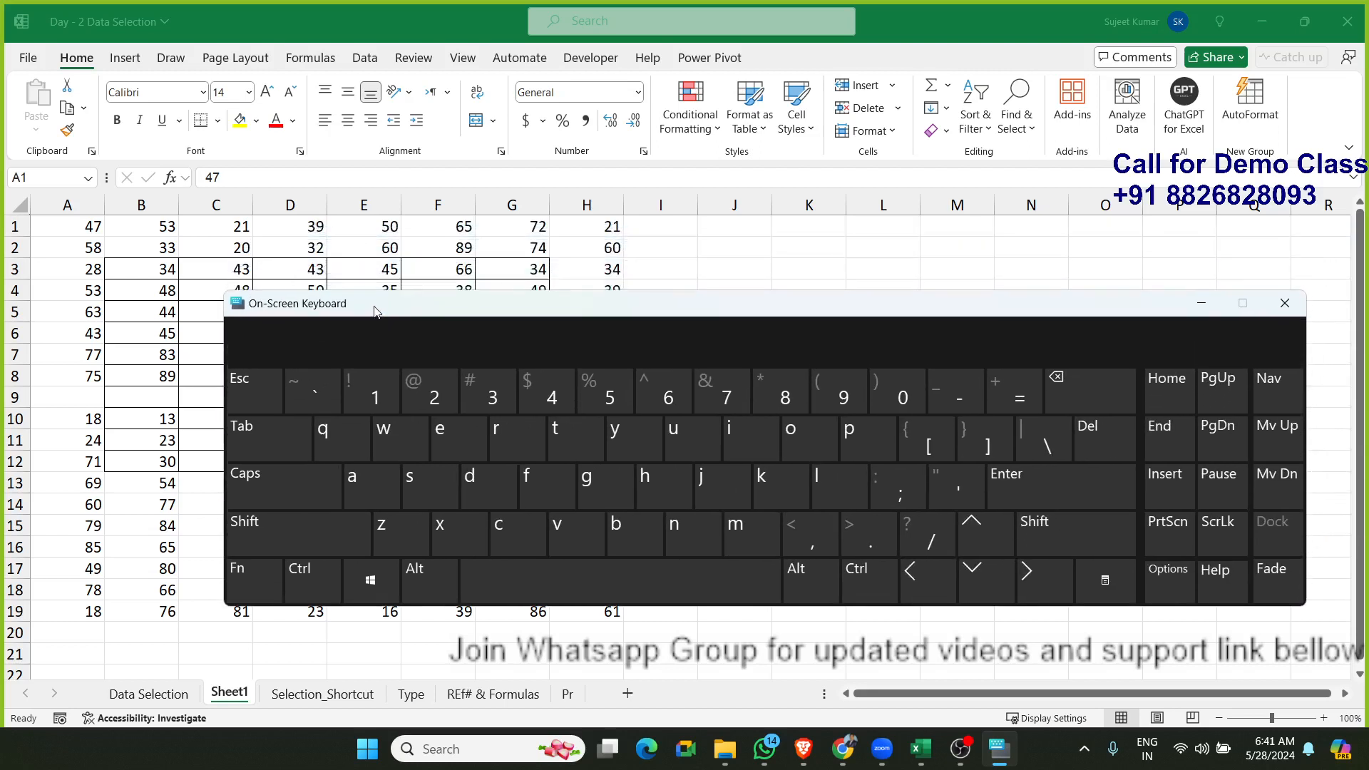
left_click(303, 579)
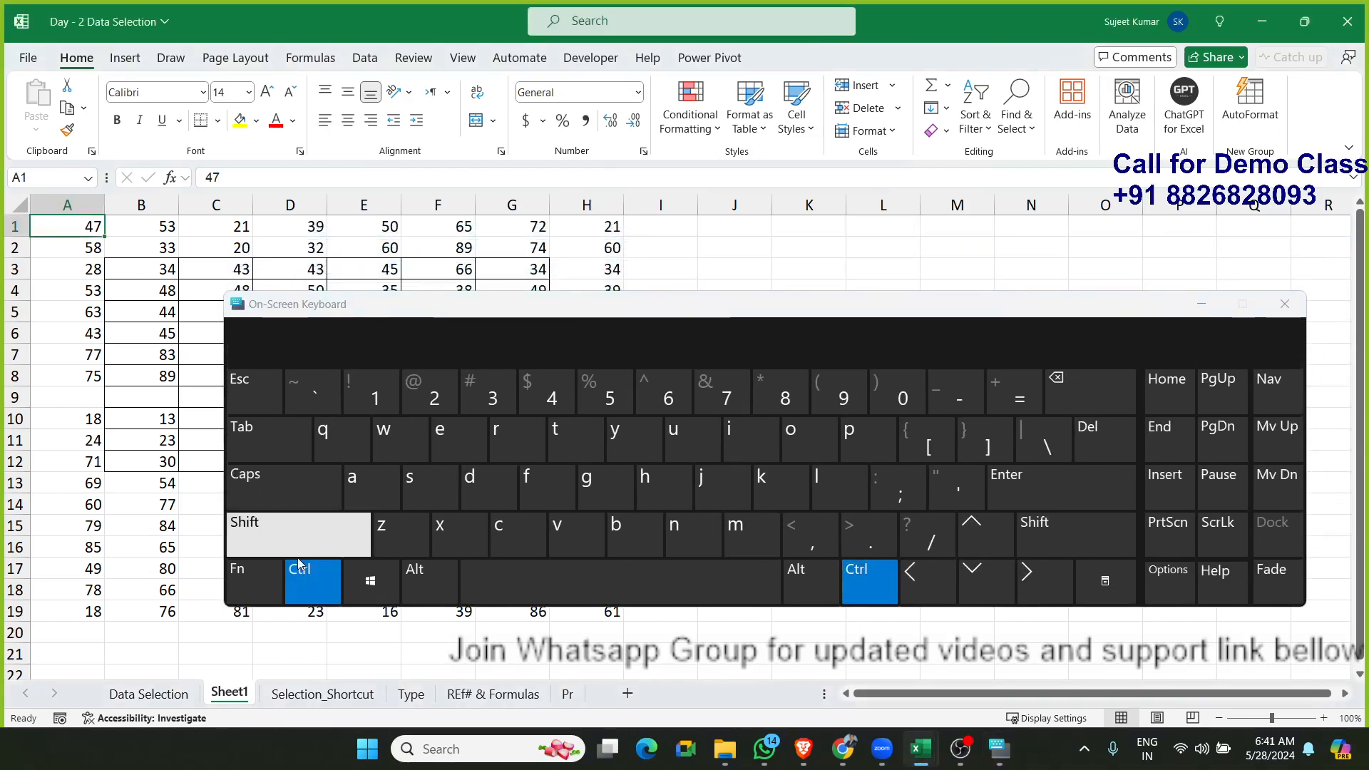
left_click(293, 535)
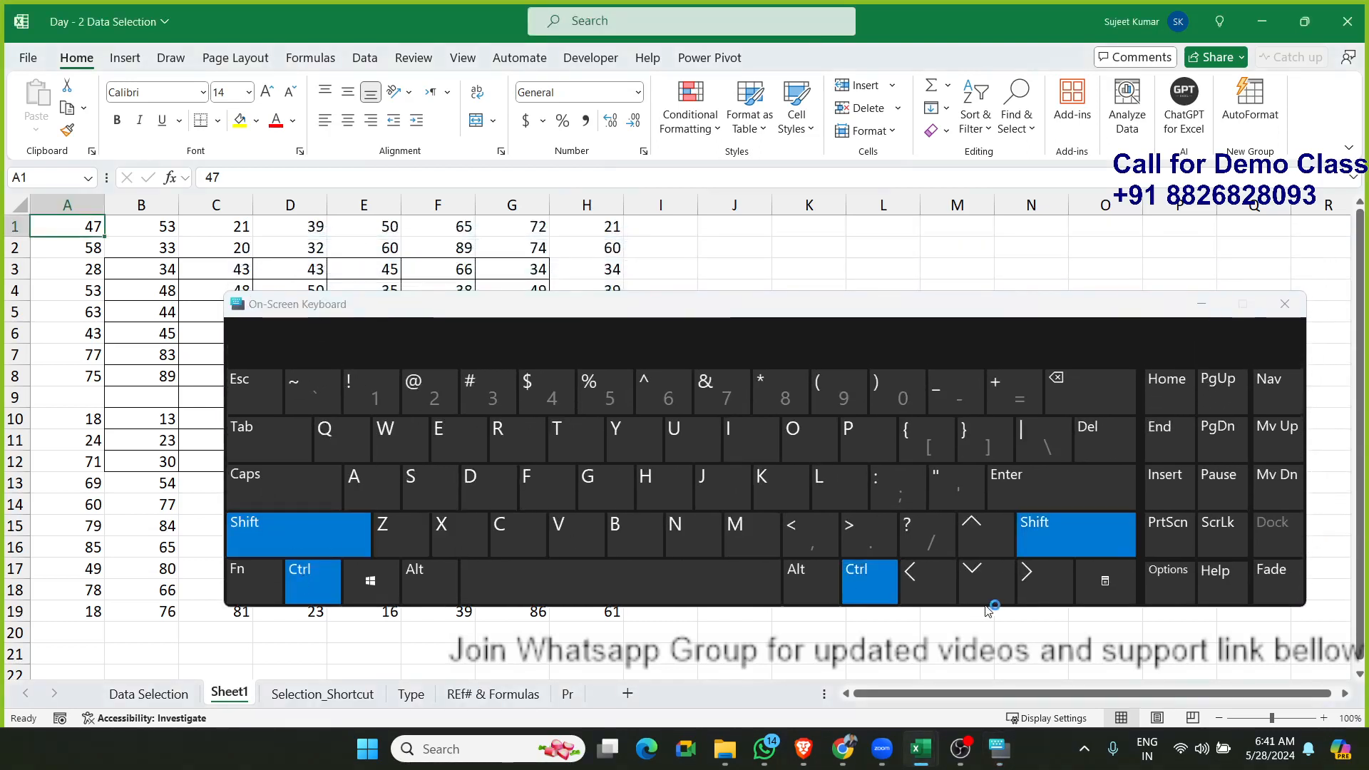
left_click(1032, 589)
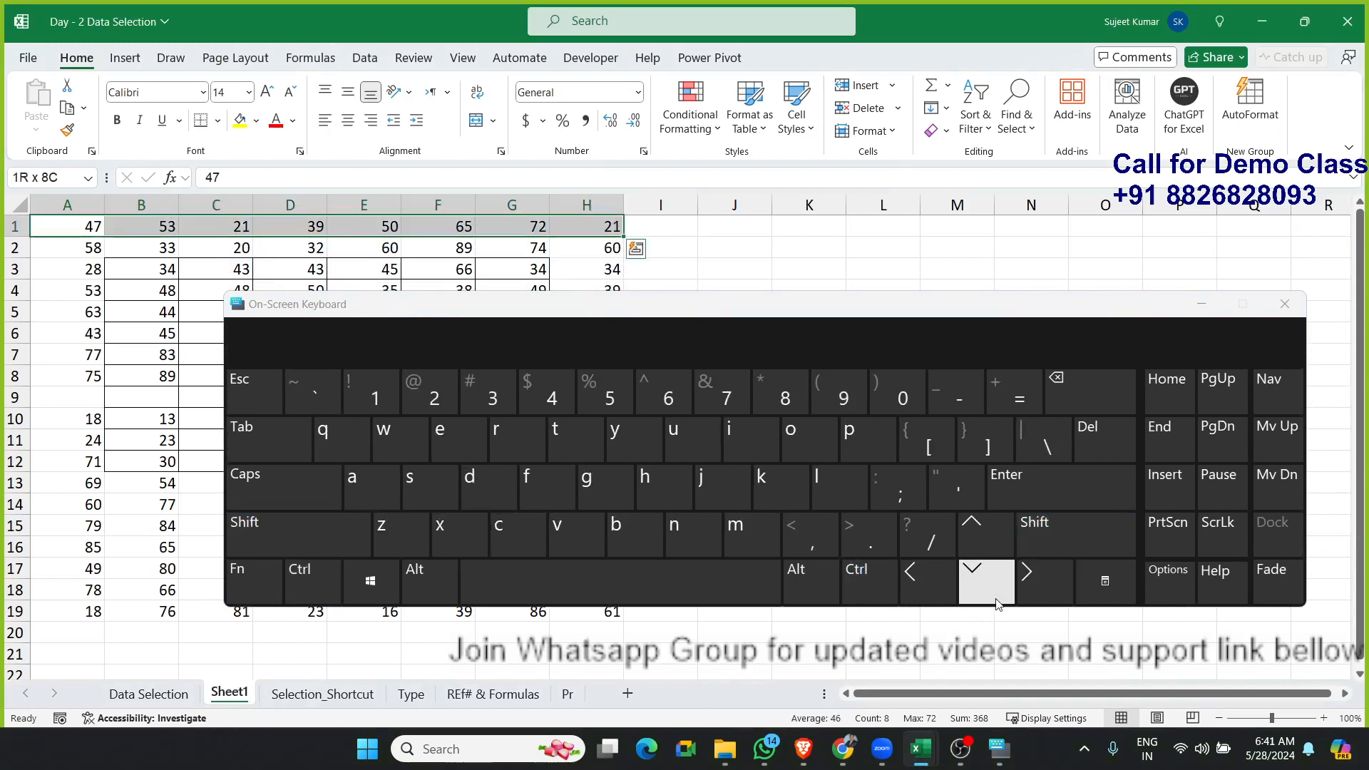
left_click(331, 584)
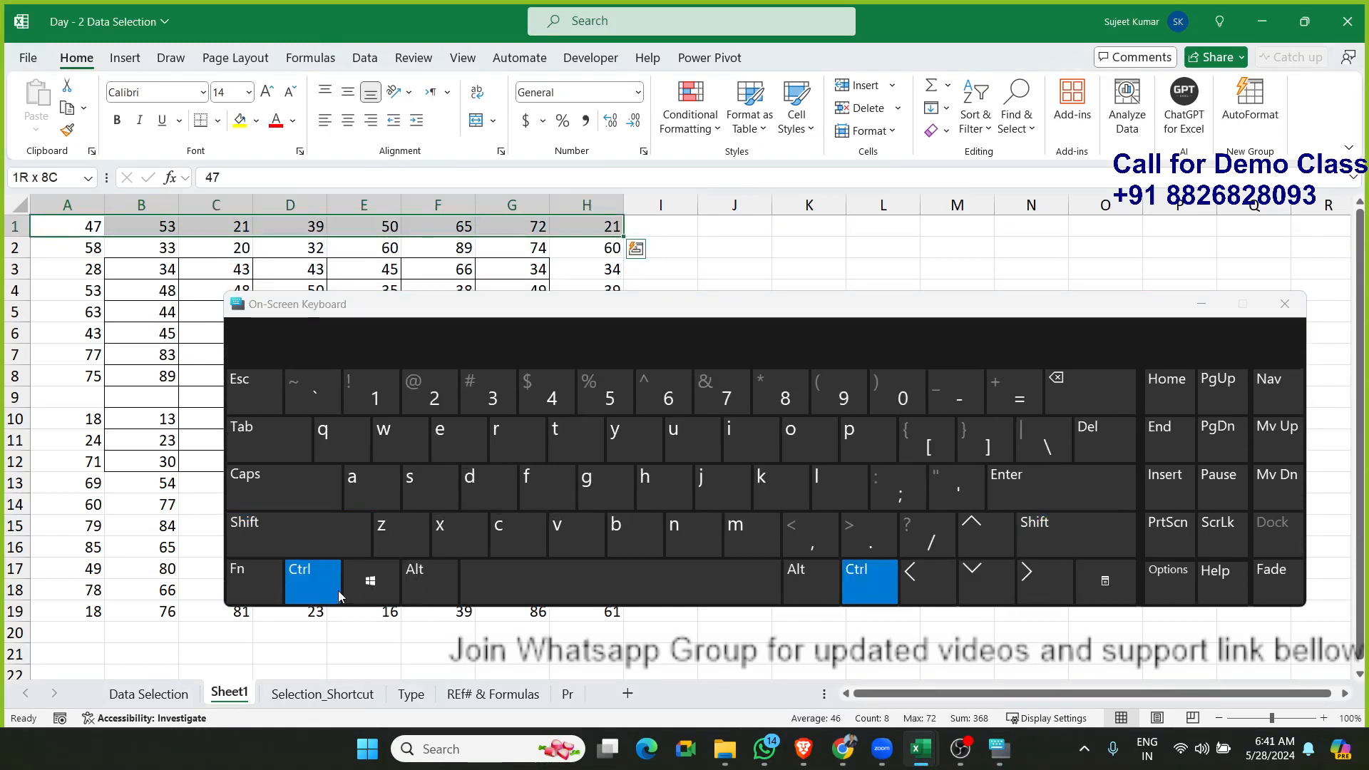
left_click(329, 549)
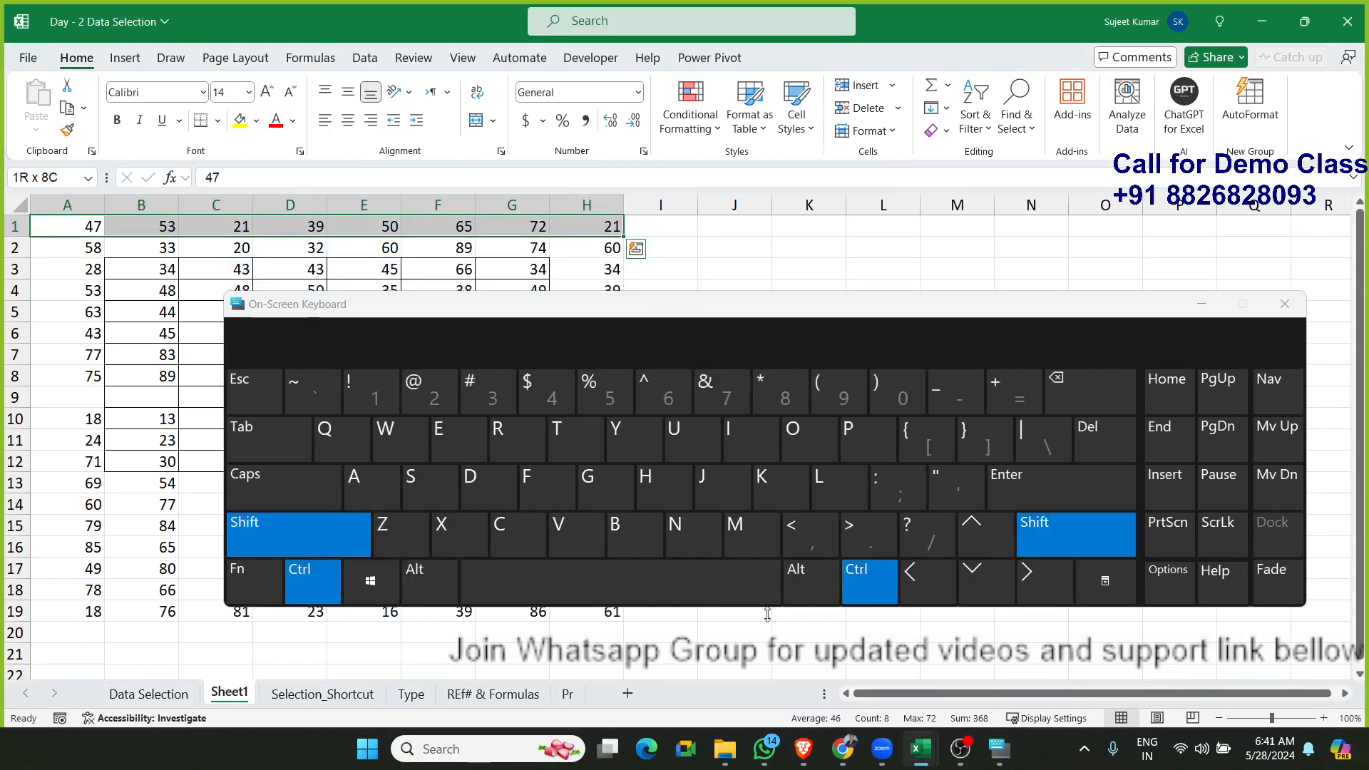
left_click(978, 589)
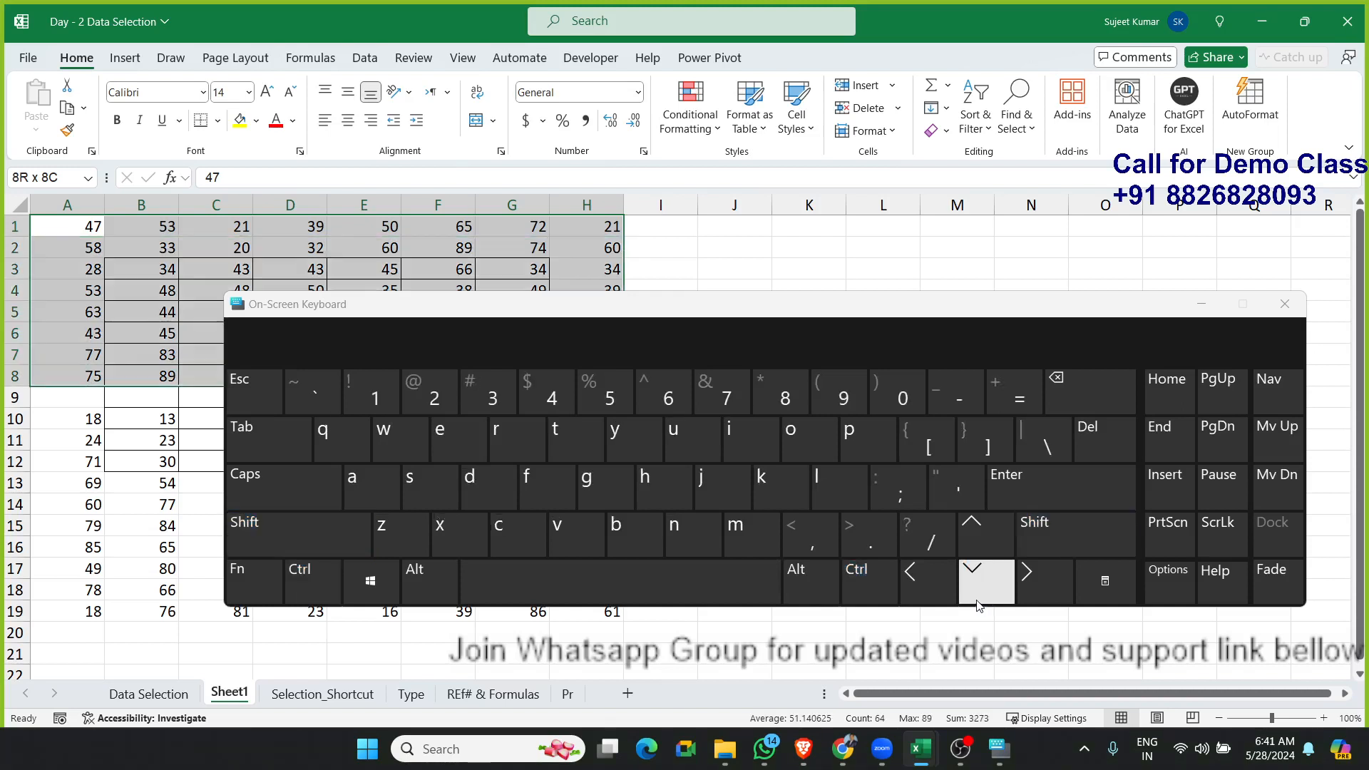
Step: Extend the selection across blank row 9 to H19 using the on-screen keyboard, and close that keyboard
left_click(330, 570)
left_click(330, 550)
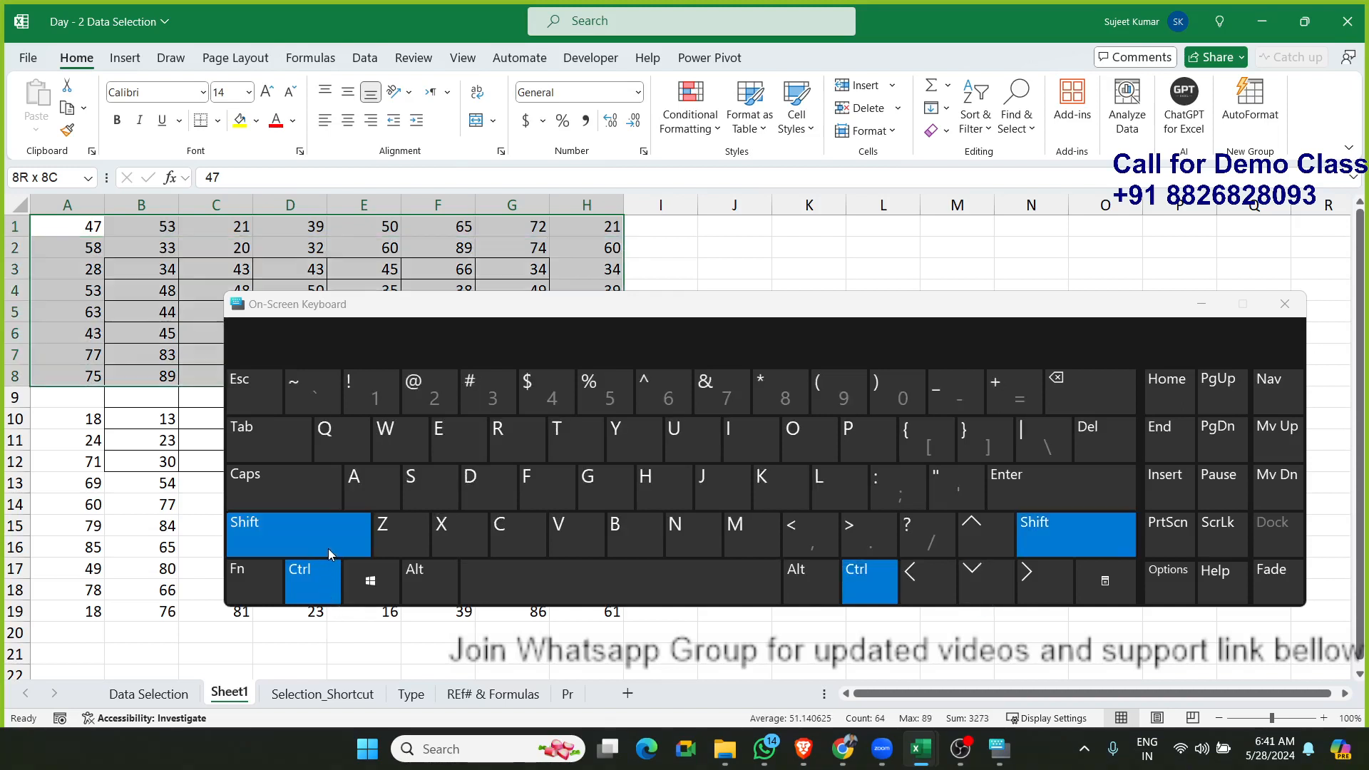
left_click(975, 591)
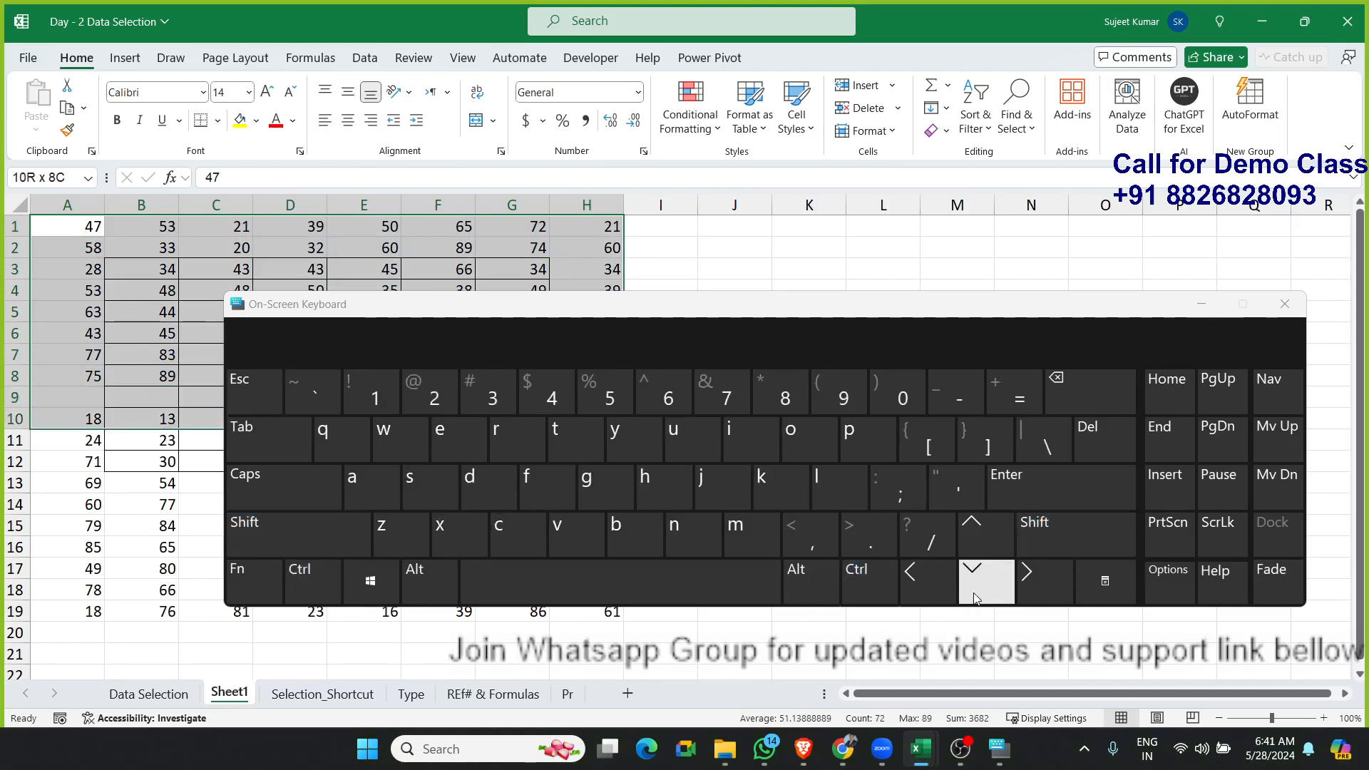
left_click(308, 578)
left_click(319, 555)
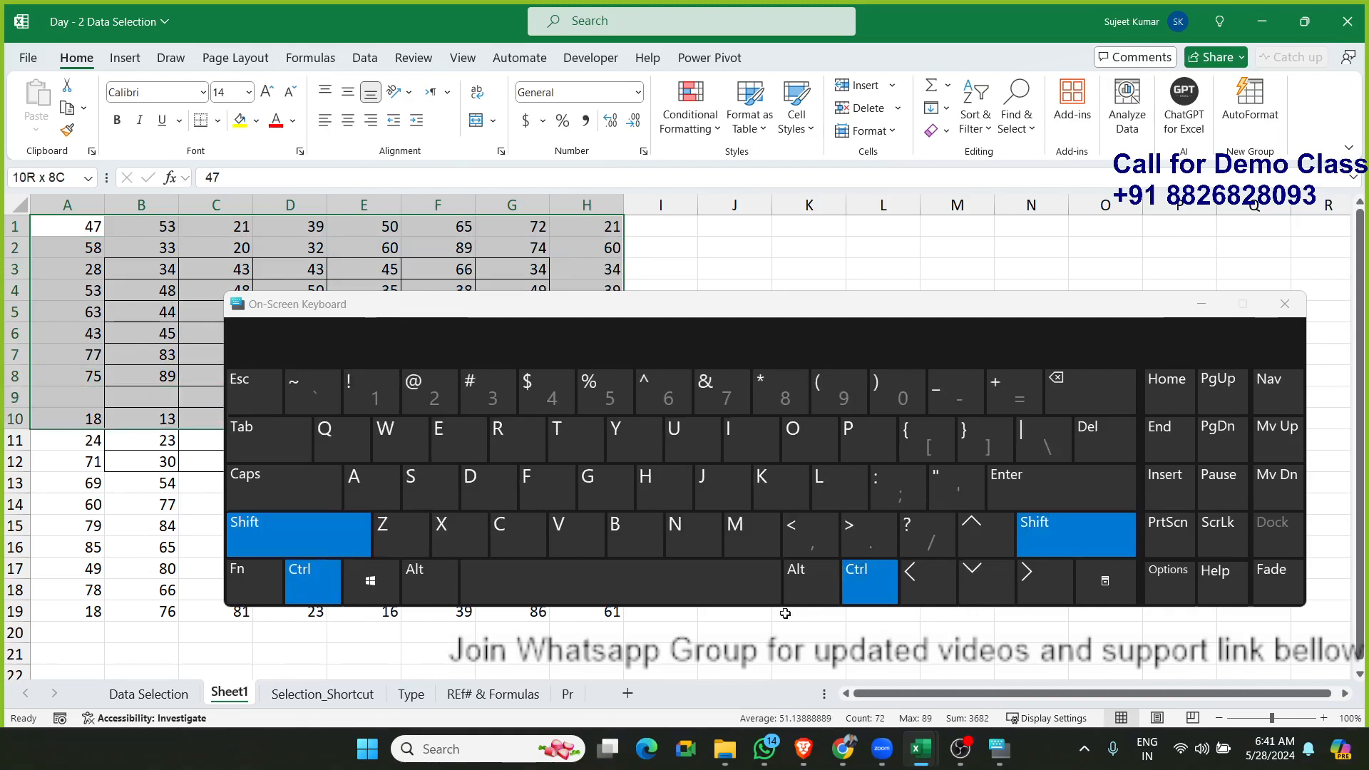
left_click(986, 592)
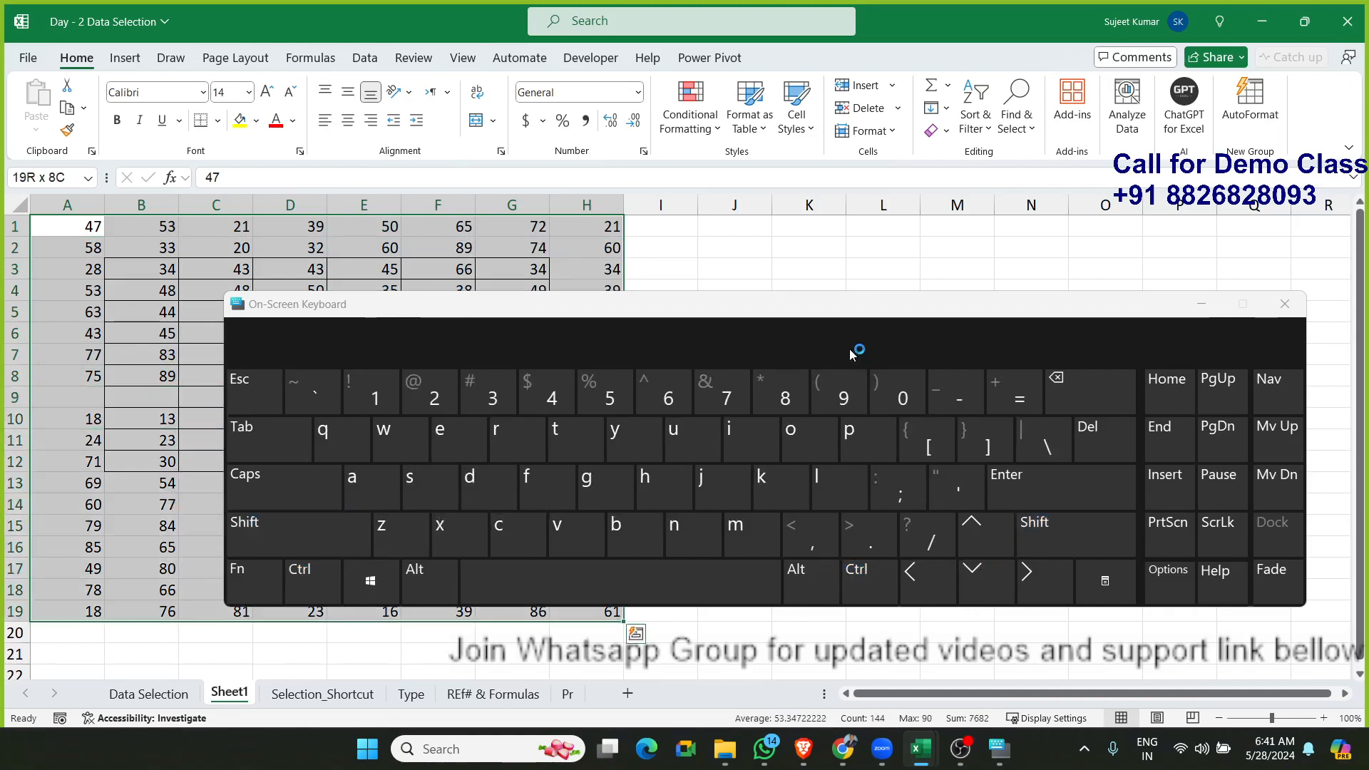
left_click_drag(826, 308, 803, 331)
left_click(1274, 338)
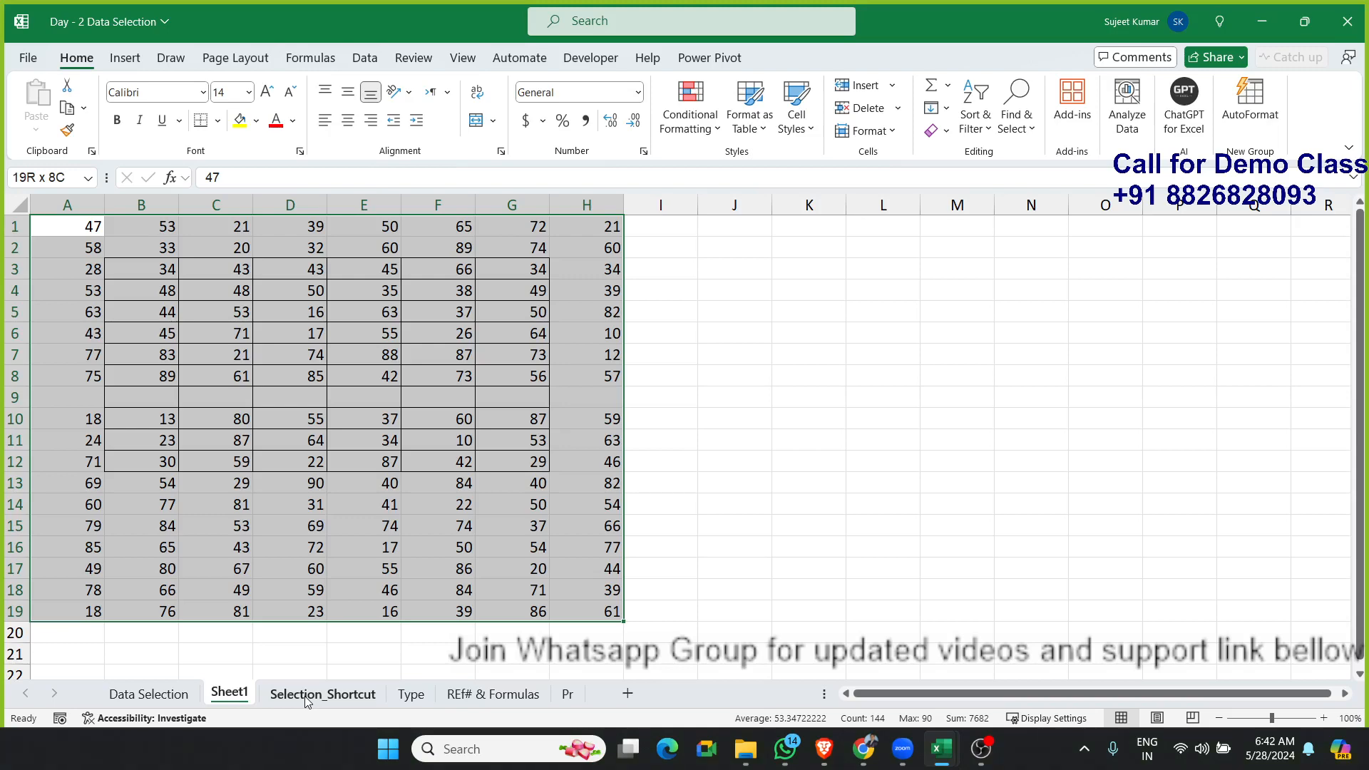
Step: Examine the list of navigation shortcuts on the Selection_Shortcut sheet from its first to its last row
left_click(305, 696)
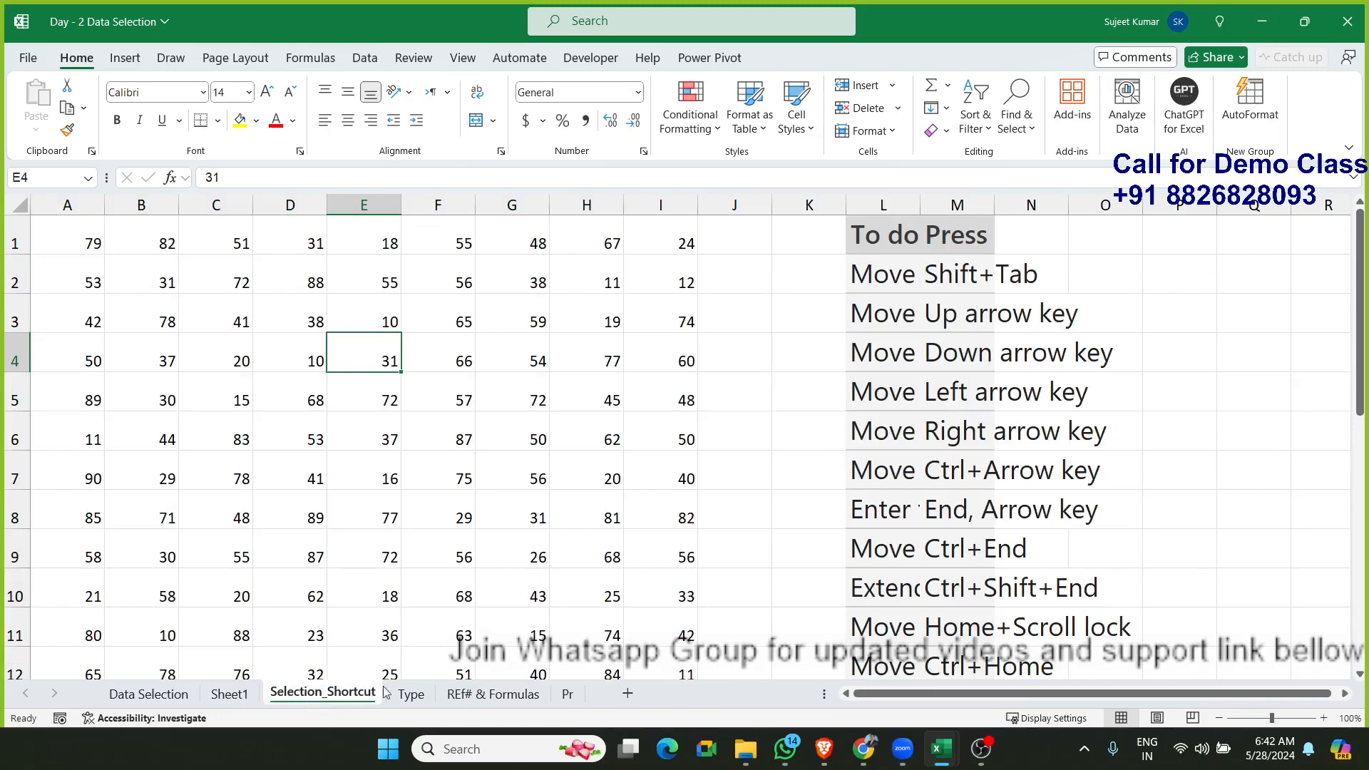
left_click_drag(875, 287, 884, 553)
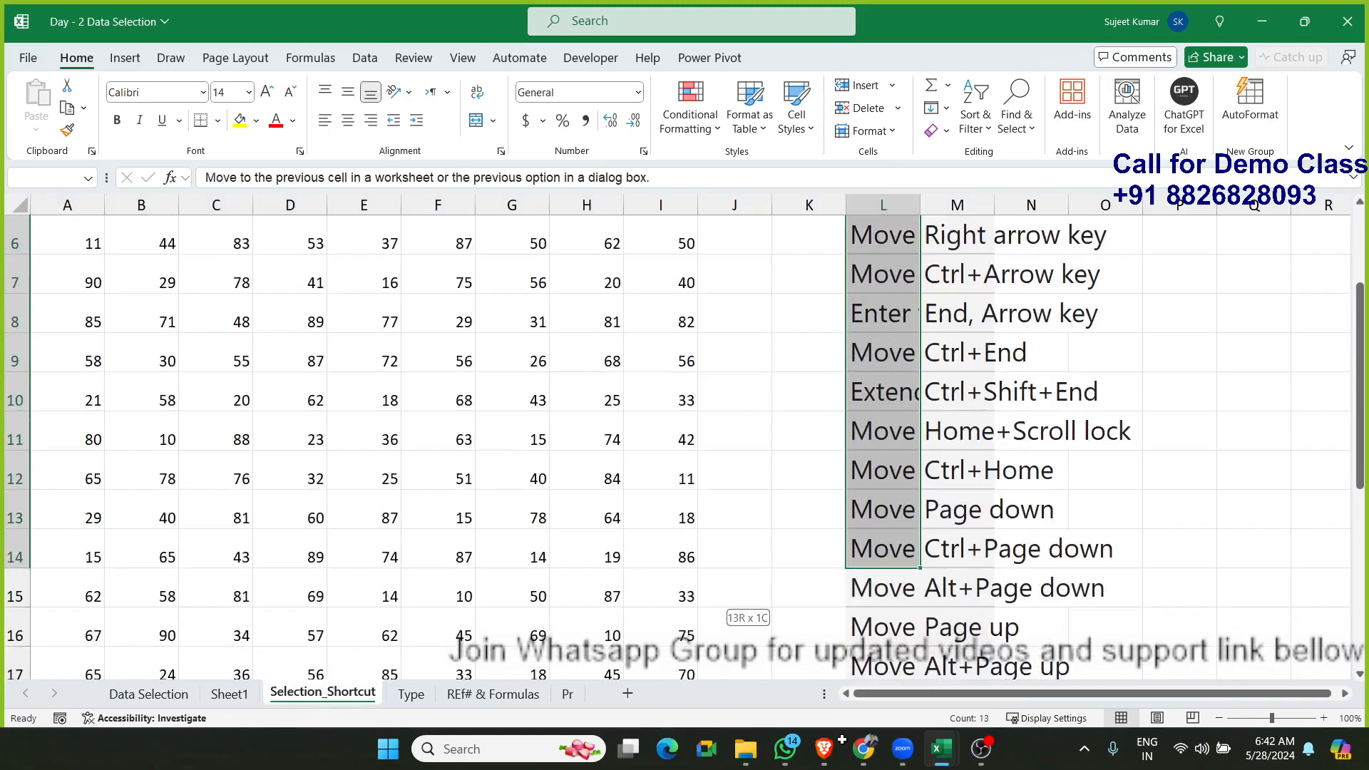
left_click_drag(842, 740, 884, 592)
left_click(529, 315)
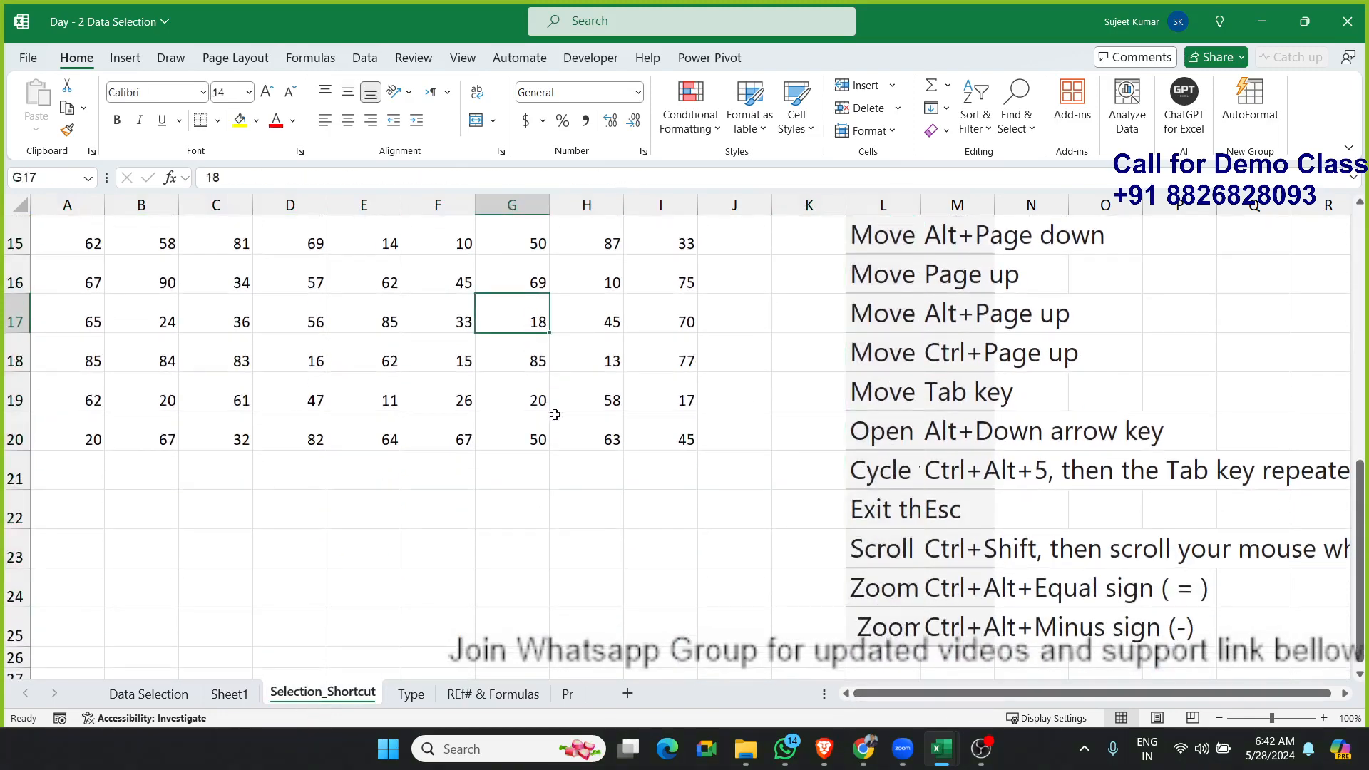
scroll(555, 414, "up", 5)
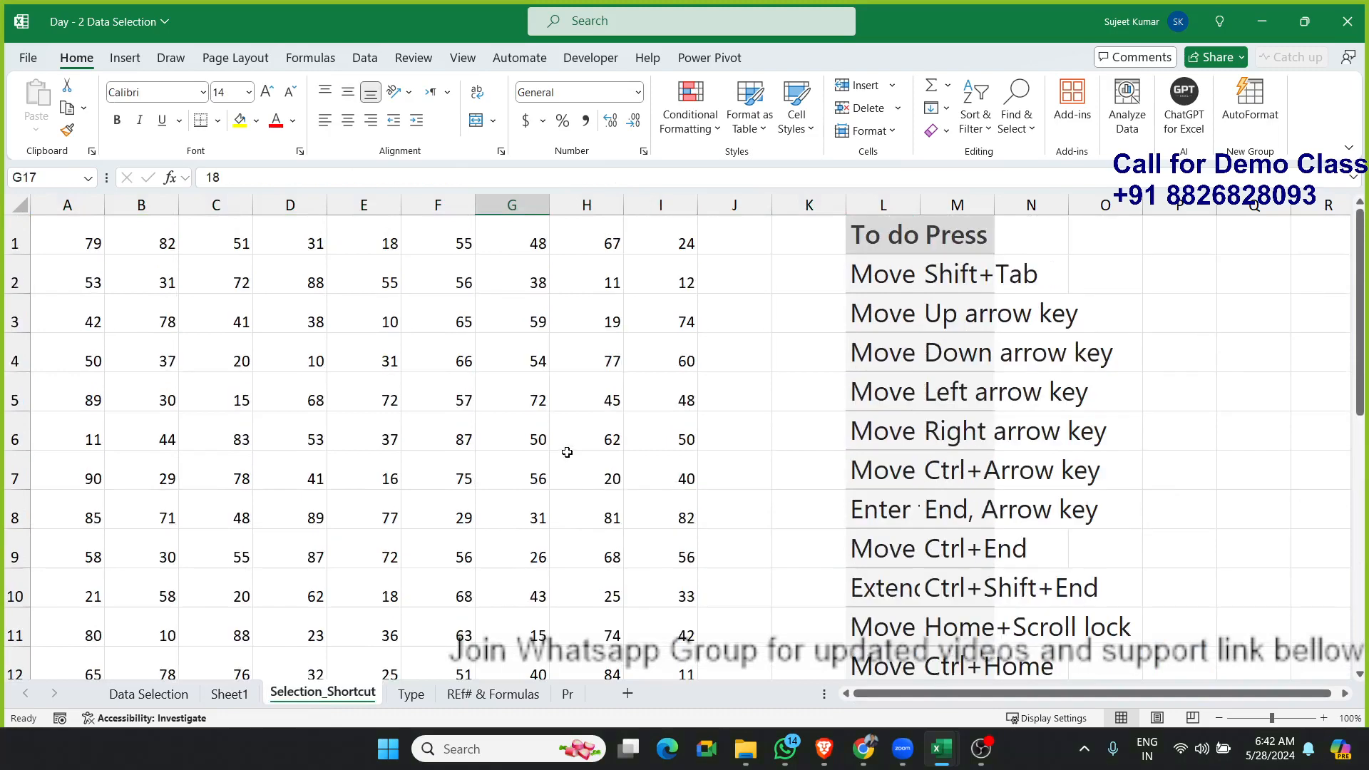
left_click(471, 380)
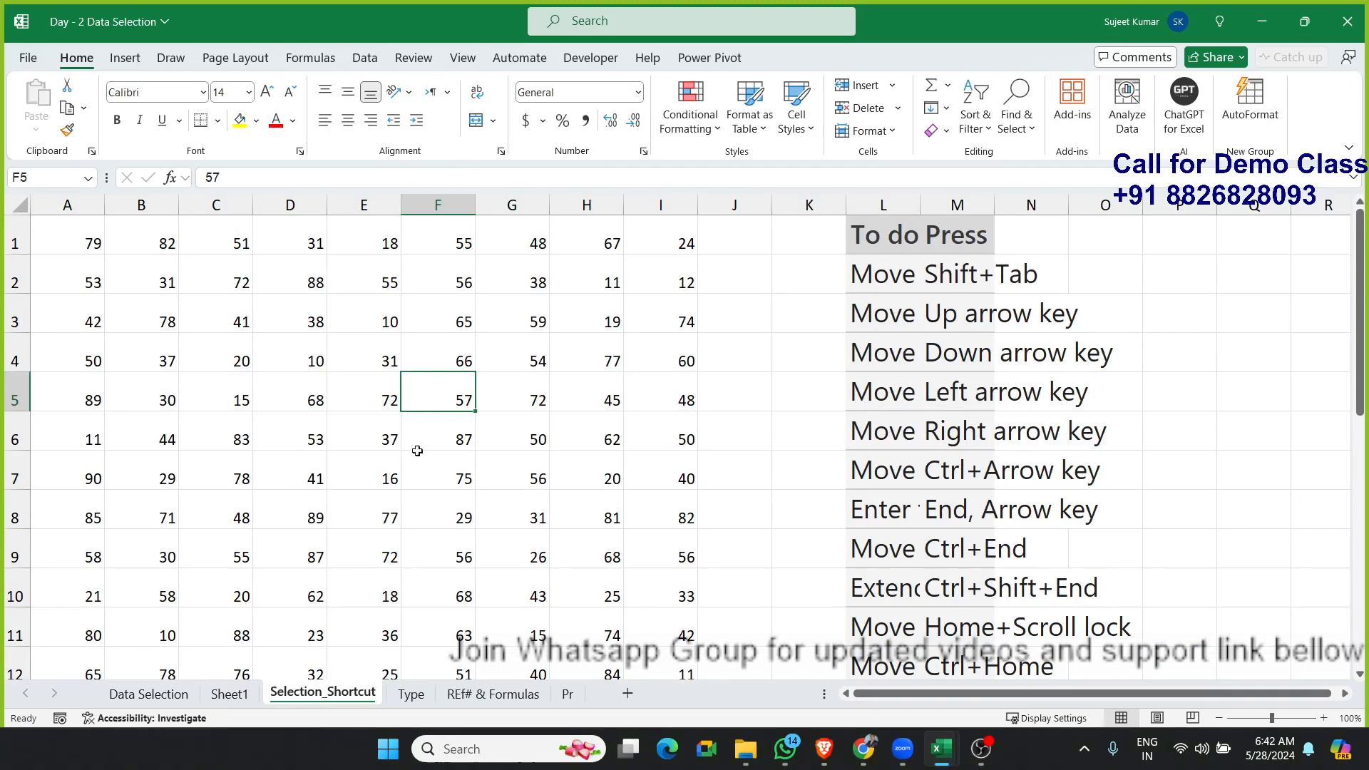
left_click(279, 573)
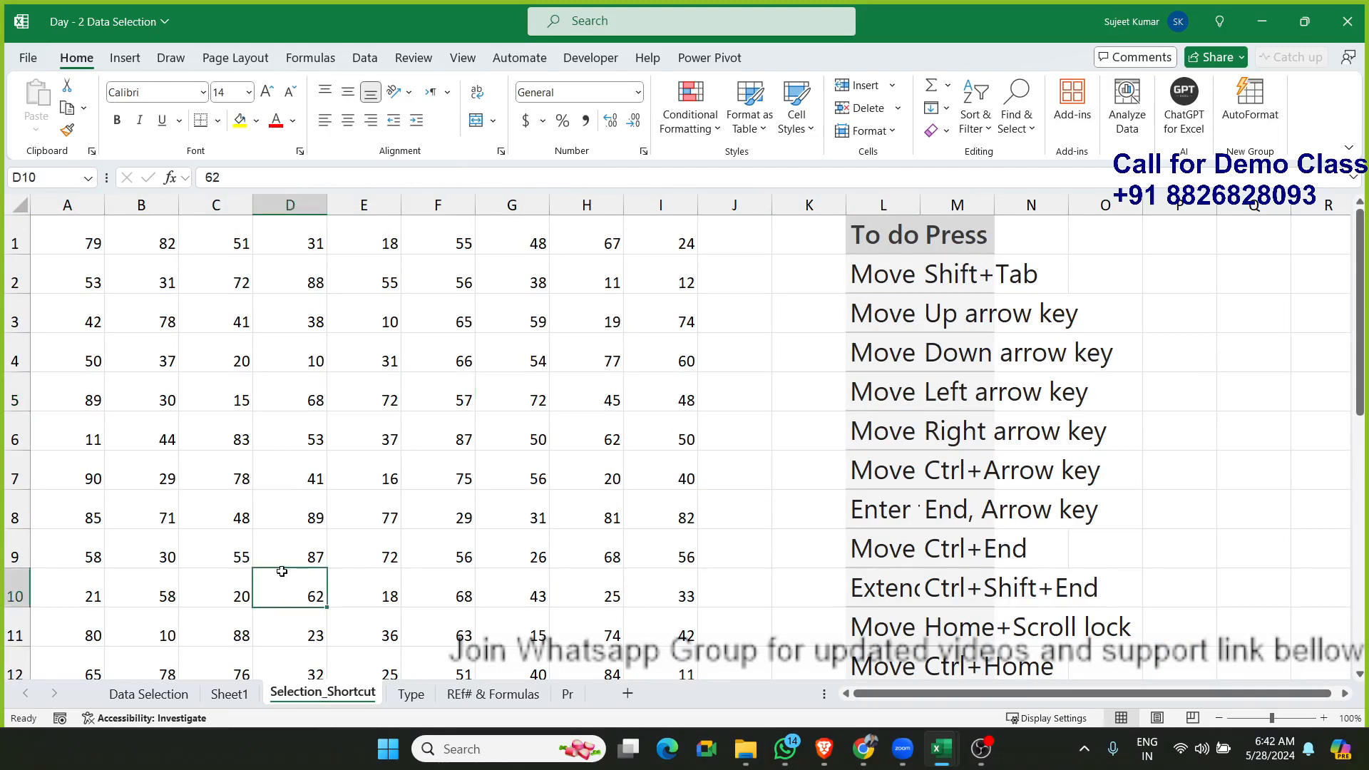
Step: Open and close a blank workbook, and switch to the Data Selection sheet, deselecting its data
key("ctrl+n")
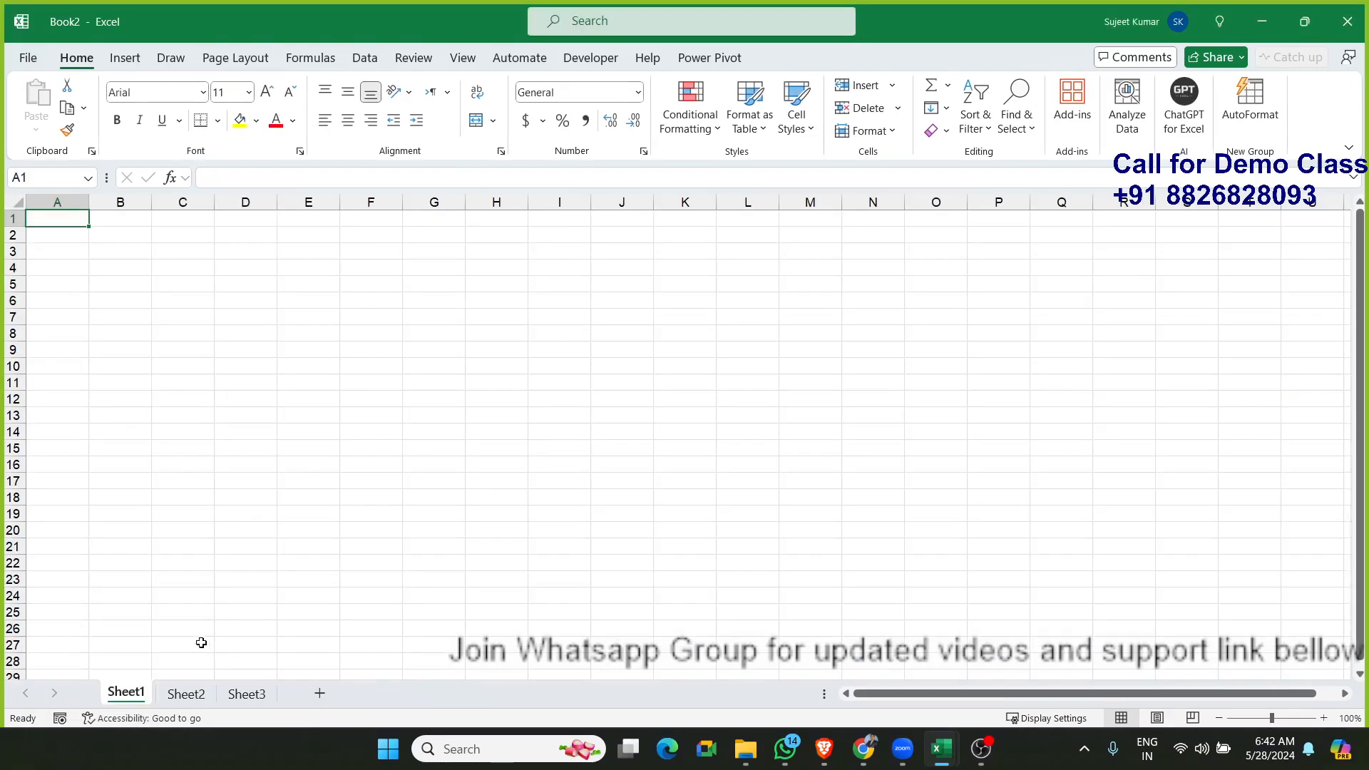
key("ctrl+w")
left_click(184, 692)
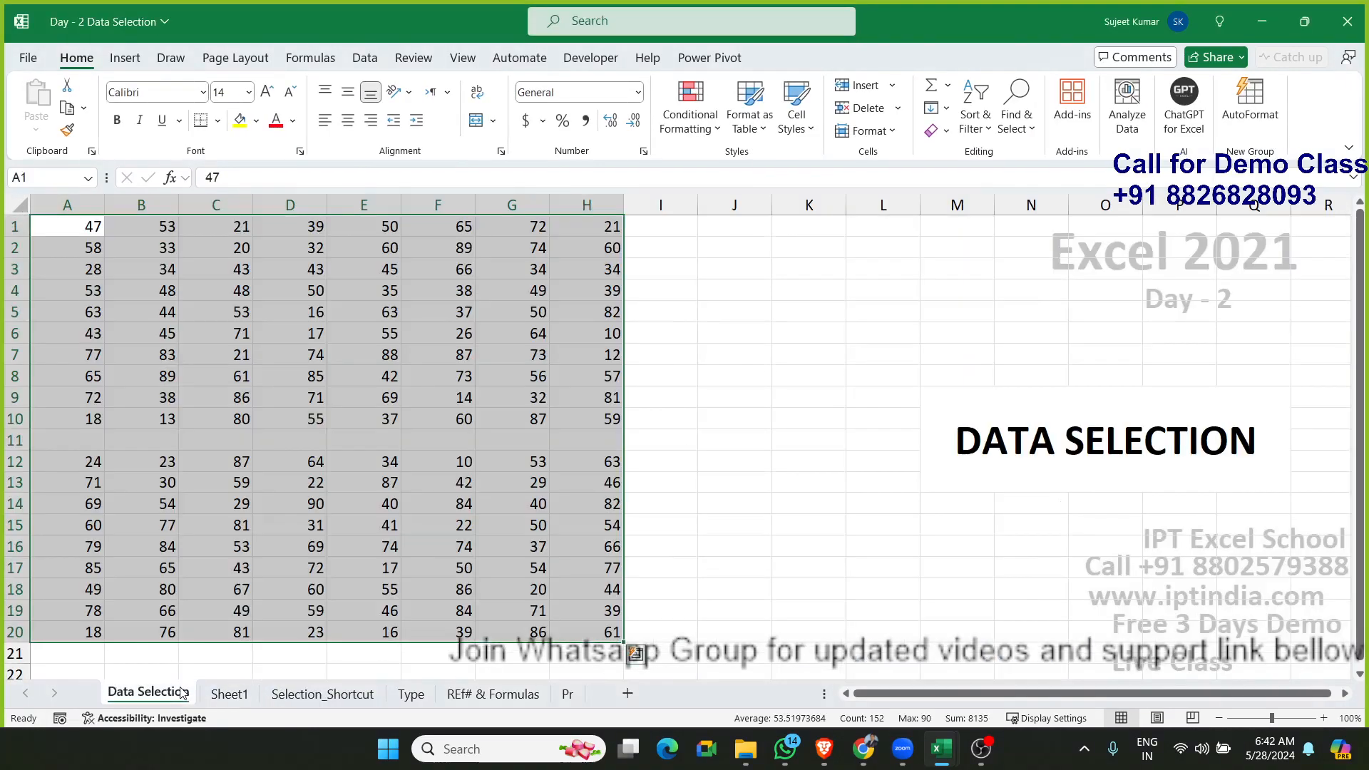
left_click(167, 328)
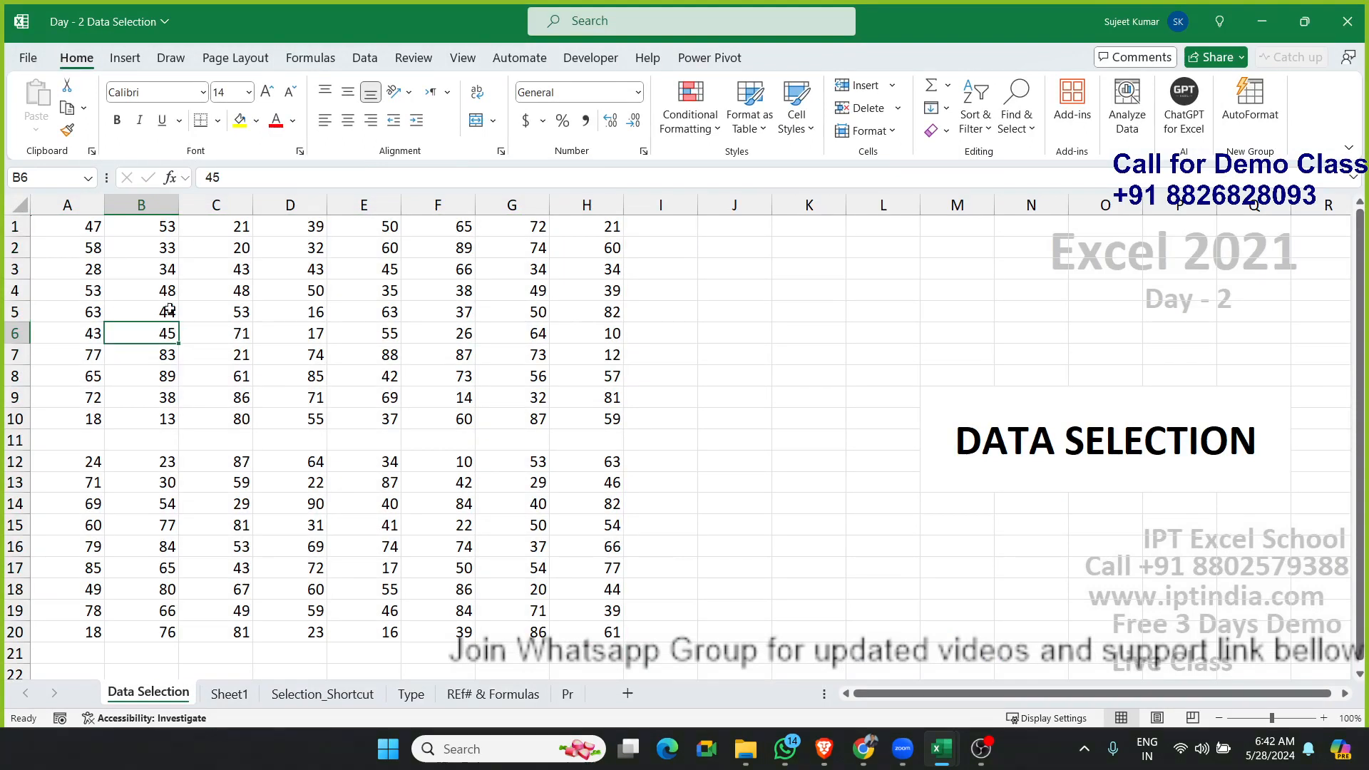
Step: Select the non-adjacent cells A3, B7, C8, C4, E4, D8 and F9 together
left_click(97, 264)
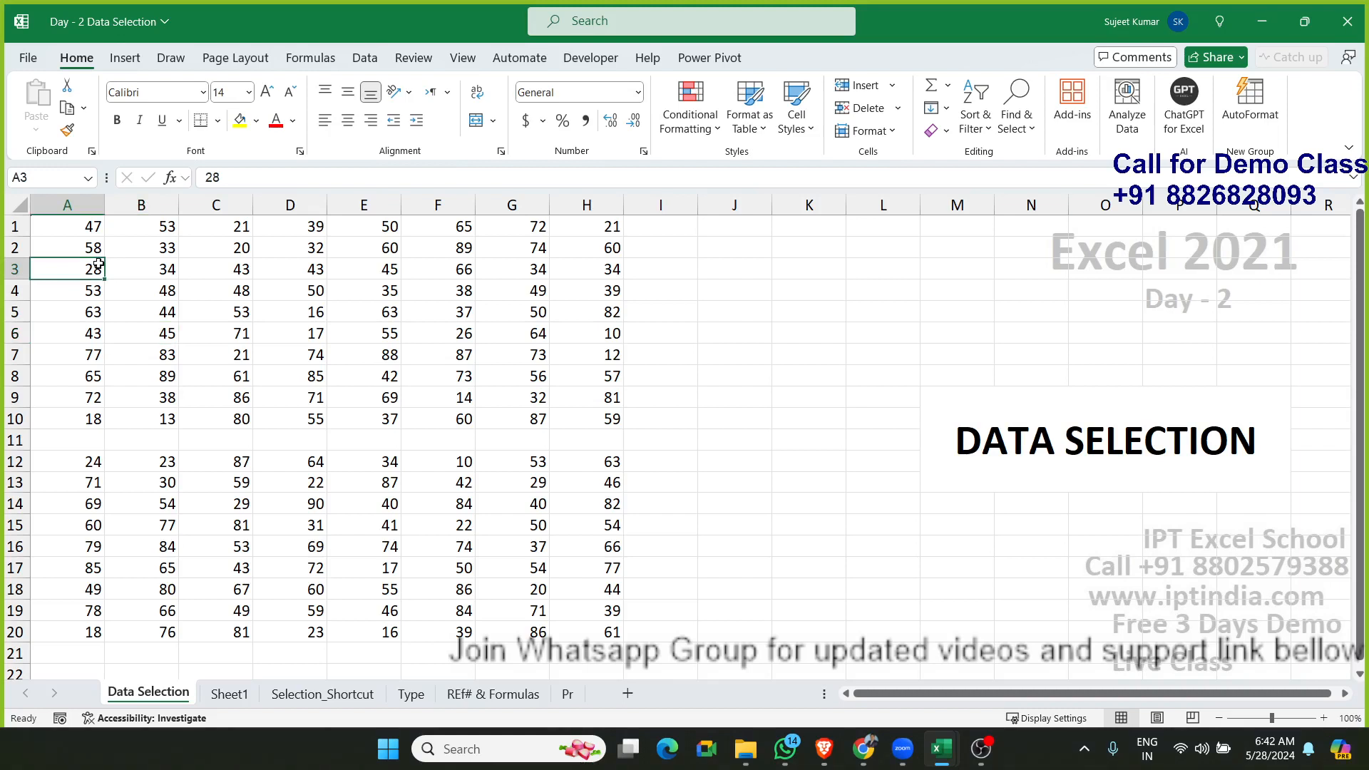
left_click(139, 351, "ctrl")
left_click(223, 378, "ctrl")
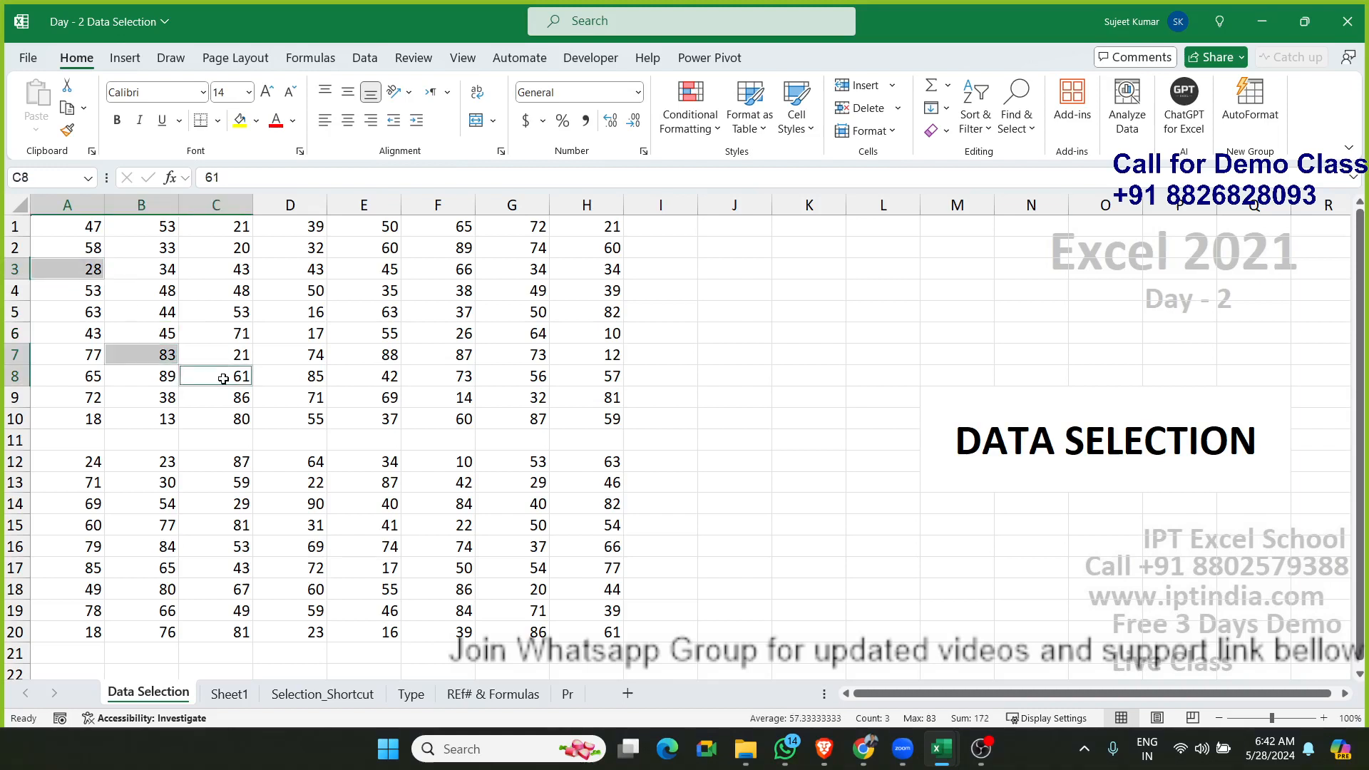
left_click(239, 295, "ctrl")
left_click(342, 295, "ctrl")
left_click(323, 369, "ctrl")
left_click(442, 397, "ctrl")
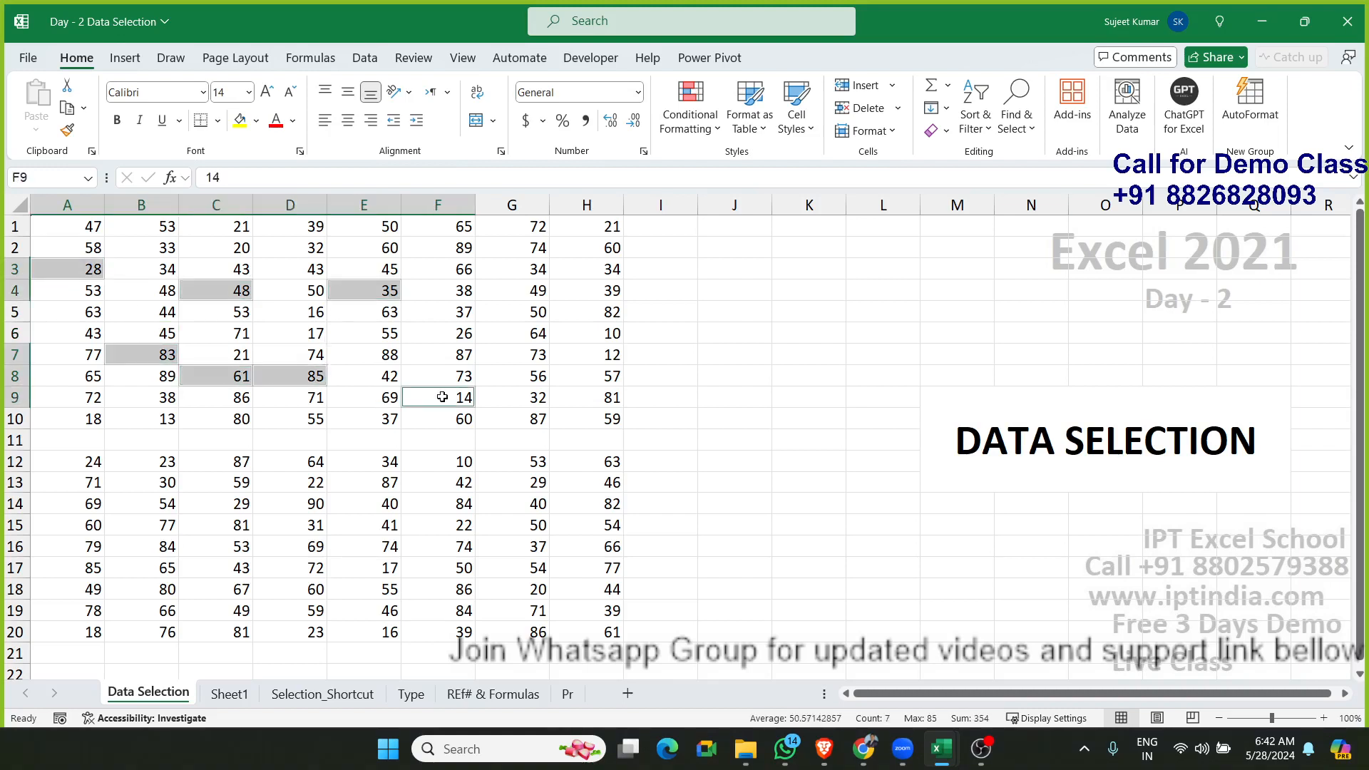
Step: Add cells G6, G2, E1, D13, E15, G14, H16 and B16 to the existing multi-cell selection
left_click(531, 339, "ctrl")
left_click(493, 251, "ctrl")
left_click(368, 230, "ctrl")
left_click(275, 474, "ctrl")
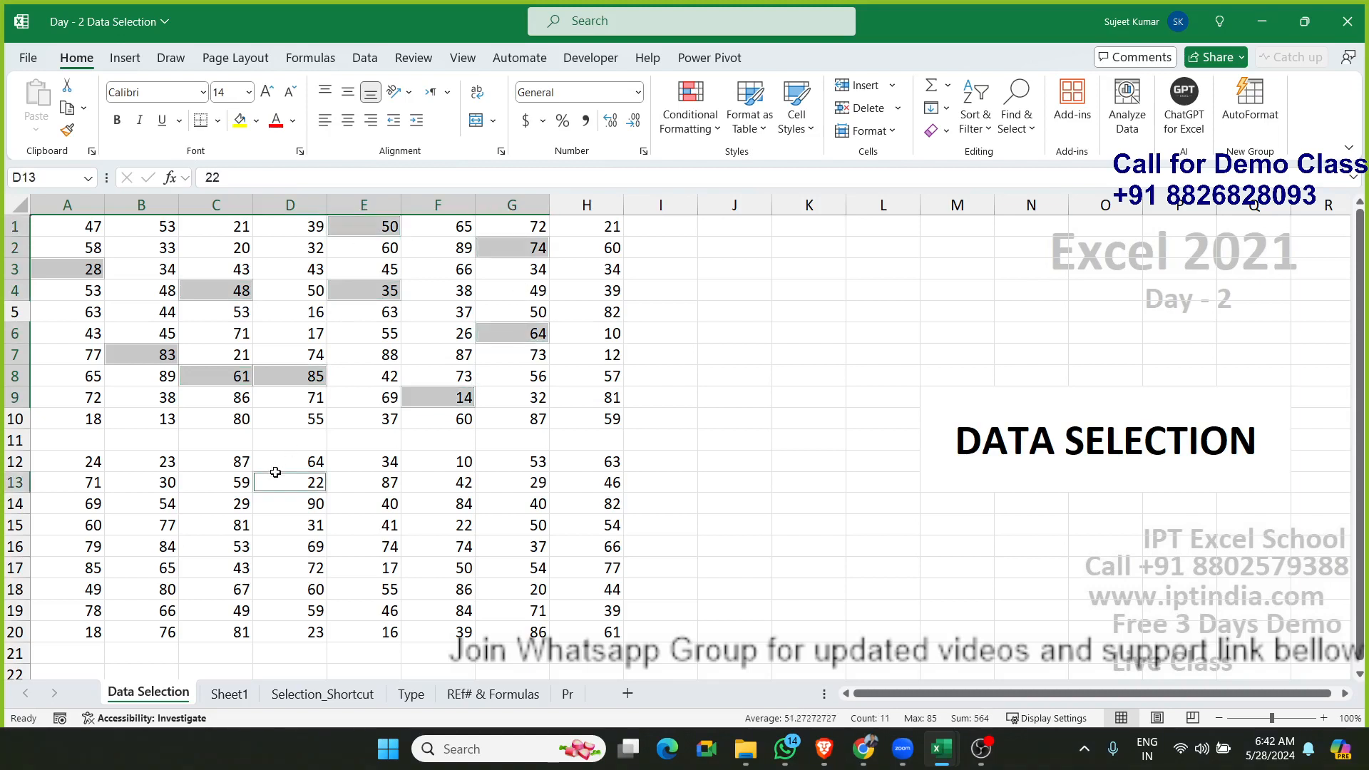
left_click(346, 527, "ctrl")
left_click(492, 507, "ctrl")
left_click(615, 548, "ctrl")
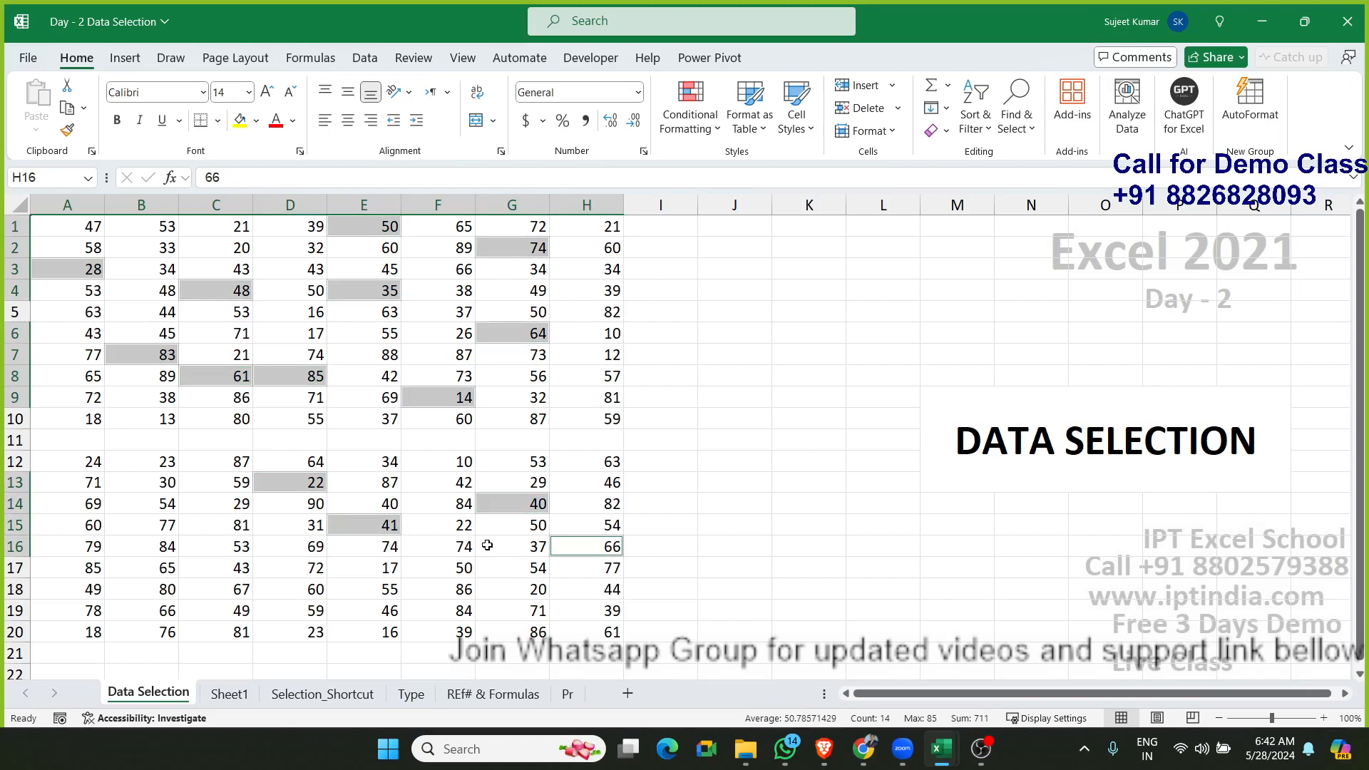
left_click(152, 543, "ctrl")
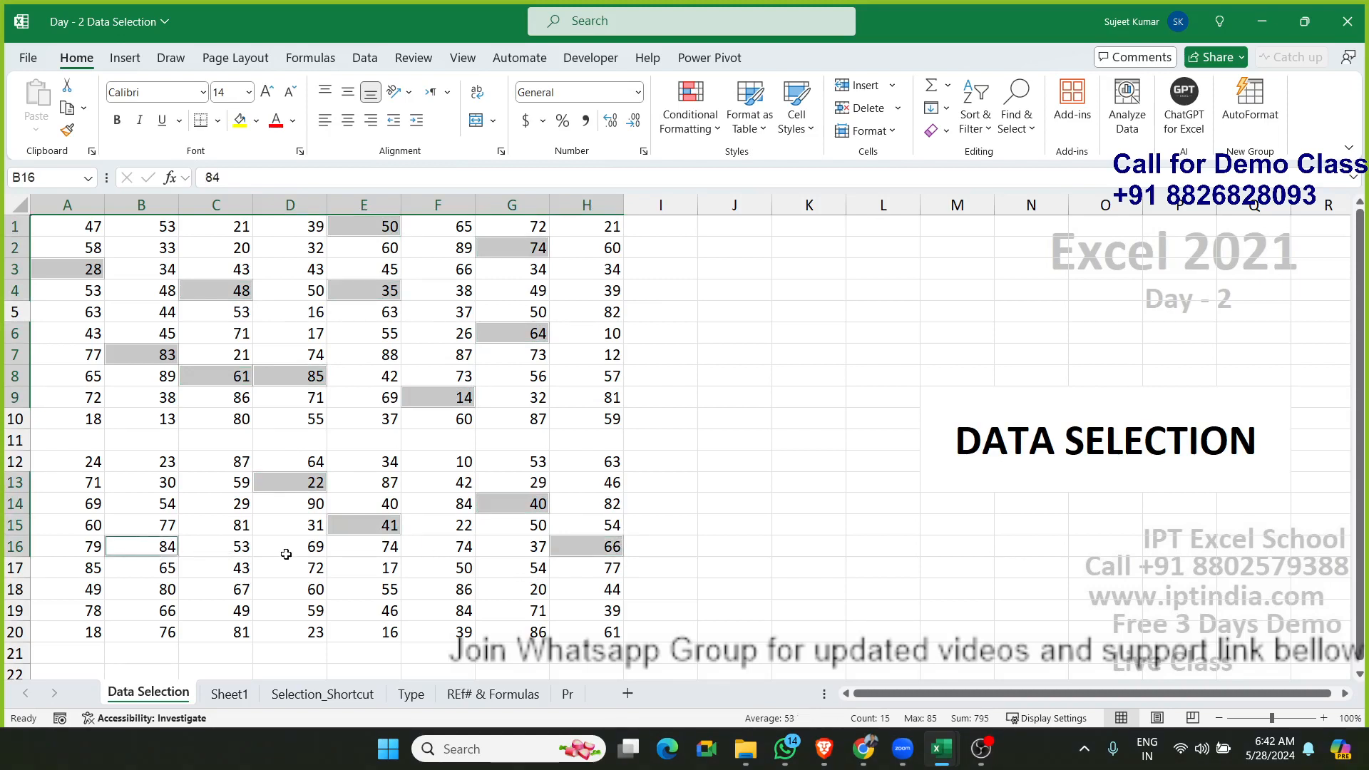
Step: Try to copy the scattered cells as one selection, and deselect them by choosing D6
key("ctrl+c")
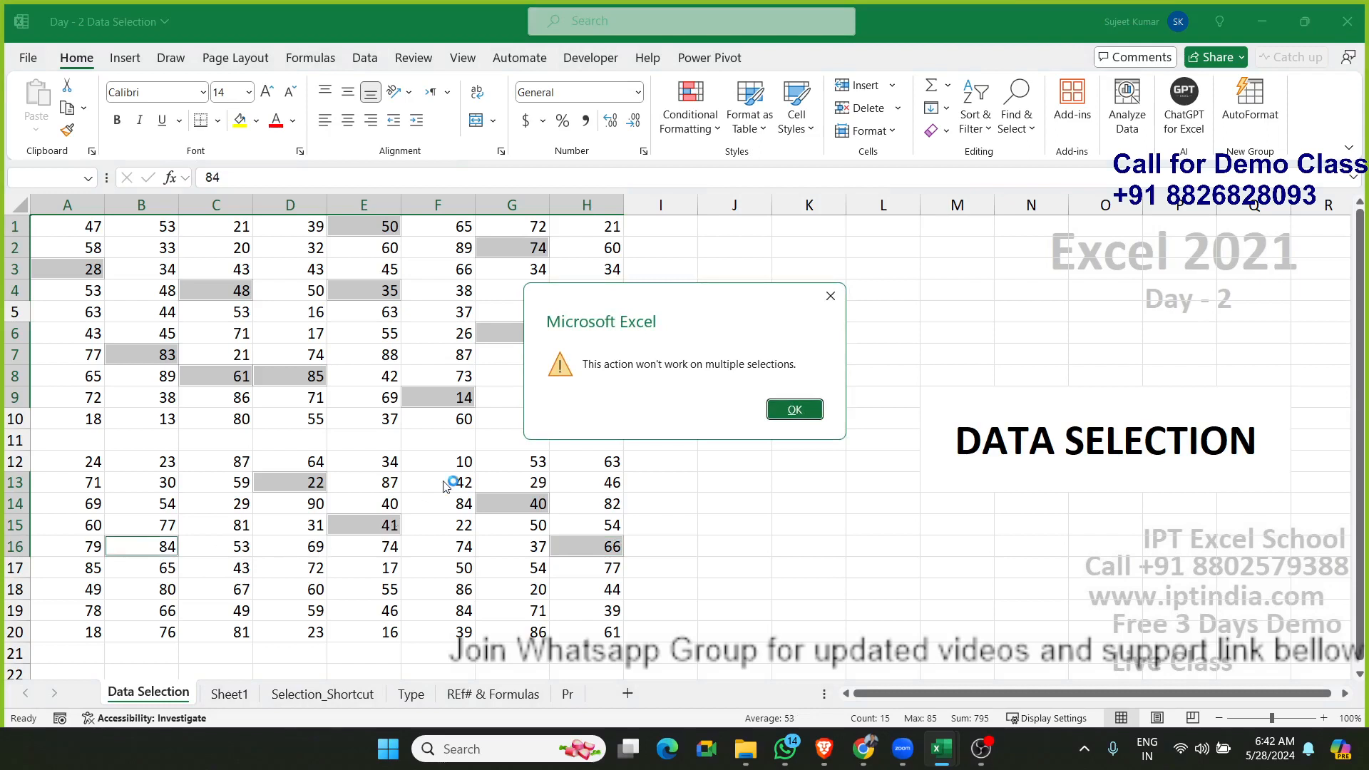
left_click(792, 412)
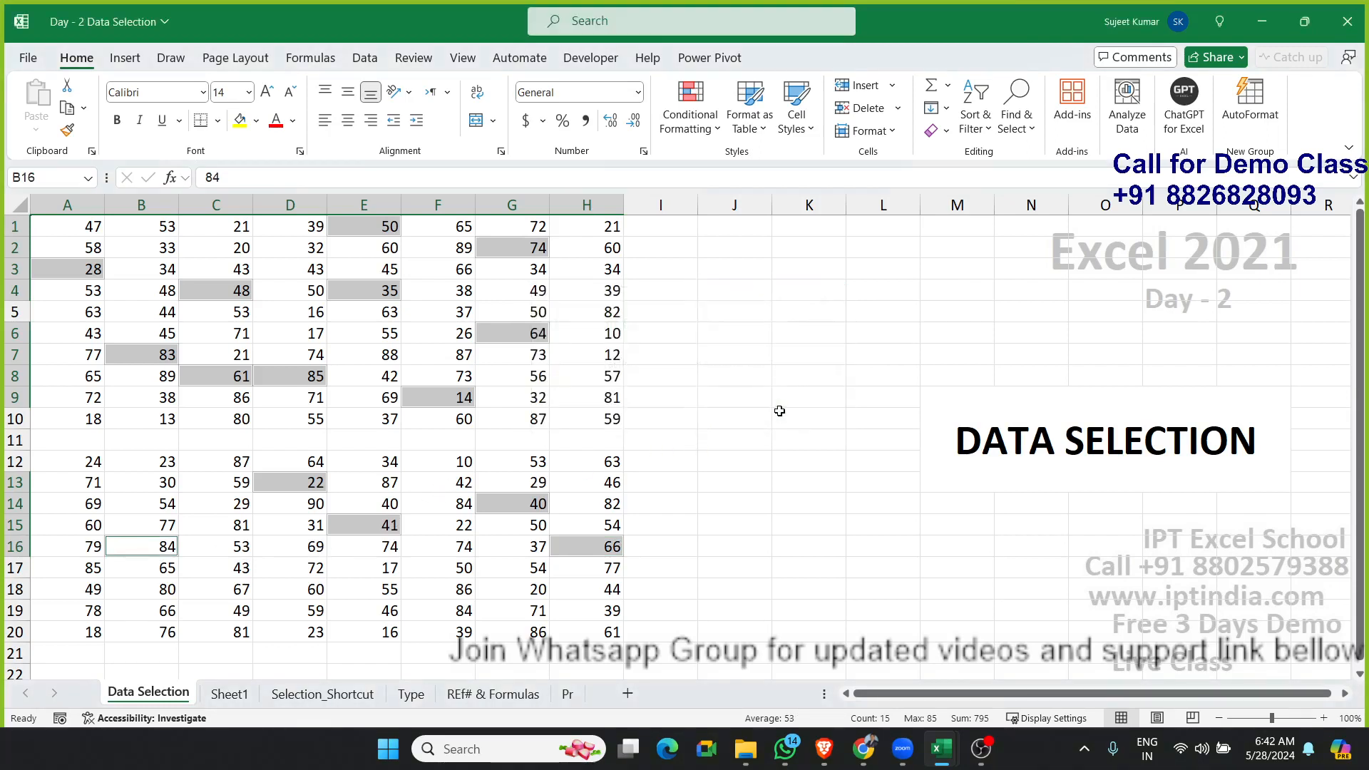
left_click(270, 326)
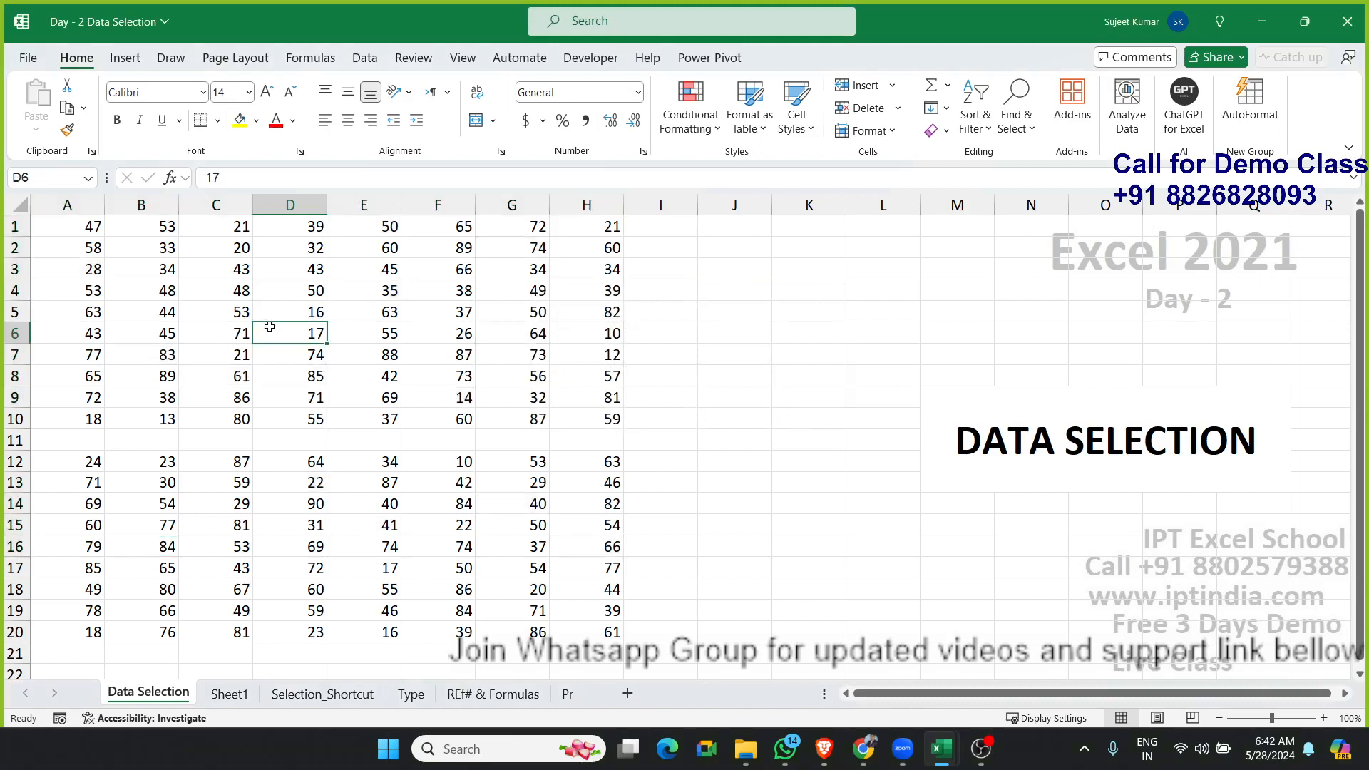
Step: Select A2, C2, E2 and G2 together and copy them, cancelling the copy and clearing the selection at E5
left_click(75, 249)
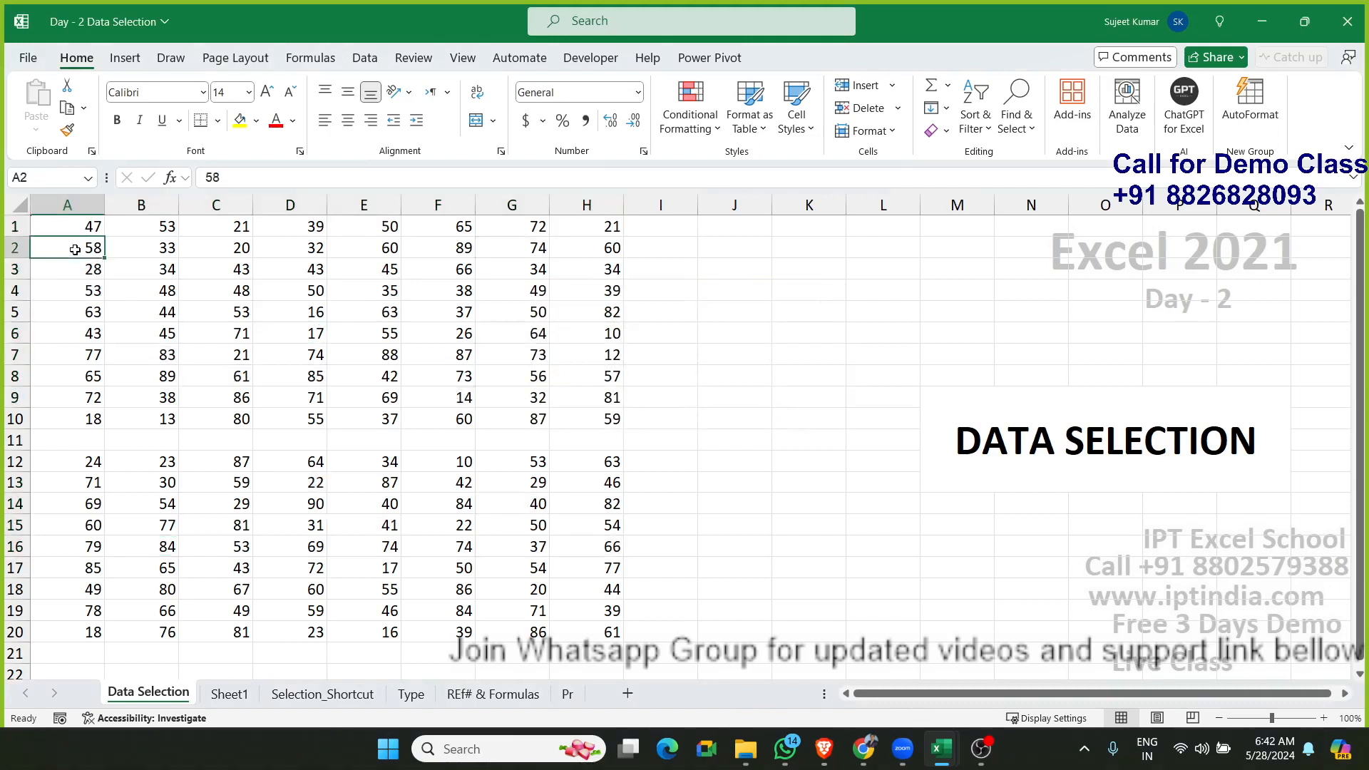
left_click(233, 247, "ctrl")
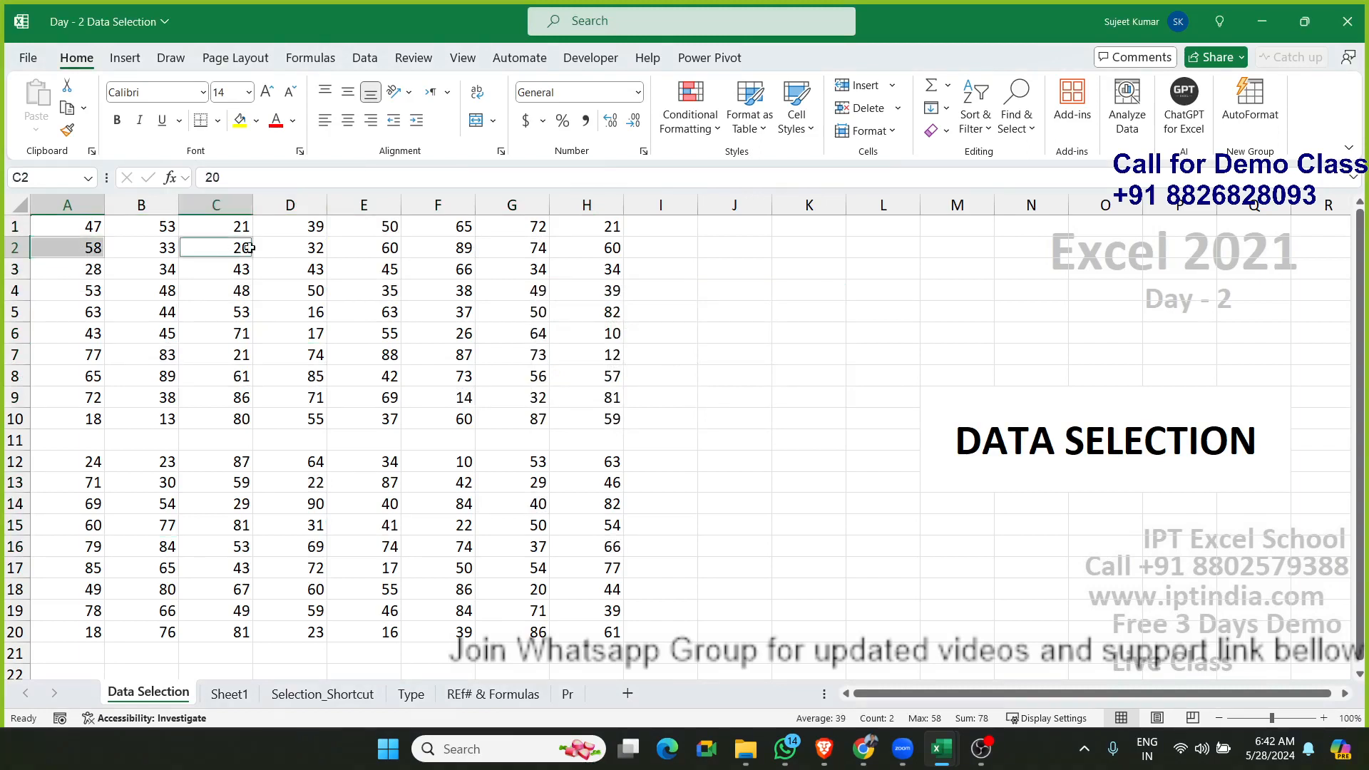
left_click(370, 246, "ctrl")
left_click(522, 248, "ctrl")
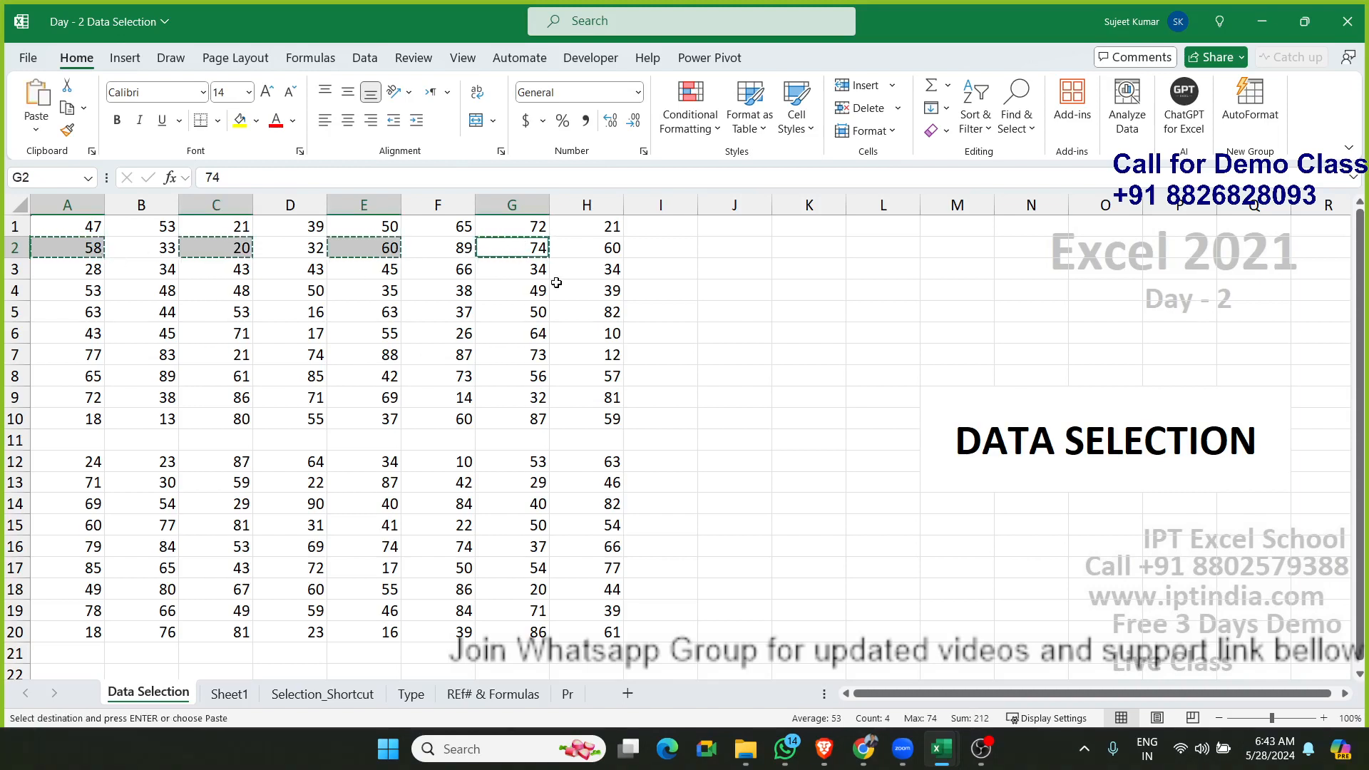
key("Escape")
left_click(351, 309)
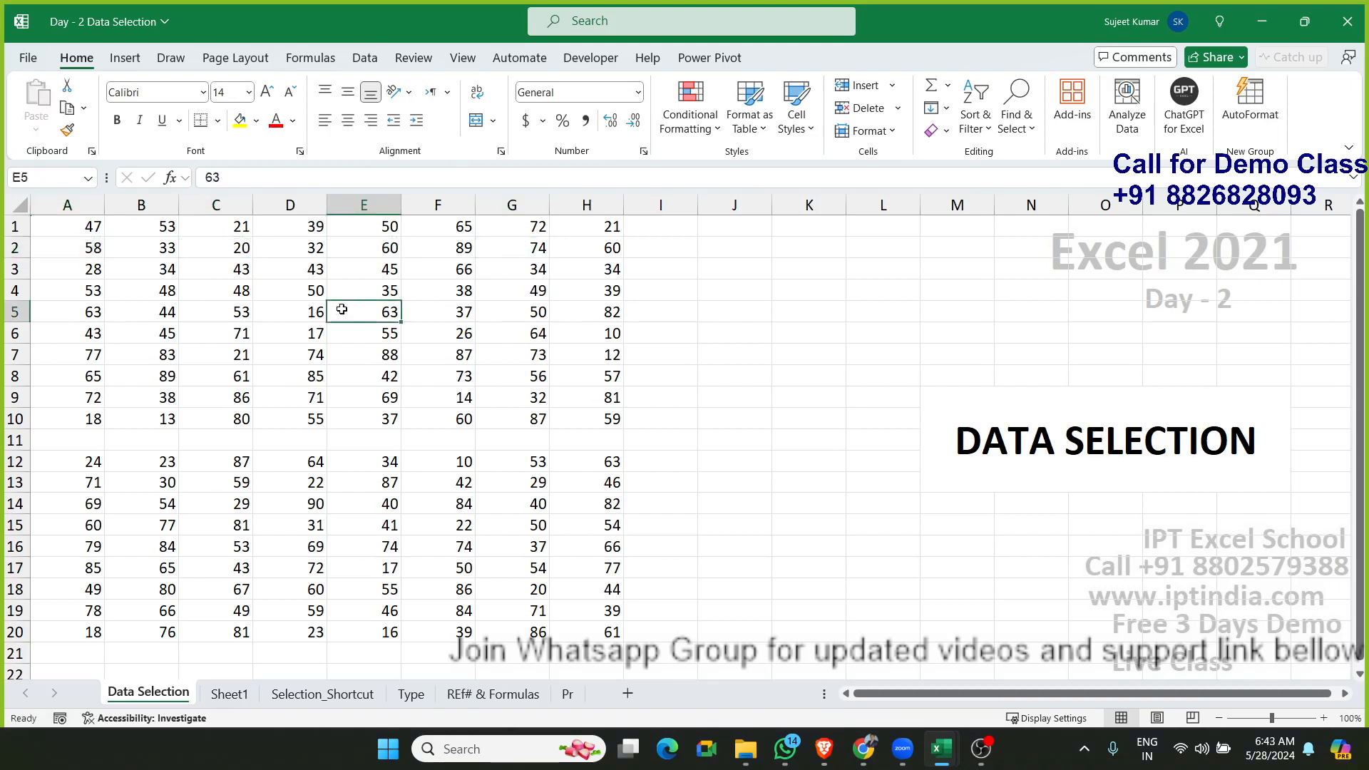
Step: Select the ranges A3:A5, D3:D5 and F3:F5 together, copy them, and cancel the copy
left_click_drag(74, 271, 70, 306)
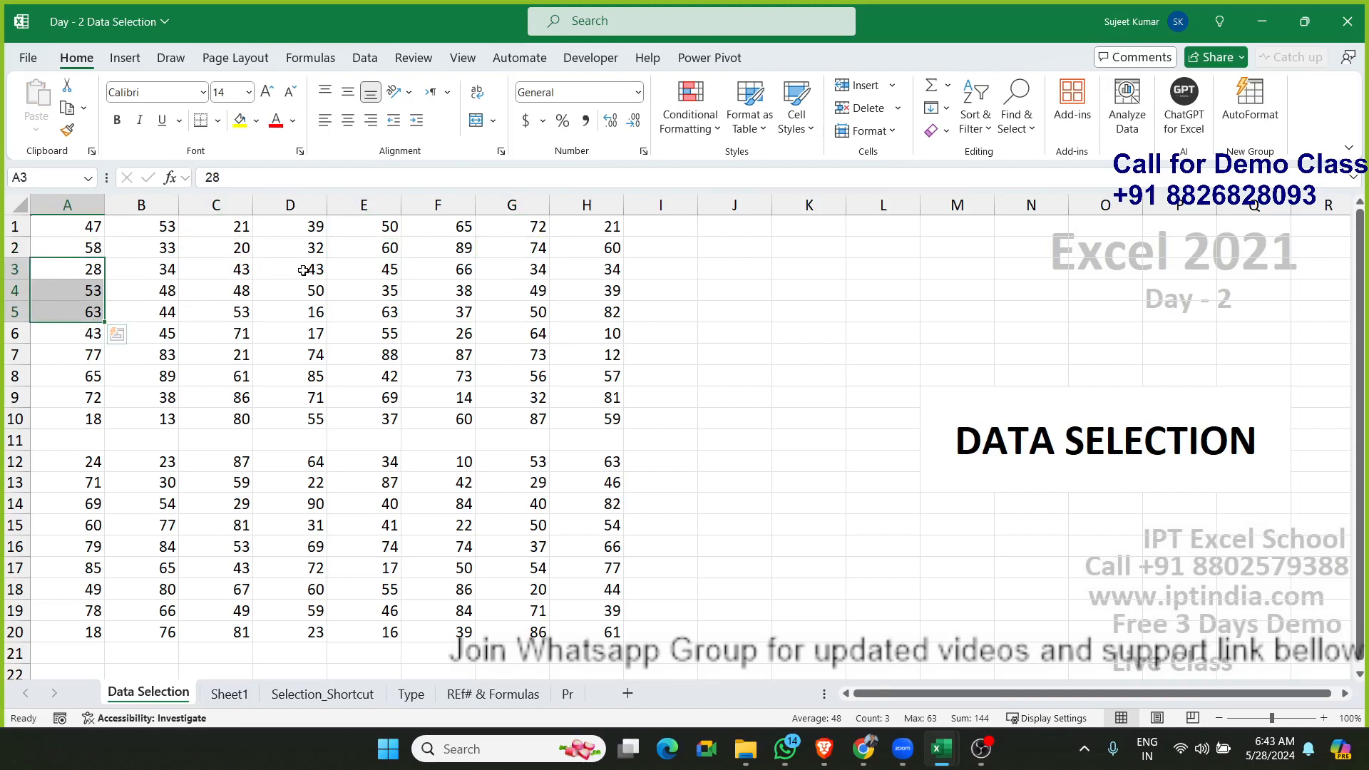
left_click_drag(303, 270, 298, 312)
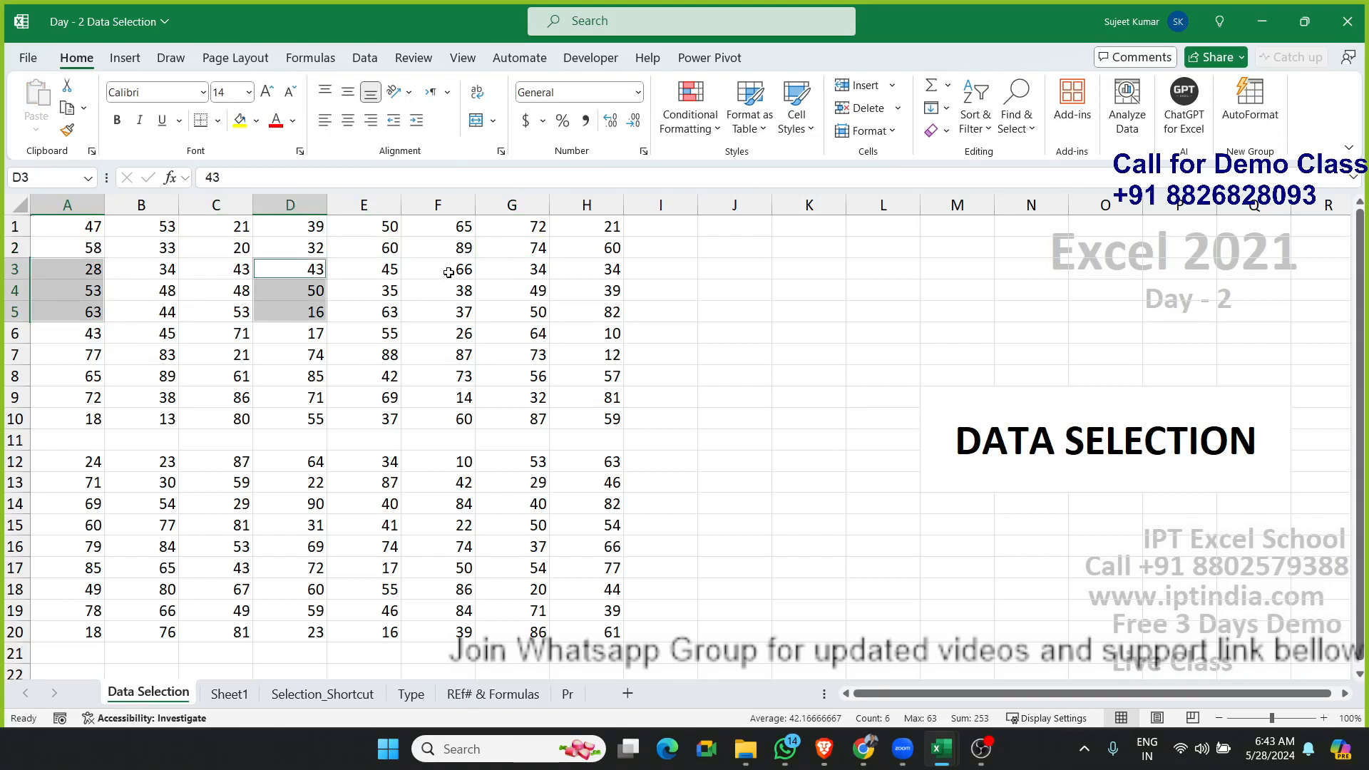
left_click_drag(448, 272, 449, 310)
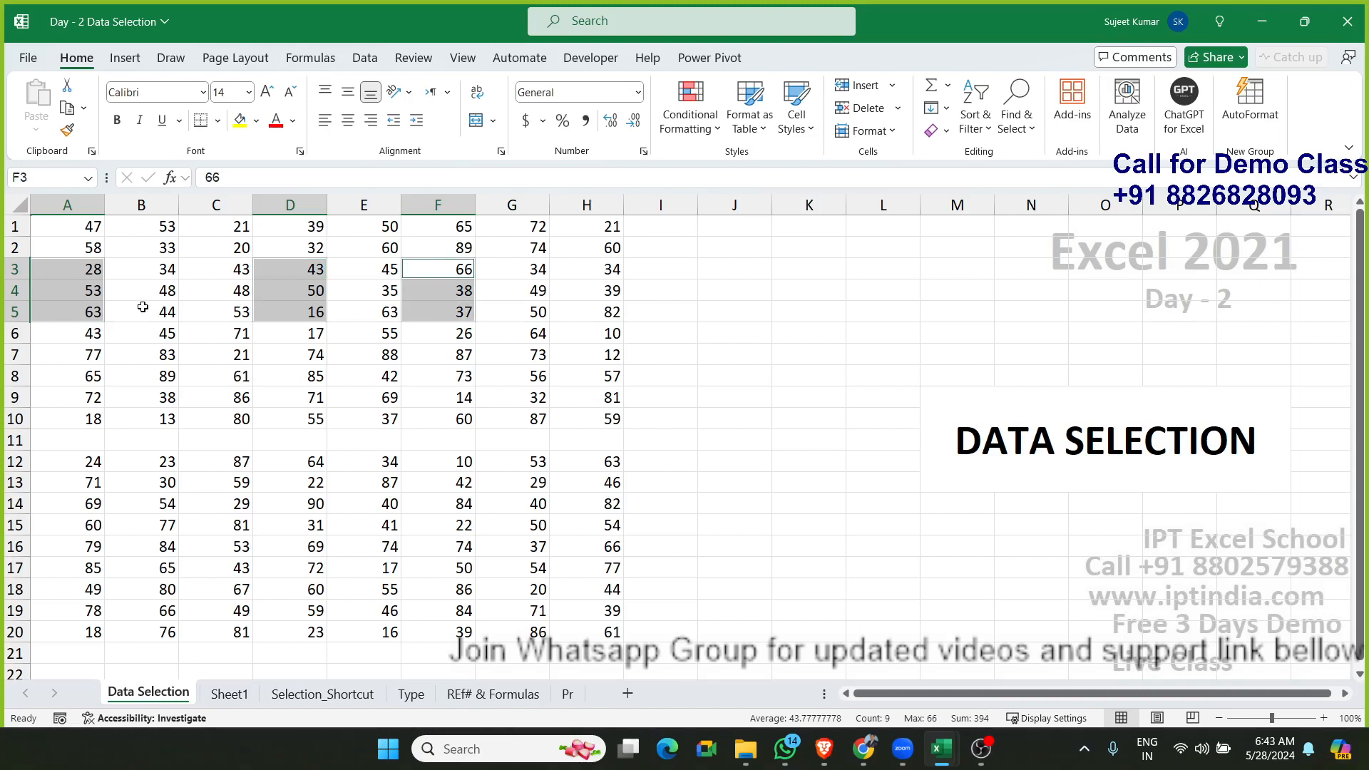
key("ctrl+c")
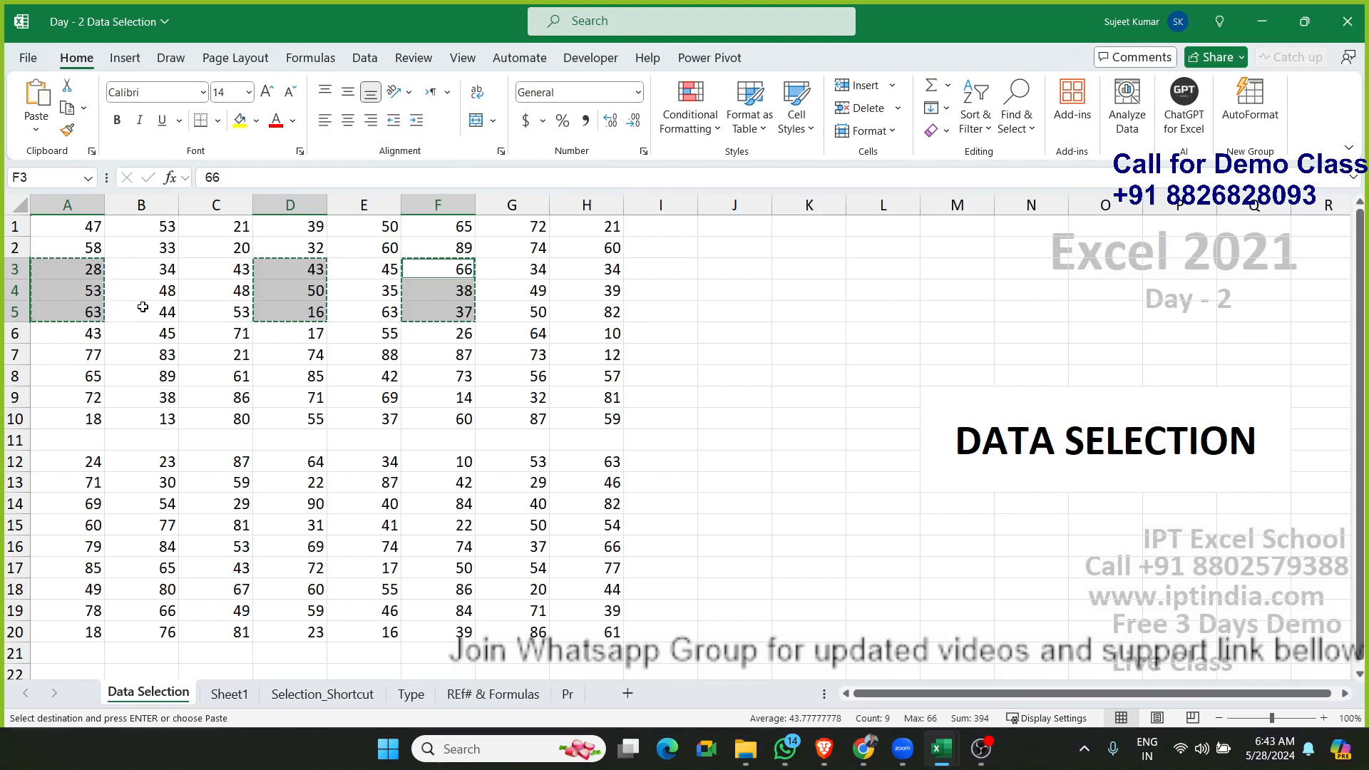
key("Escape")
Step: Try to copy B6, C7, C10, D14:D15, E9 and E5 as one selection, and clear the selection
left_click(143, 332)
left_click(143, 338, "ctrl")
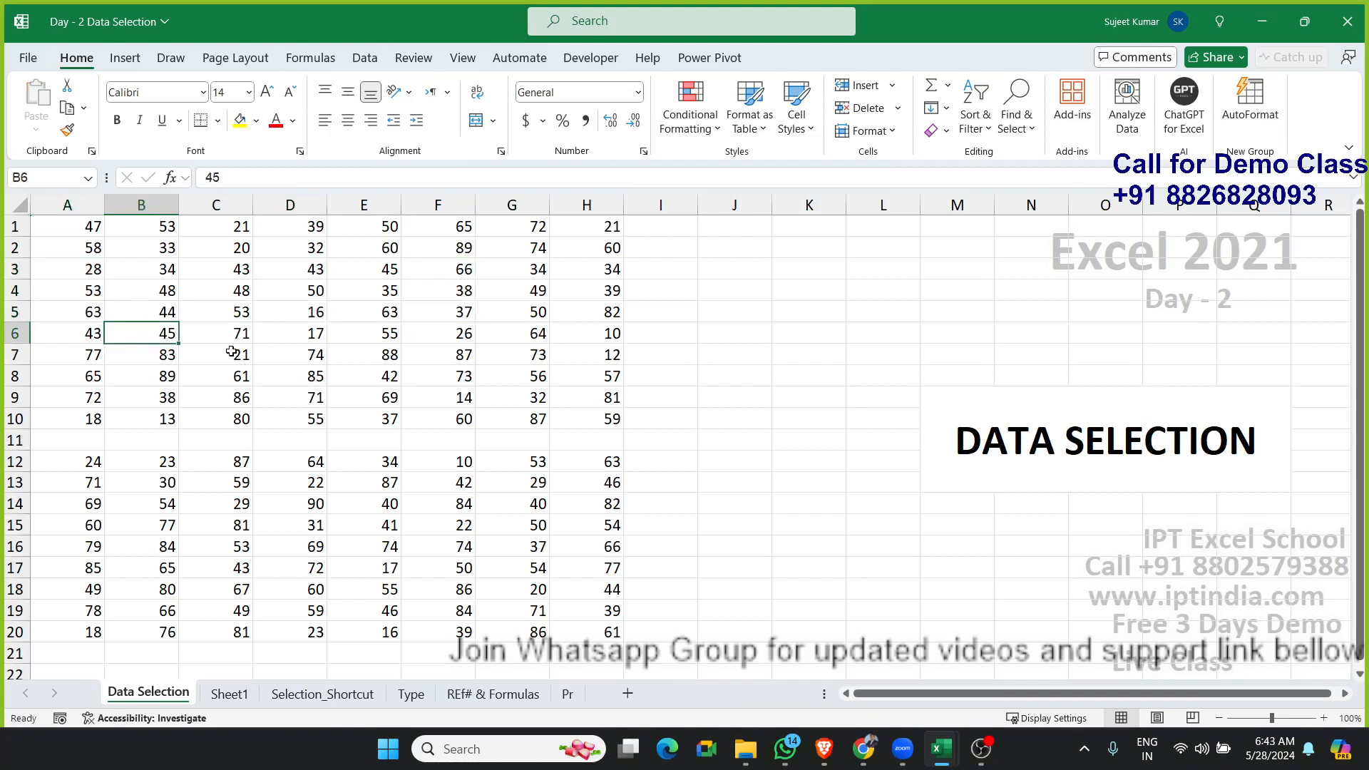
left_click(226, 353, "ctrl")
left_click(211, 419, "ctrl")
left_click_drag(274, 502, 282, 524)
left_click(377, 397, "ctrl")
left_click(376, 305, "ctrl")
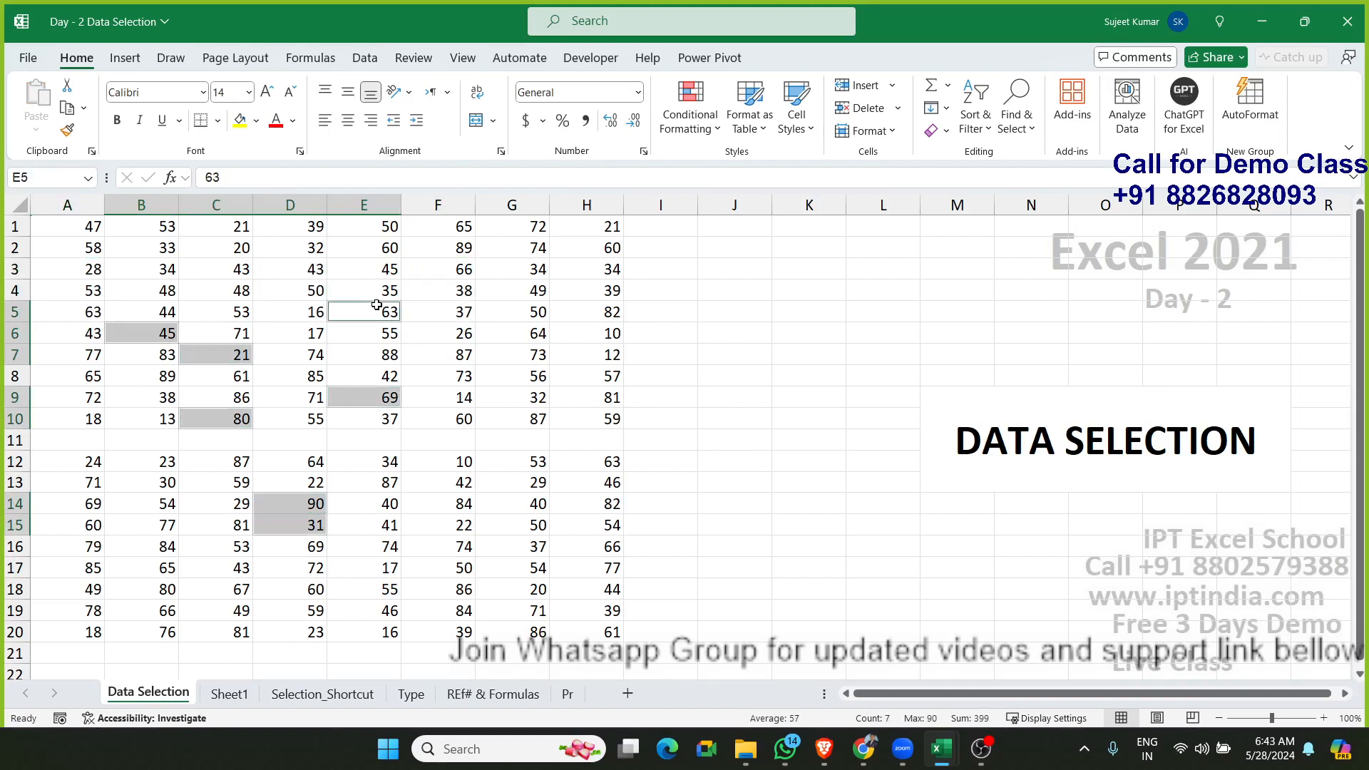
key("ctrl+c")
key("Return")
left_click(323, 347)
Step: Copy cells A3, C3, E3 and G3 together as one multiple selection
left_click(96, 271)
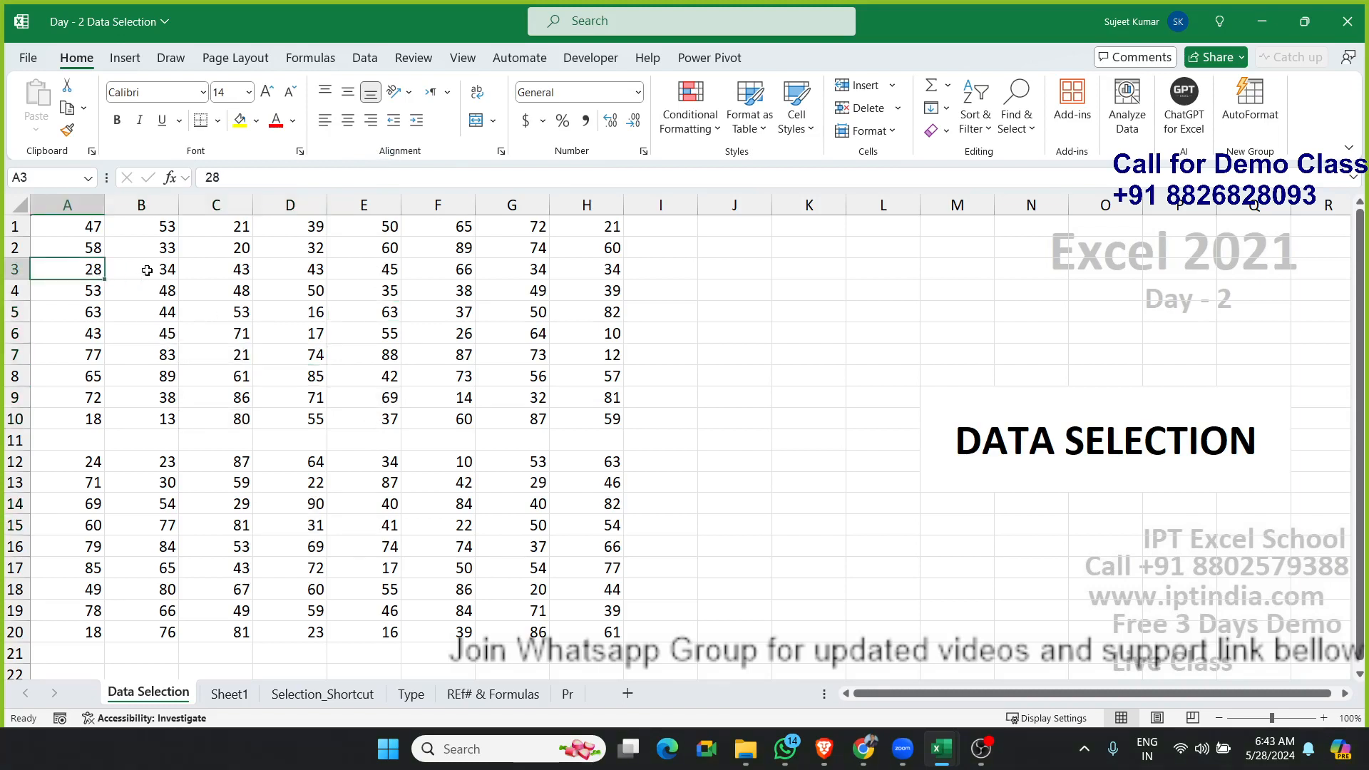
left_click(225, 273, "ctrl")
left_click(369, 271, "ctrl")
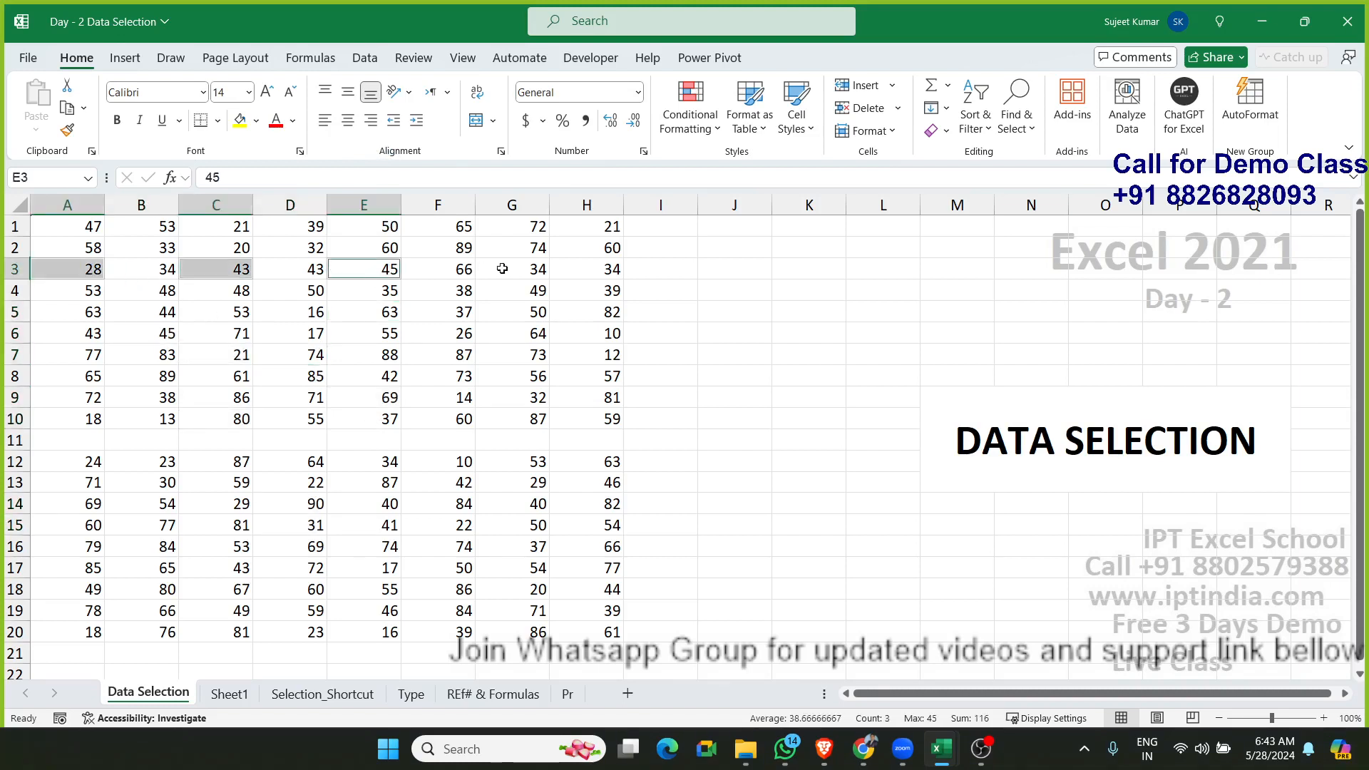
left_click(531, 273, "ctrl")
key("ctrl+c")
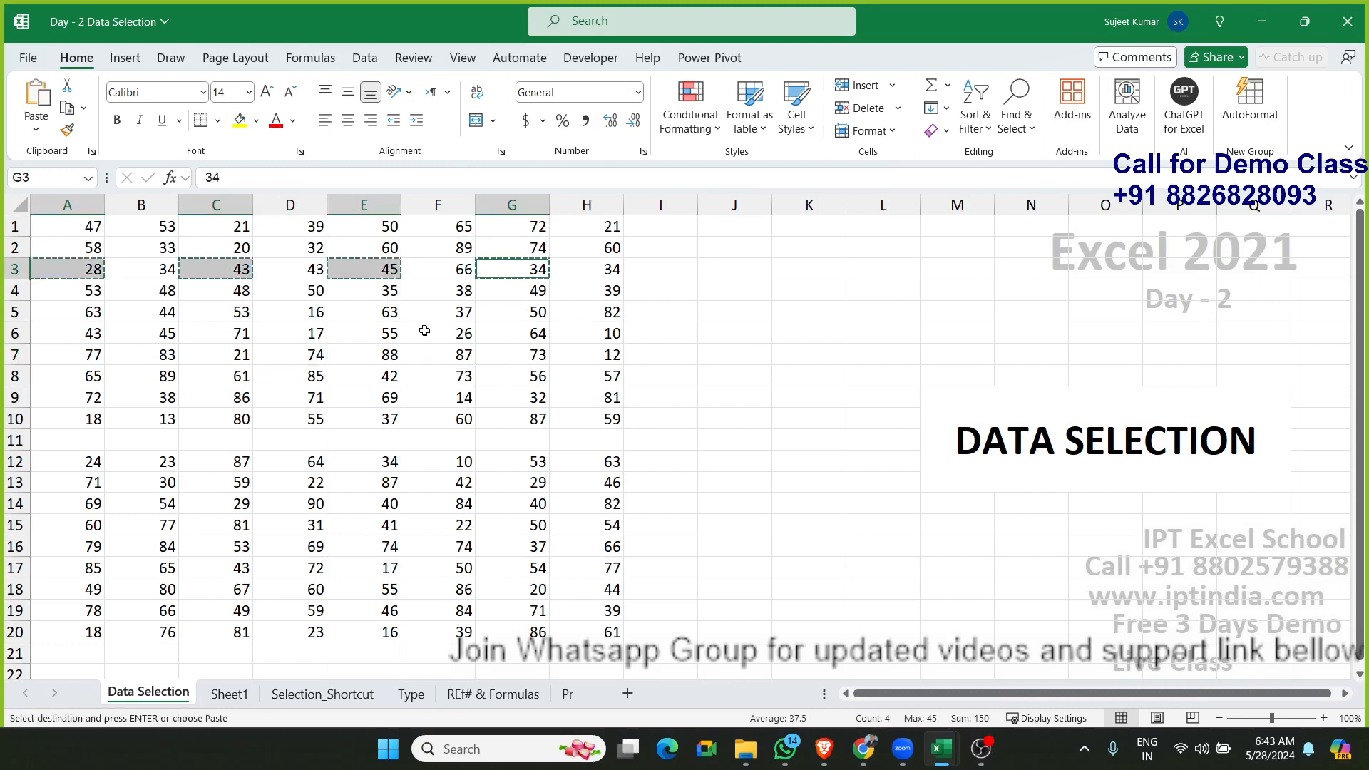
Step: Paste the copied cells starting at J3 and delete the pasted values
left_click(734, 270)
key("ctrl+v")
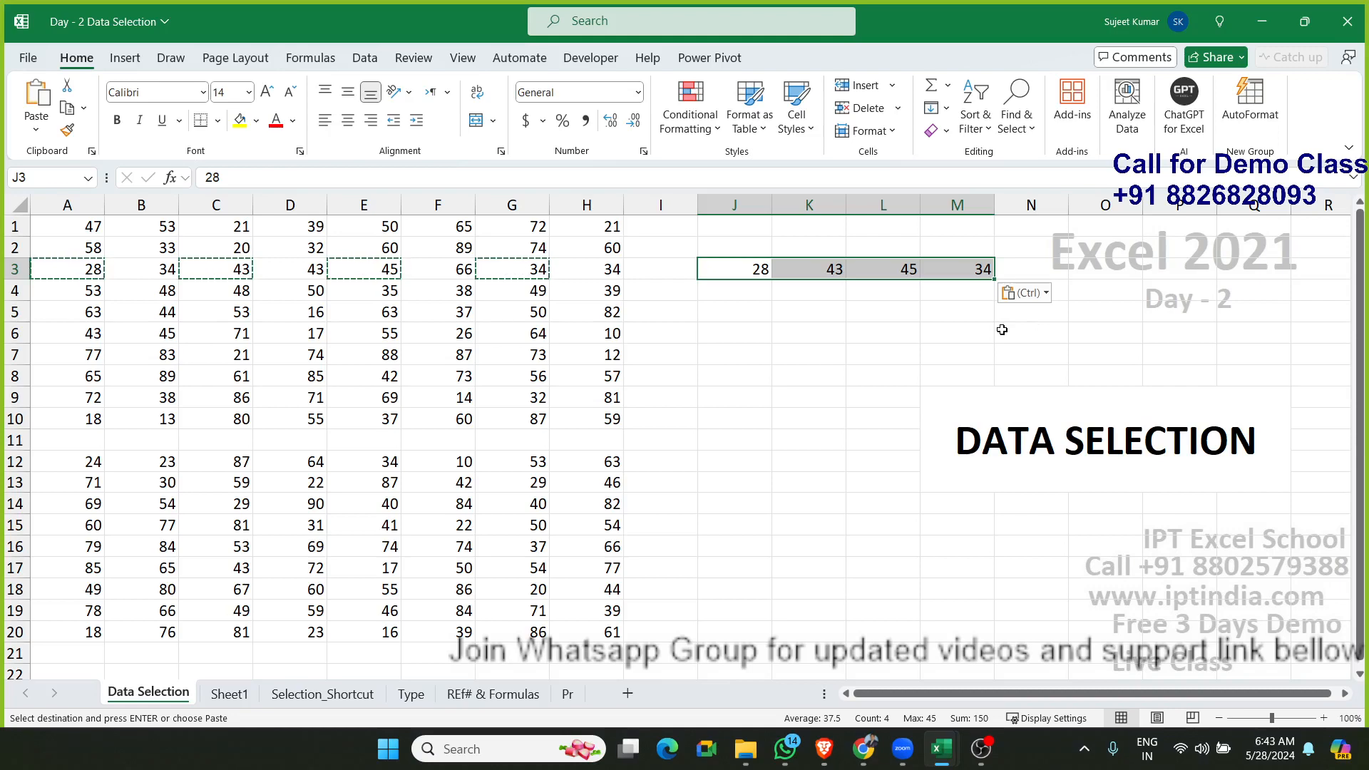
key("Delete")
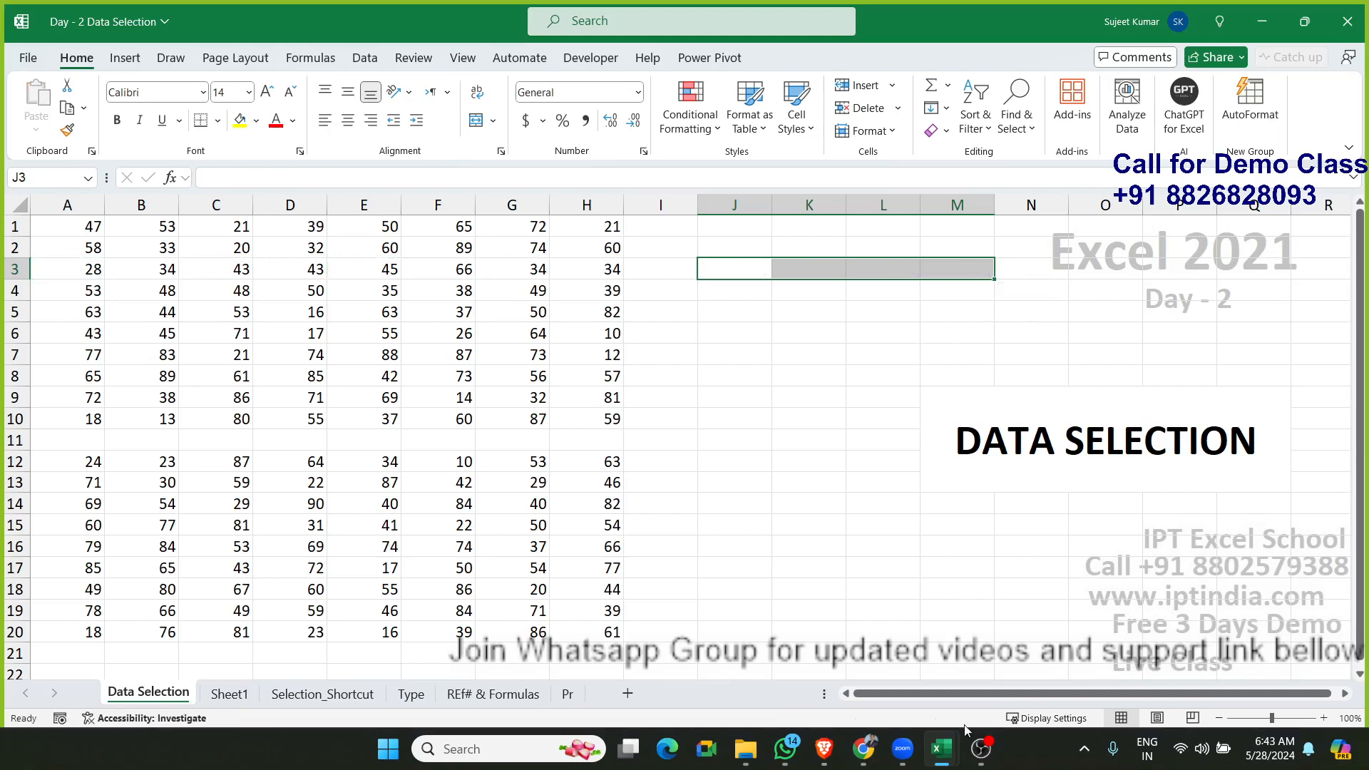
Step: Switch to the Book2 workbook and insert three new worksheets after Sheet1
mouse_move(945, 745)
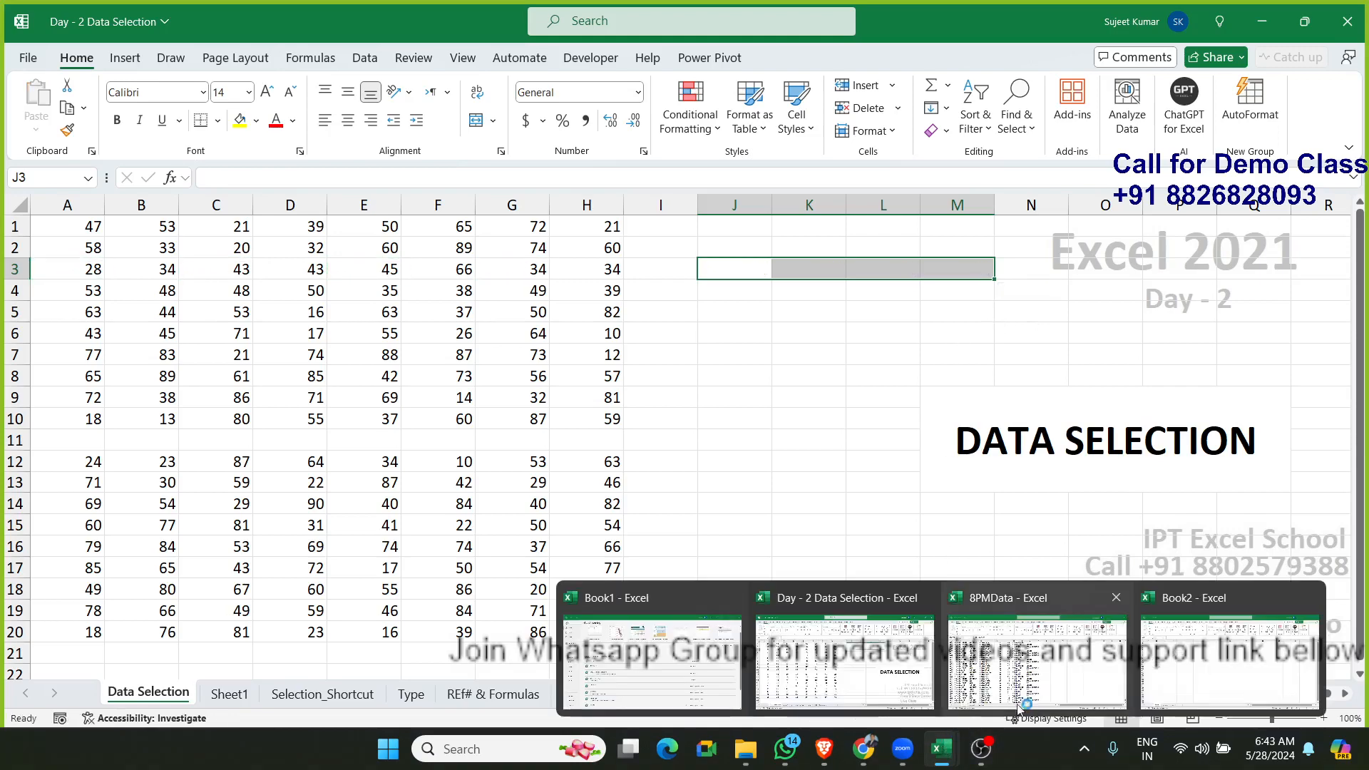
left_click(1159, 672)
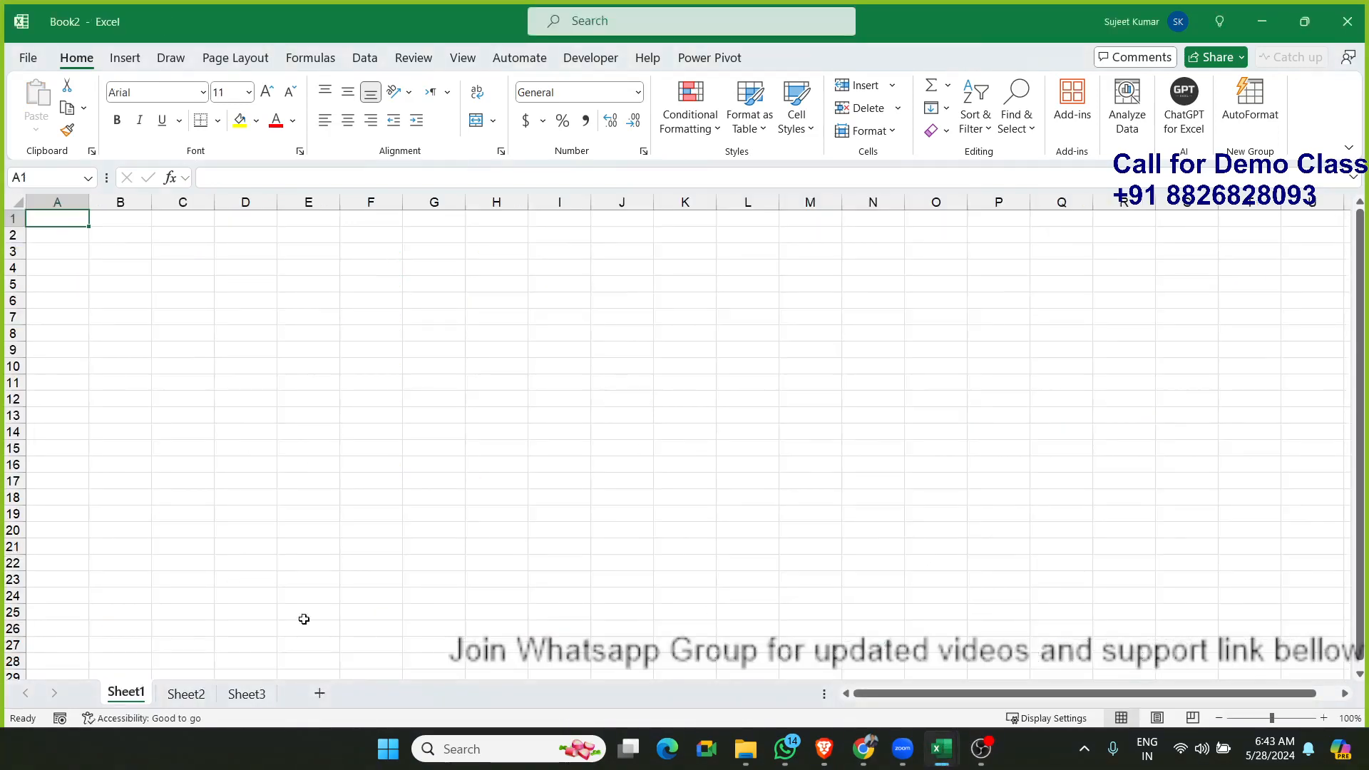
left_click(201, 438)
left_click(320, 693)
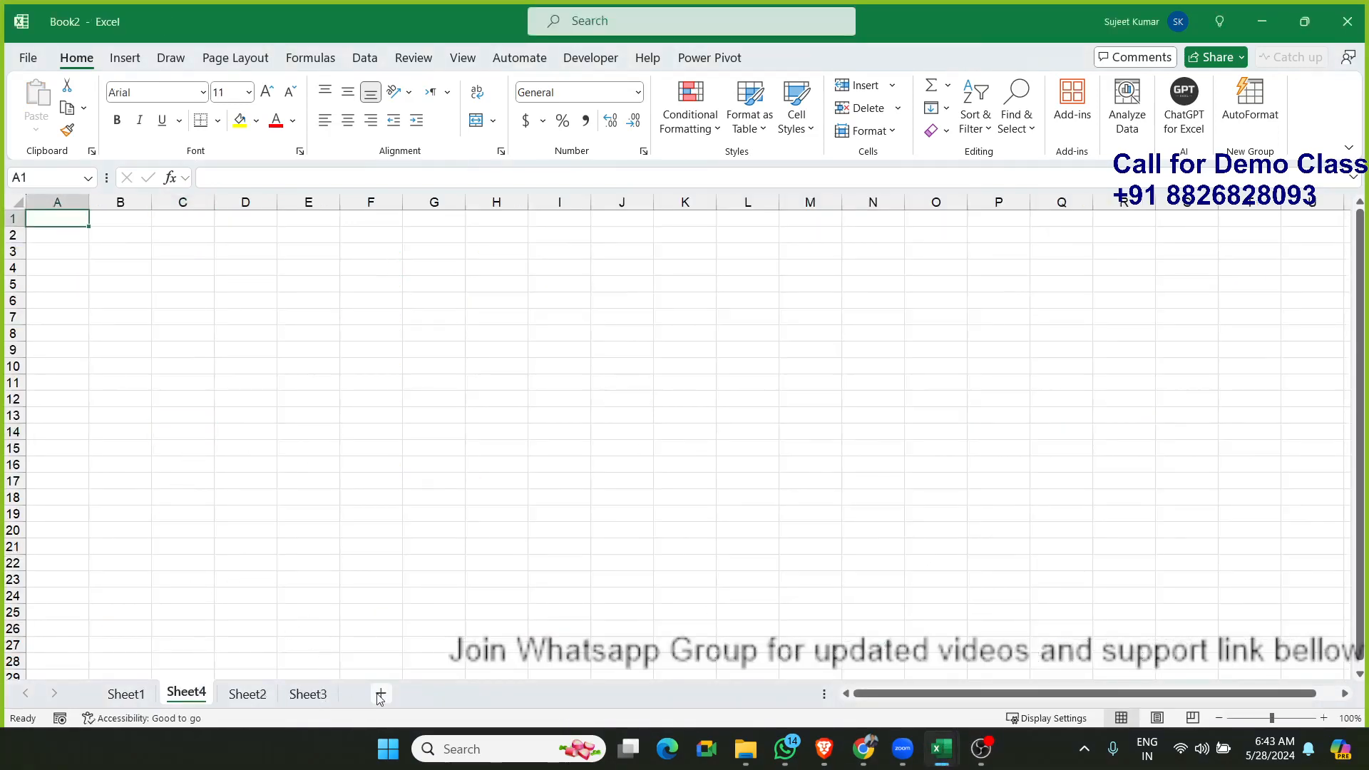
left_click(380, 693)
left_click(441, 693)
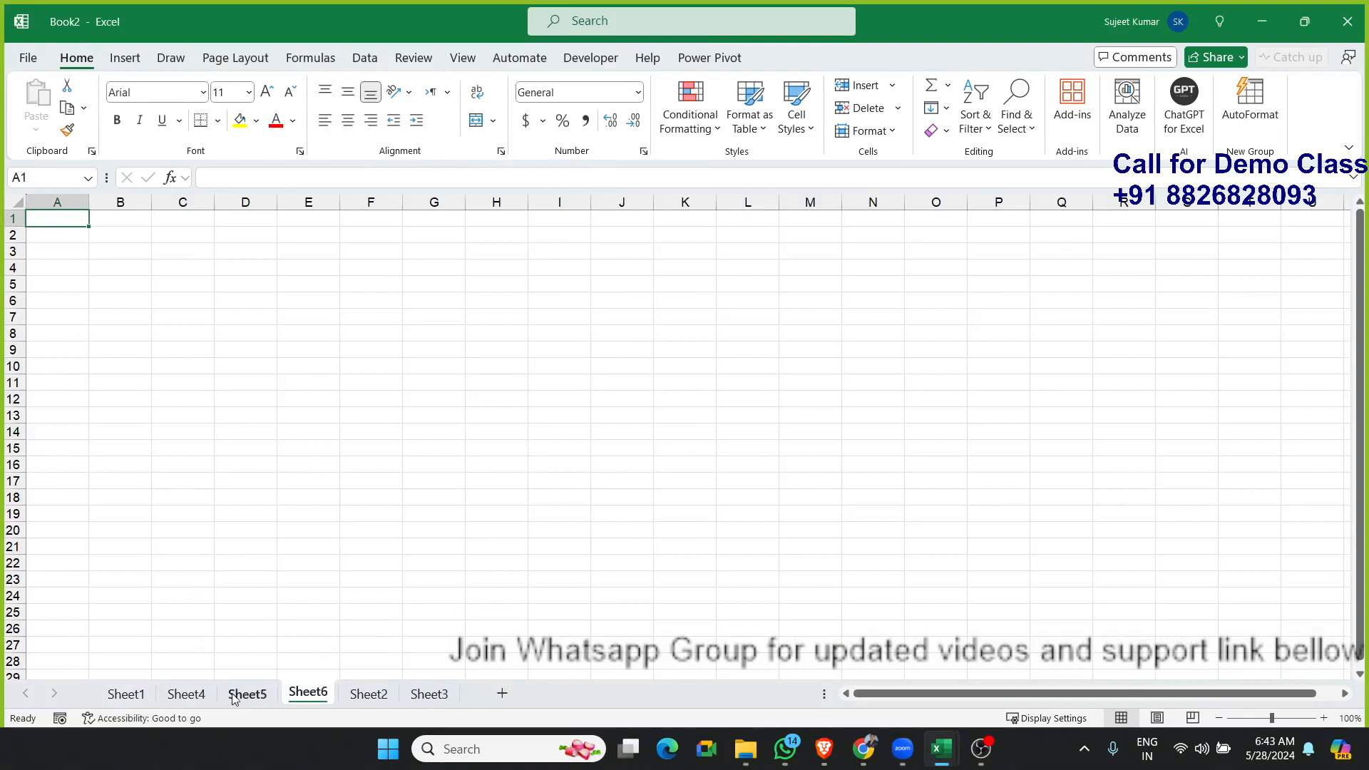
Step: Select cell A2 on Sheet1 and group all the worksheets from Sheet1 through Sheet3
left_click(126, 694)
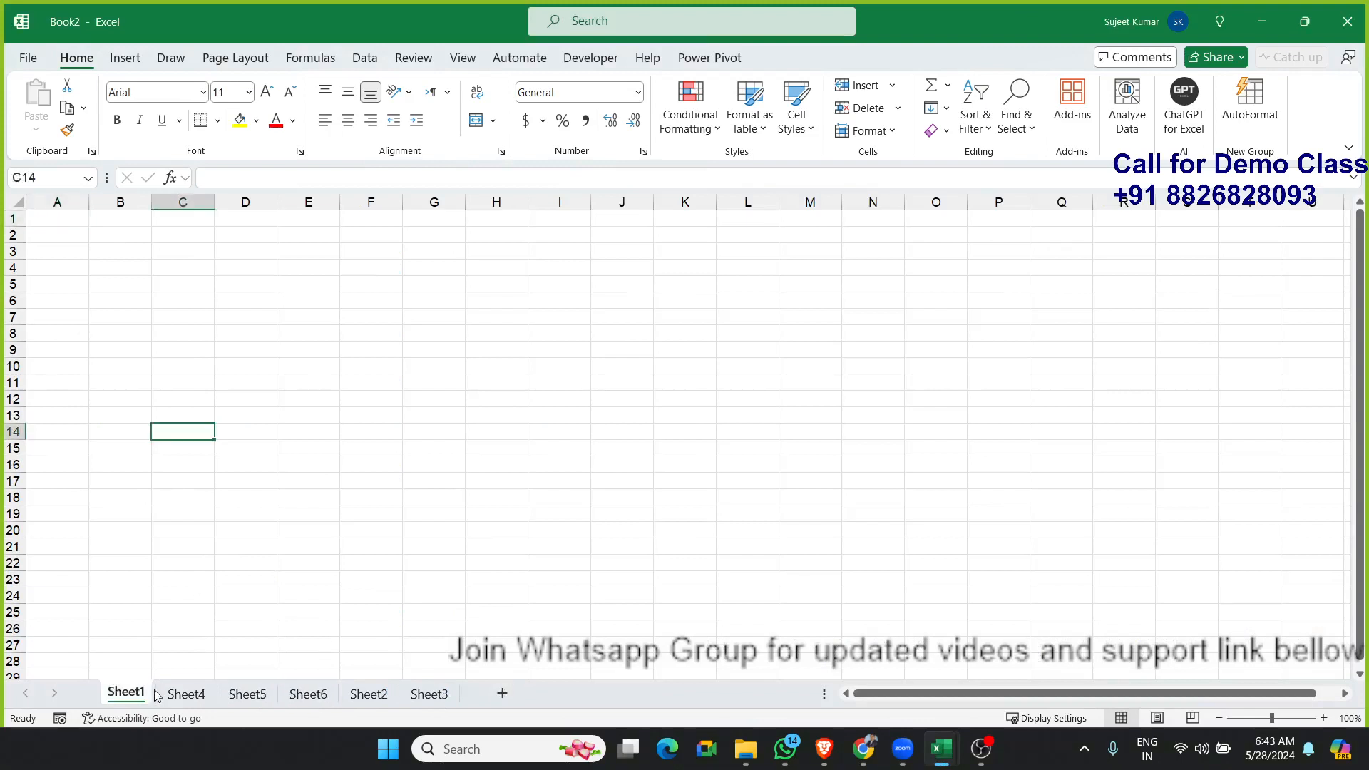
left_click(40, 231)
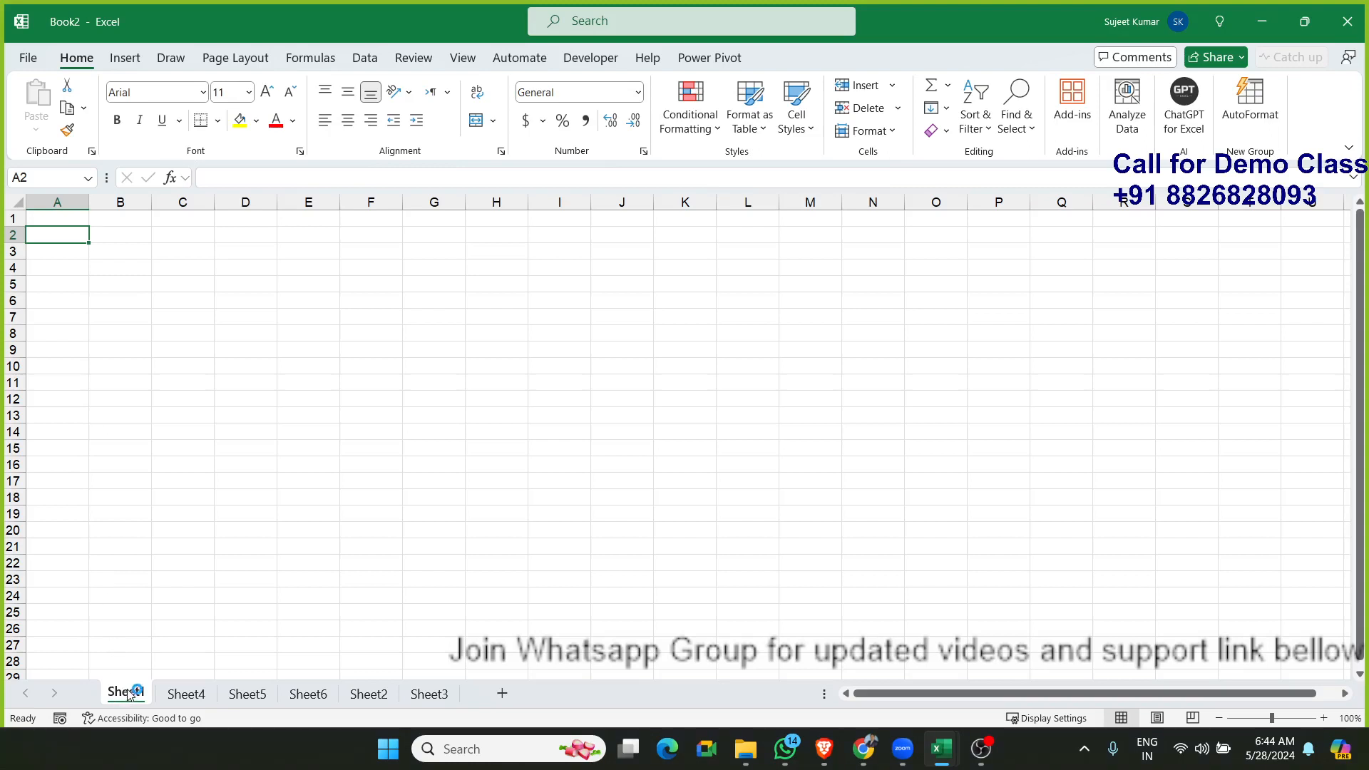
left_click(445, 696, "shift")
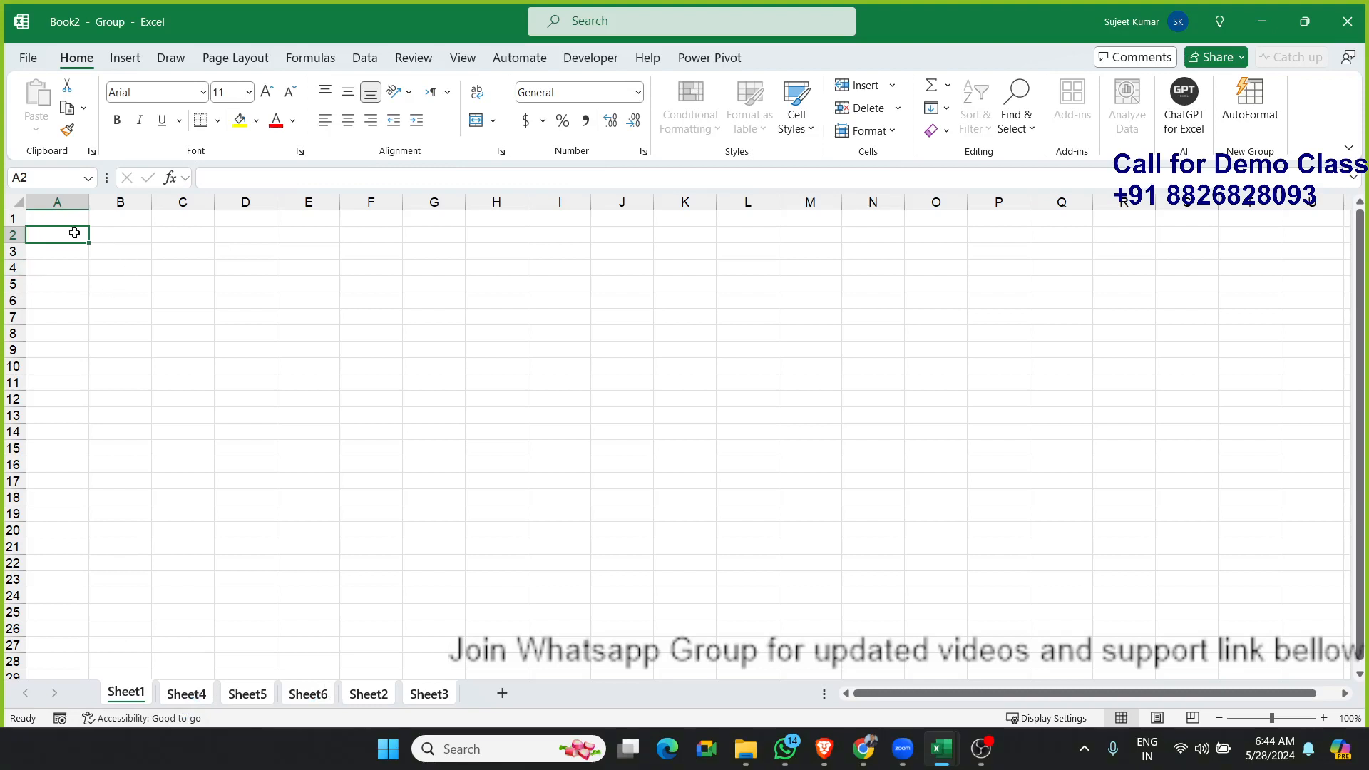
Step: Enter "Date" in A2 and the current date 5/28/2024 in B2 across the grouped sheets
type("Date")
key("Tab")
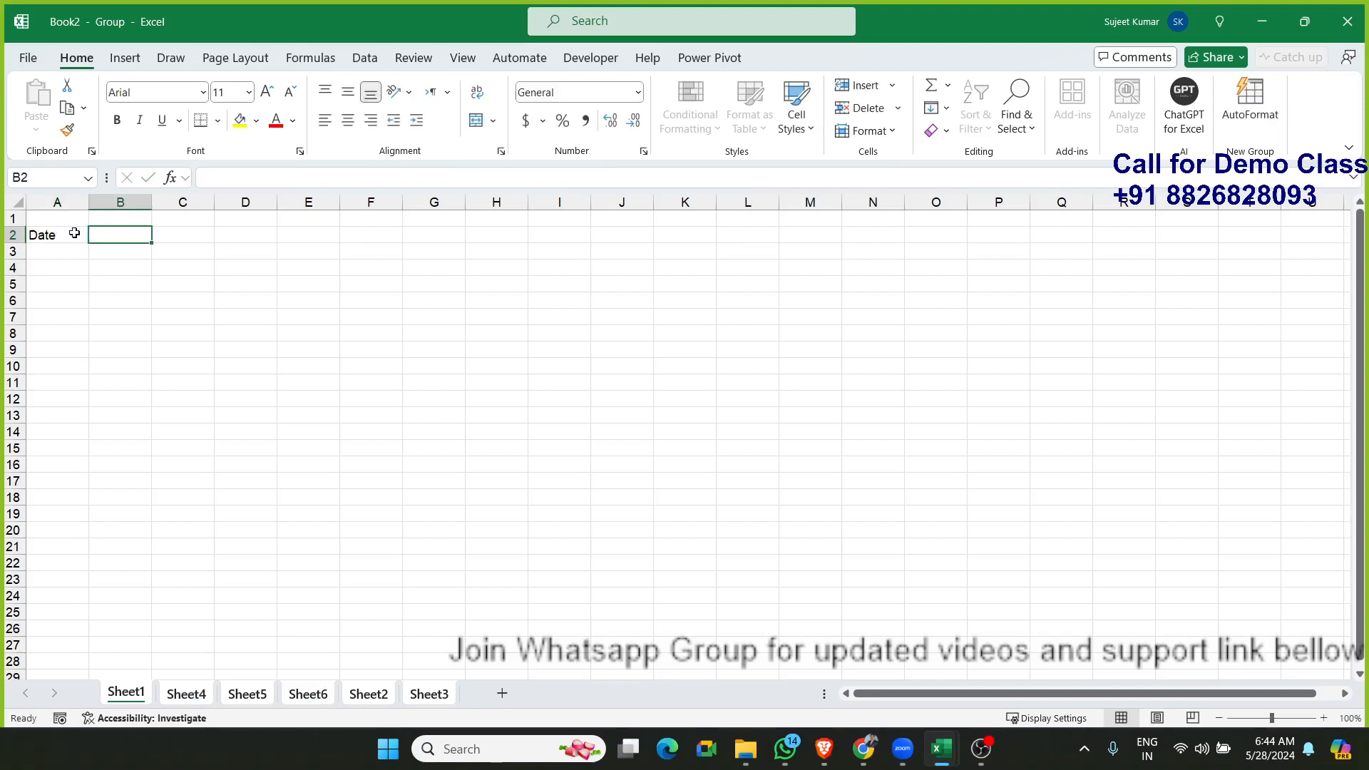
key("ctrl+semicolon")
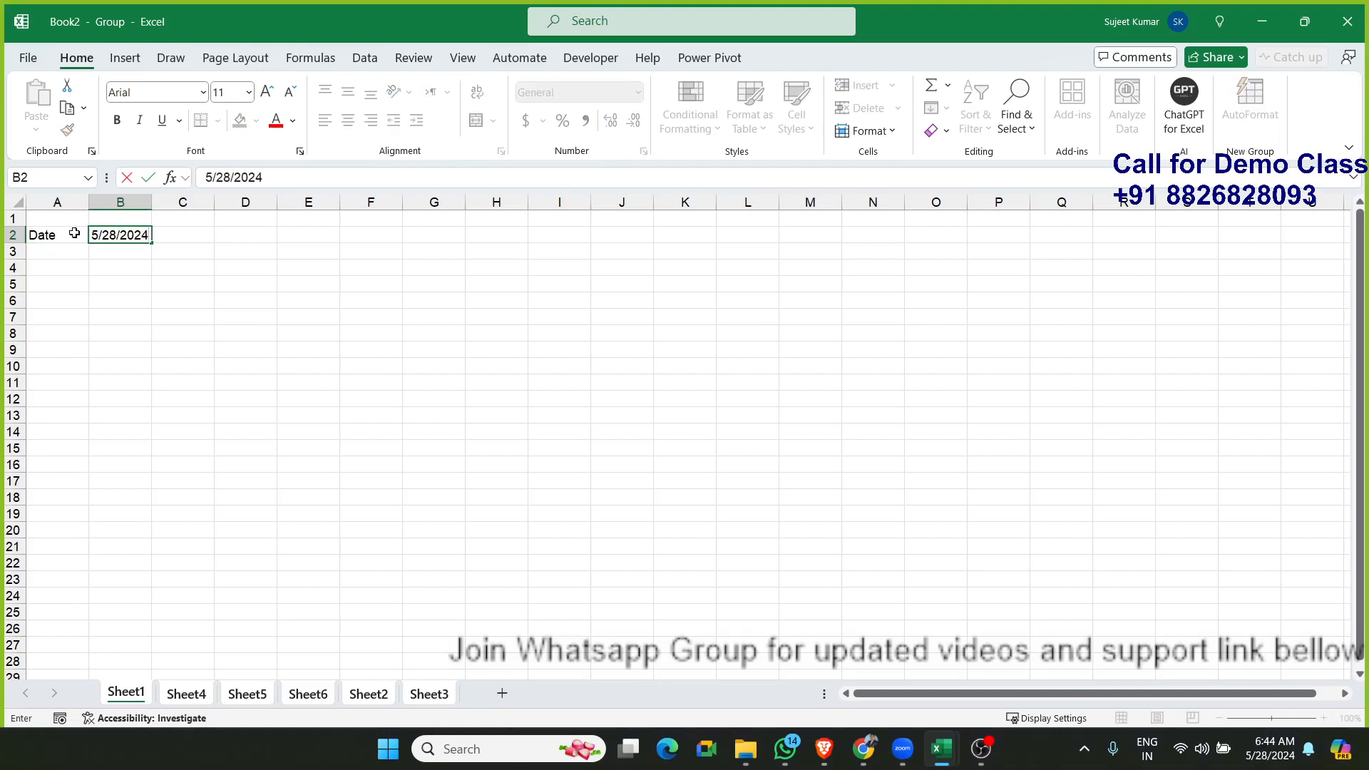
key("Return")
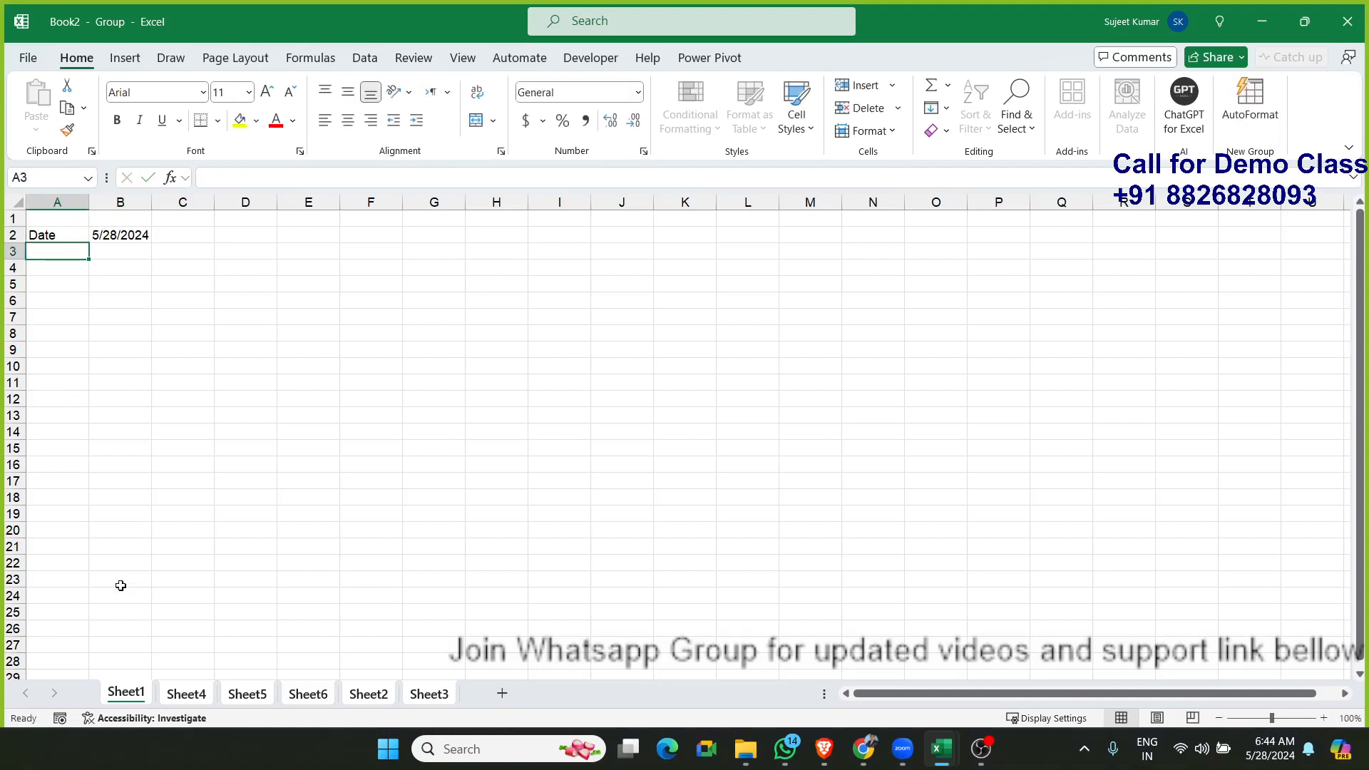
Step: Ungroup the sheets and check cells A2:B2 on every worksheet in the workbook
left_click(184, 693)
left_click(242, 695)
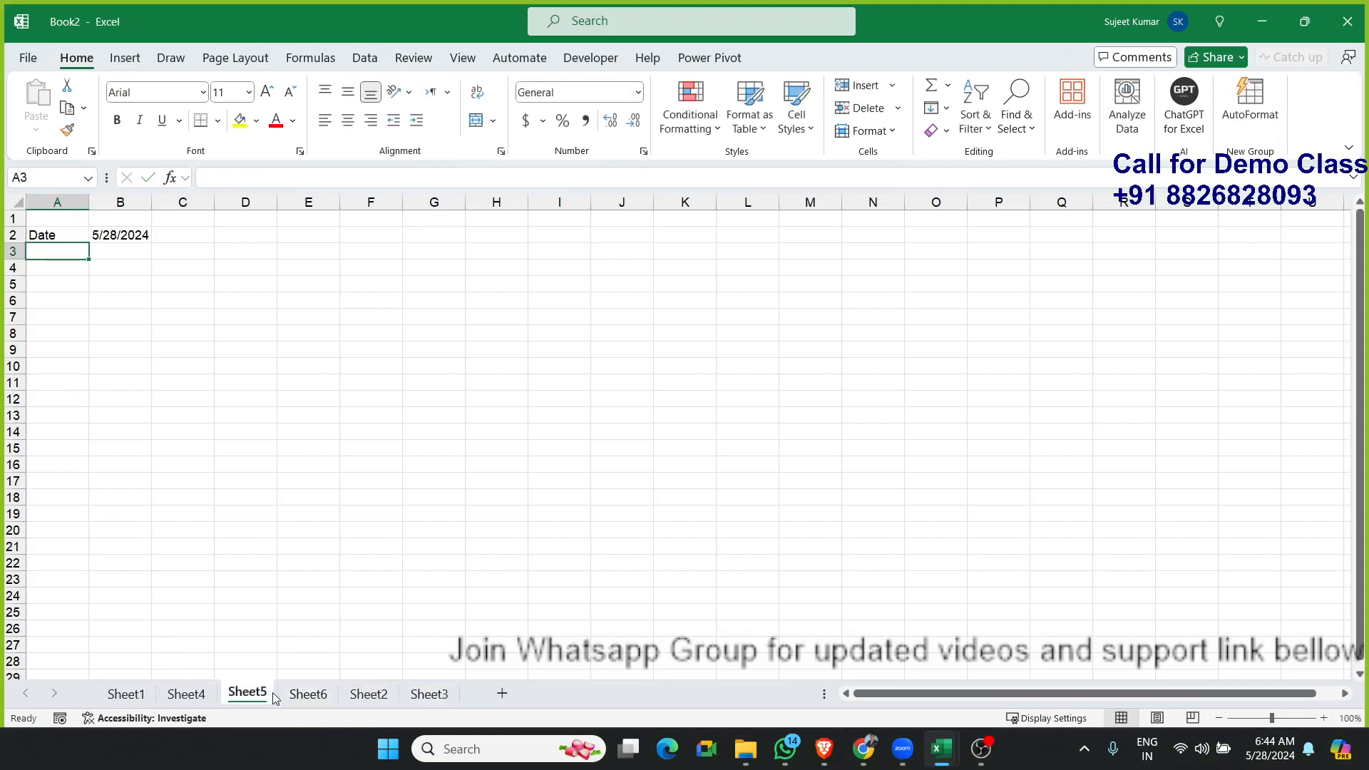
left_click(310, 697)
left_click(367, 696)
left_click(430, 694)
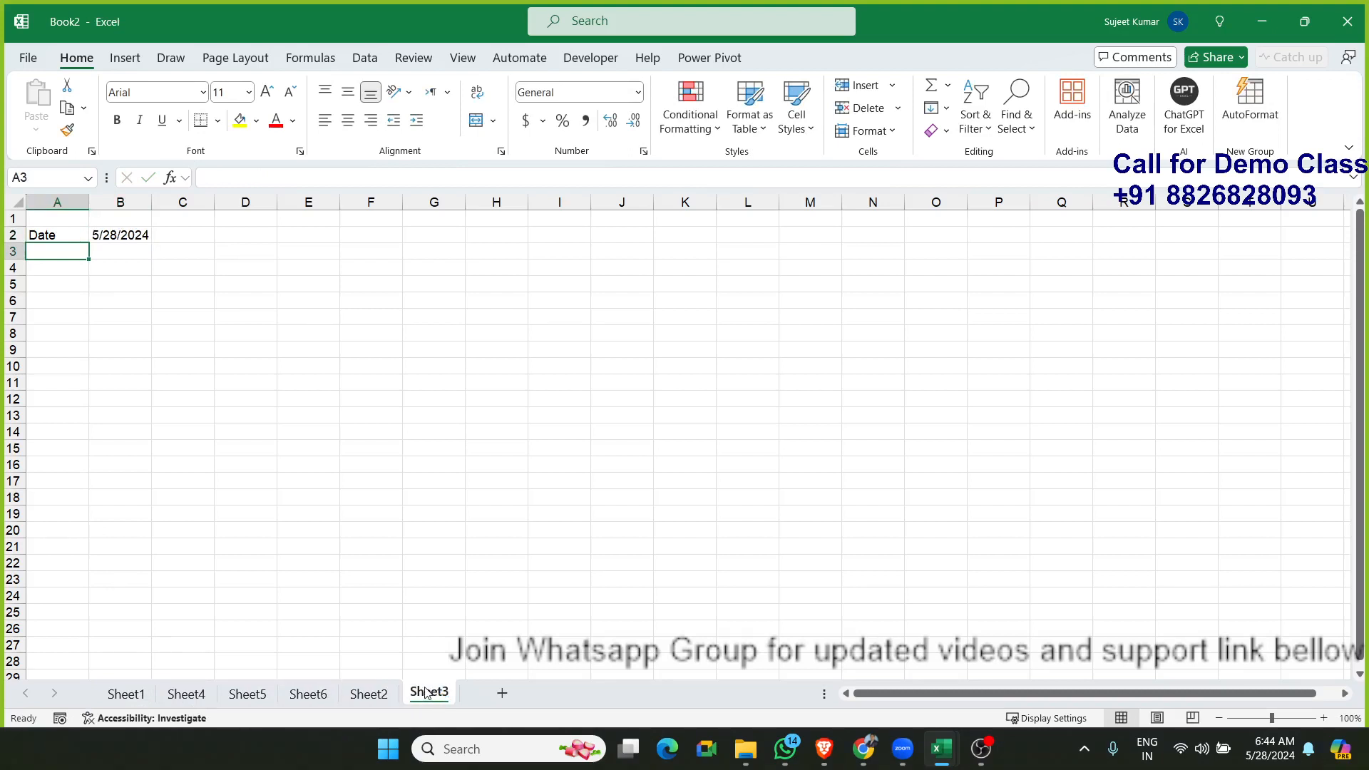
left_click(376, 694)
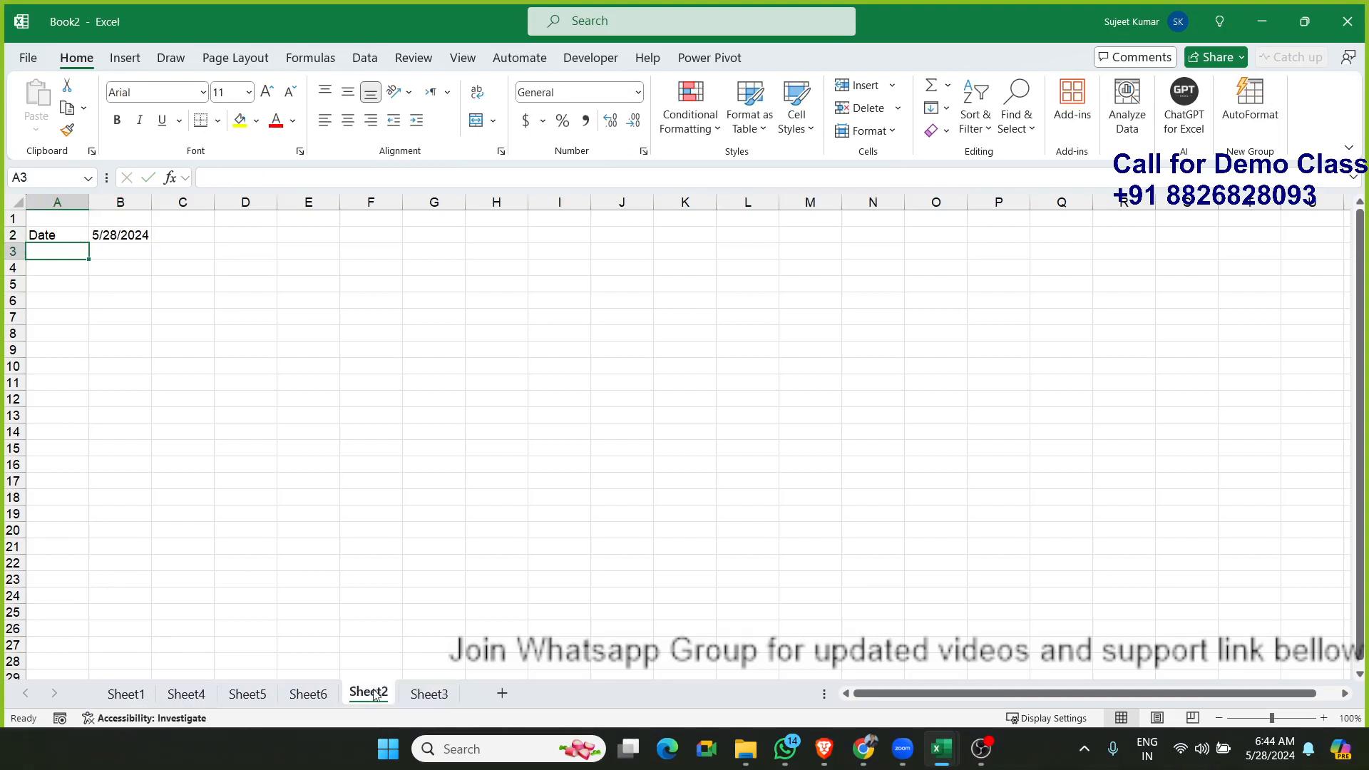
left_click(320, 697)
left_click(248, 695)
left_click(186, 695)
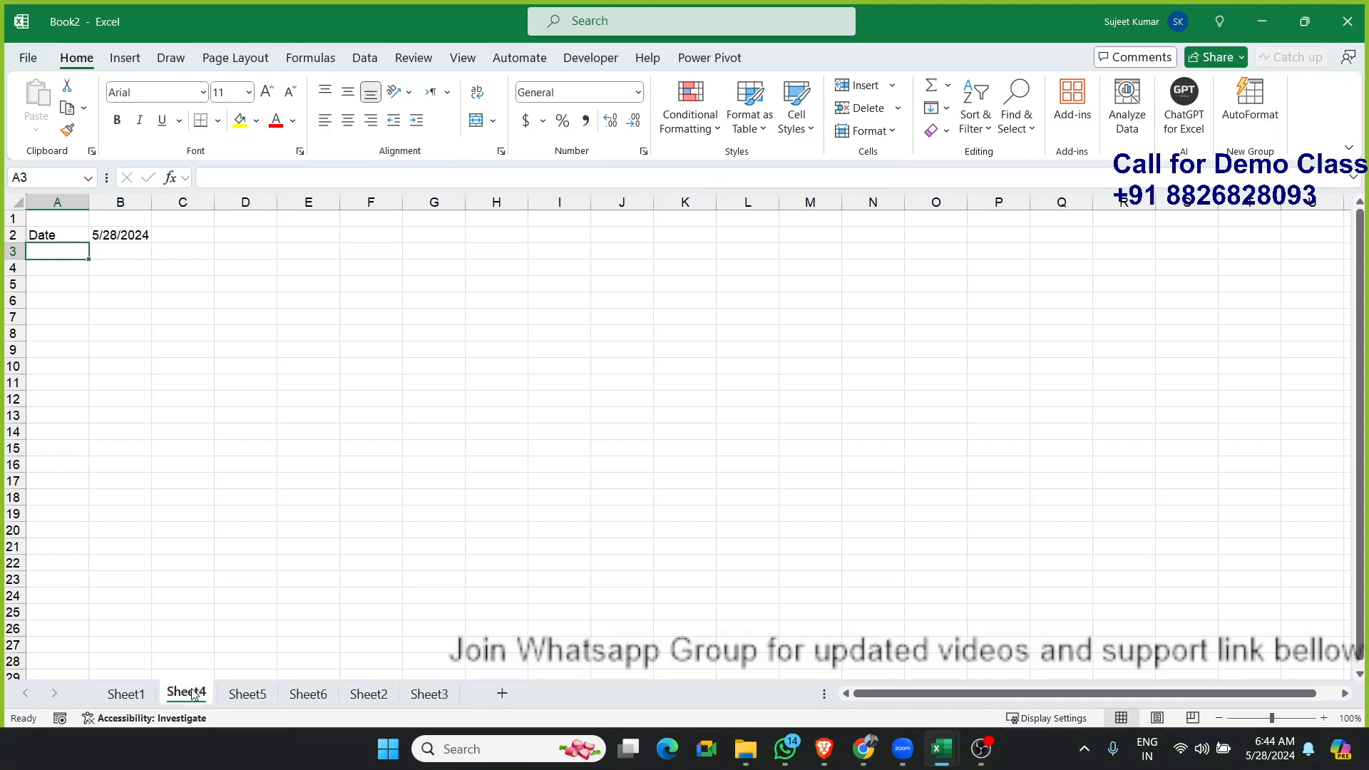
left_click(139, 695)
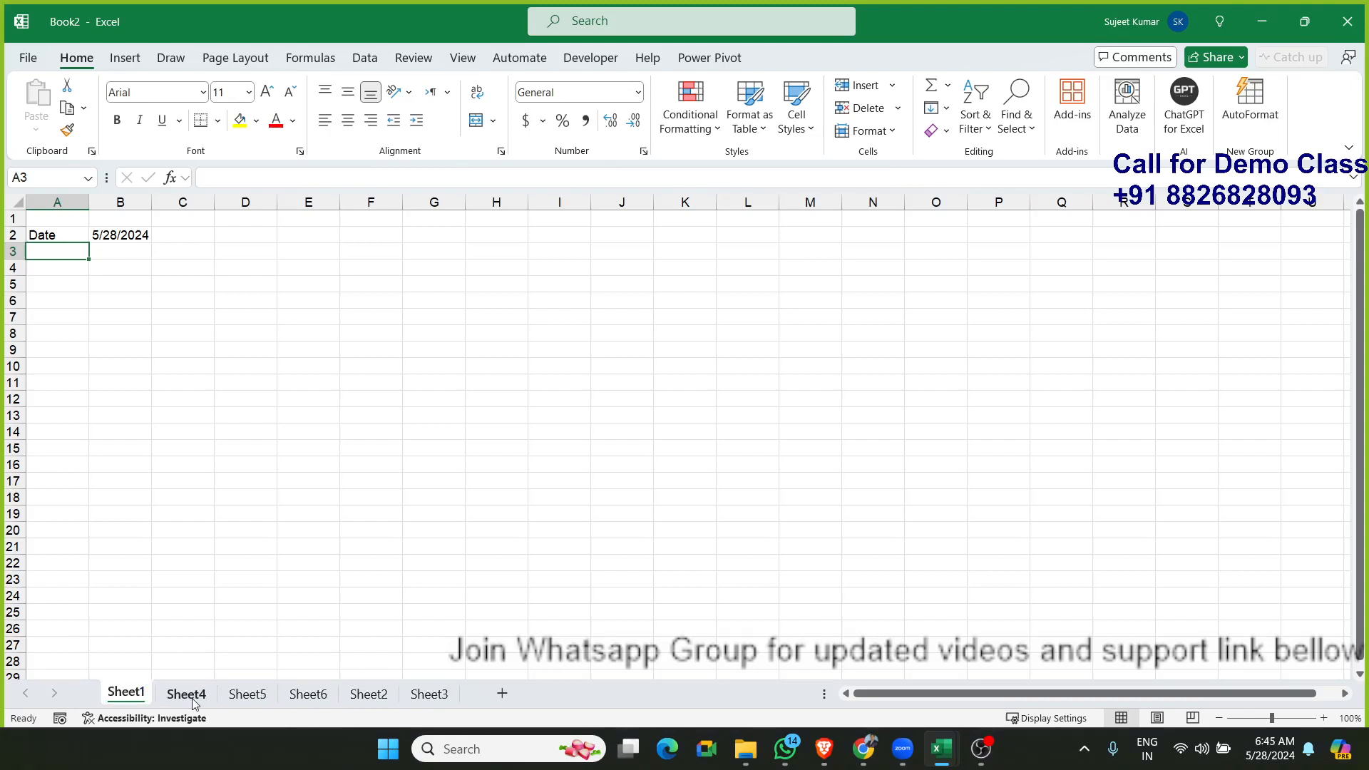
key("ctrl+Page_Down")
Step: Repeatedly group and ungroup all the worksheets, leaving Sheet1 through Sheet3 grouped with Sheet1 active
left_click(142, 697)
left_click(442, 702, "shift")
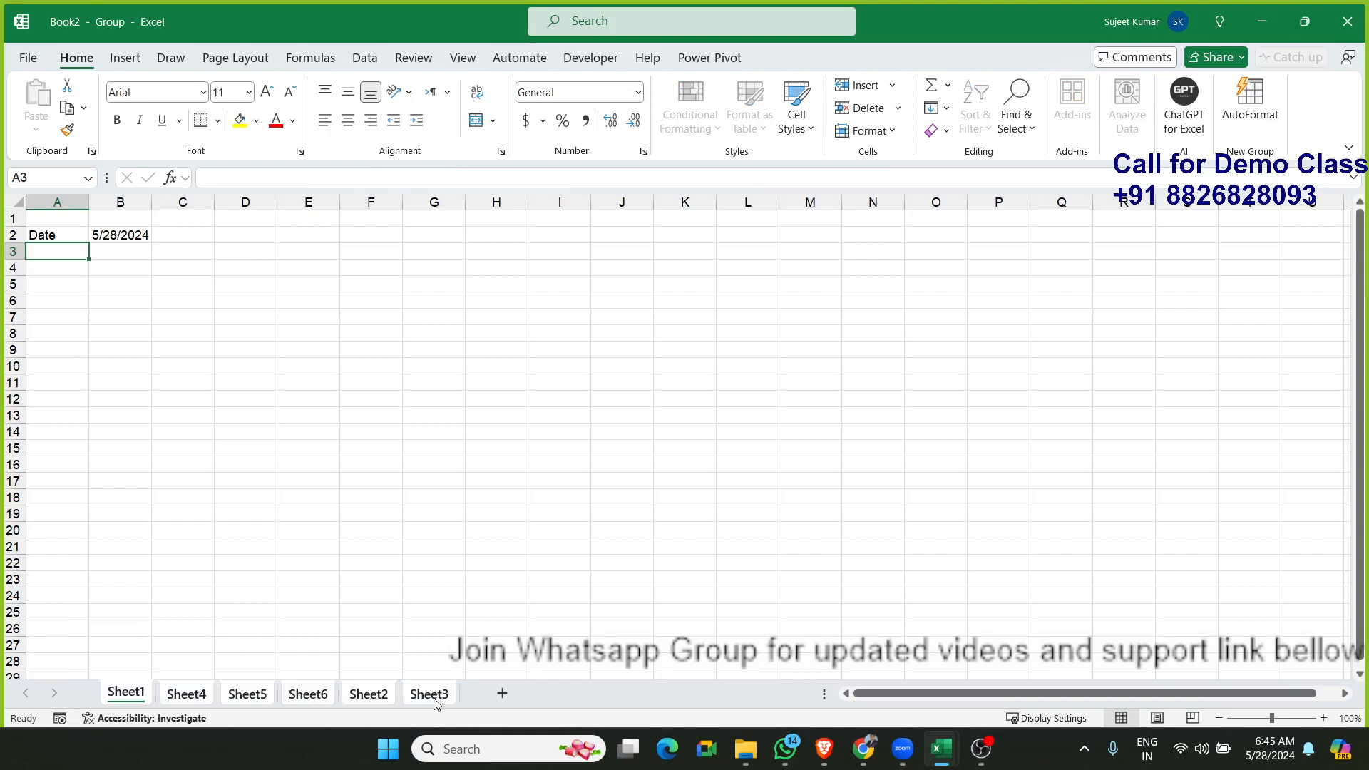
left_click(171, 695)
left_click(150, 696)
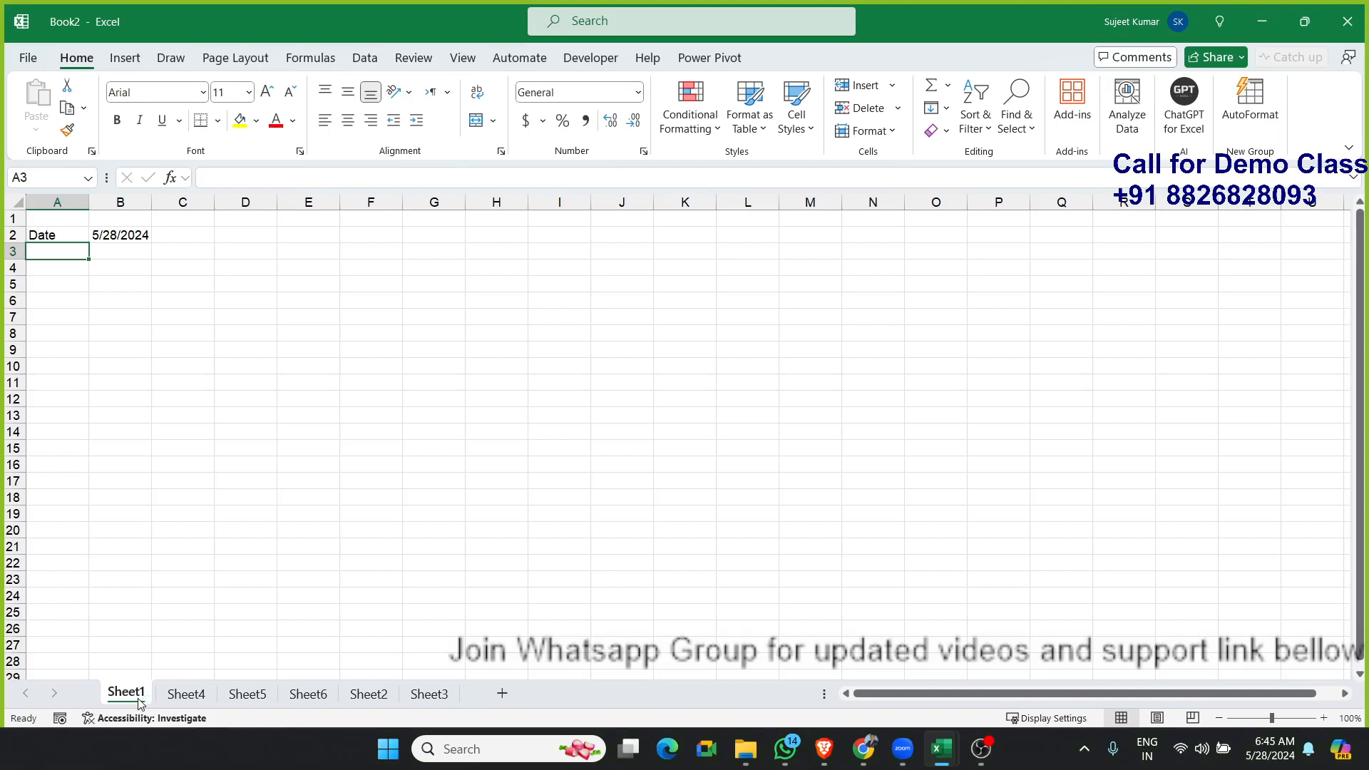
left_click(422, 695, "shift")
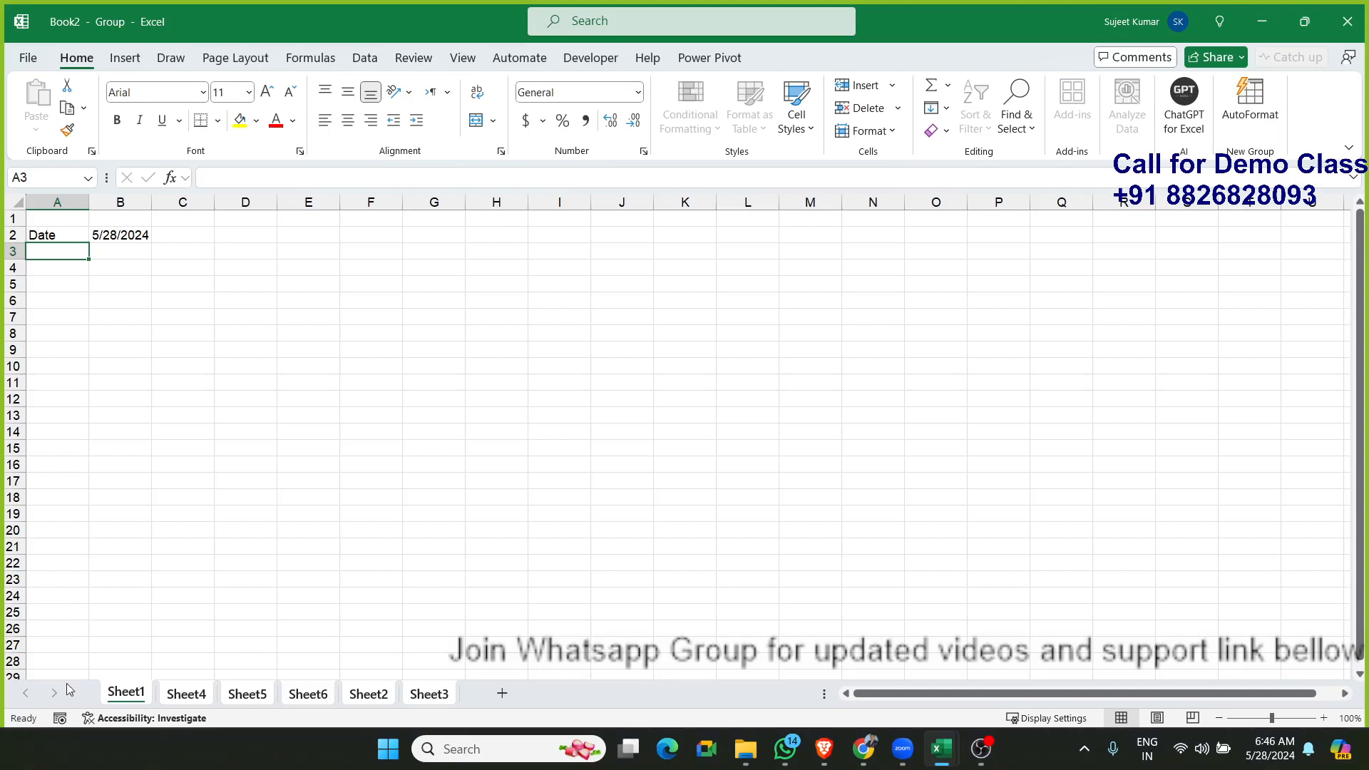
left_click(182, 693)
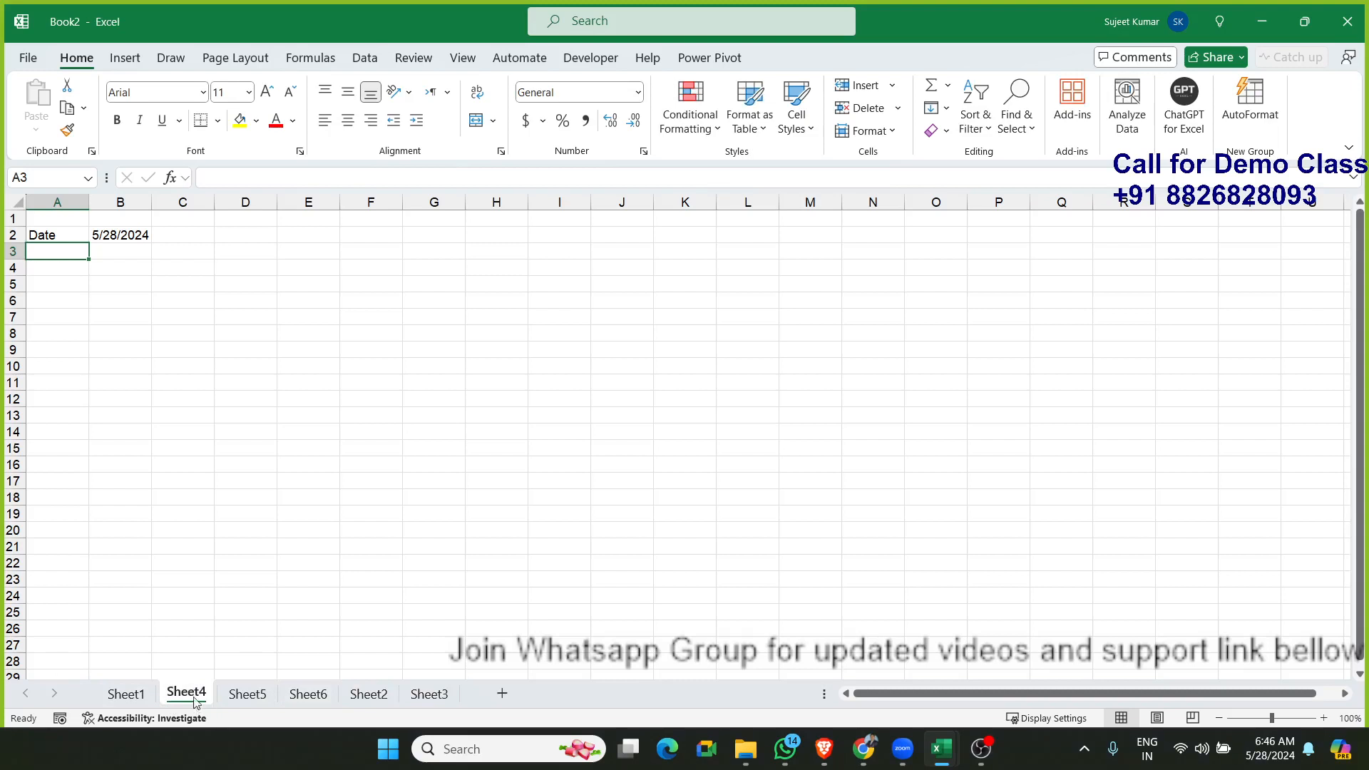
left_click(135, 699)
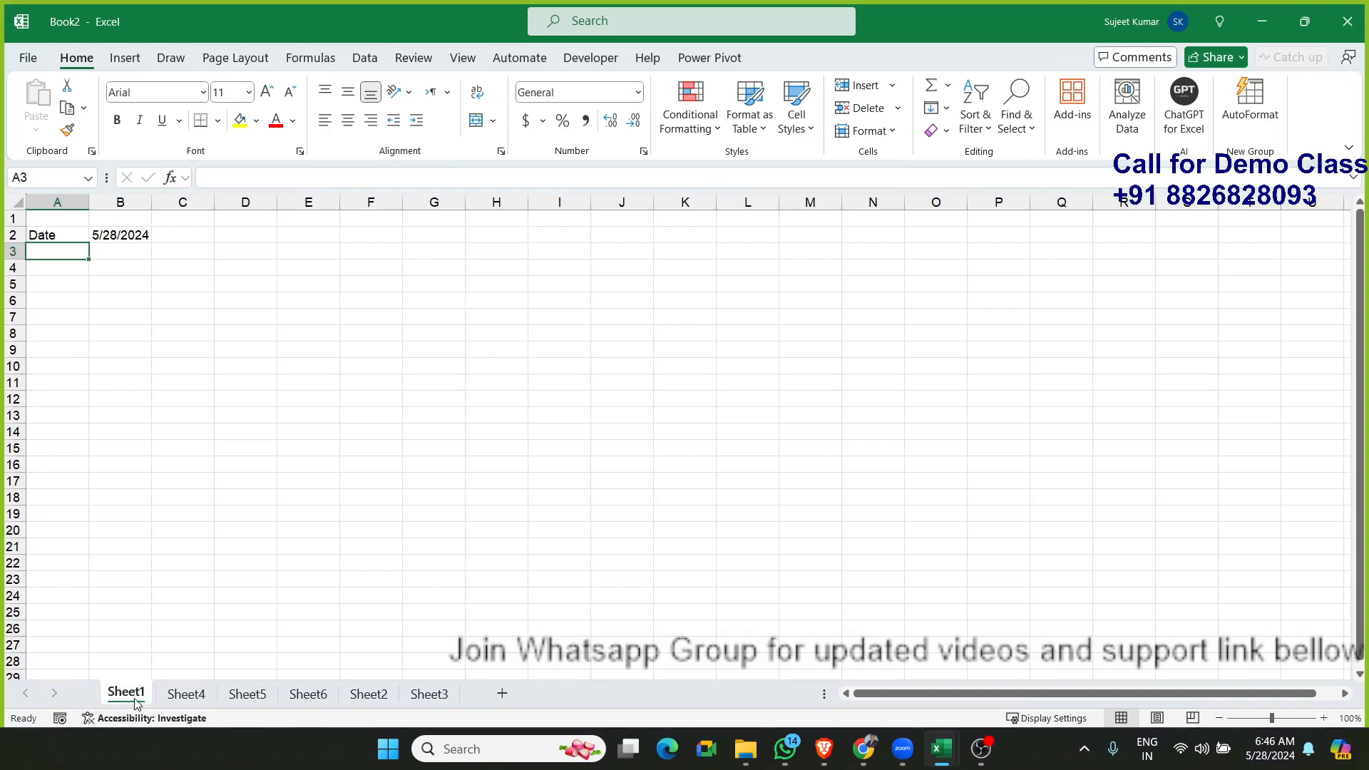
left_click(430, 704, "shift")
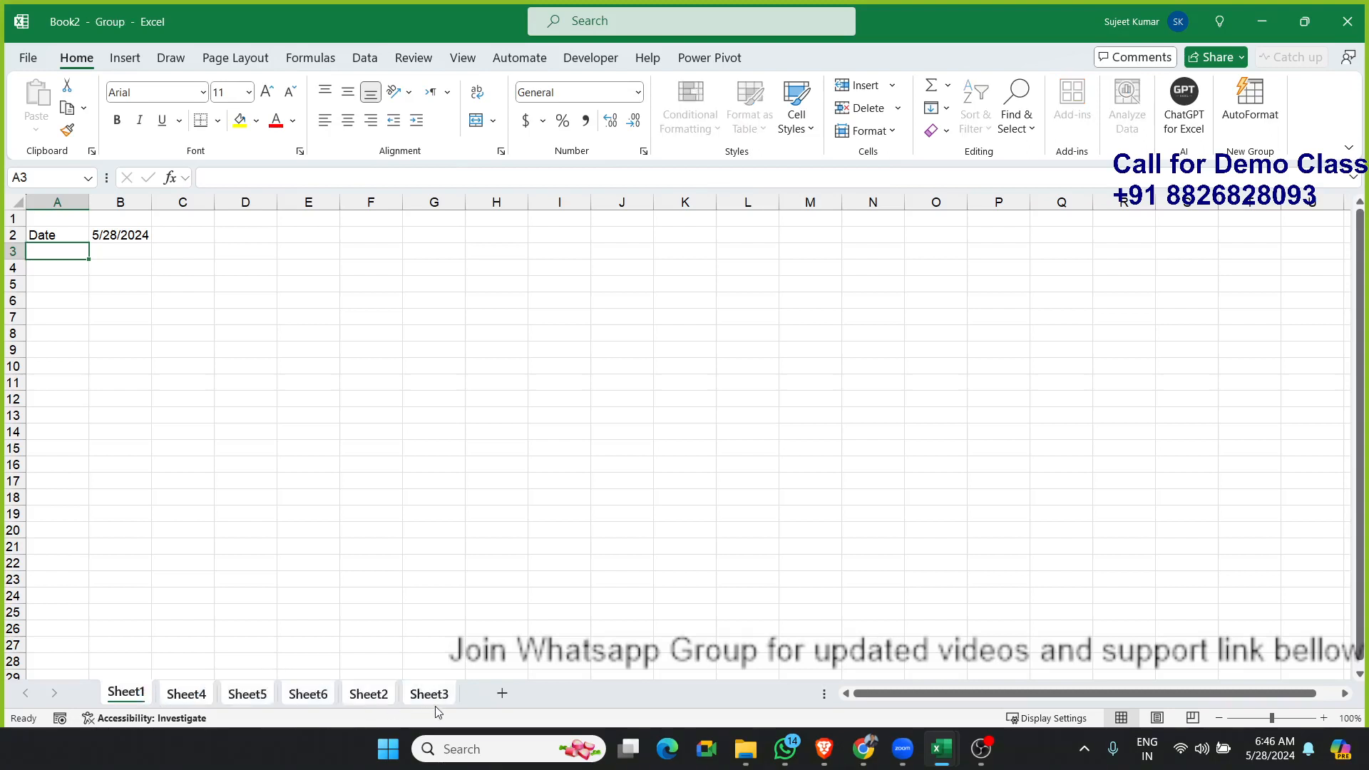
Step: Search Windows for "on" and open the On-Screen Keyboard app
key("super")
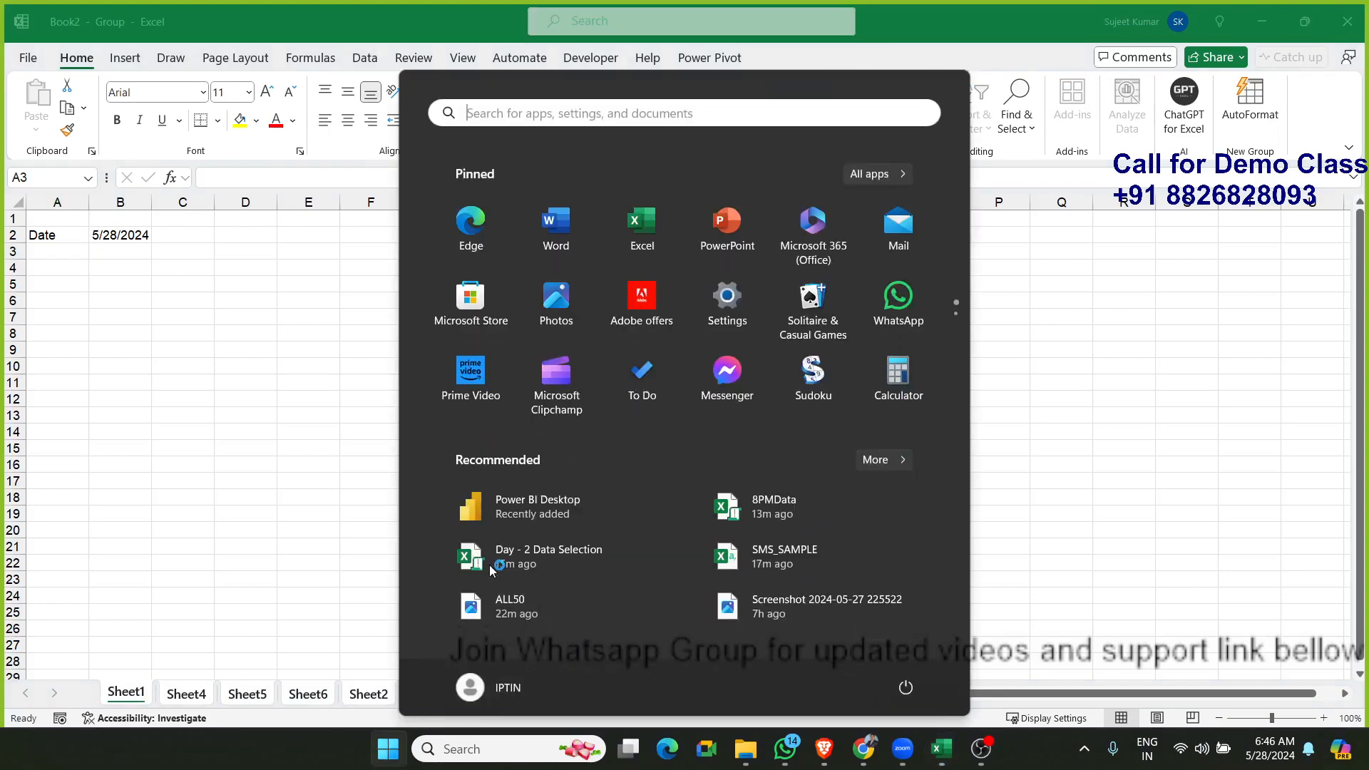
type("on")
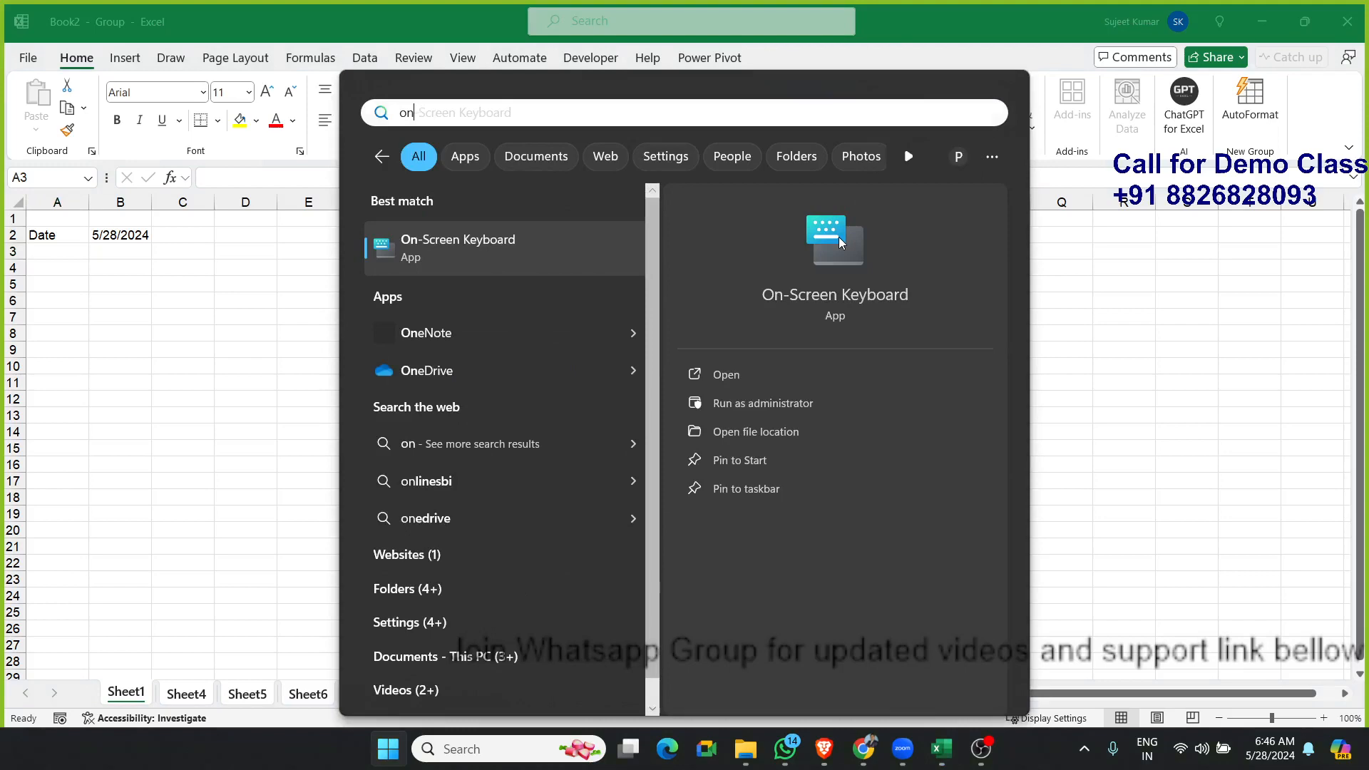
left_click(839, 237)
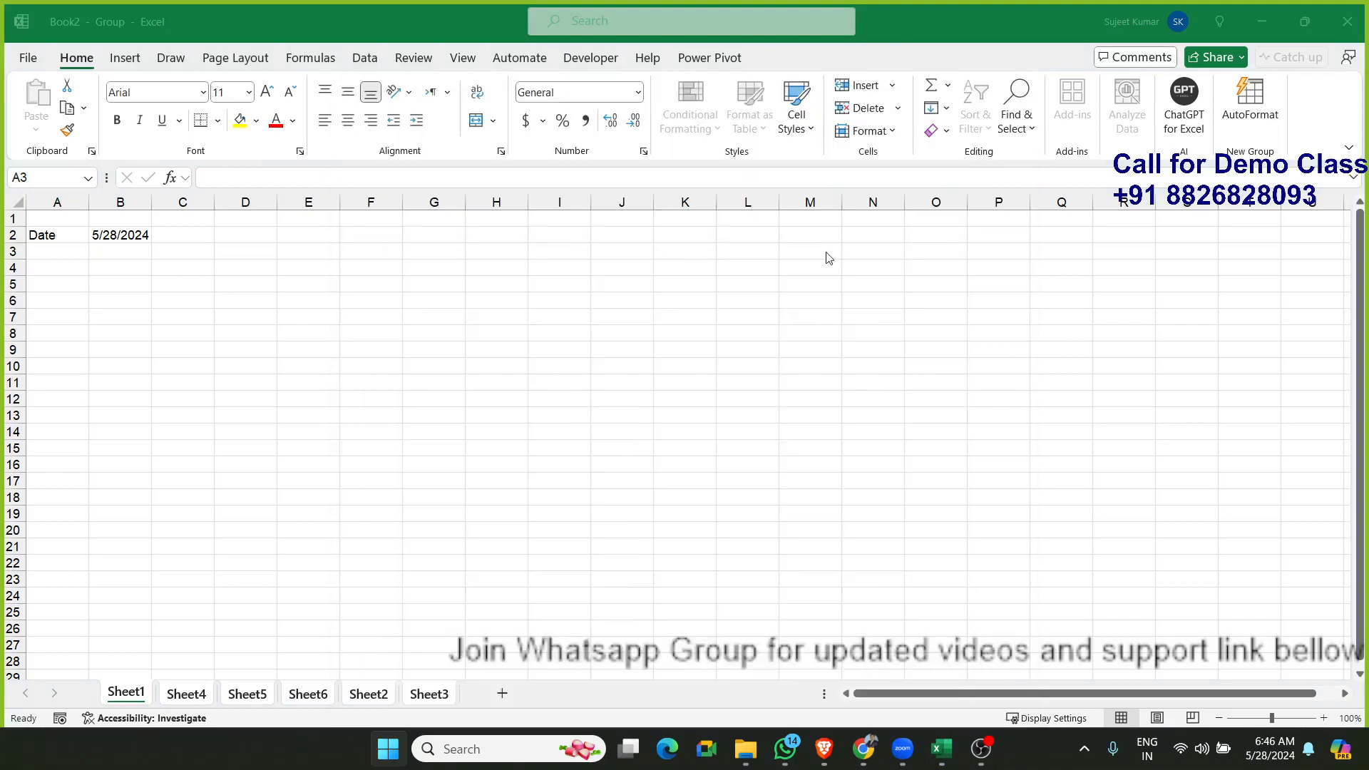
Step: Ungroup the sheets, latch Shift on the on-screen keyboard, and group all worksheets from Sheet1 through Sheet3
left_click(134, 699)
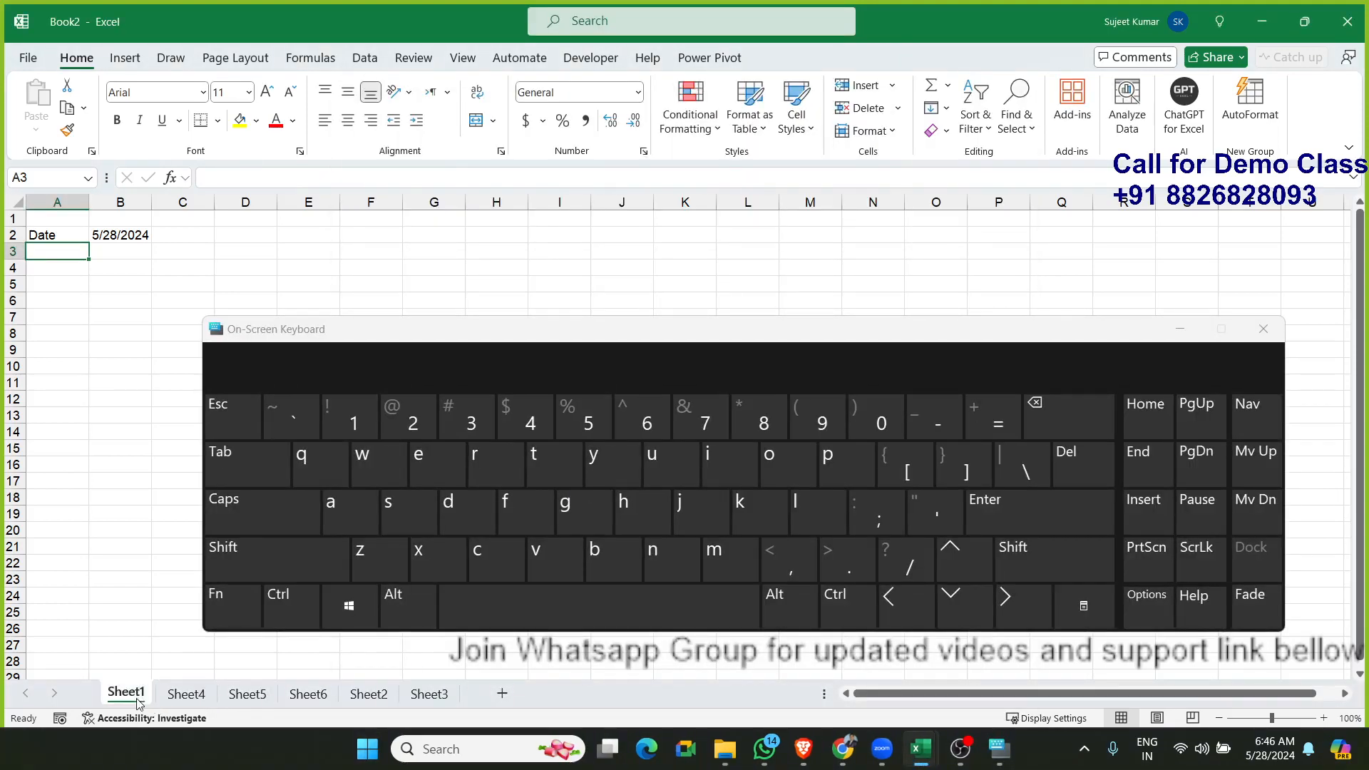
left_click(237, 550)
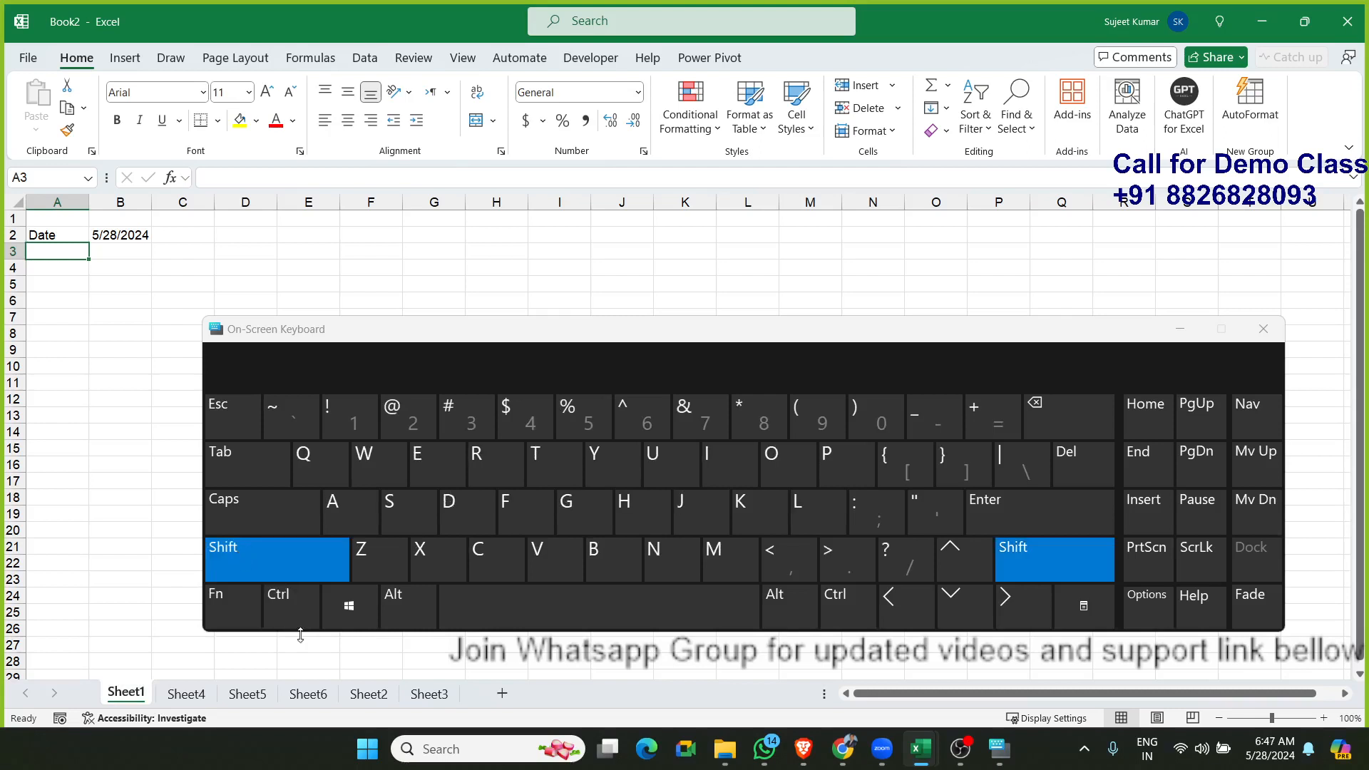
left_click(430, 696, "shift")
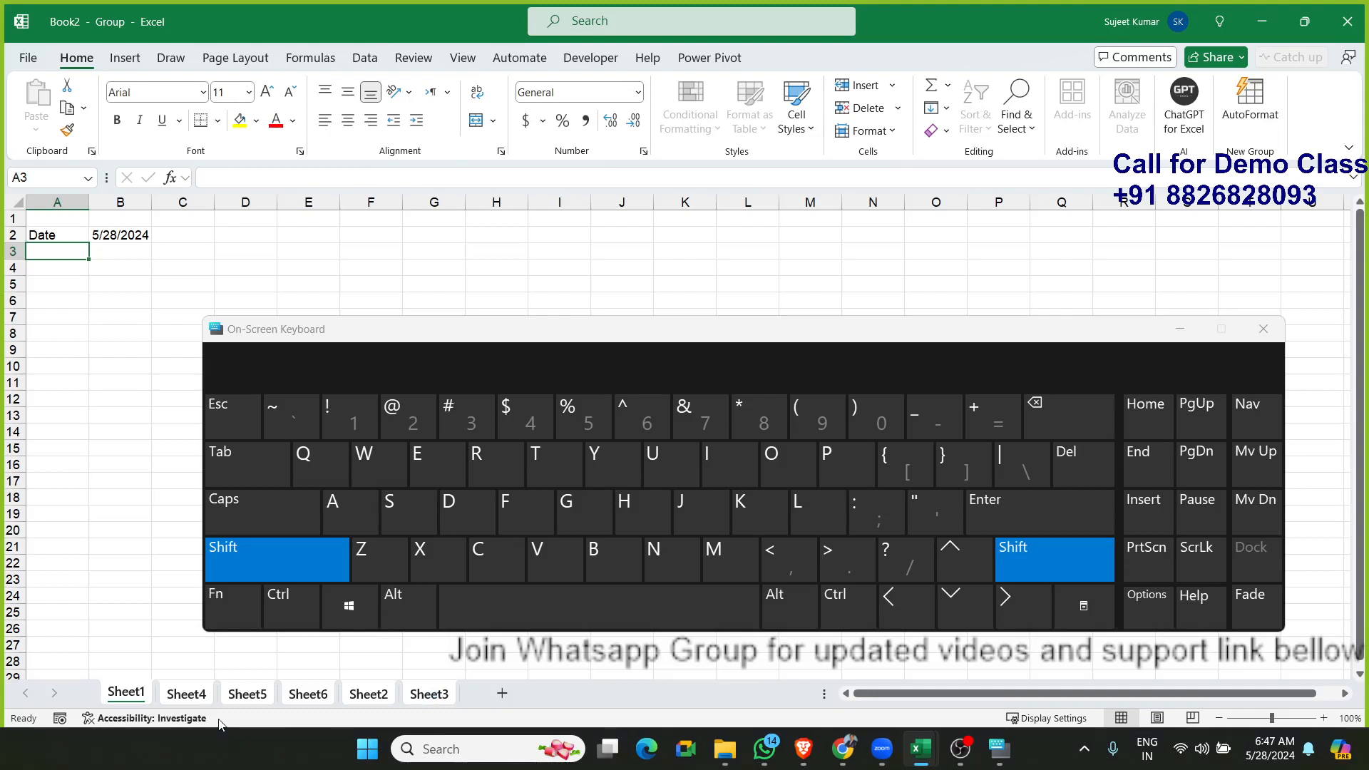
Step: With Shift still latched, extend the selection from A3 to several cells, including ranges A3:A4, A3:B5 and A3:E3
left_click(69, 269, "shift")
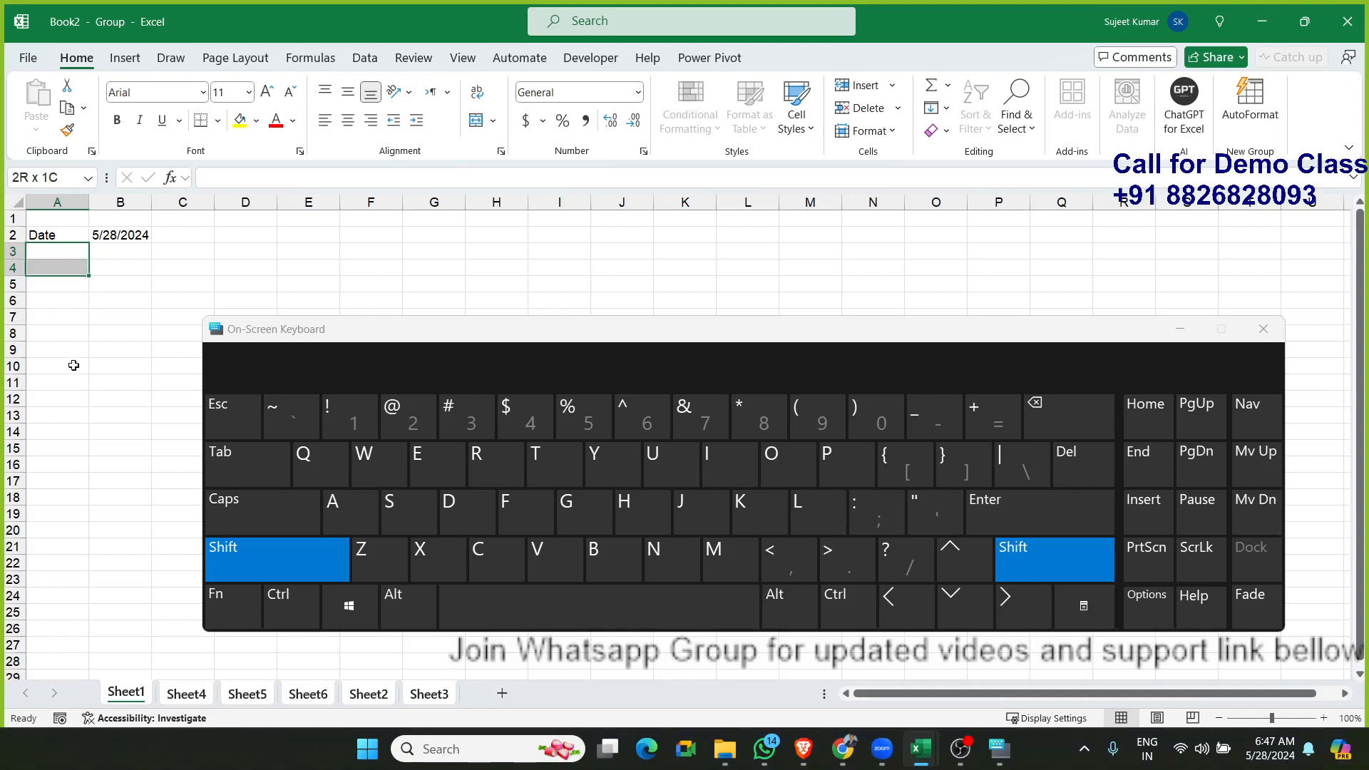
left_click(310, 252, "shift")
left_click(132, 287, "shift")
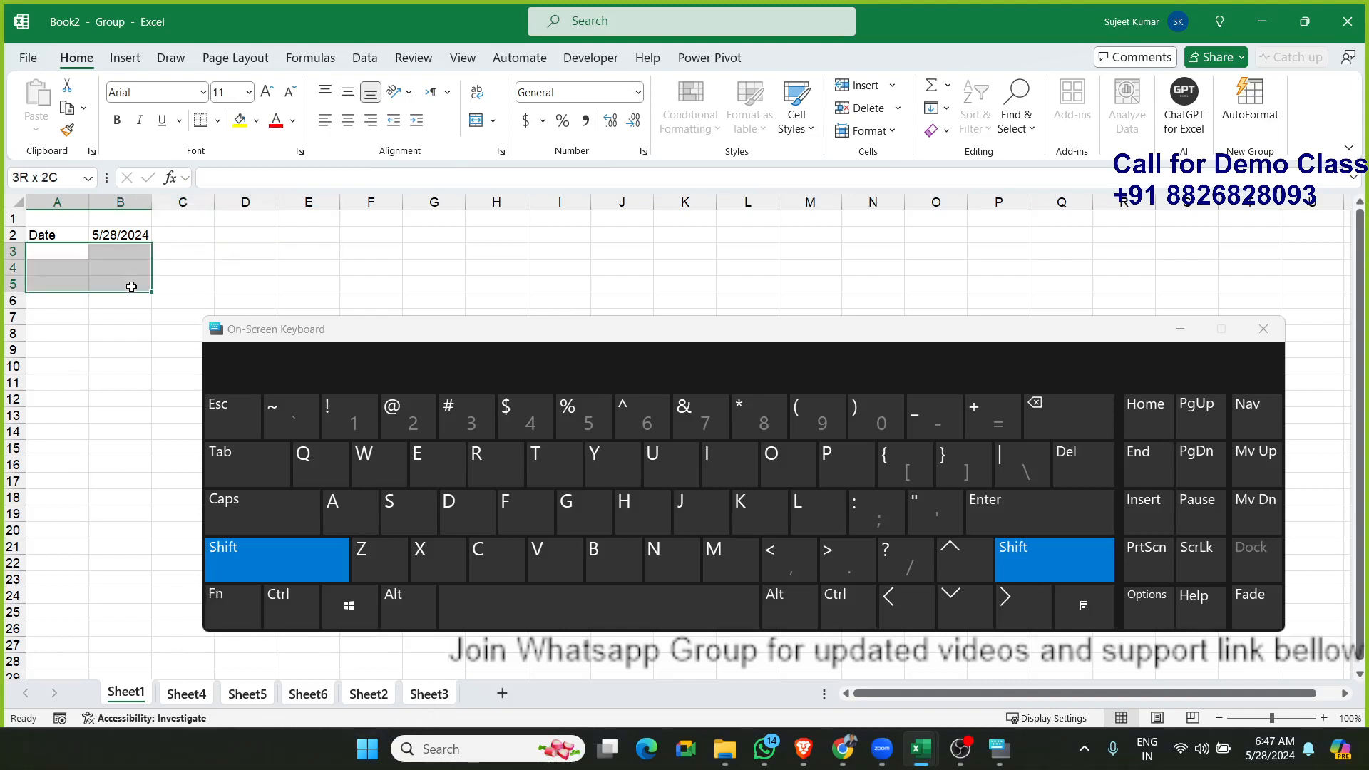
left_click(279, 255, "shift")
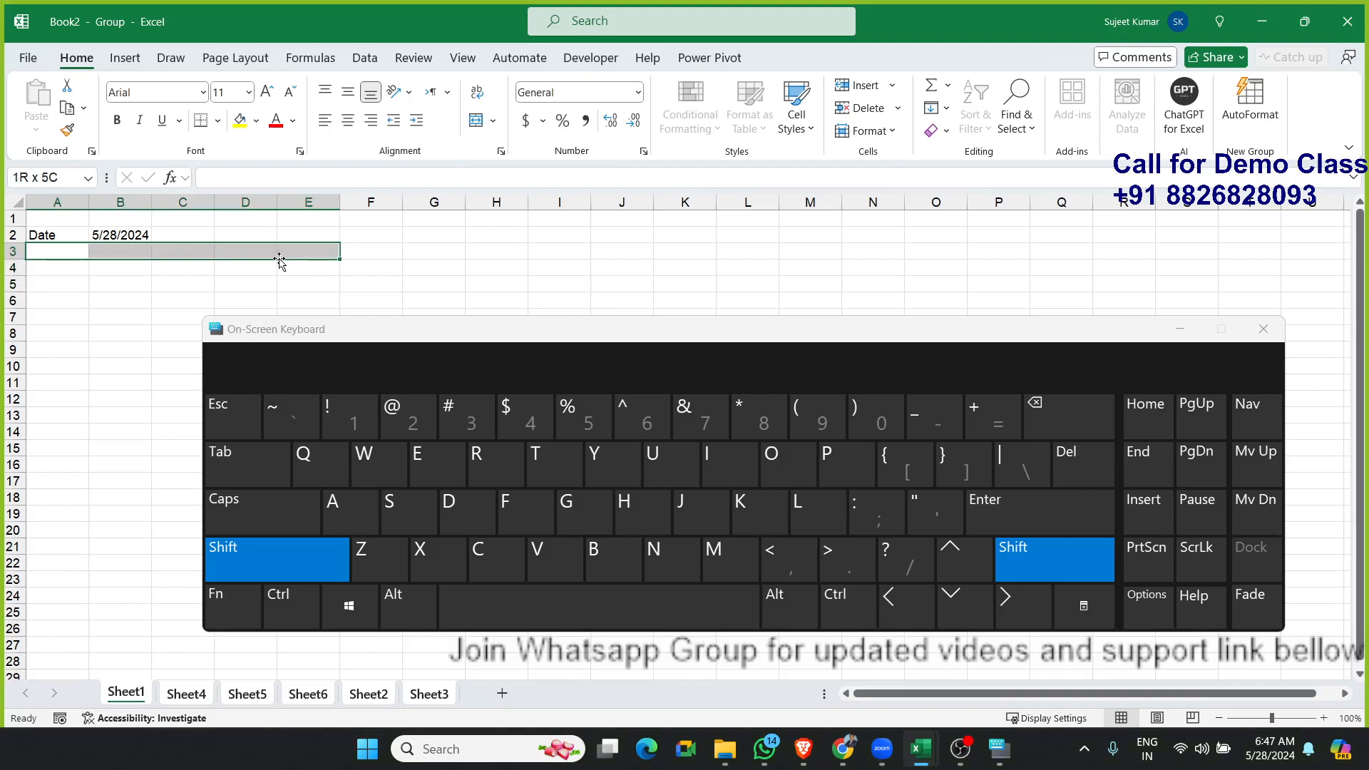
Step: Close the on-screen keyboard, select D10, and ungroup the worksheets by making Sheet6 active
left_click(1089, 603)
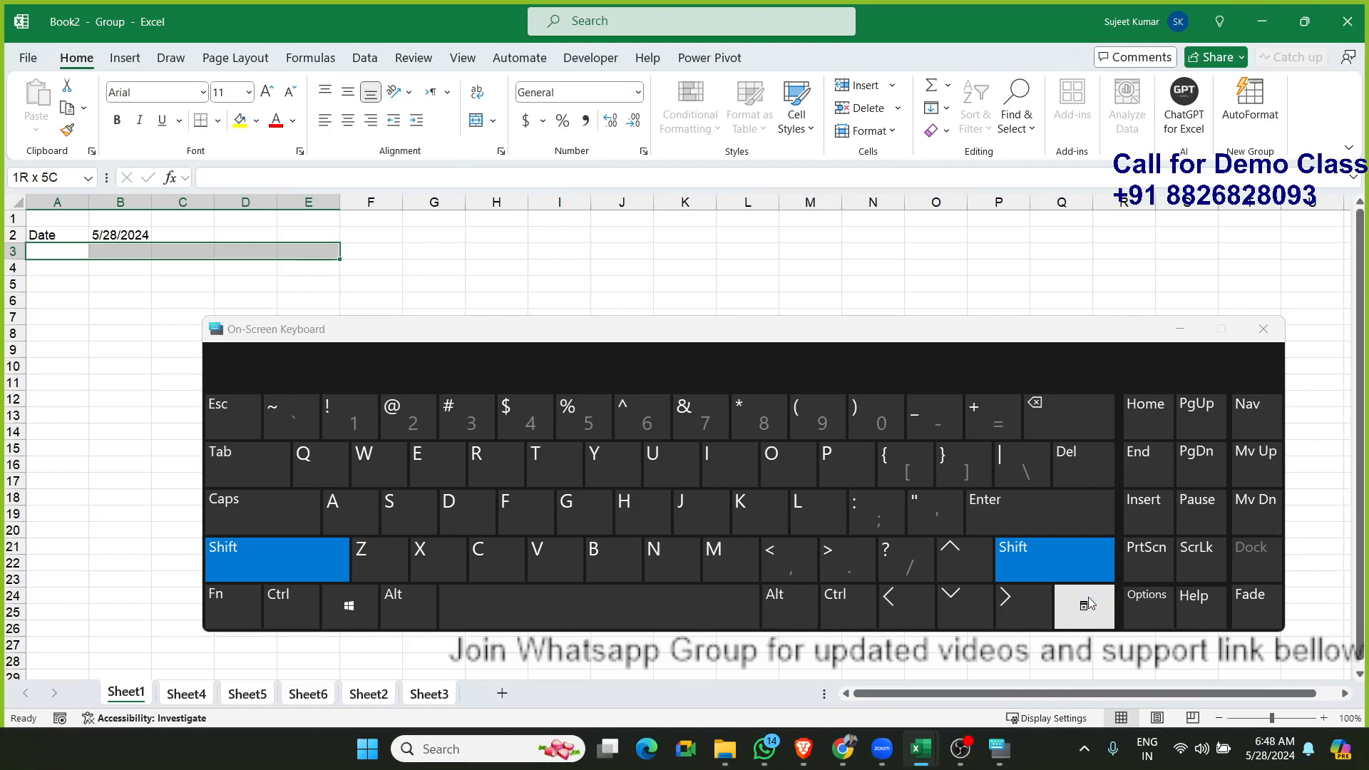
left_click(1263, 329)
left_click(271, 363)
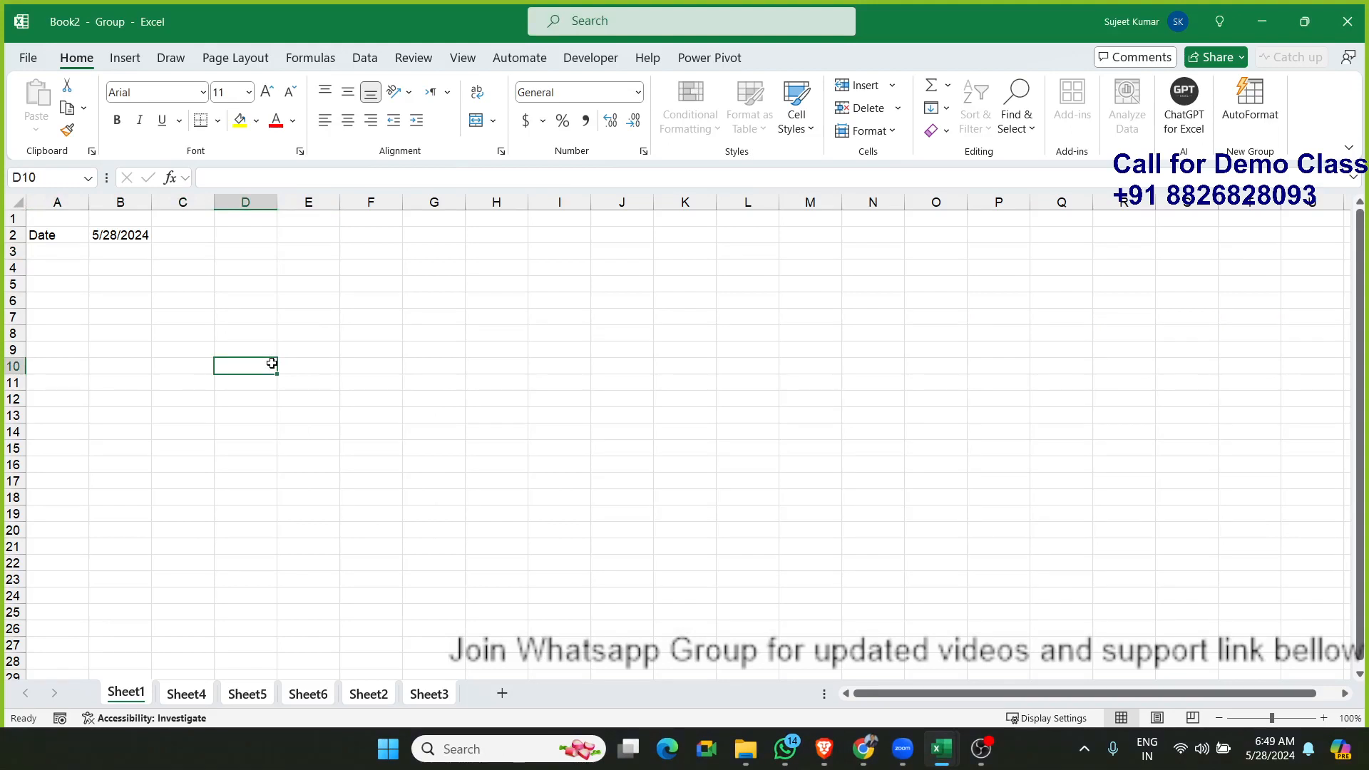
left_click(320, 693)
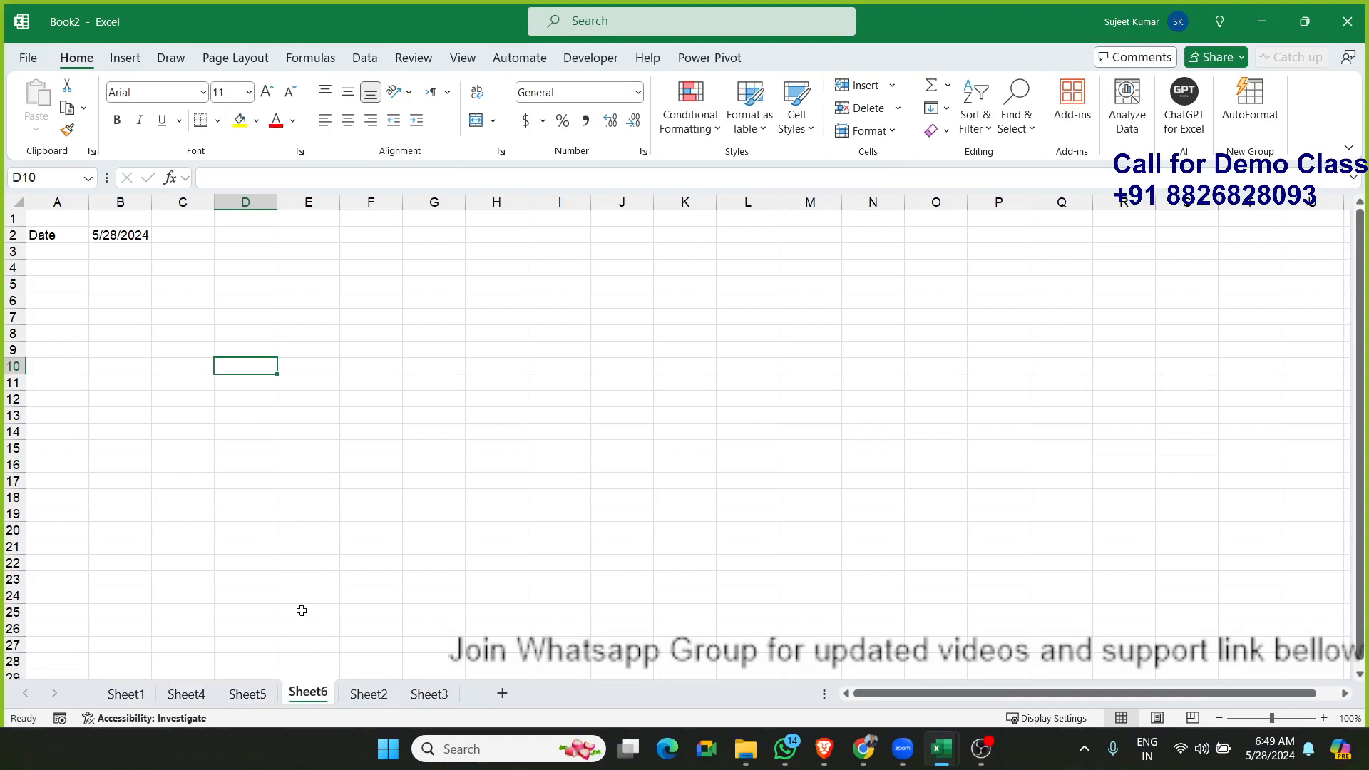
Step: Group only the non-adjacent worksheets Sheet1, Sheet5 and Sheet2, keeping Sheet1 active
left_click(124, 699)
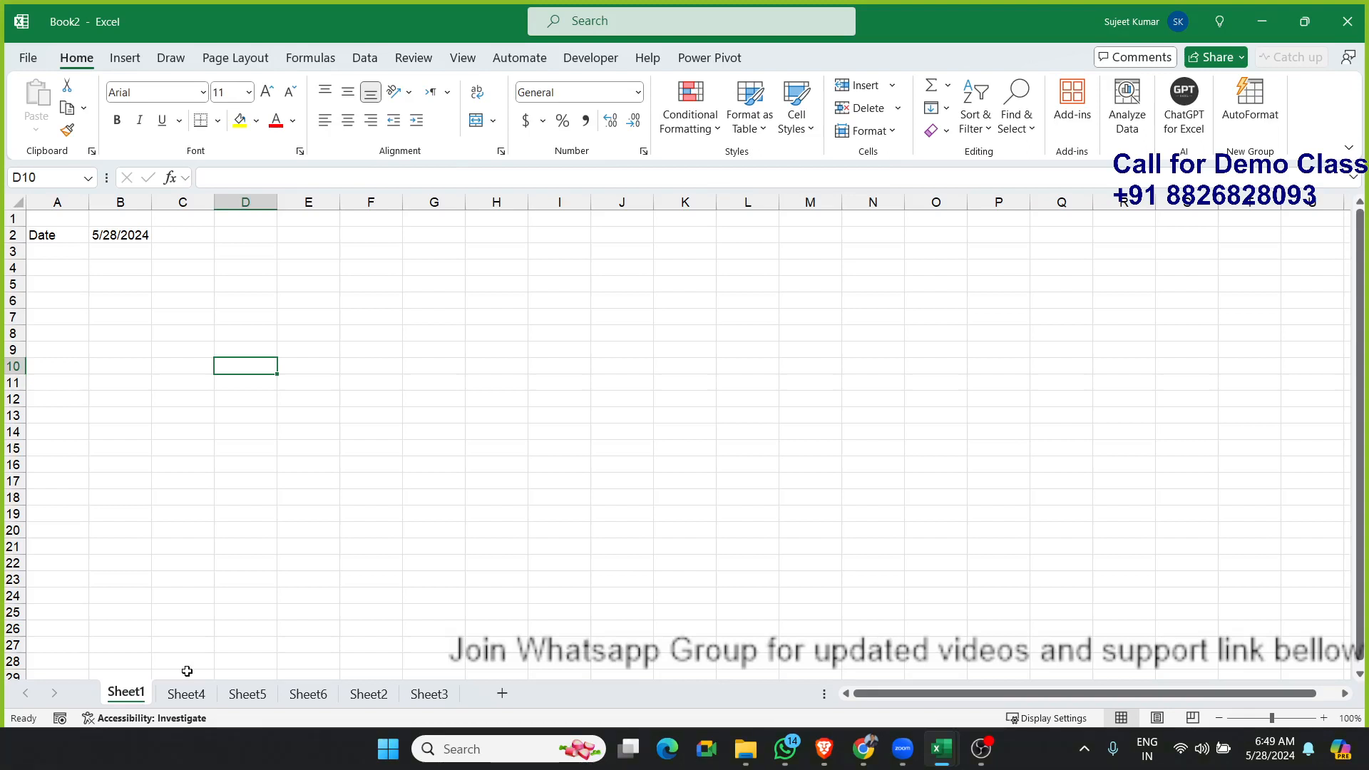
left_click(251, 695, "ctrl")
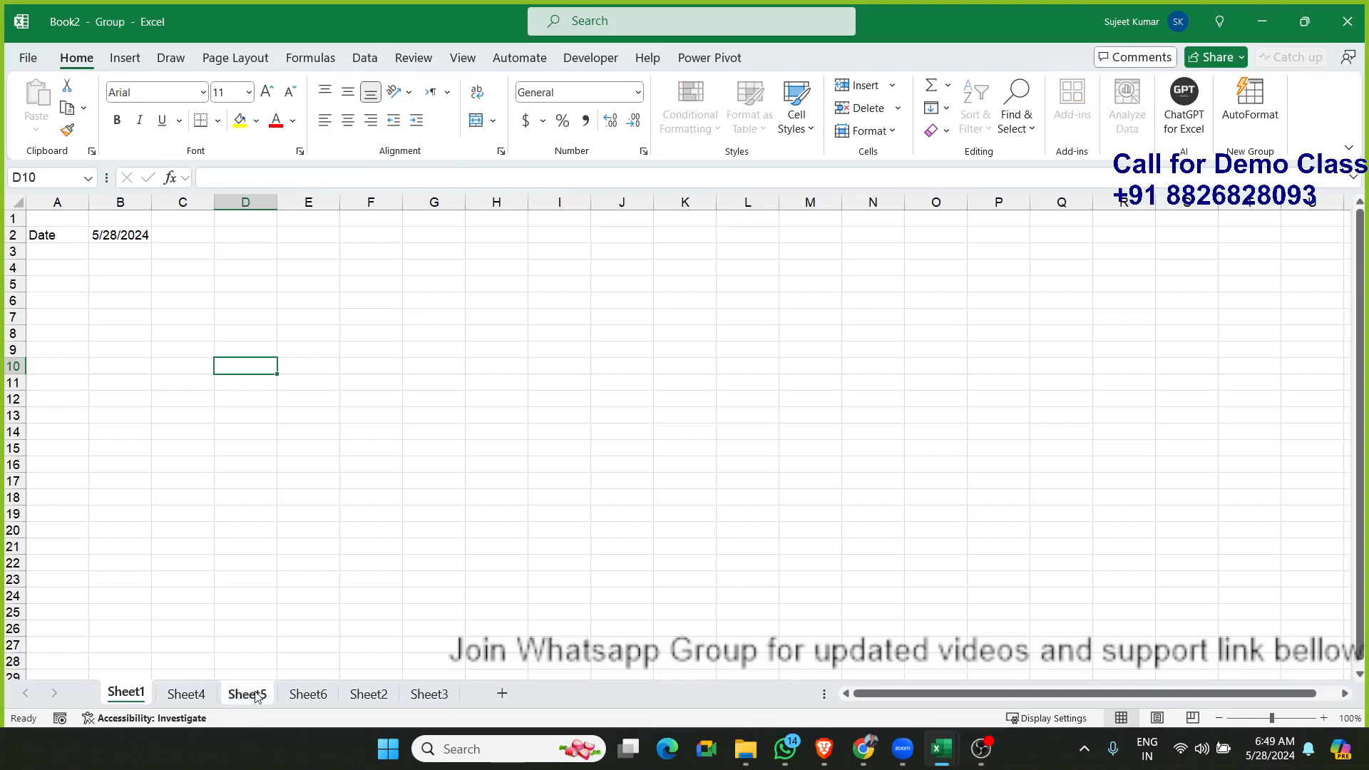
left_click(354, 702, "ctrl")
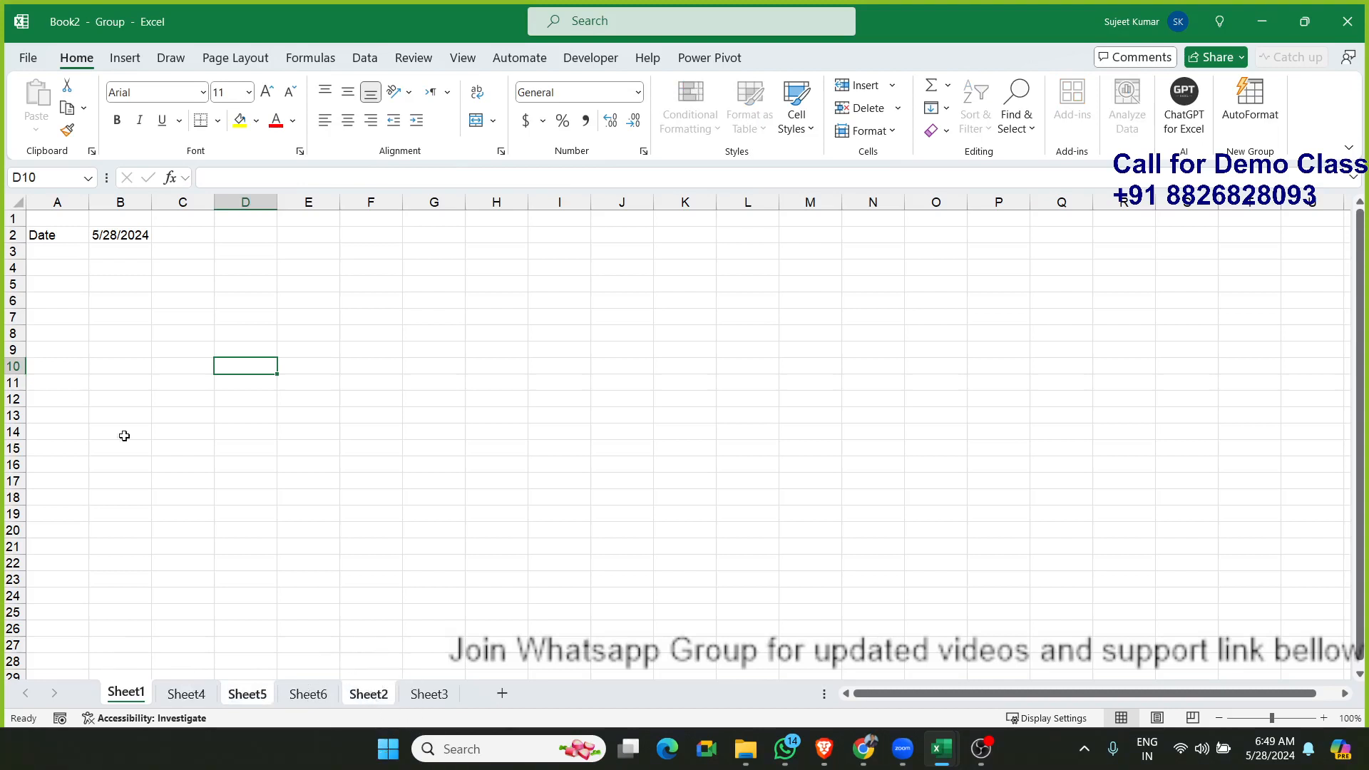
Step: Enter "Time" in A6 and the current time 6:49 AM in B6 across the grouped sheets
left_click(75, 296)
type("Time")
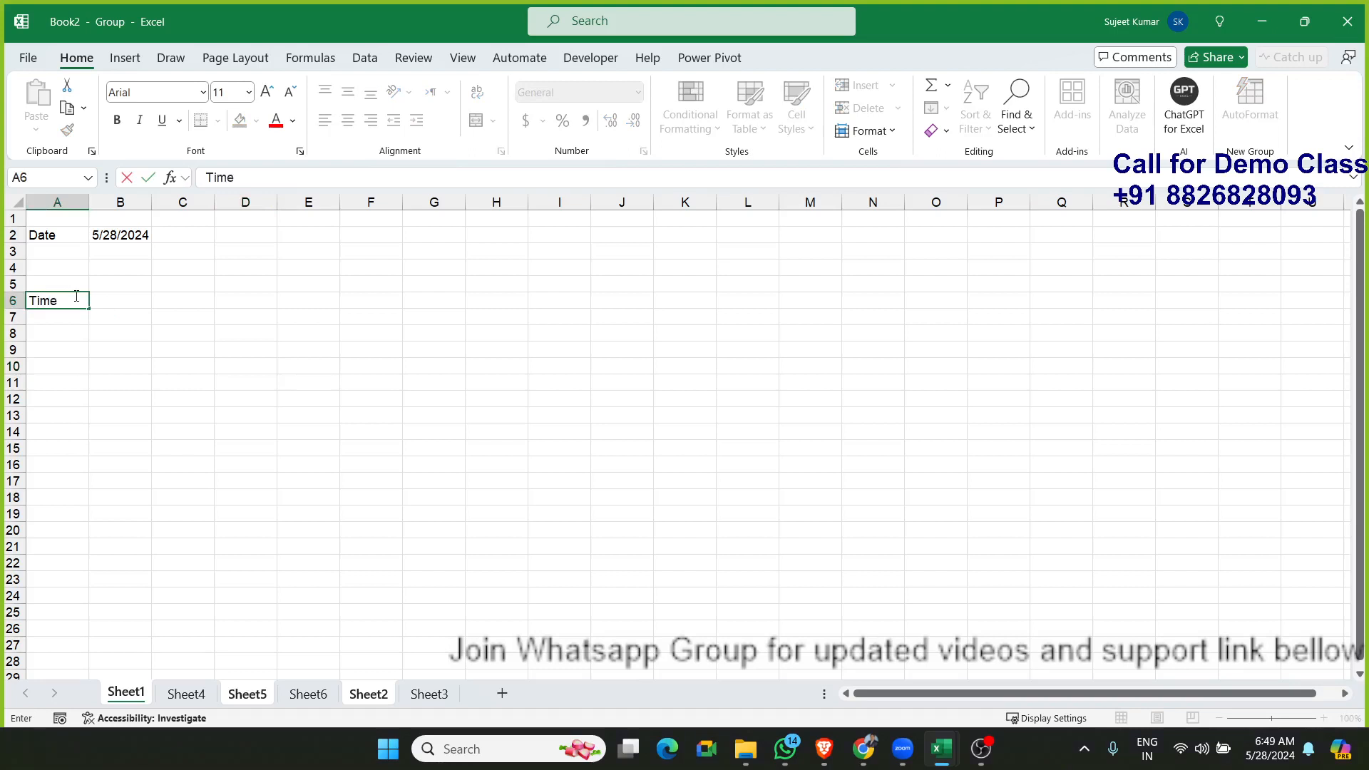
key("Tab")
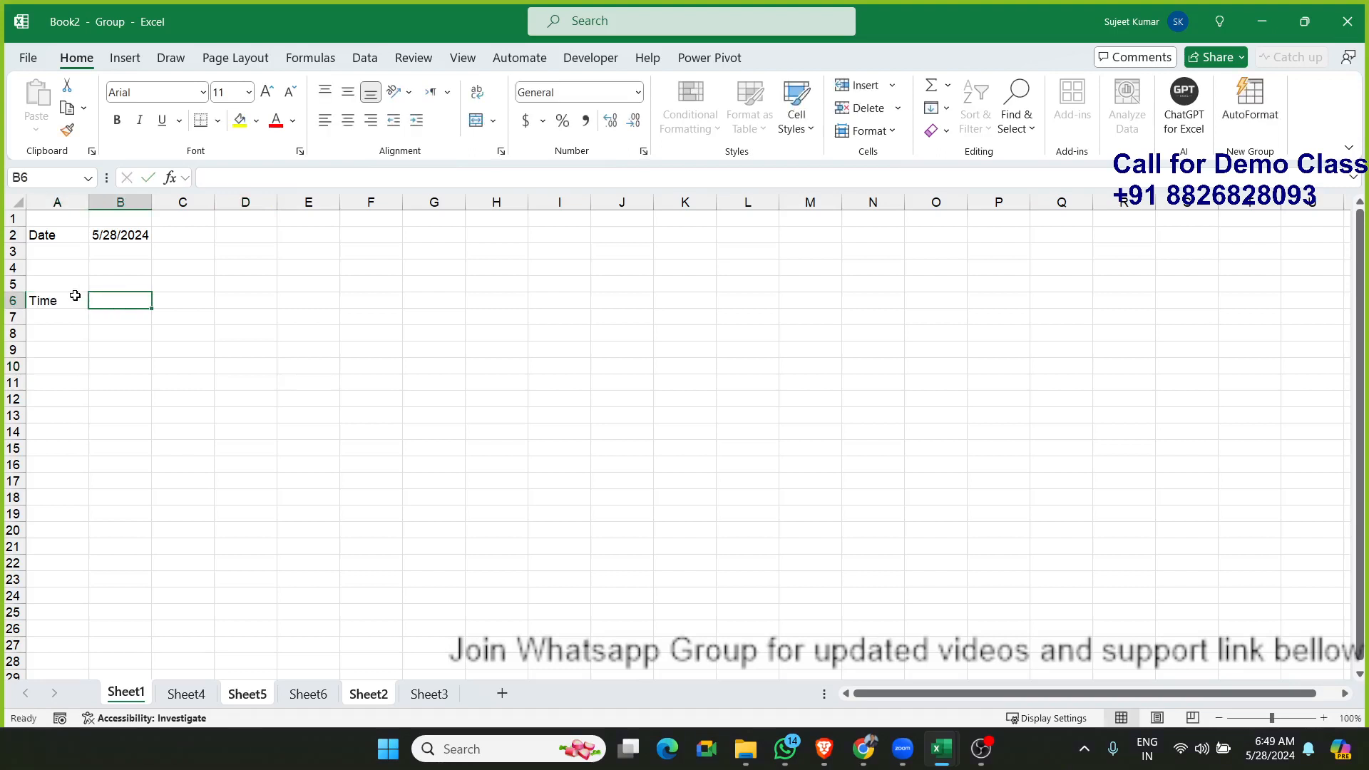
key("ctrl+shift+semicolon")
key("Return")
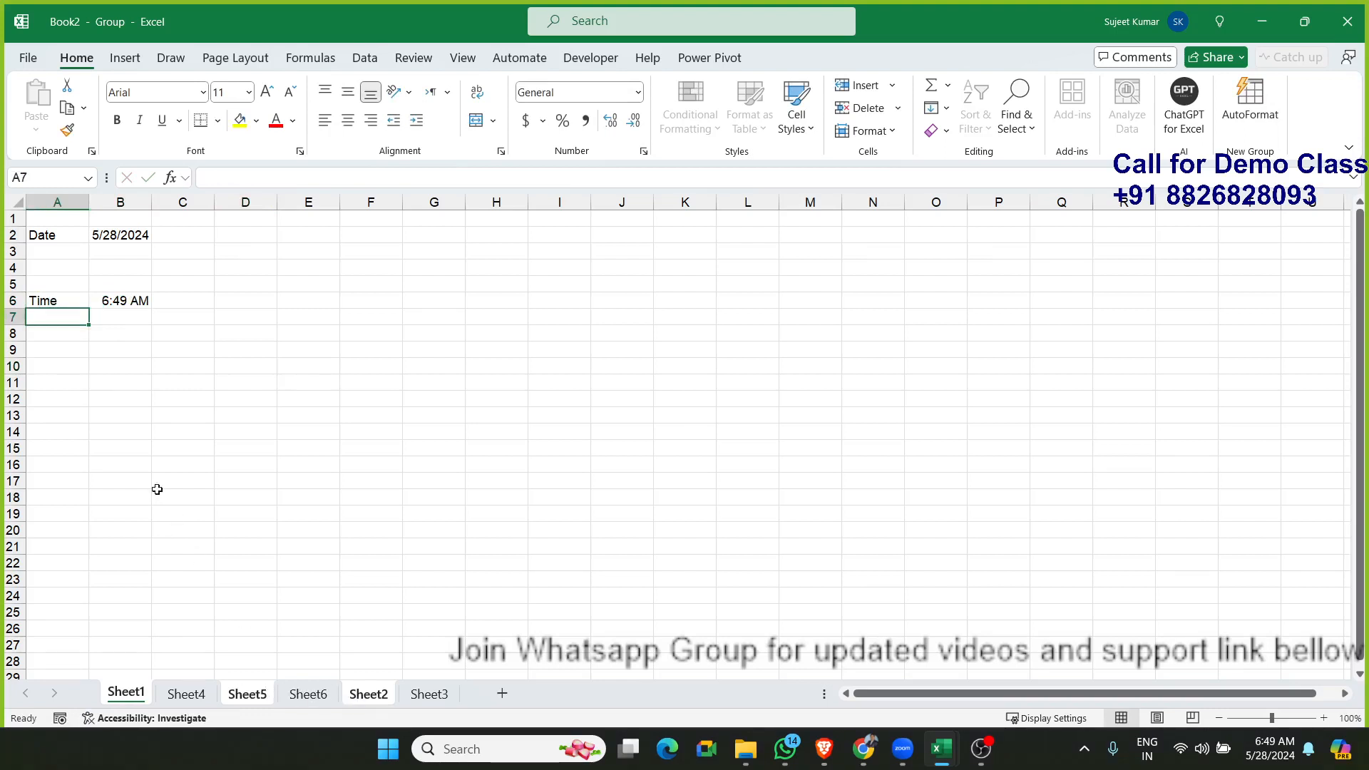
Step: Ungroup the sheets and check cells A6:B6 on the individual worksheets, returning to Sheet1
left_click(191, 695)
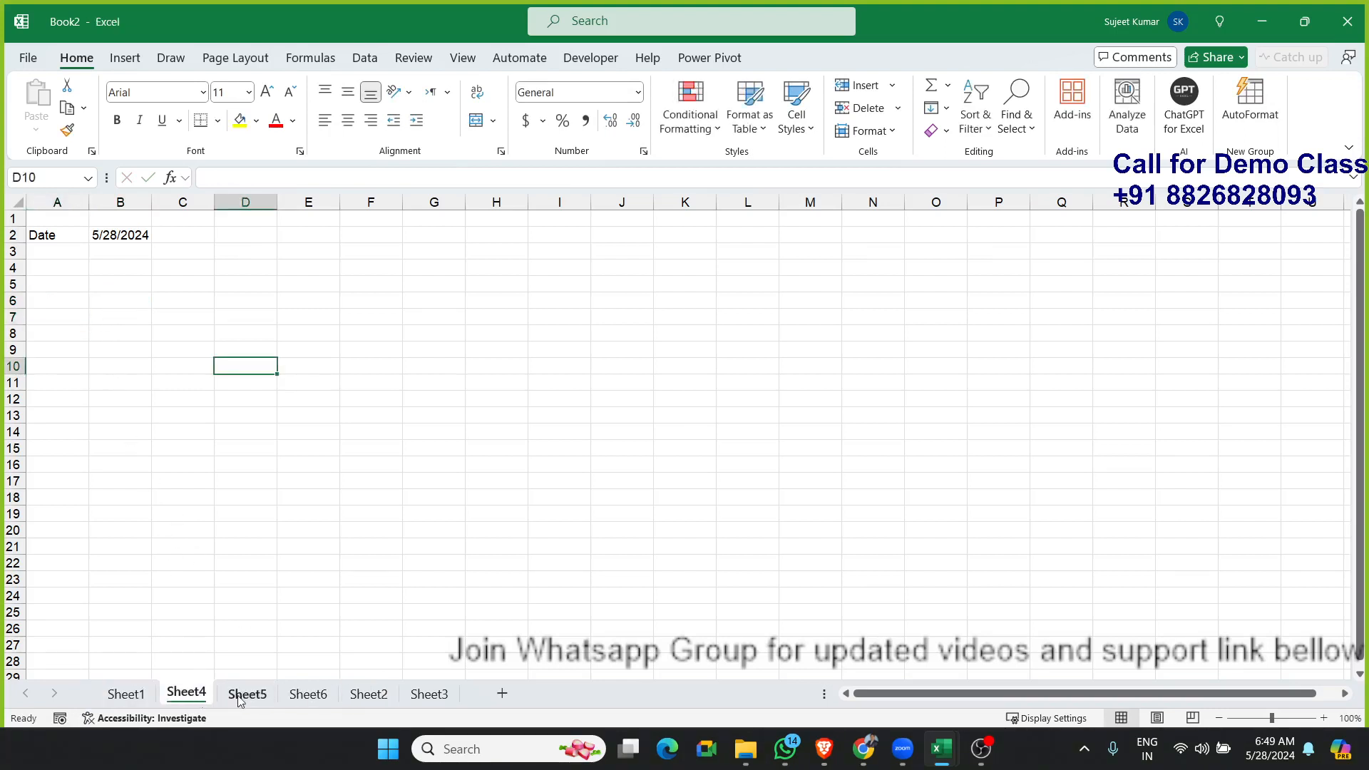
left_click(243, 694)
left_click(369, 704)
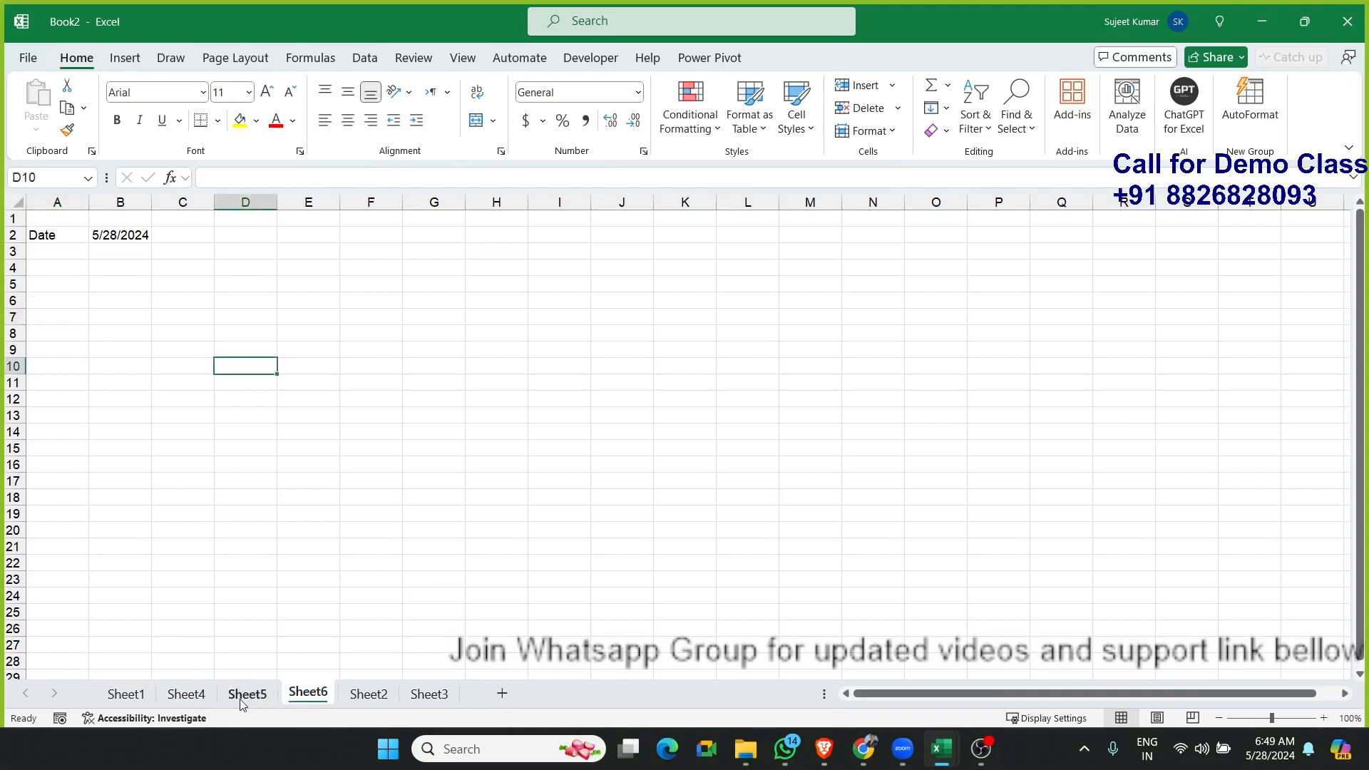
left_click(194, 697)
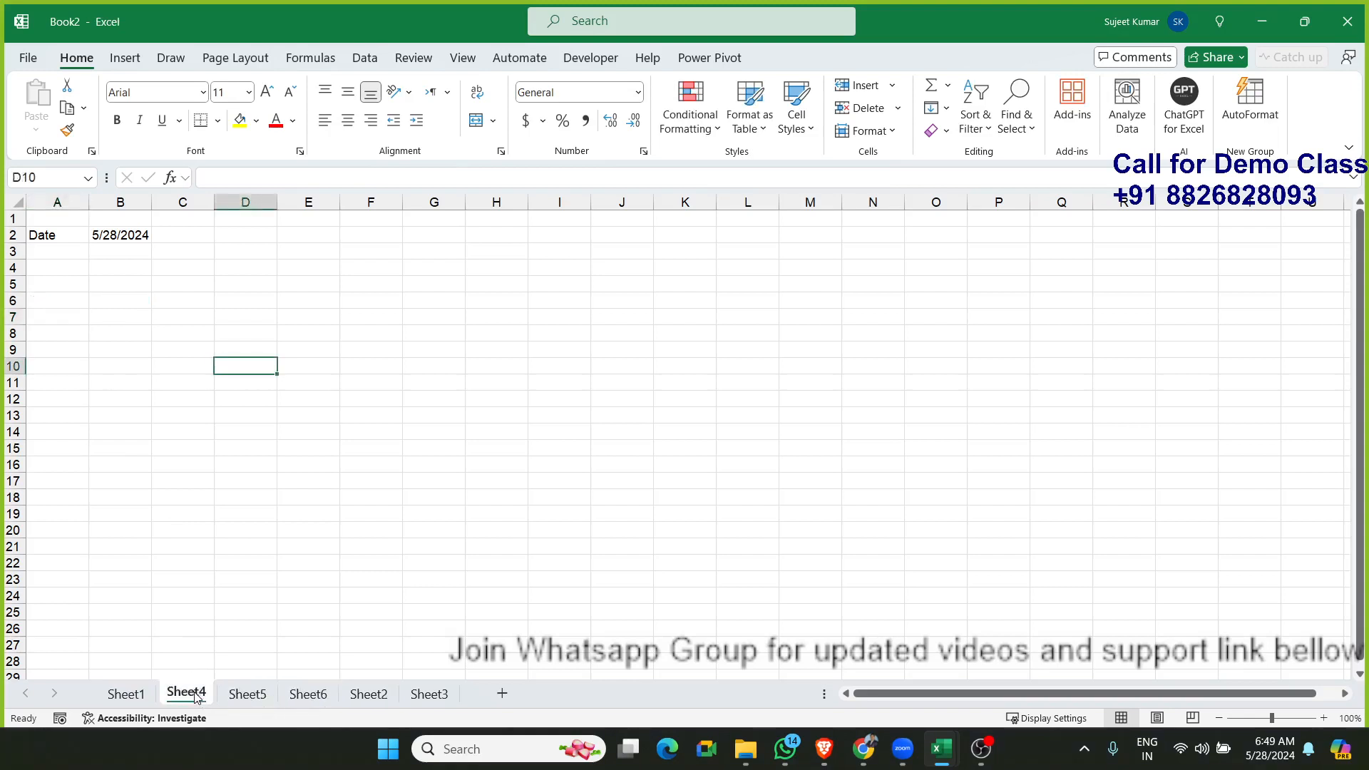
left_click(425, 695)
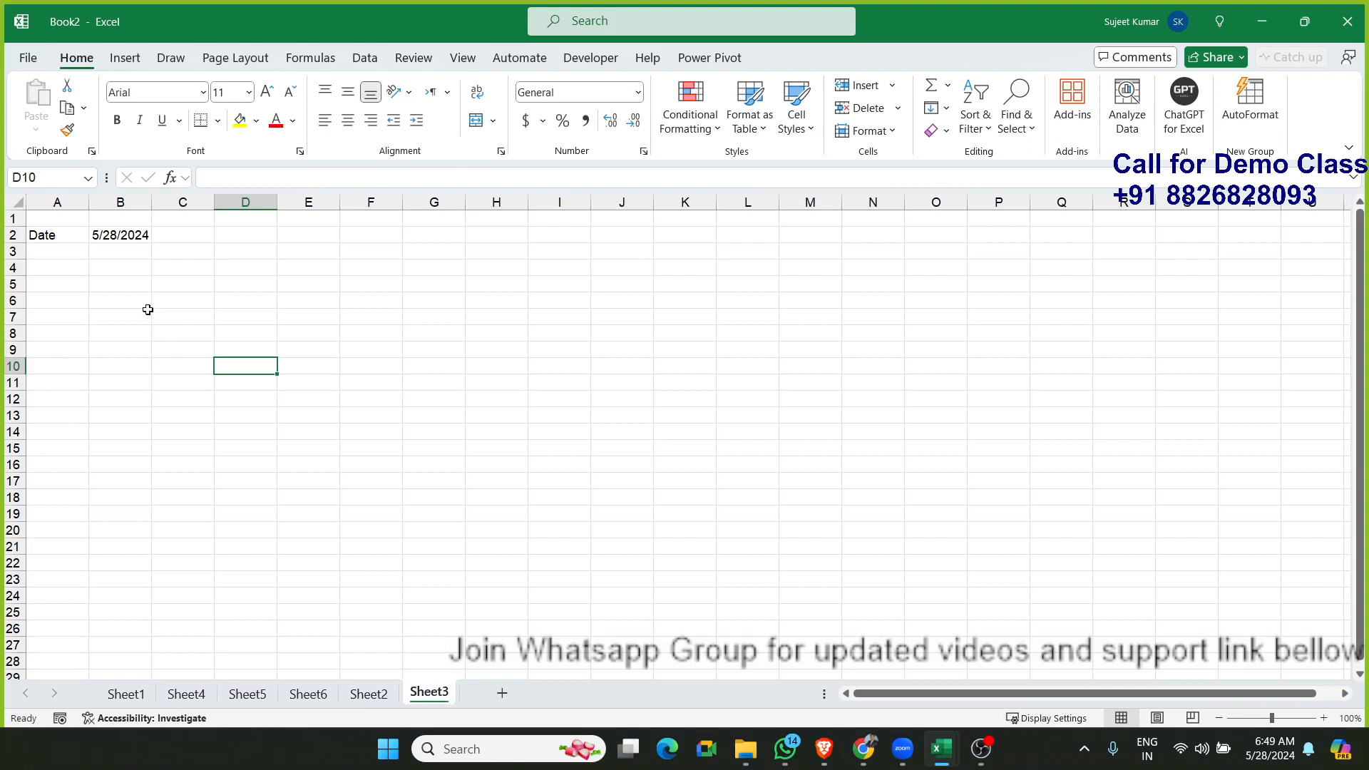
left_click(131, 697)
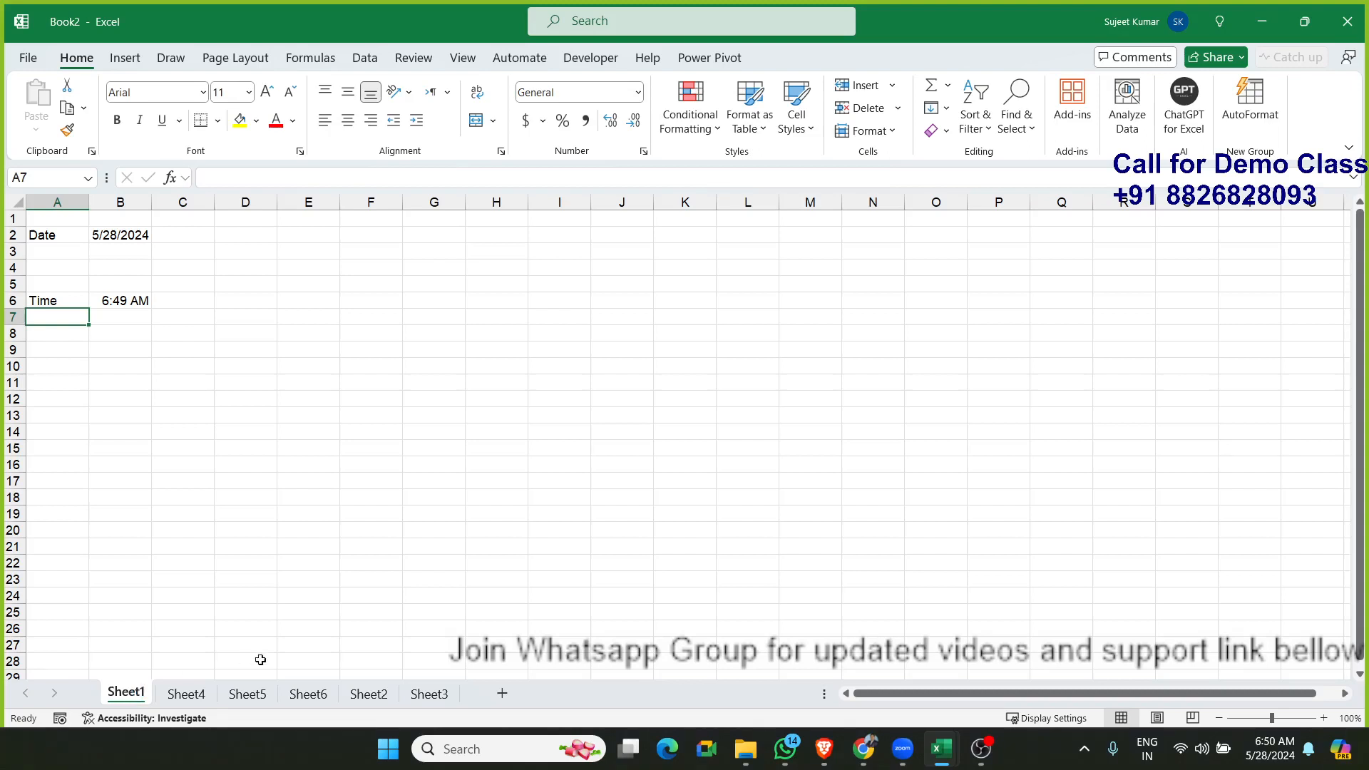
Step: Select scattered non-adjacent cells on Sheet1, including K7, H9, L10, H13, K16 and I18
left_click(722, 334)
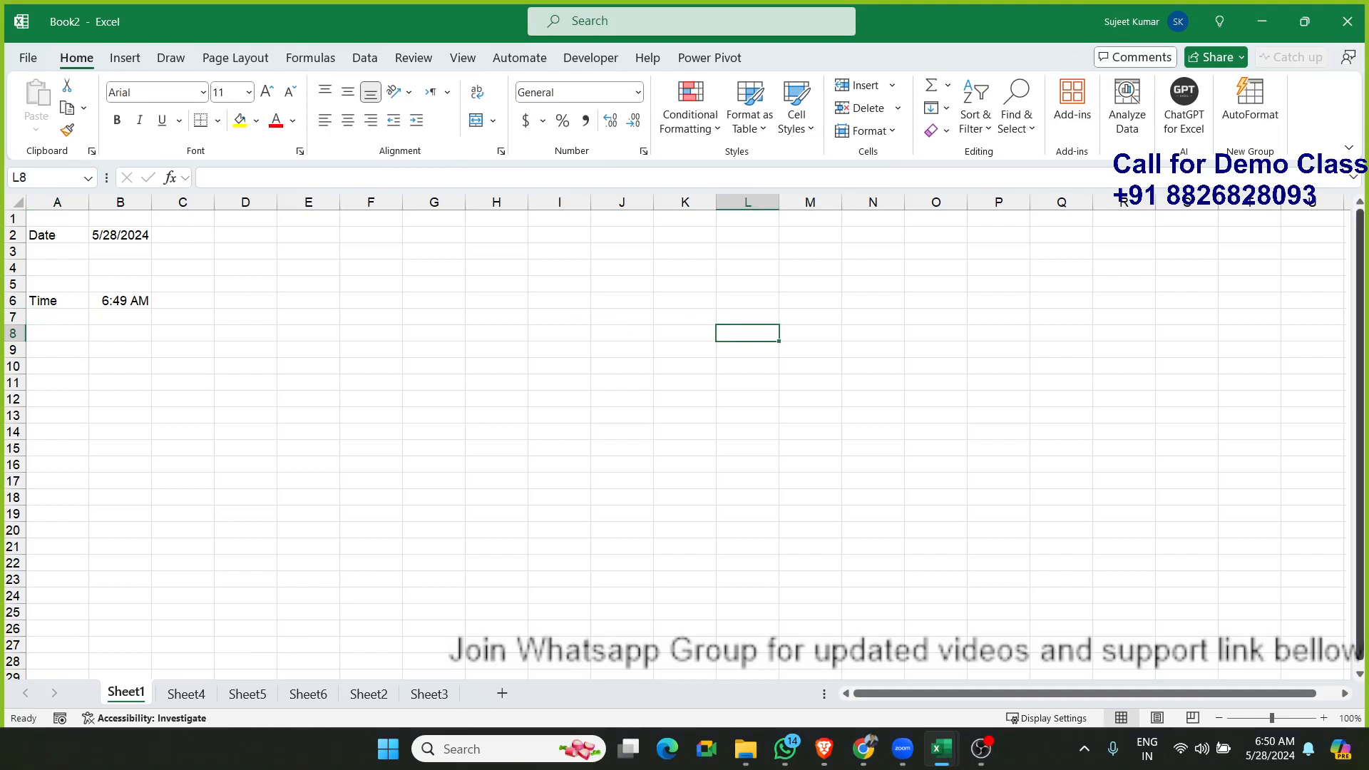
left_click(520, 348)
left_click(719, 366)
left_click(540, 494)
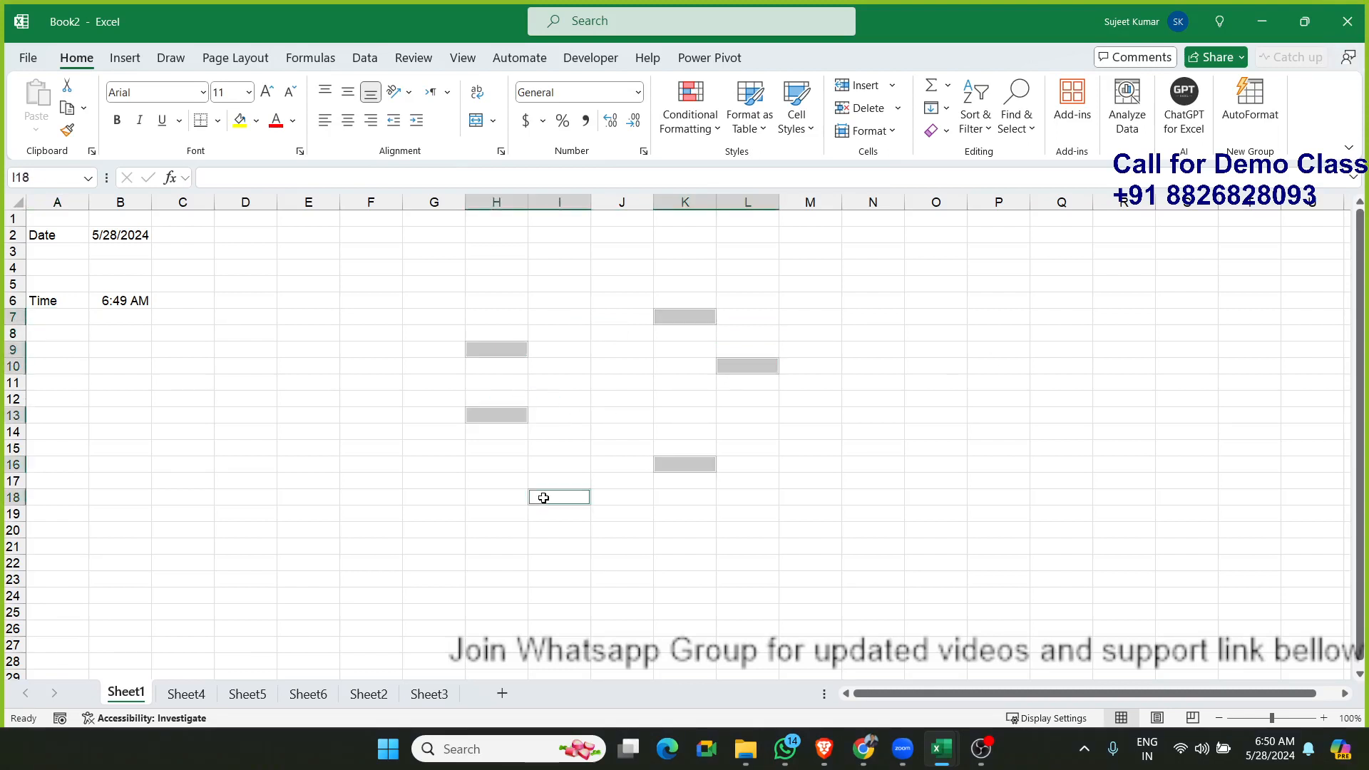
Step: Make a new scattered multi-selection on Sheet1, including G17, F12, D9:D10, C19, J18:J19, I8 and D5, and clear it by selecting F20
left_click(433, 480)
left_click(370, 399, "ctrl")
left_click_drag(245, 349, 245, 366)
left_click(183, 514, "ctrl")
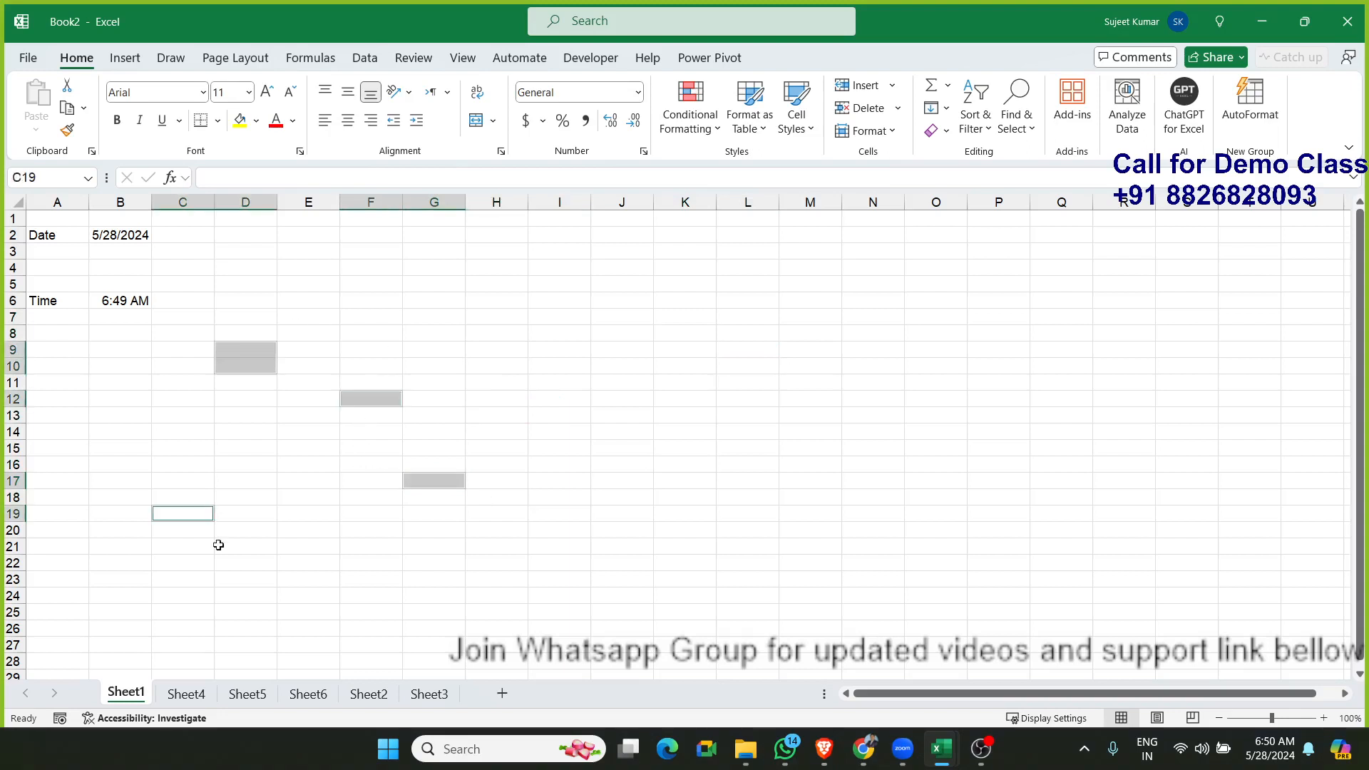
left_click(245, 579, "ctrl")
left_click(496, 579, "ctrl")
left_click_drag(622, 497, 622, 513)
left_click(490, 338, "ctrl")
left_click(416, 301, "ctrl")
left_click(574, 332, "ctrl")
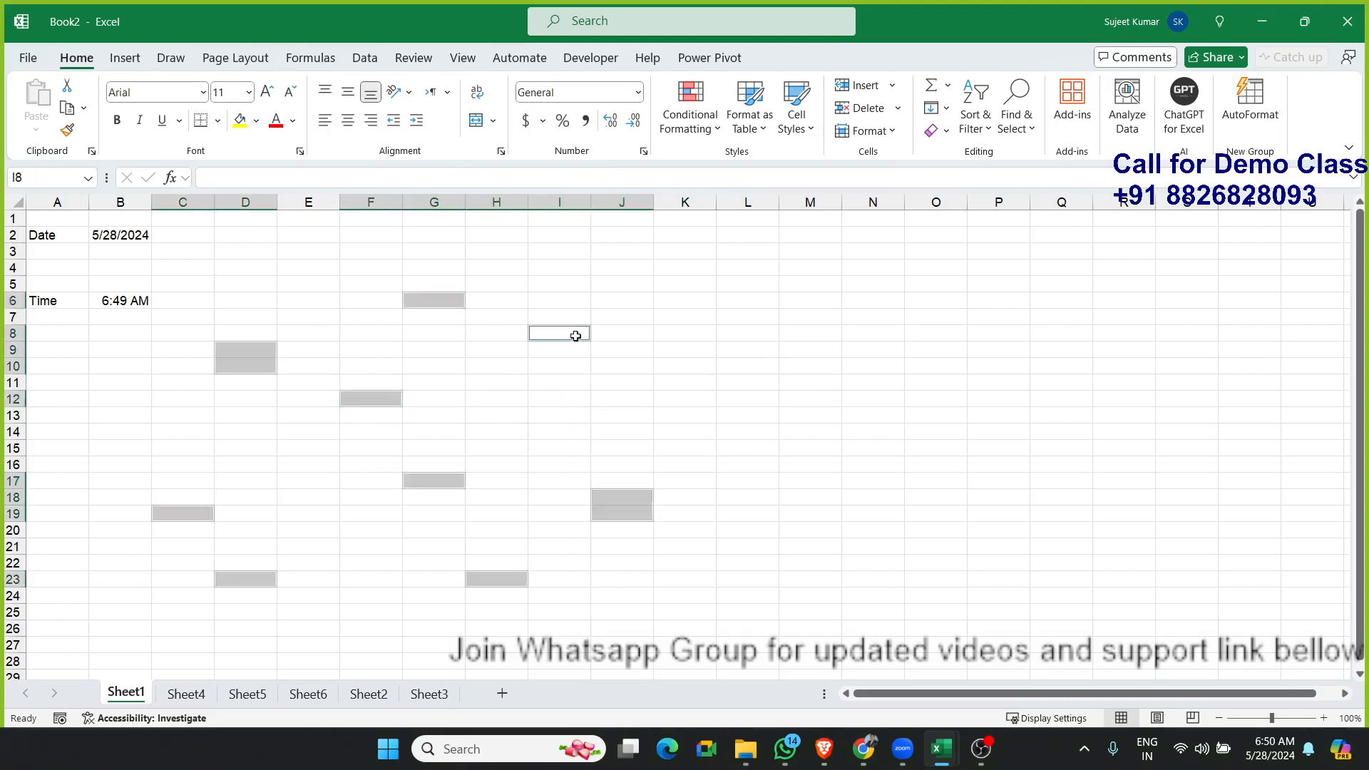
left_click(512, 378, "ctrl")
left_click(373, 307, "ctrl")
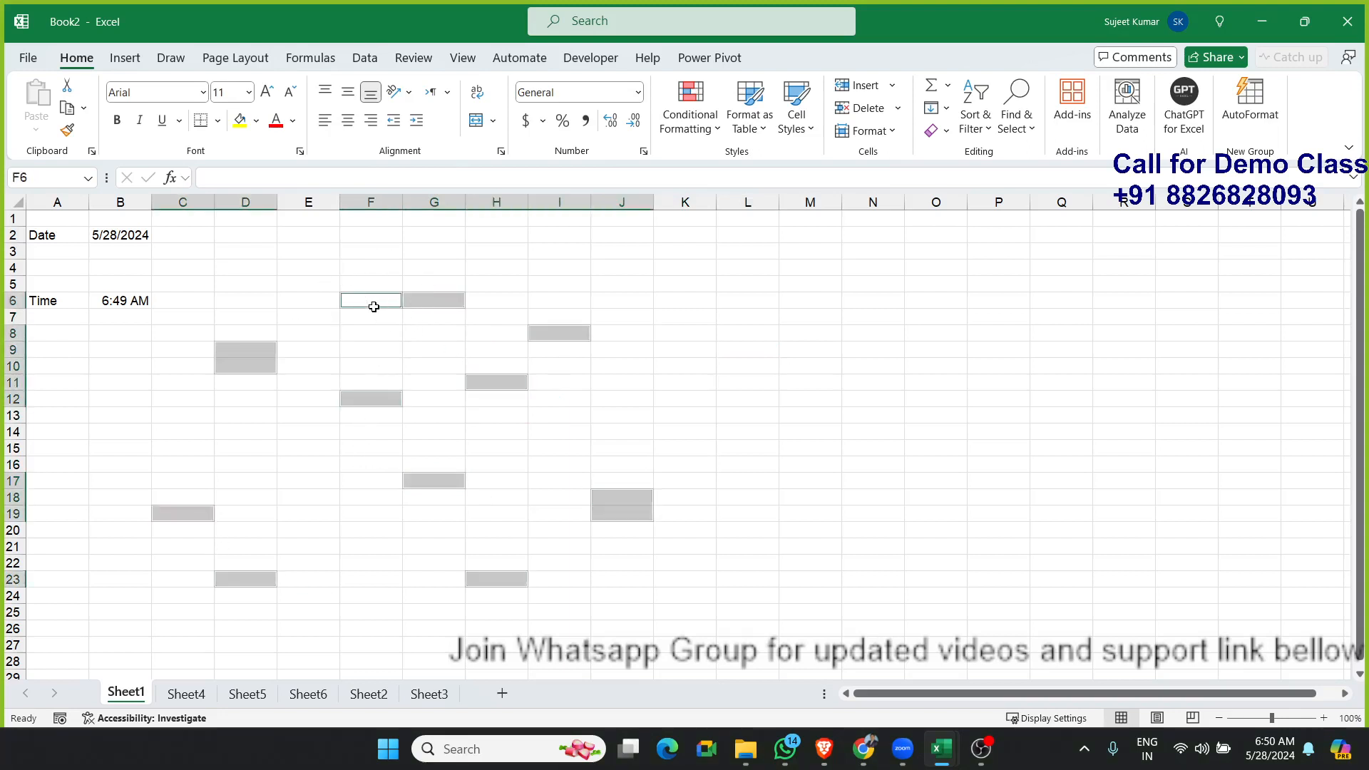
left_click(318, 285, "ctrl")
left_click(261, 281, "ctrl")
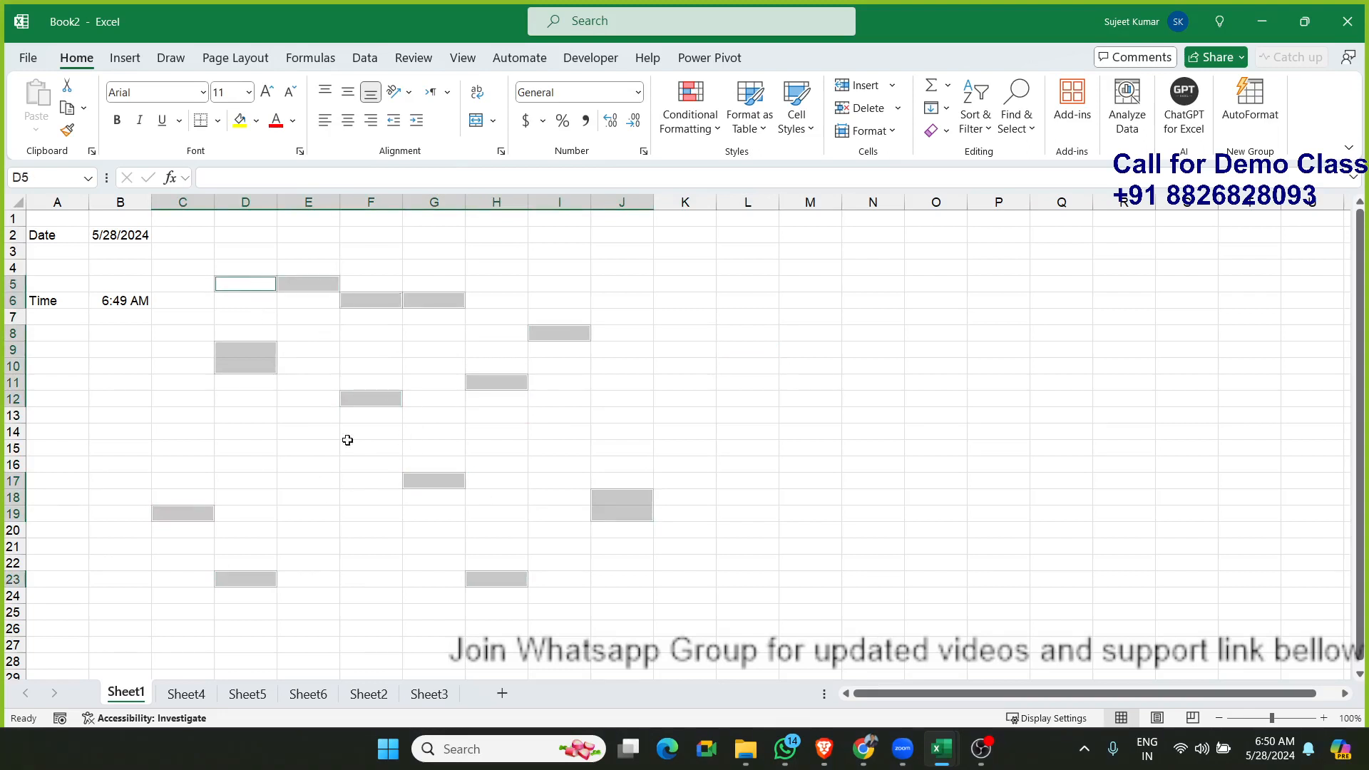
left_click(346, 527)
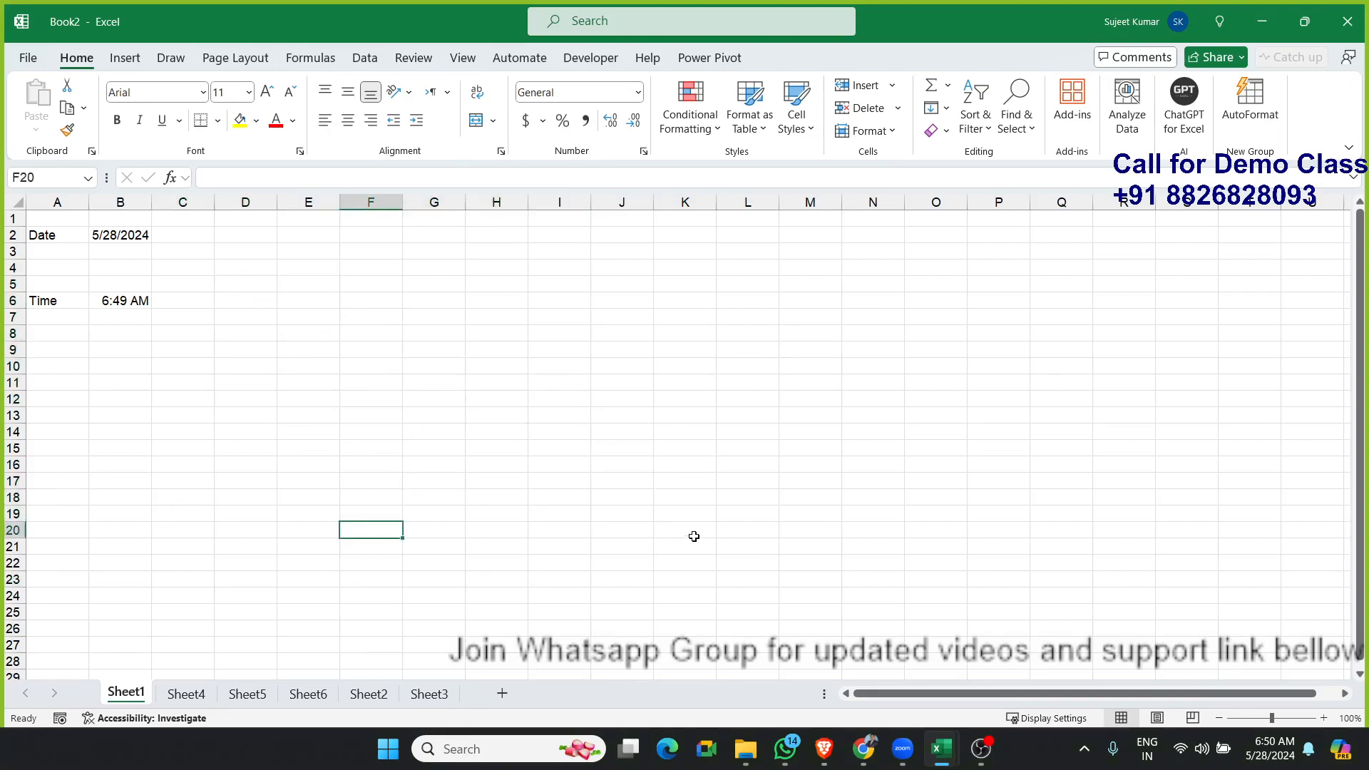
Step: Switch to the Day - 2 Data Selection workbook and review the shortcut list on the Selection_Shortcut sheet
key("alt+Tab")
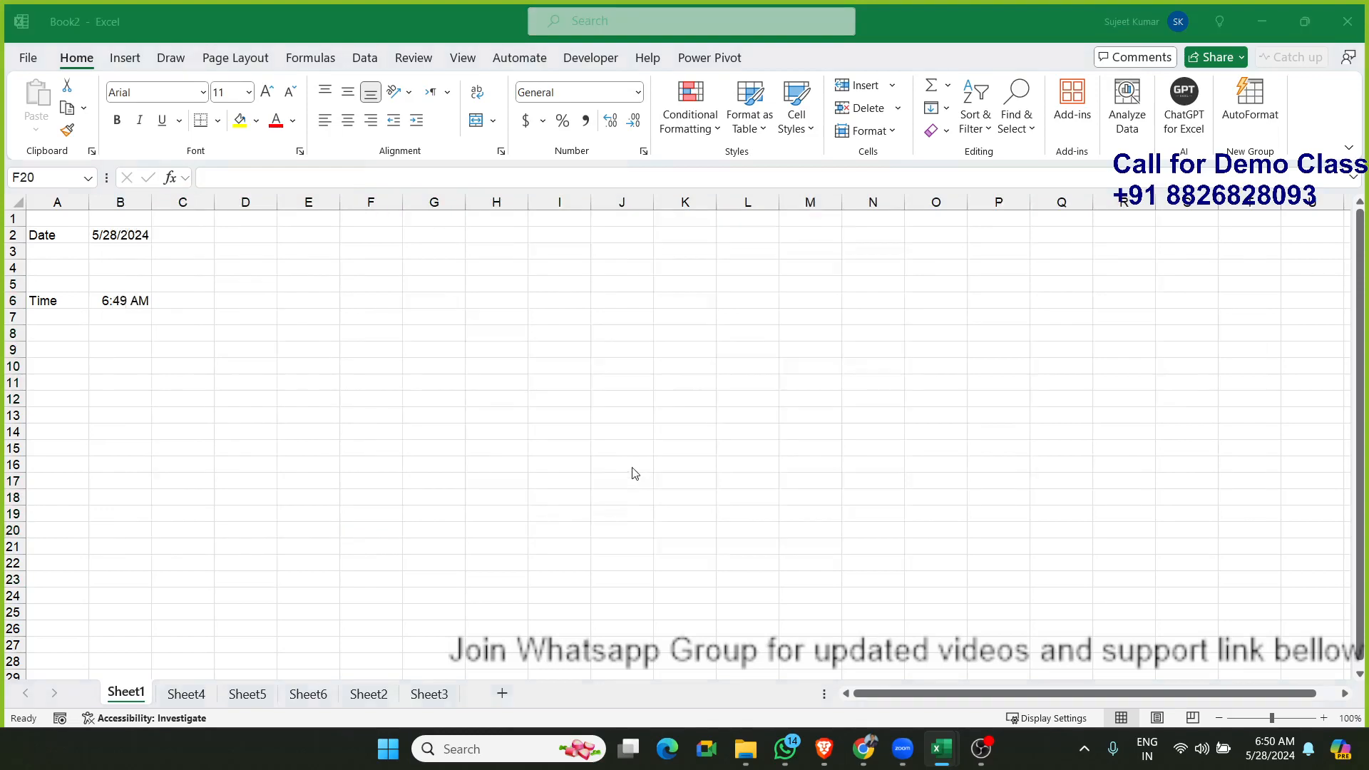
left_click(322, 693)
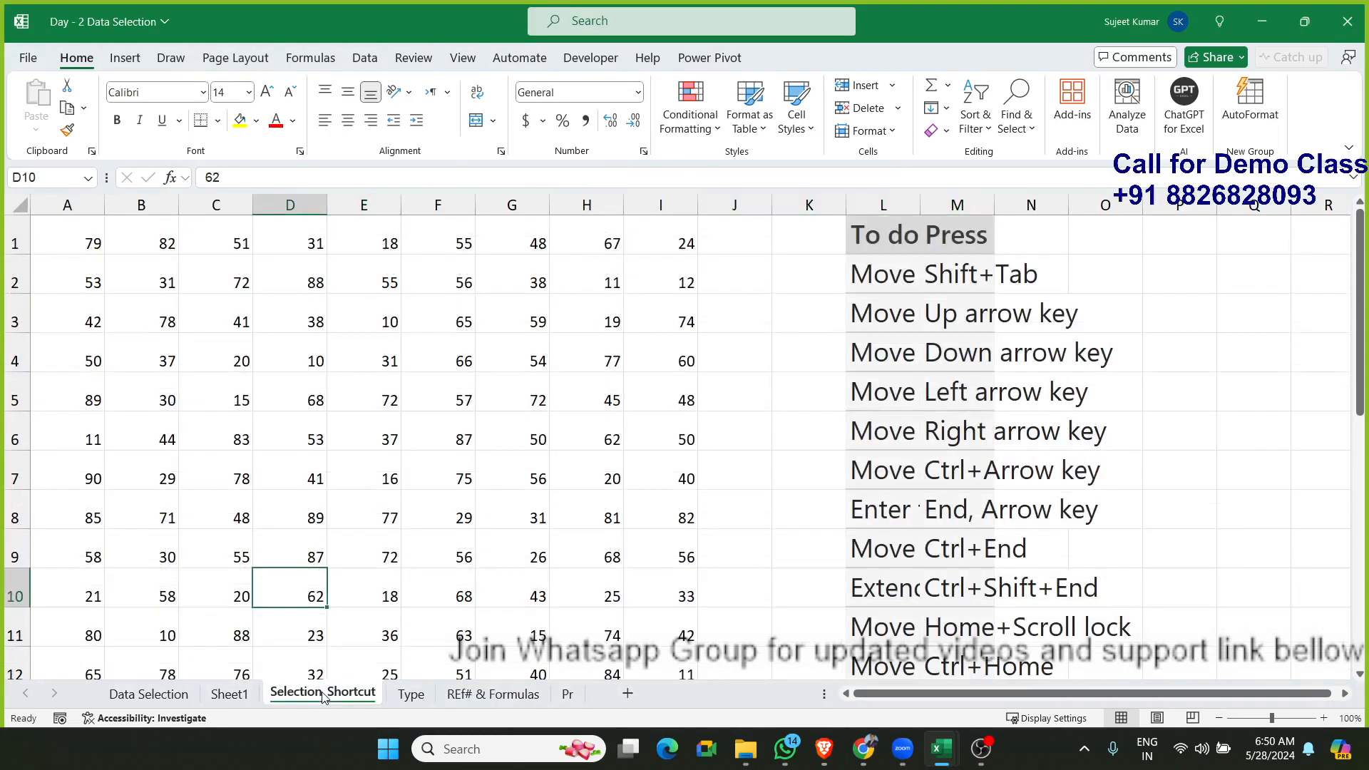
left_click(882, 314)
scroll(877, 378, "down", 4)
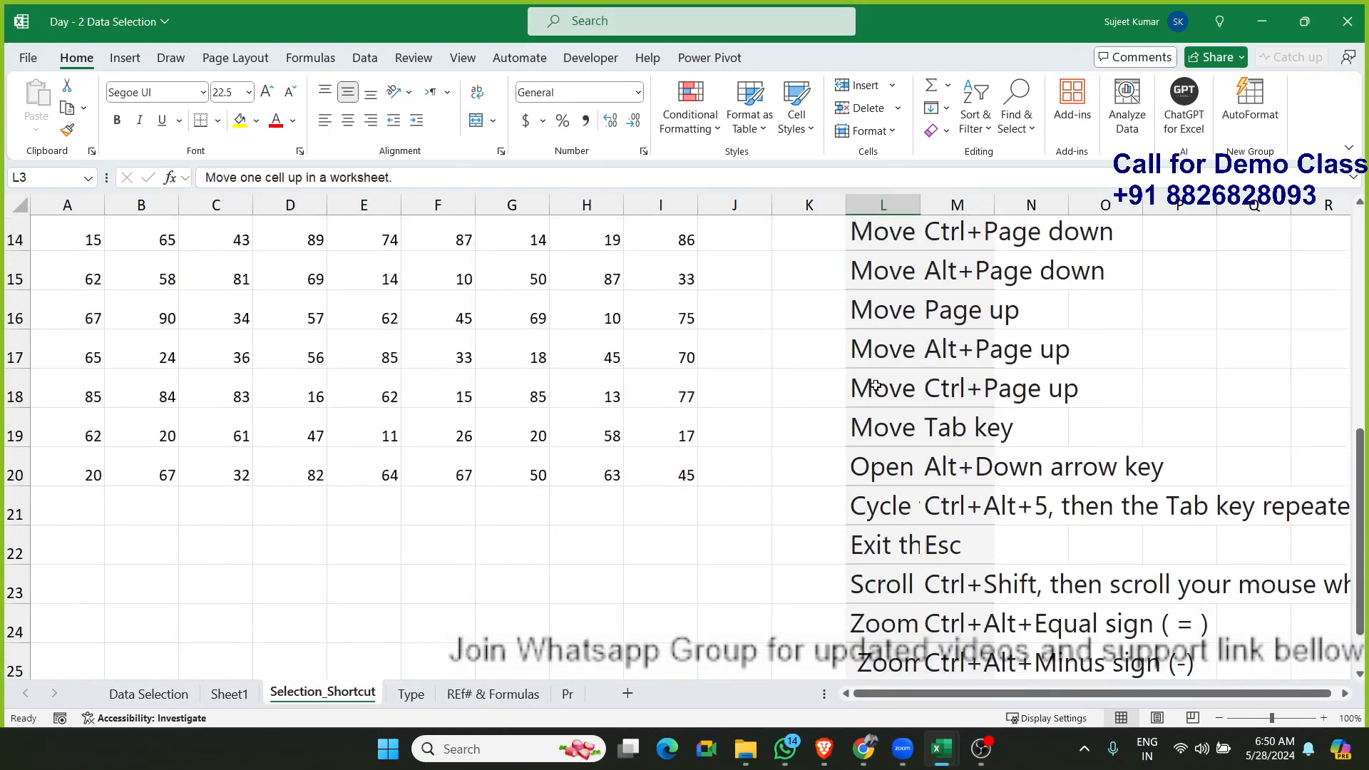
scroll(873, 385, "down", 2)
scroll(872, 385, "up", 6)
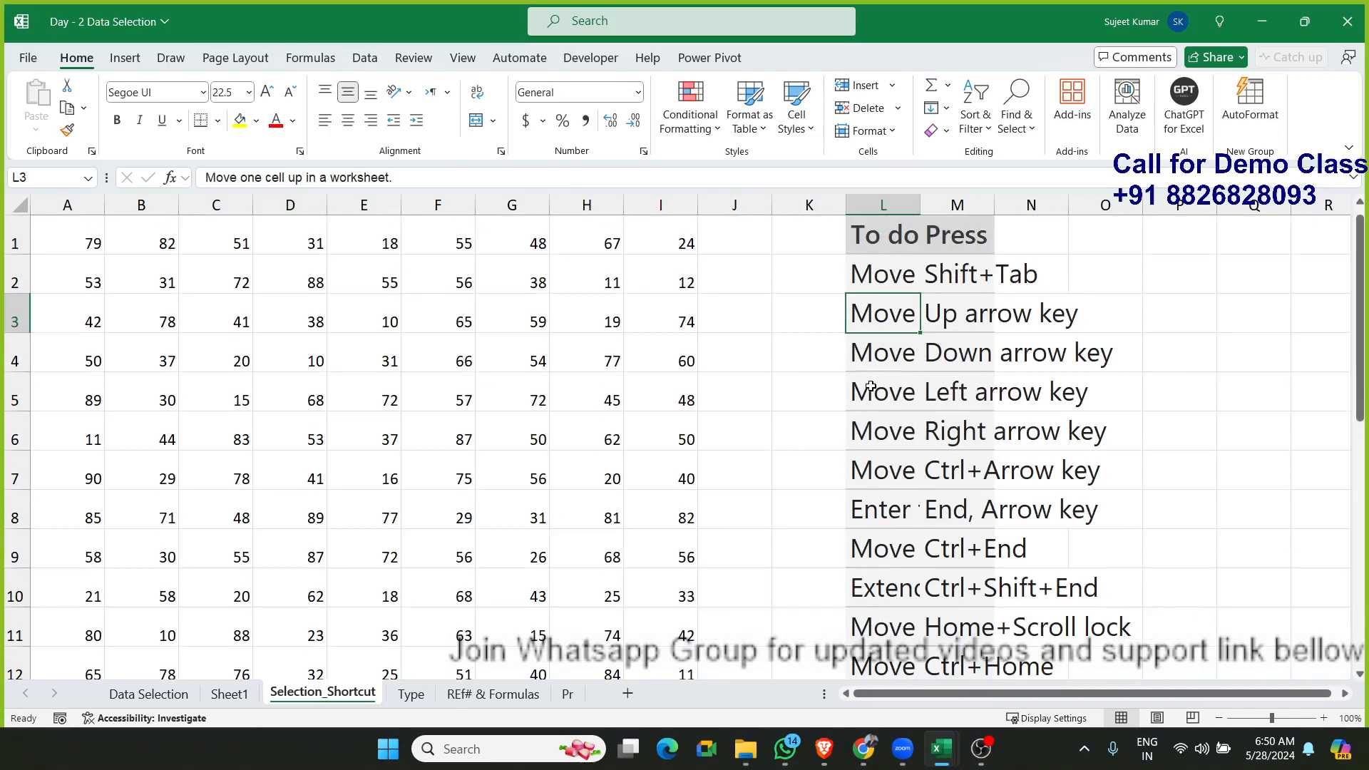
left_click(479, 345)
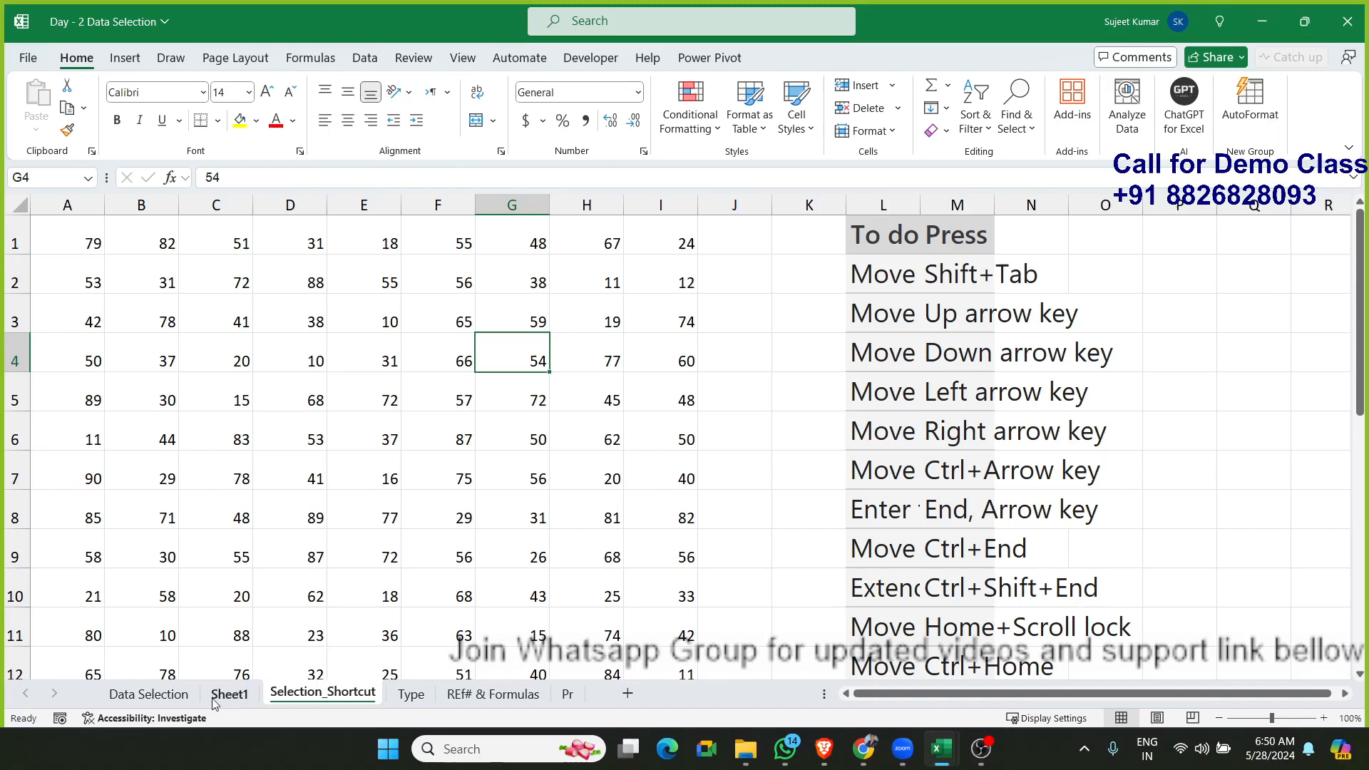
Step: On the Data Selection sheet, select the non-adjacent cells B3, B8, D10 and D14 together
left_click(187, 697)
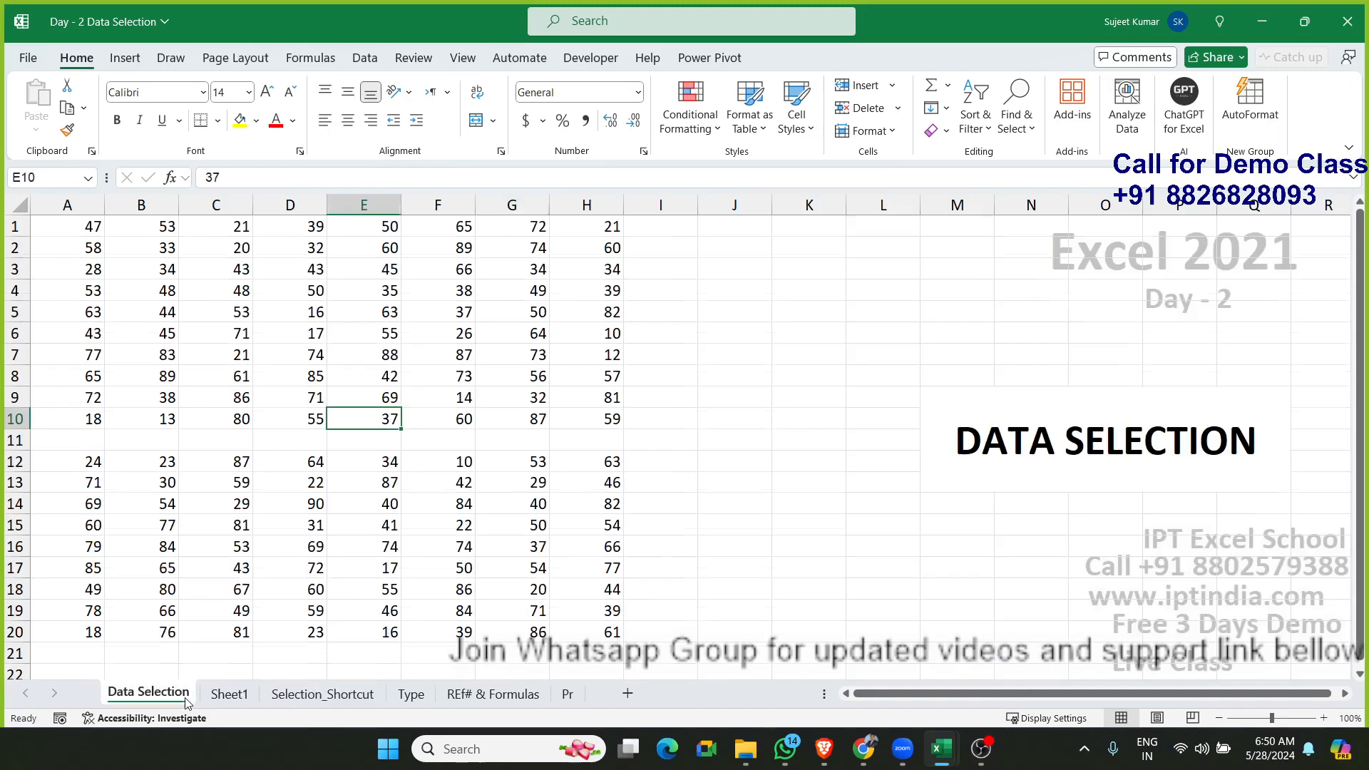
left_click(158, 275)
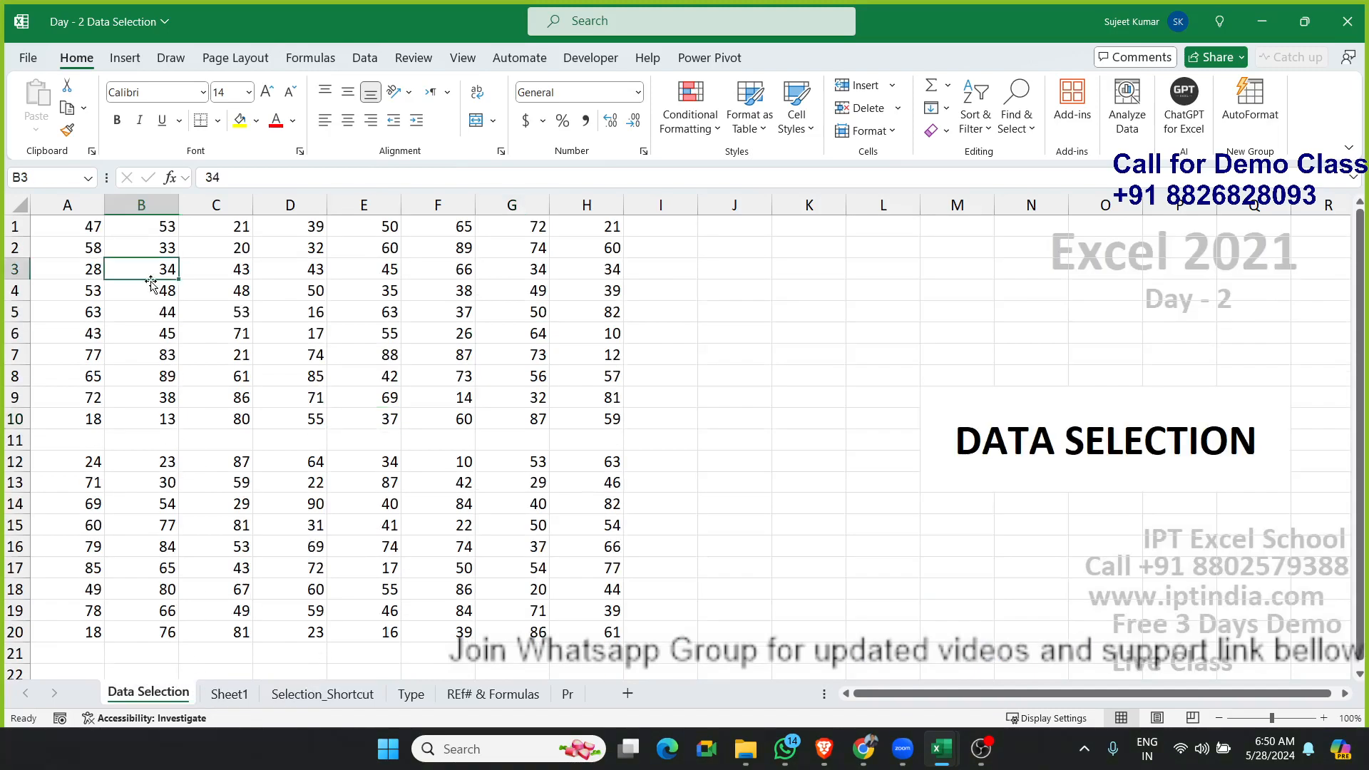
left_click(166, 366, "ctrl")
left_click(266, 424, "ctrl")
left_click(283, 509, "ctrl")
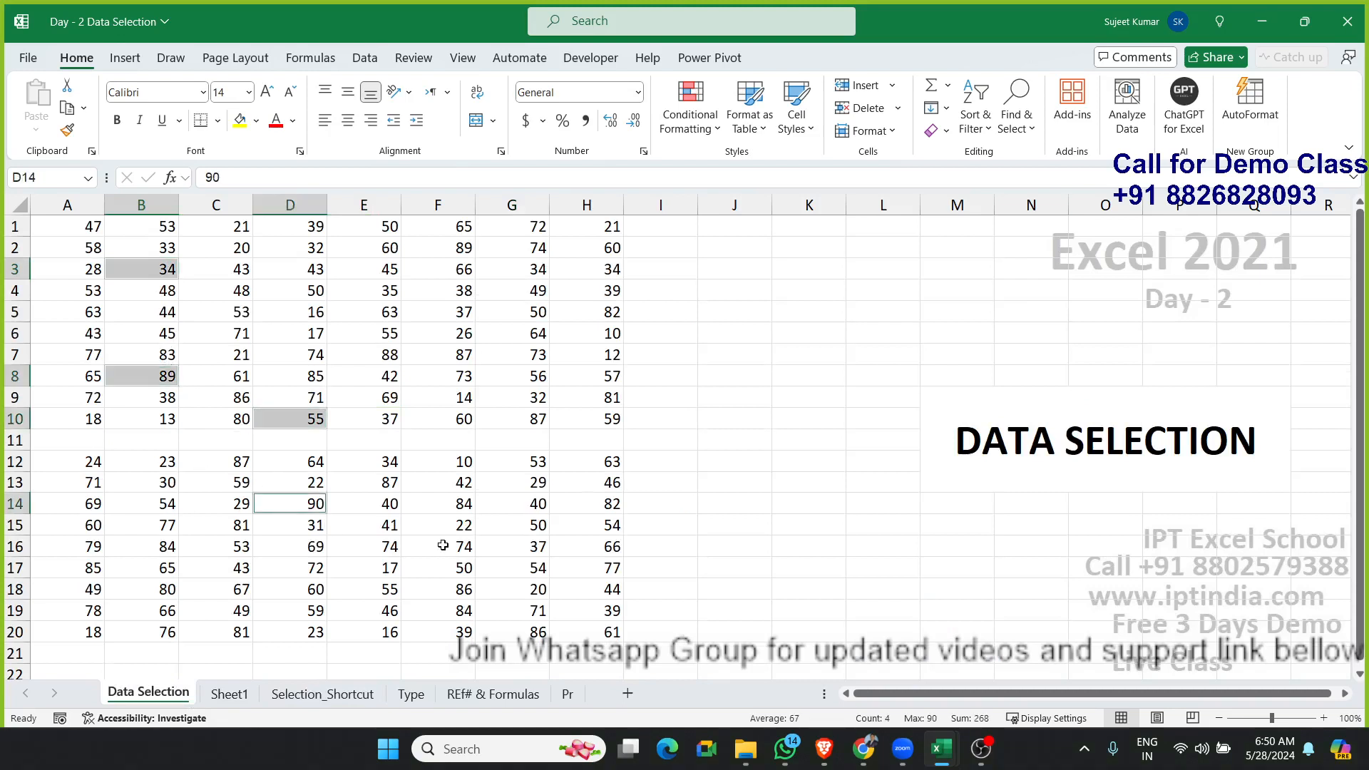
Step: Add F16, G10, F7, E5, D3, C5, C7, C10, C14, B15, A8 and A5 to the non-adjacent selection
left_click(443, 546, "ctrl")
left_click(522, 417, "ctrl")
left_click(470, 350, "ctrl")
left_click(400, 318, "ctrl")
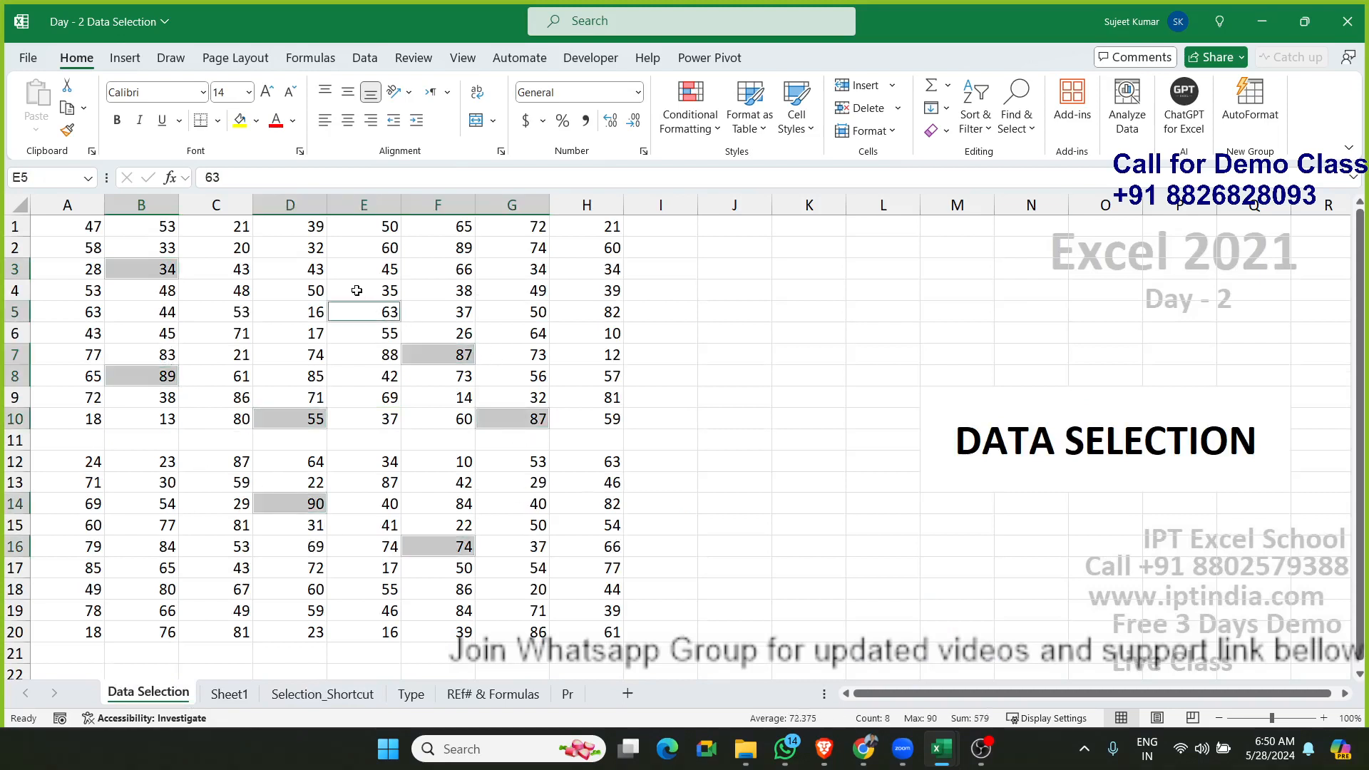
left_click(295, 267, "ctrl")
left_click(247, 309, "ctrl")
left_click(223, 356, "ctrl")
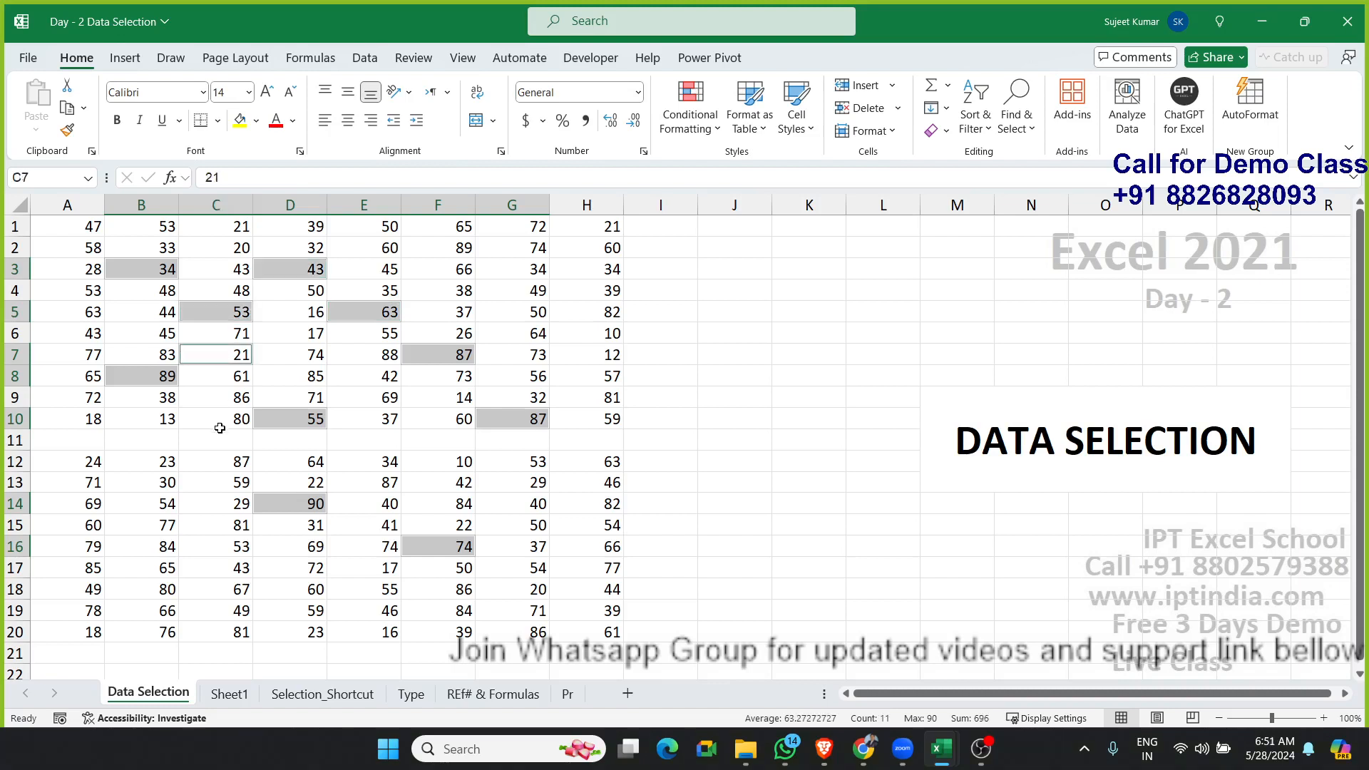
left_click(219, 422, "ctrl")
left_click(213, 506, "ctrl")
left_click(110, 526, "ctrl")
left_click(81, 380, "ctrl")
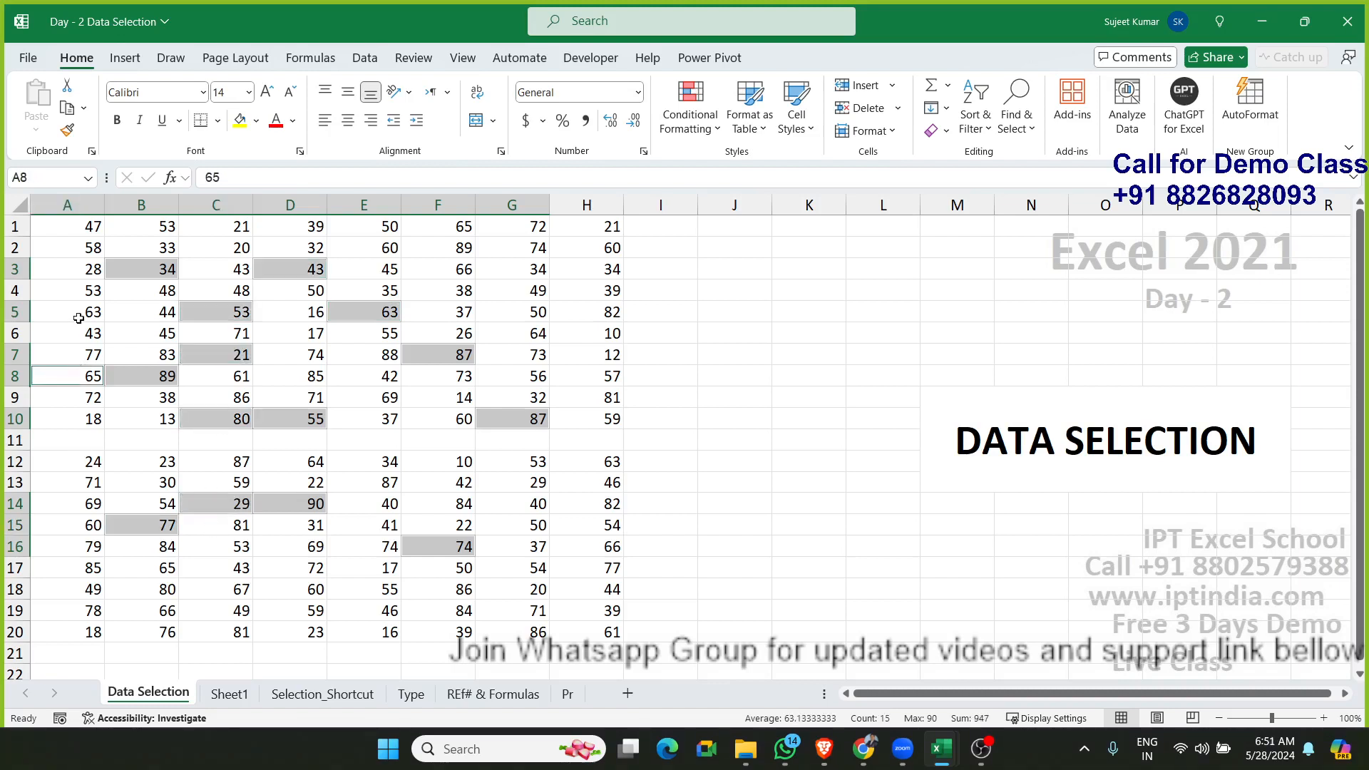
left_click(78, 318, "ctrl")
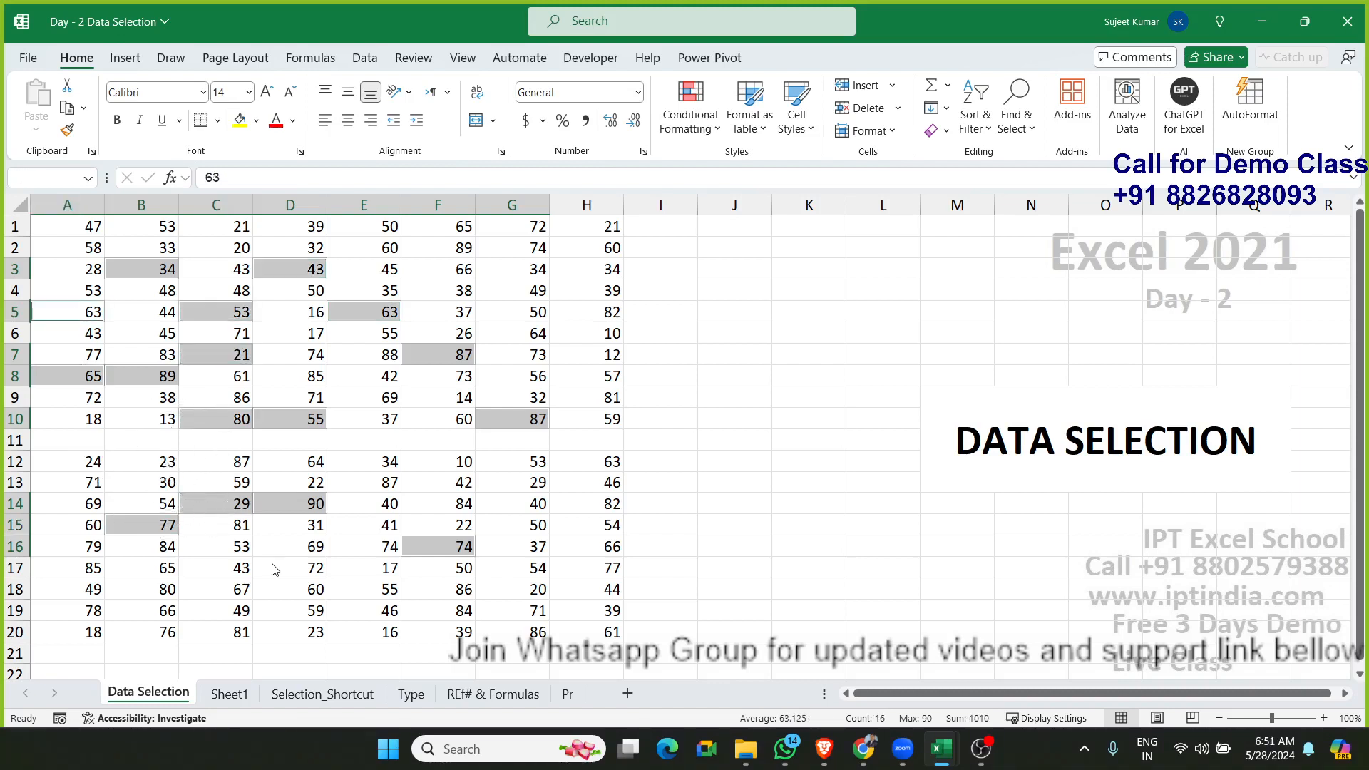
Step: Try to copy the scattered multi-selection, and clear it by selecting D9
key("ctrl+c")
key("Return")
left_click(314, 397)
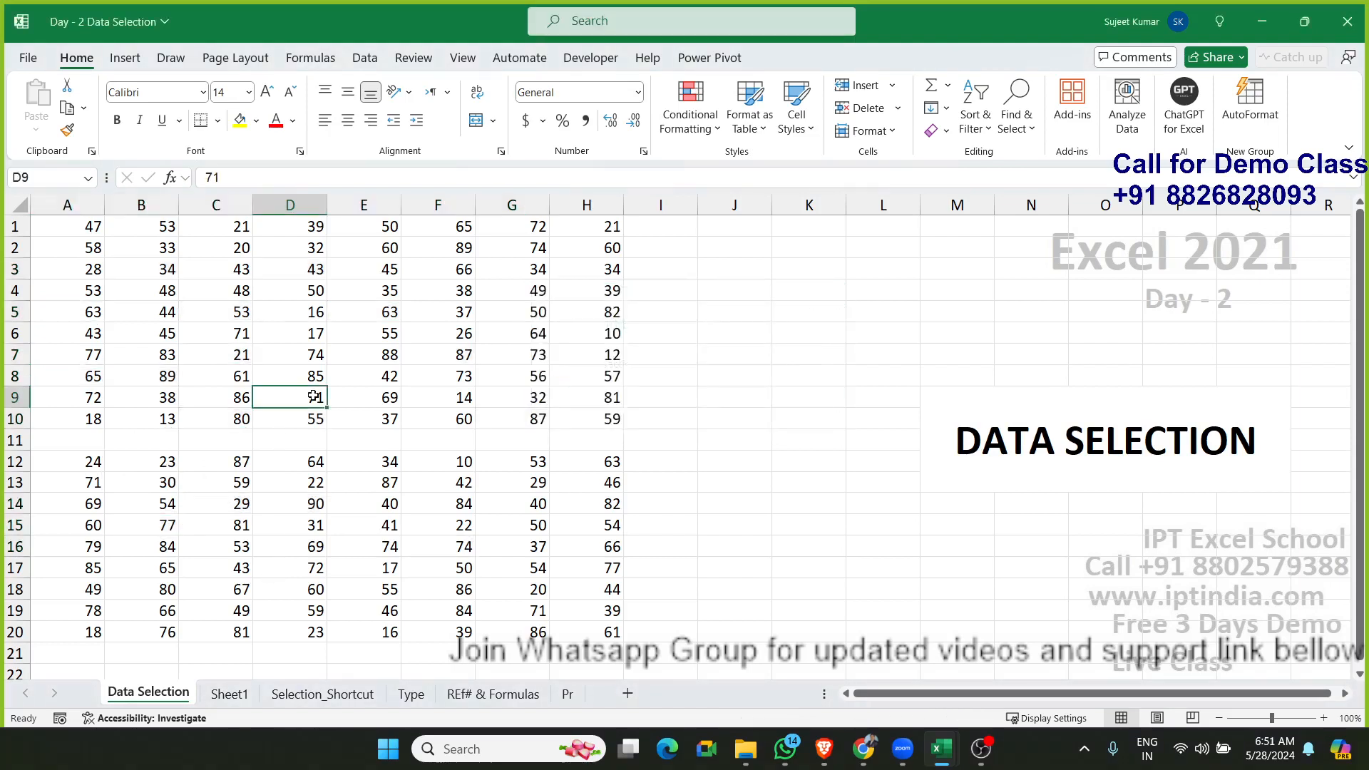
Step: Select the alternate cells A2, C2, E2 and G2 together, and clear the selection by selecting C6
left_click(92, 249)
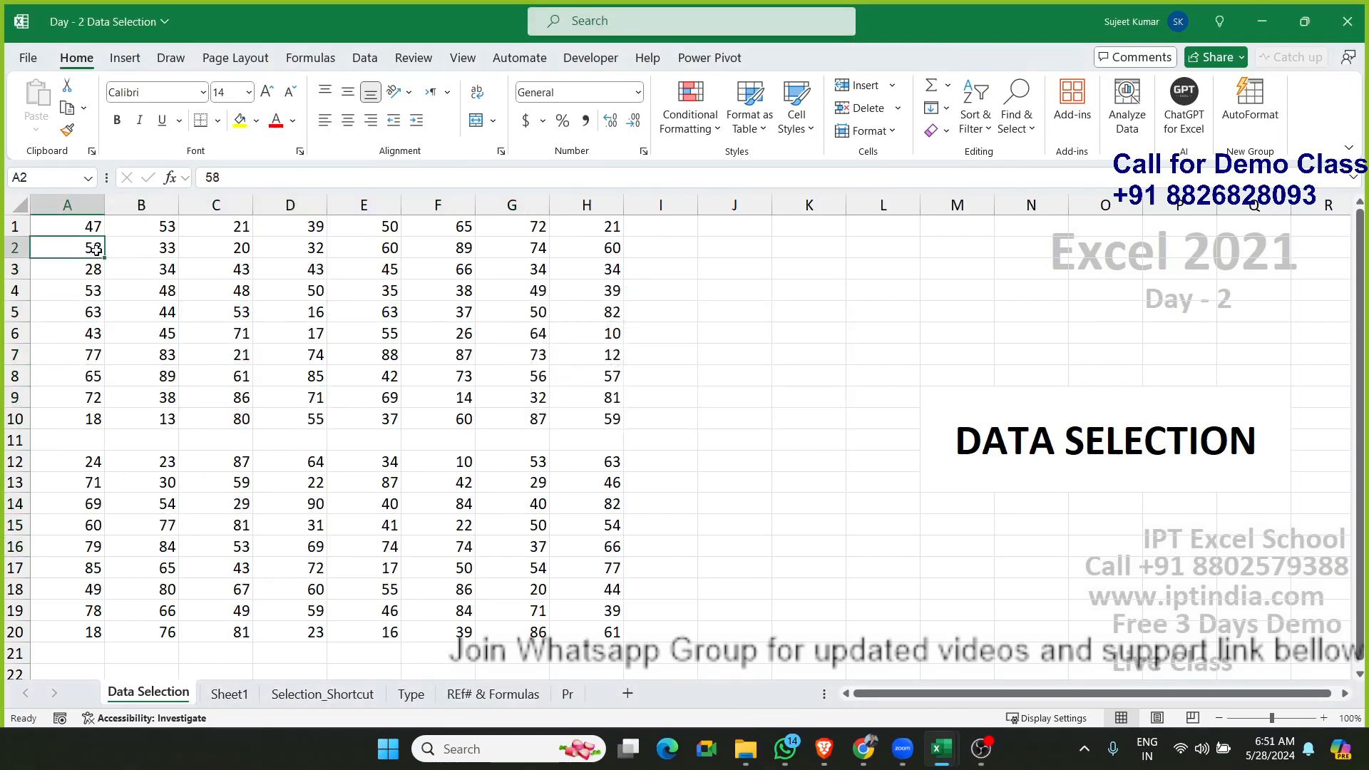
left_click(226, 248, "ctrl")
left_click(379, 247, "ctrl")
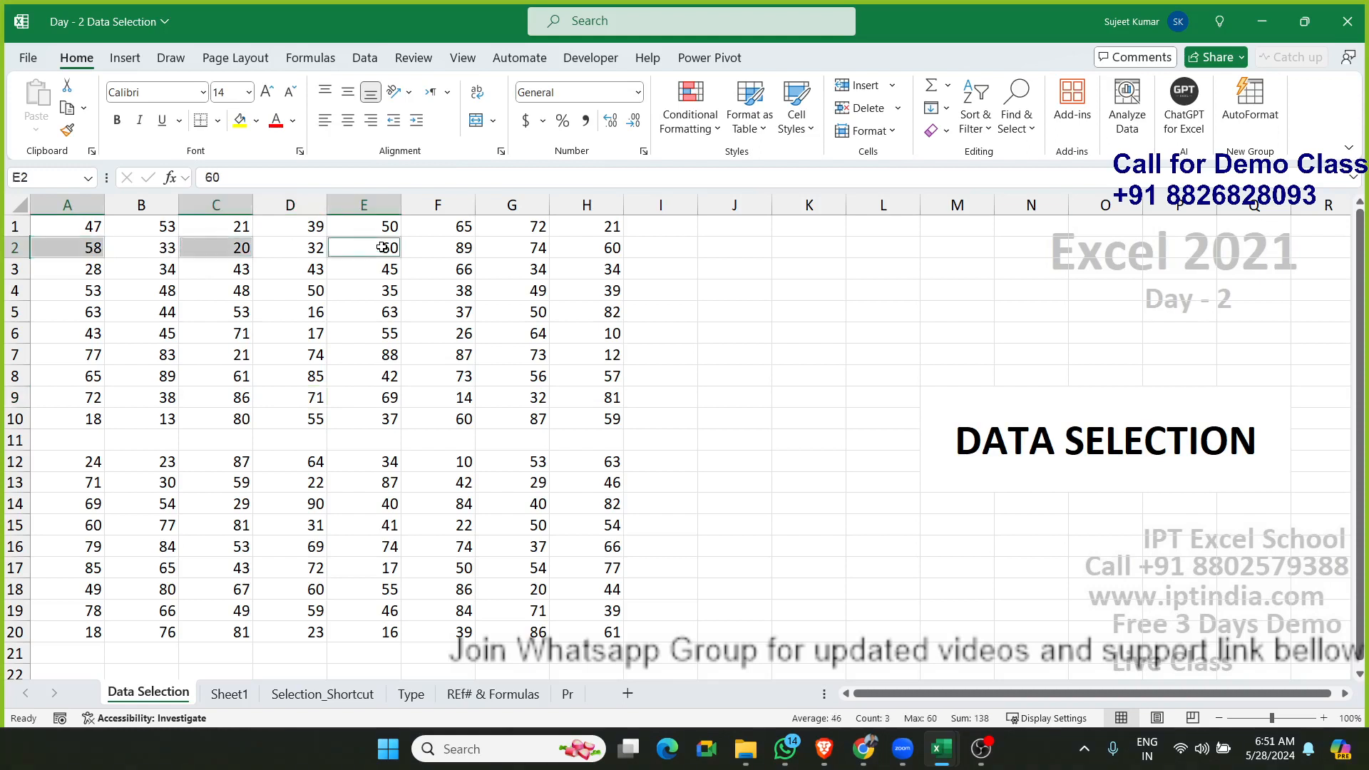
left_click(497, 249, "ctrl")
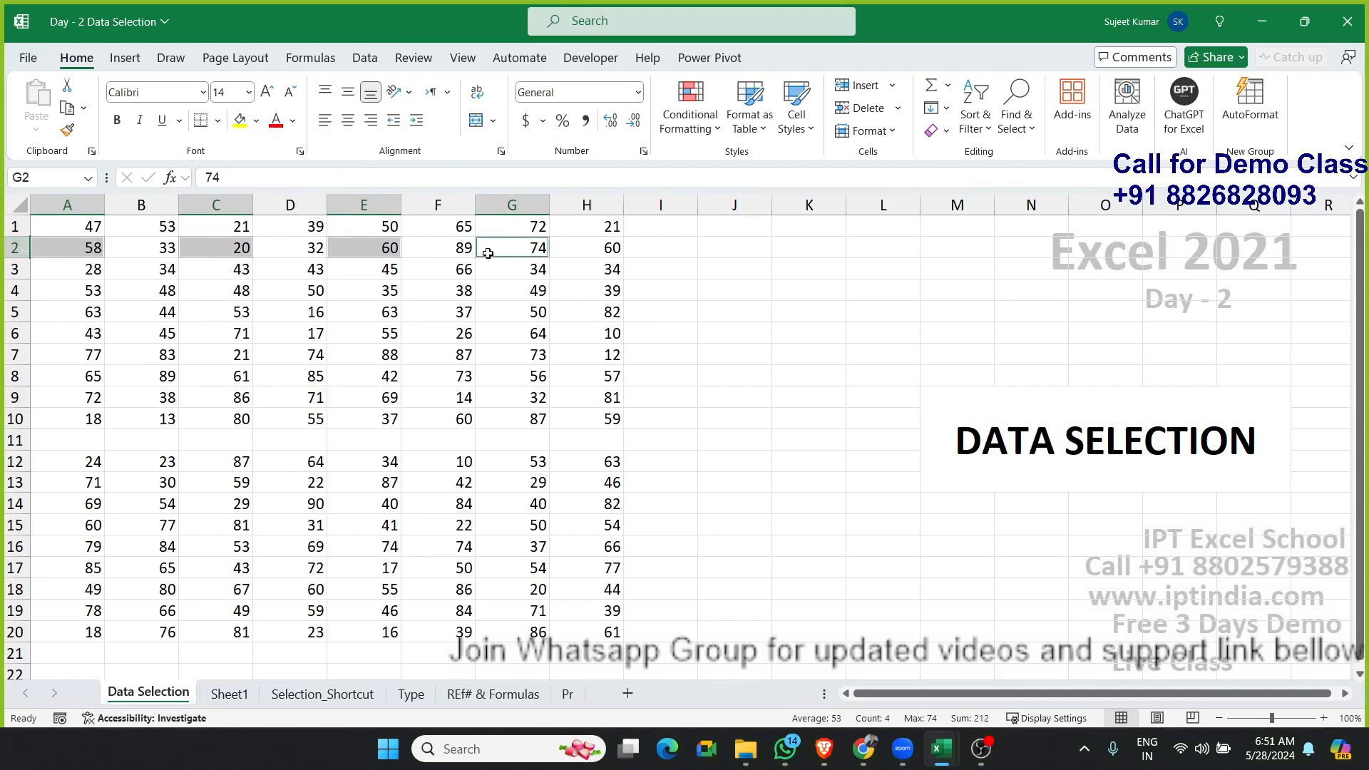
left_click(204, 333)
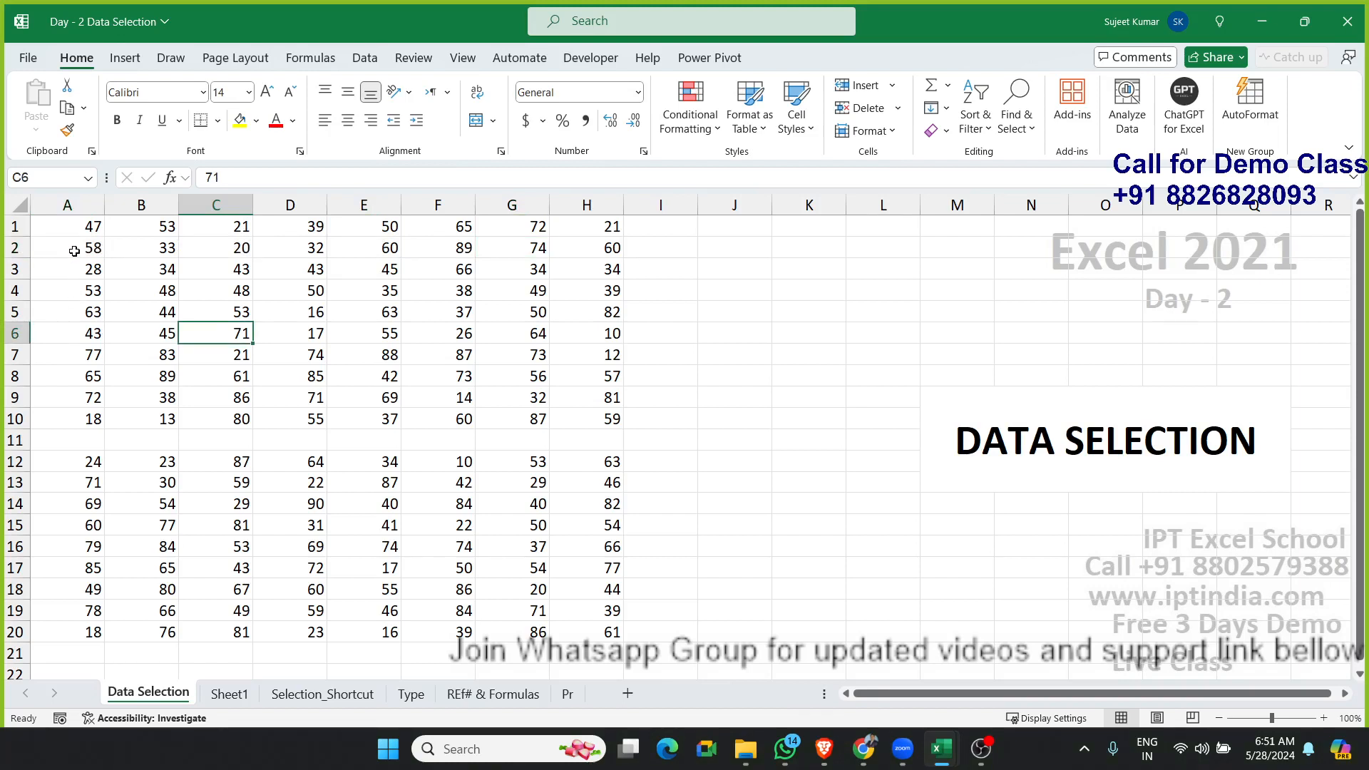
Step: Select the non-adjacent ranges A2:A4, D2:D4, F2:F4 and H2:H4 together
left_click_drag(74, 251, 65, 288)
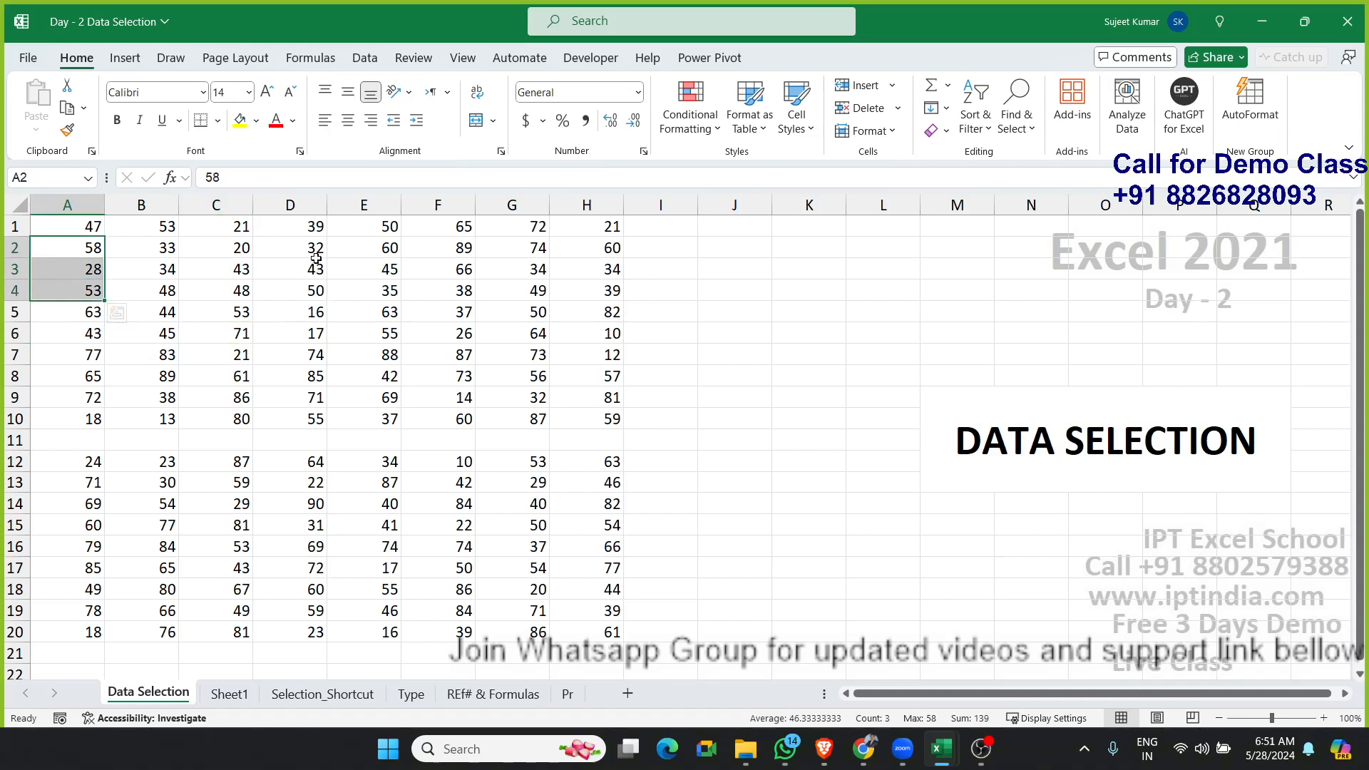
left_click_drag(313, 251, 306, 285)
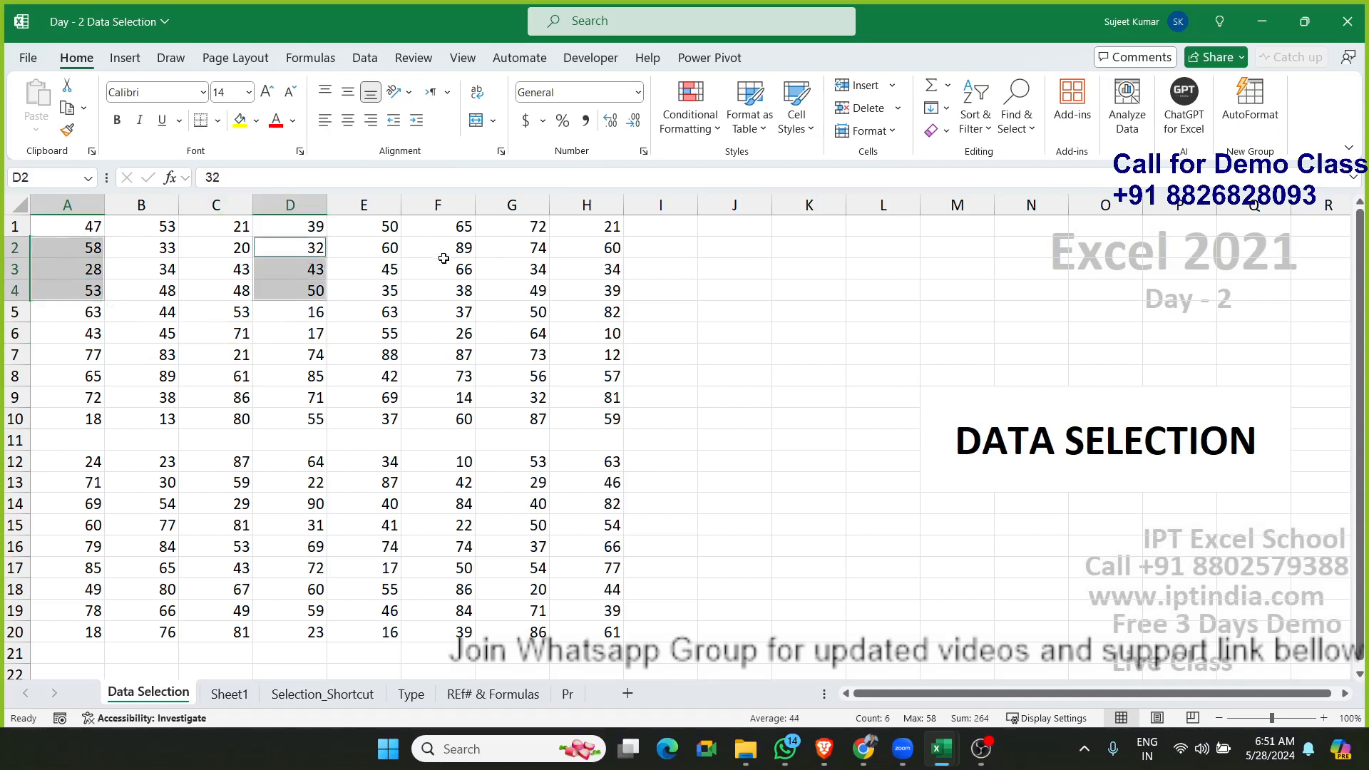
left_click_drag(444, 258, 444, 289)
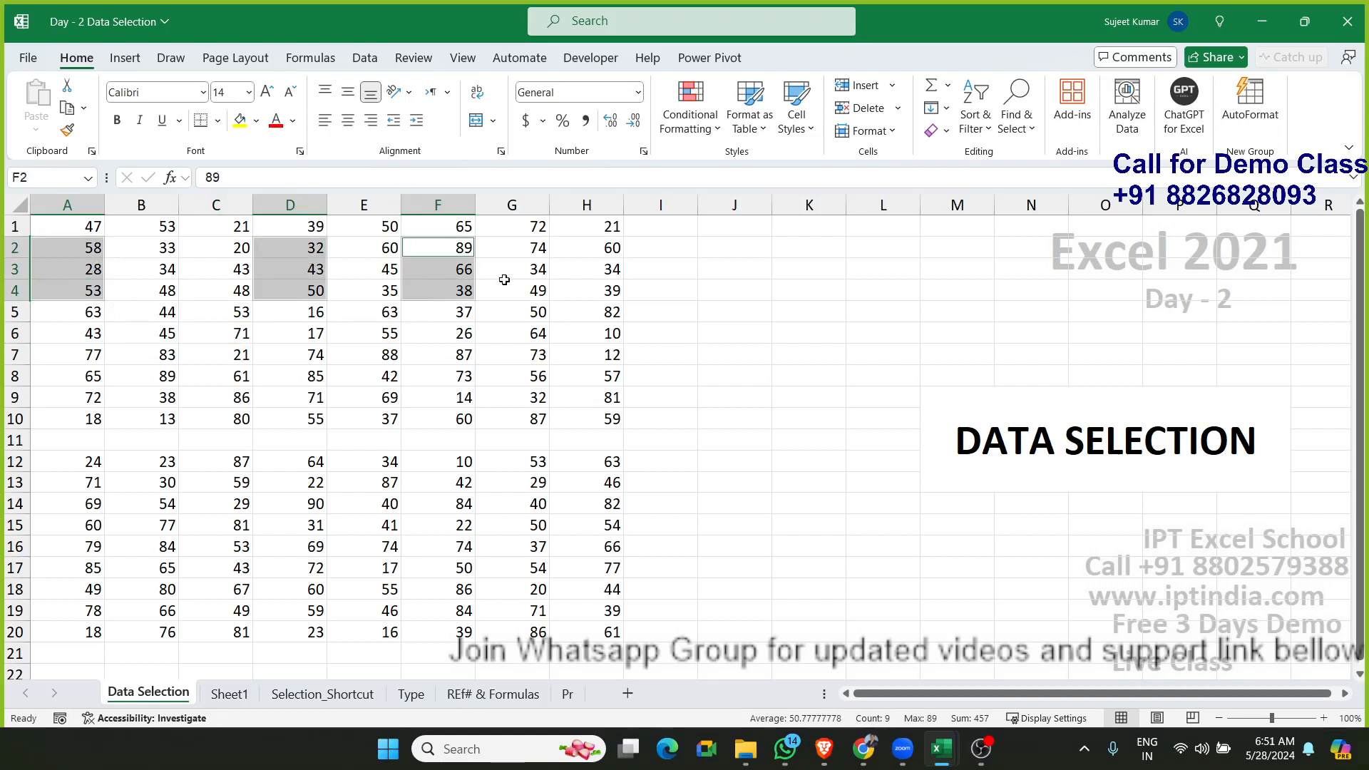
left_click_drag(586, 250, 591, 291)
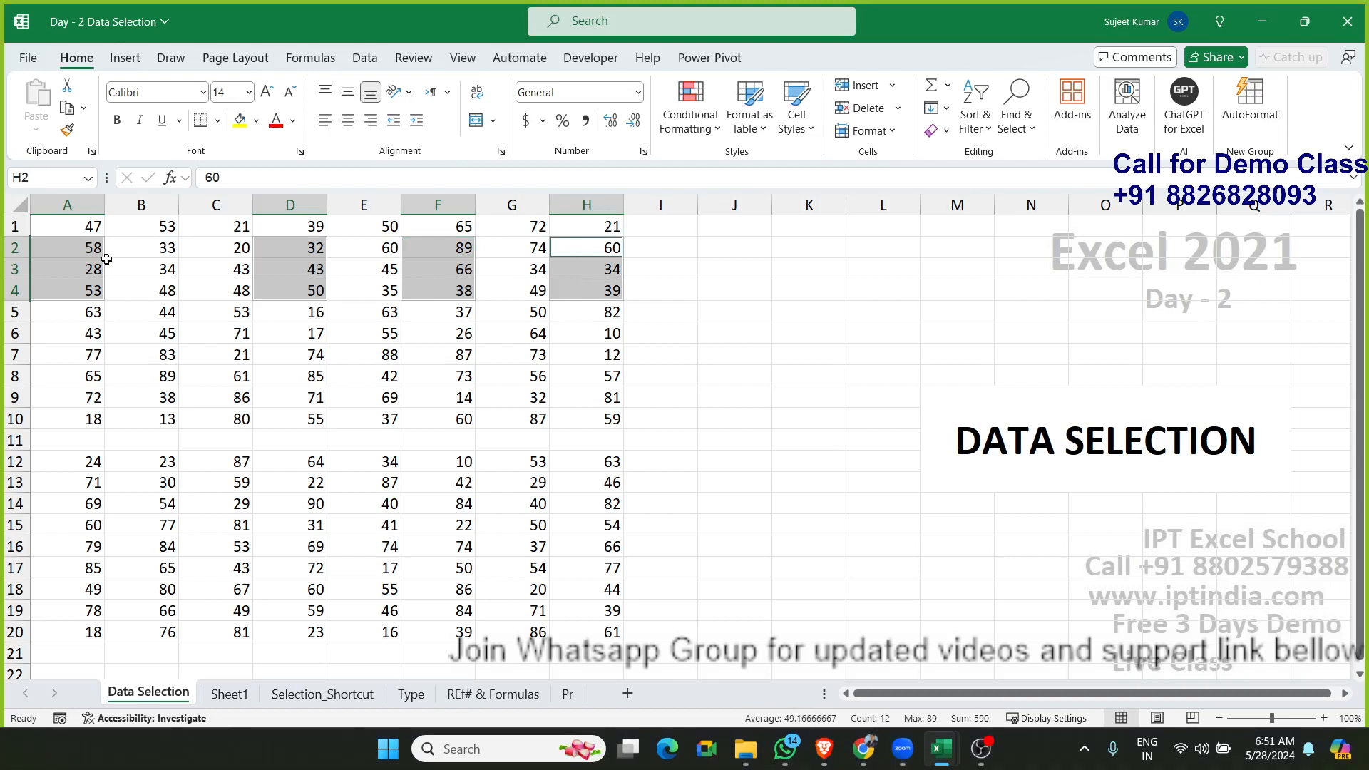
Step: Select B7, D6, D8, E8, F5 and D3 together, try to copy them, and clear the selection by selecting F9
left_click(161, 349)
left_click(282, 333, "ctrl")
left_click(293, 374, "ctrl")
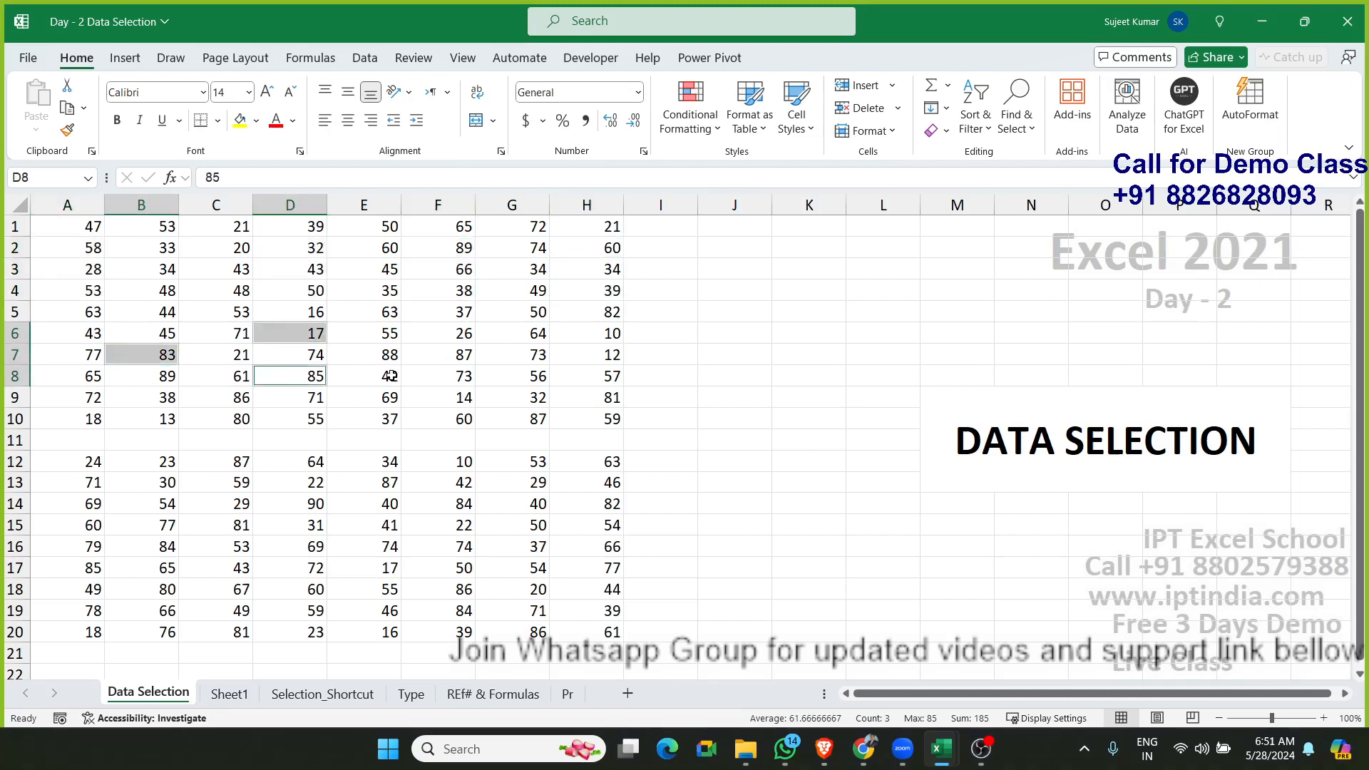
left_click(391, 376, "ctrl")
left_click(438, 312, "ctrl")
left_click(283, 269, "ctrl")
key("ctrl+c")
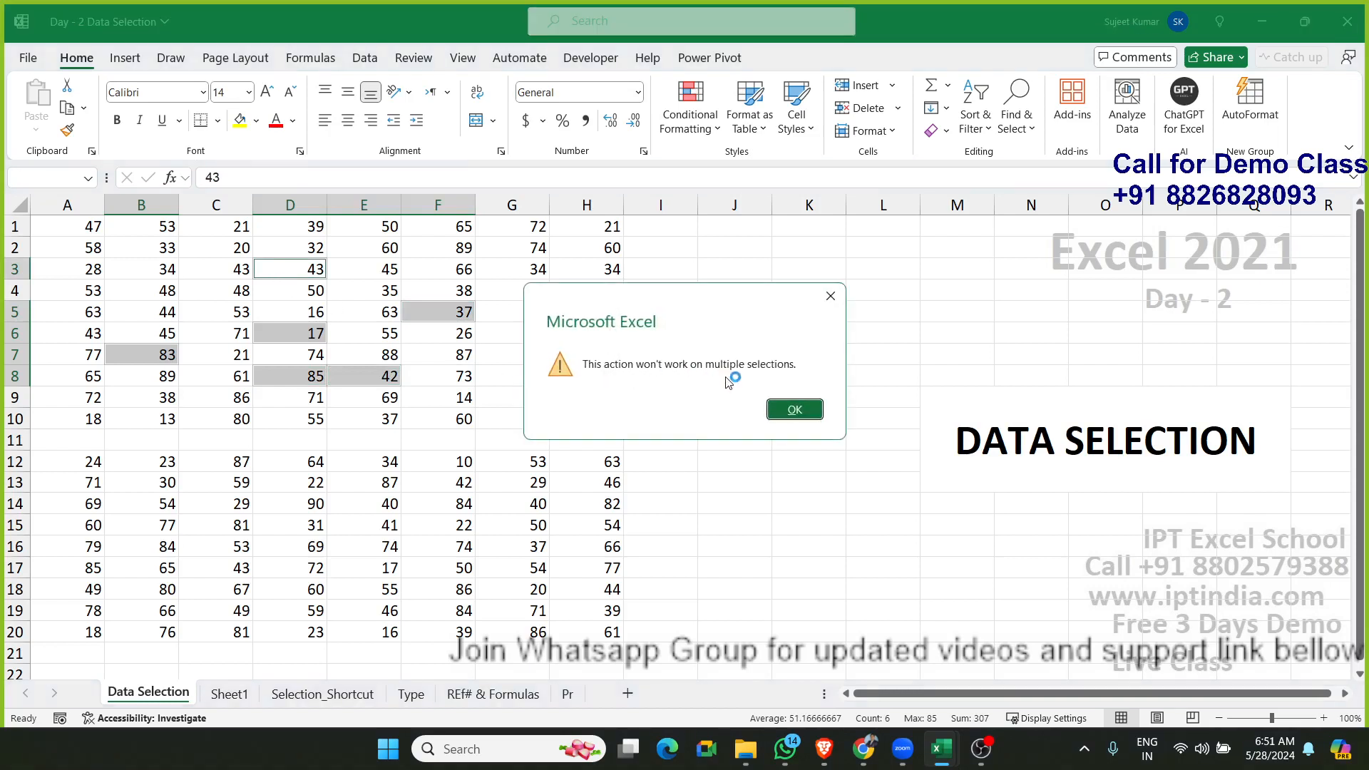
left_click(793, 410)
left_click(452, 394)
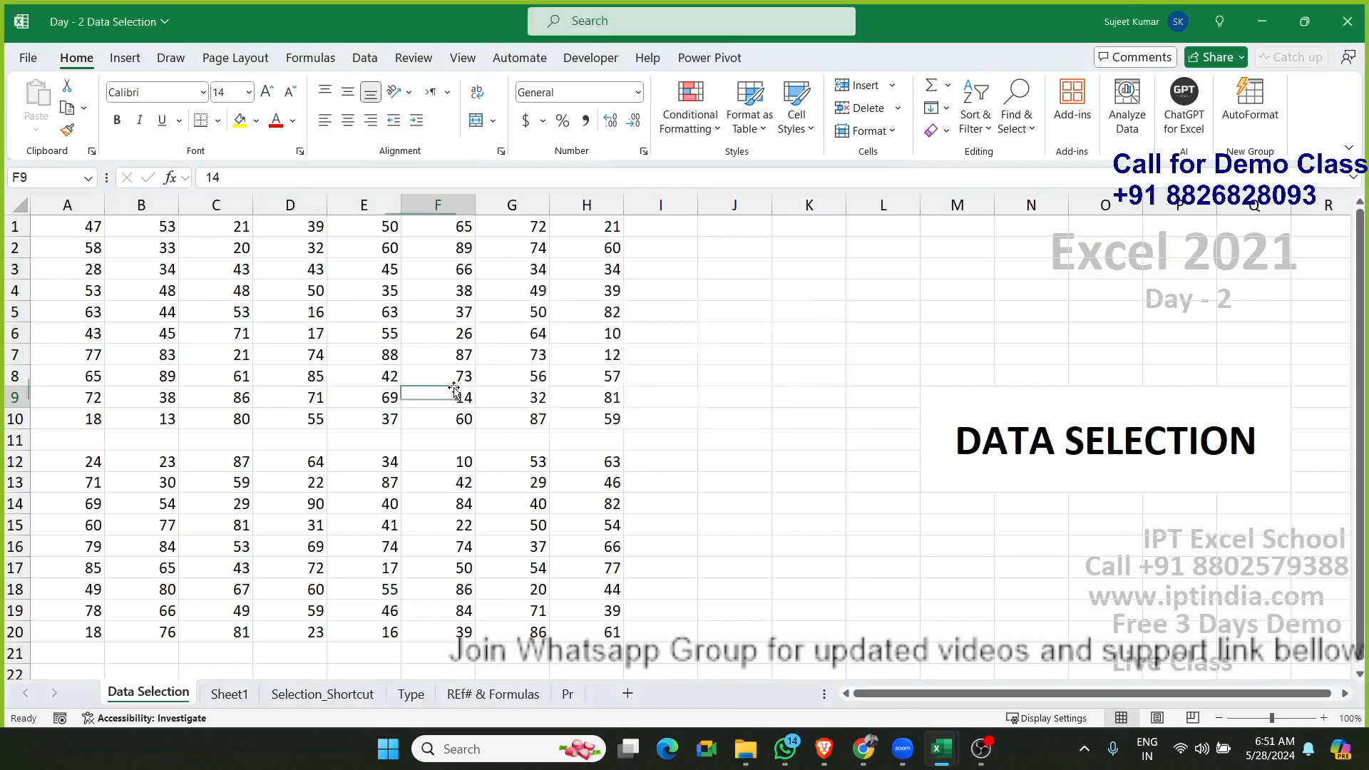
Step: Select A2, C10 and the entire blank row 11 one after another, ending on cell E15
left_click(76, 257)
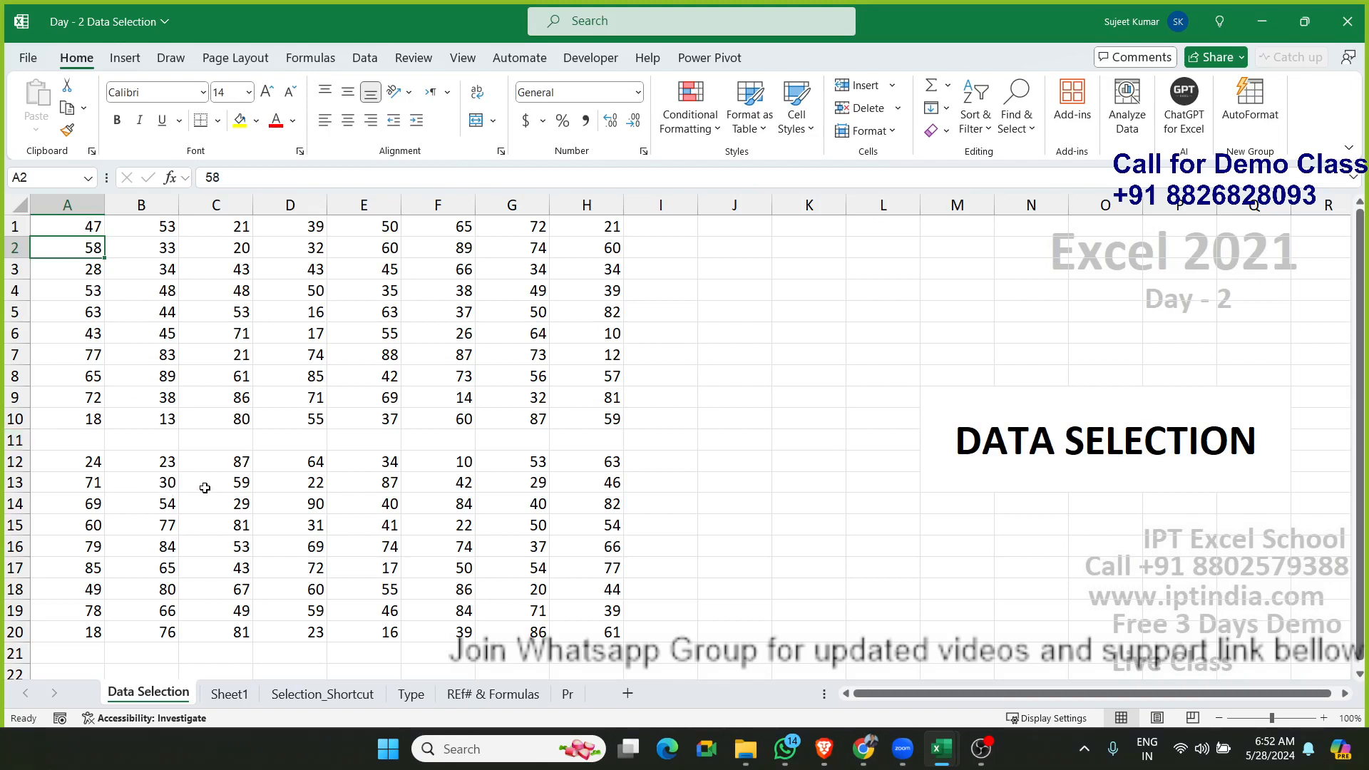
left_click(214, 417)
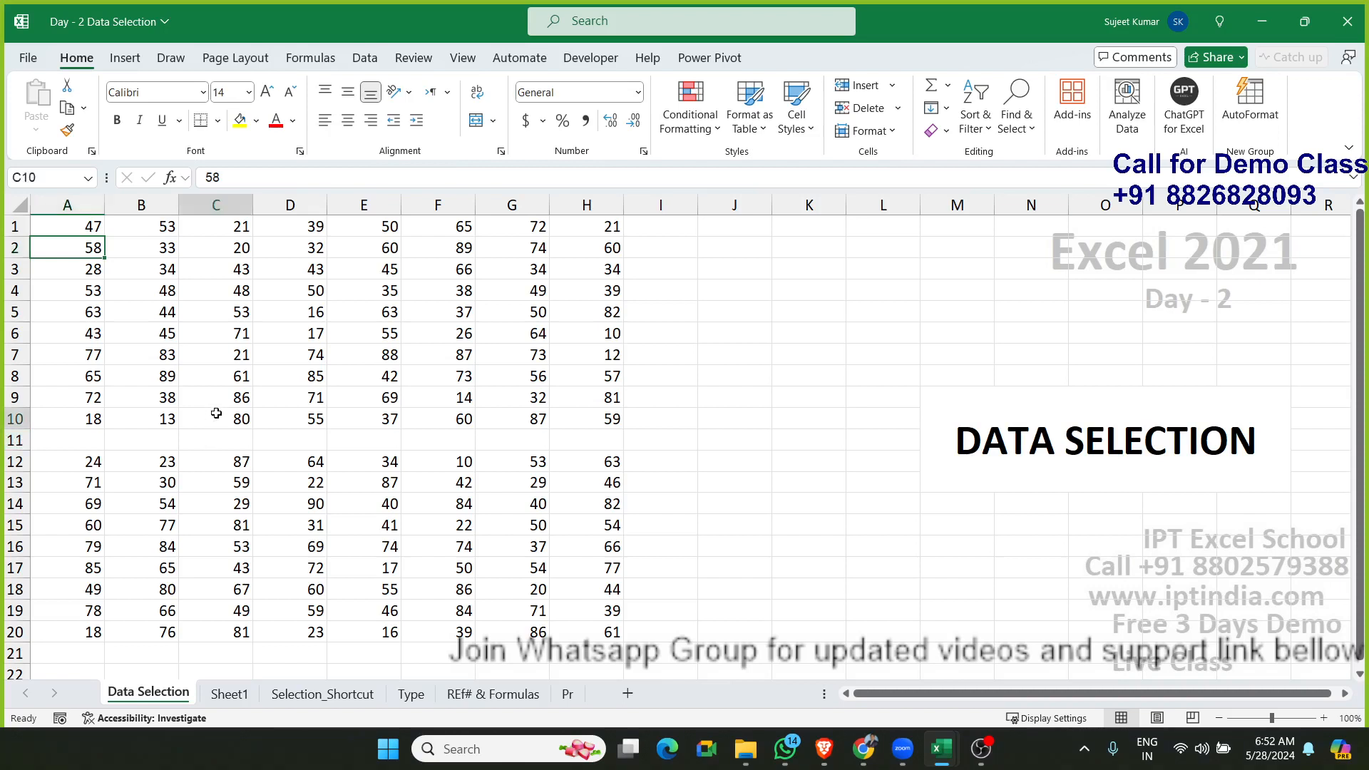
left_click(24, 443)
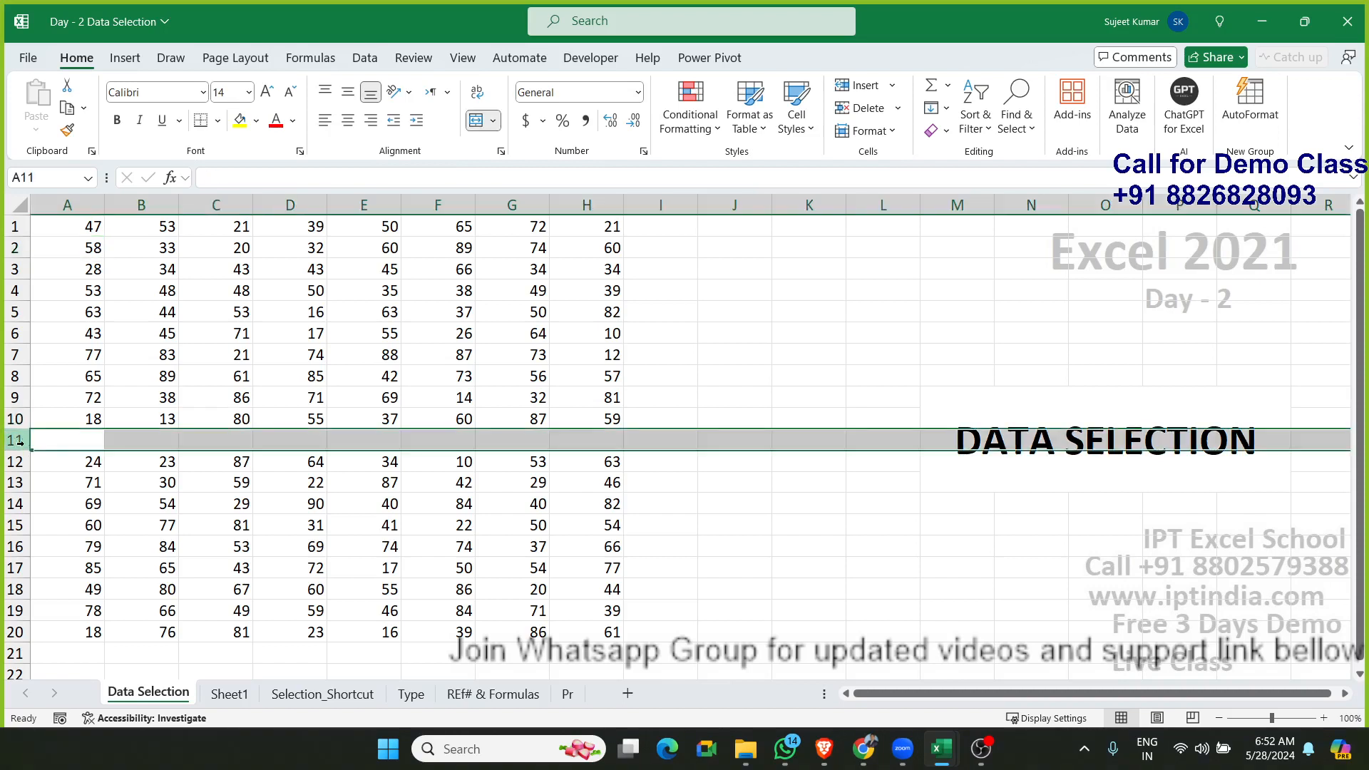
left_click(343, 517)
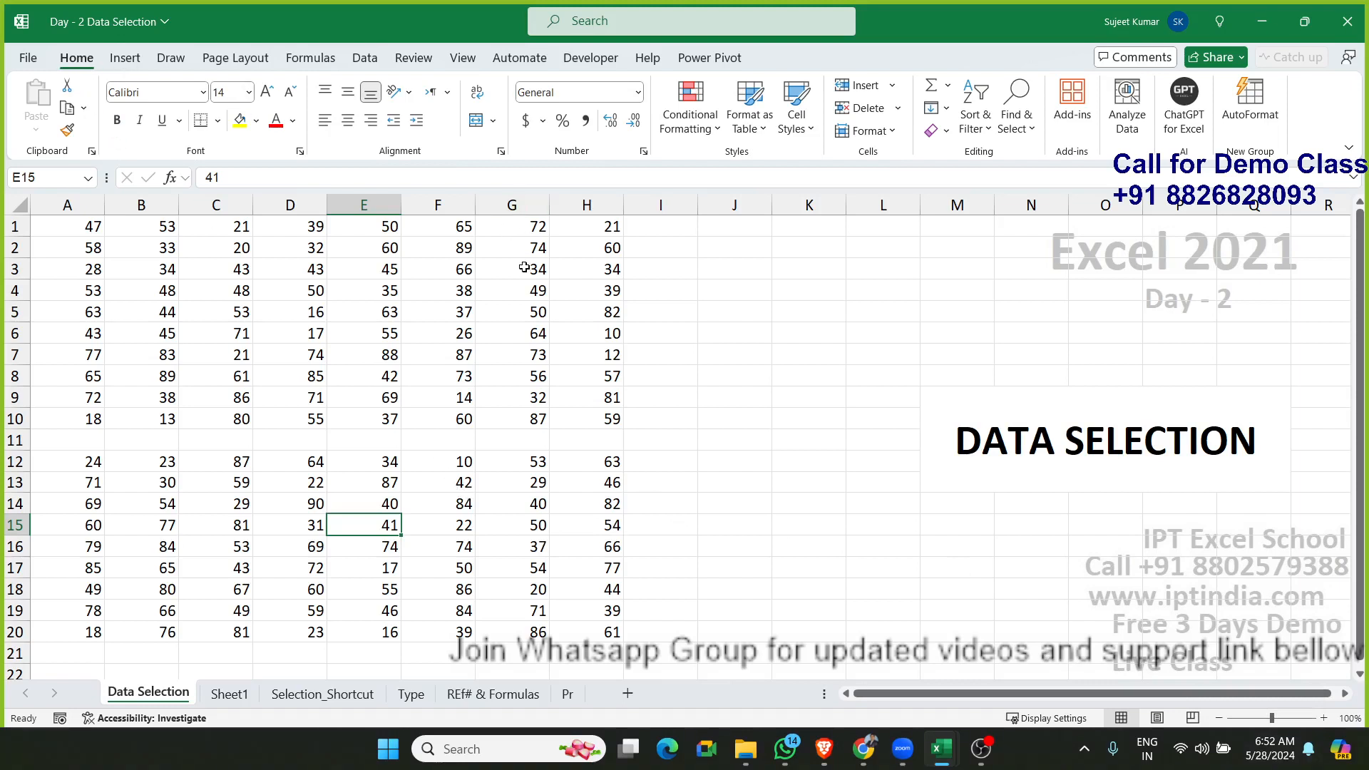
Step: Save the Day - 2 Data Selection workbook and close it with K14 selected
key("ctrl+s")
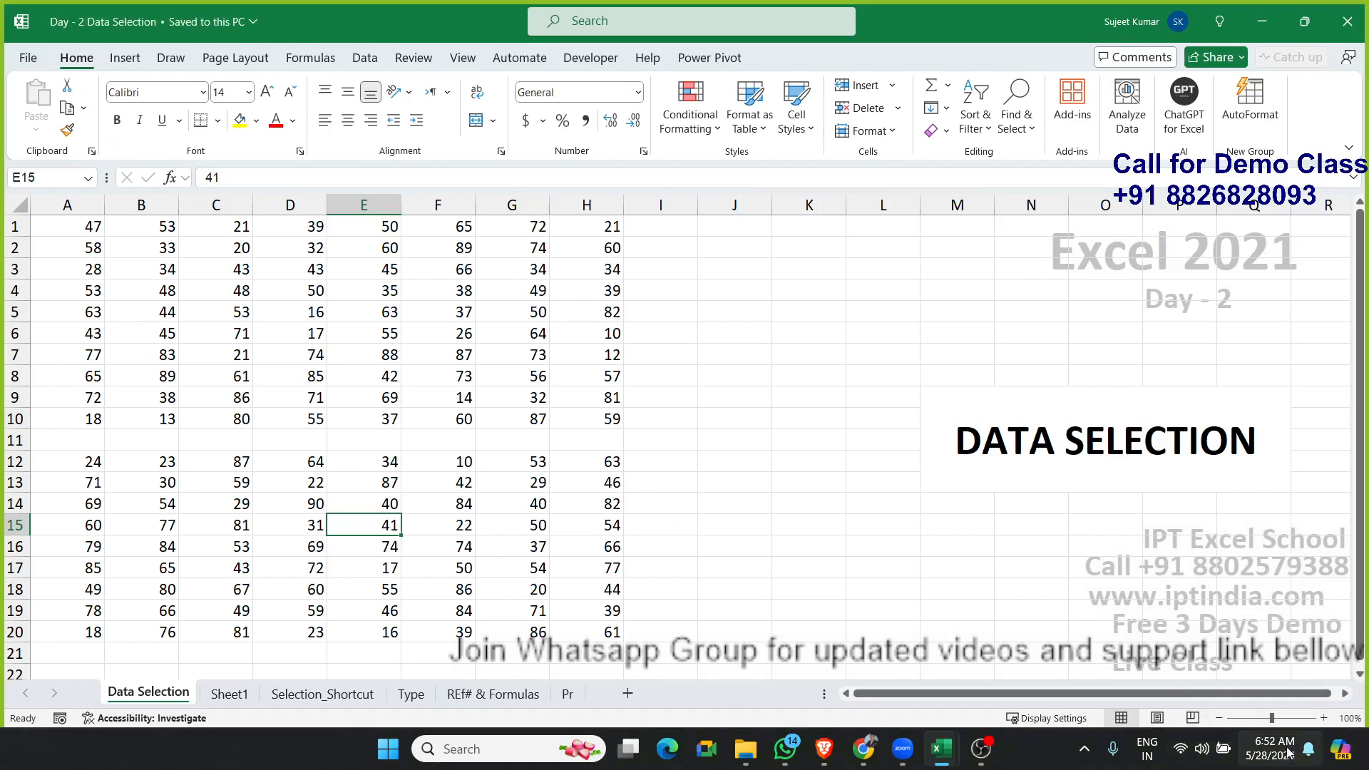
left_click(828, 499)
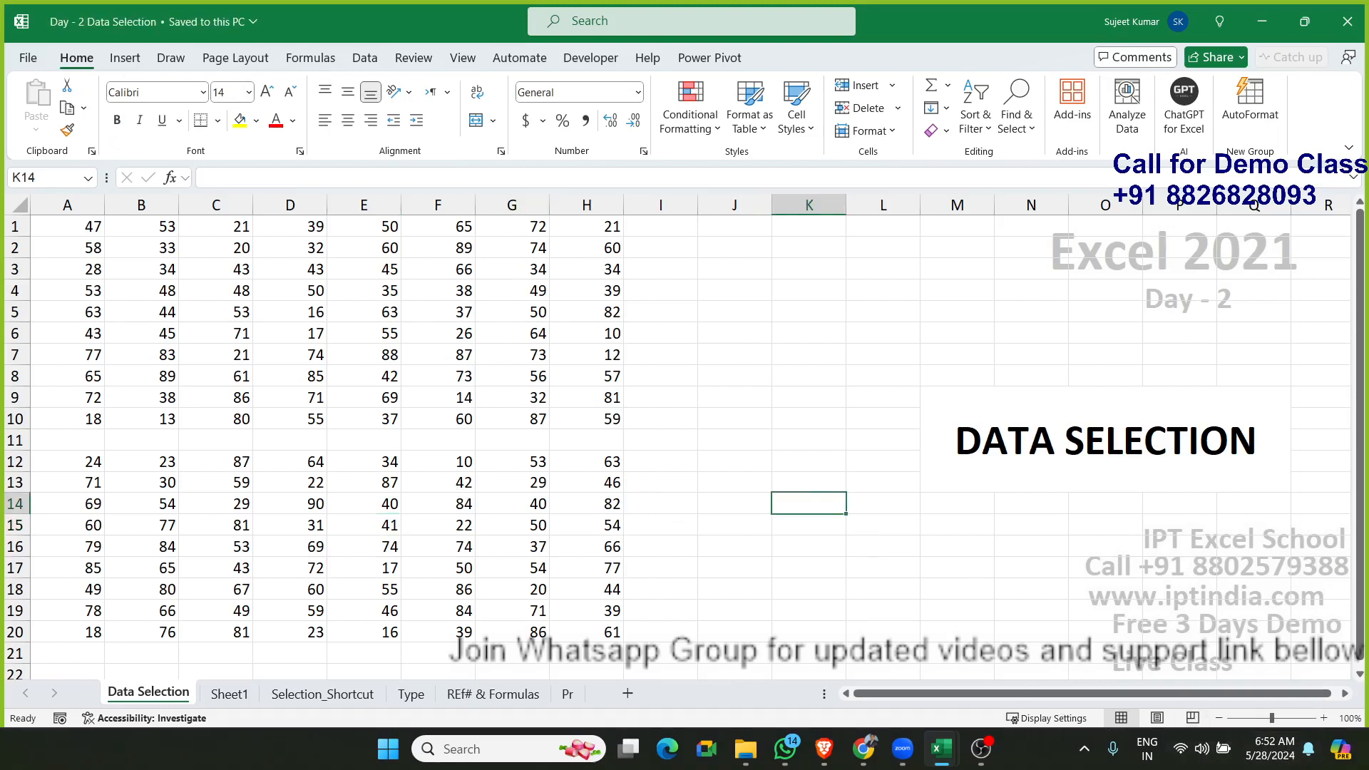
left_click(1352, 21)
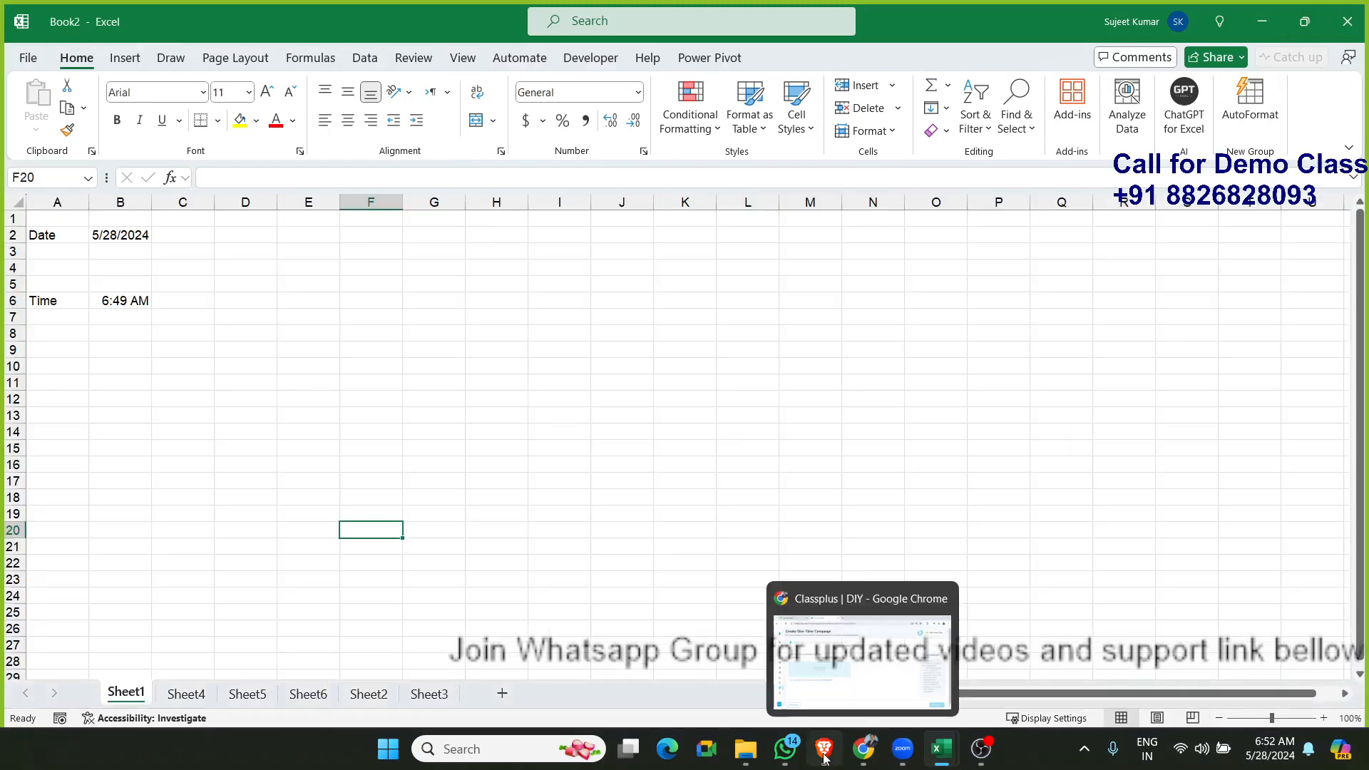